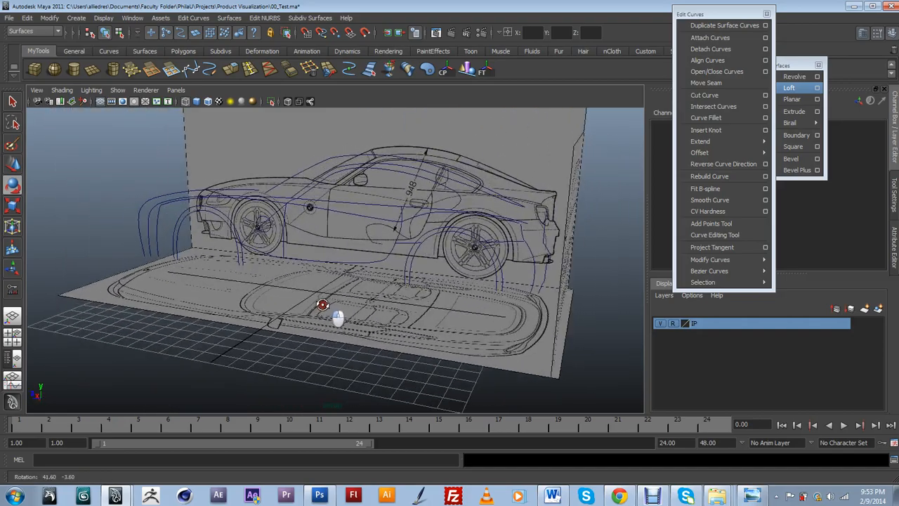
Examine the car's profile curves from several angles, with the IP reference layer hidden and with it shown
{"action": "scroll", "coordinate": [371, 305], "scroll_direction": "up", "scroll_amount": 2}
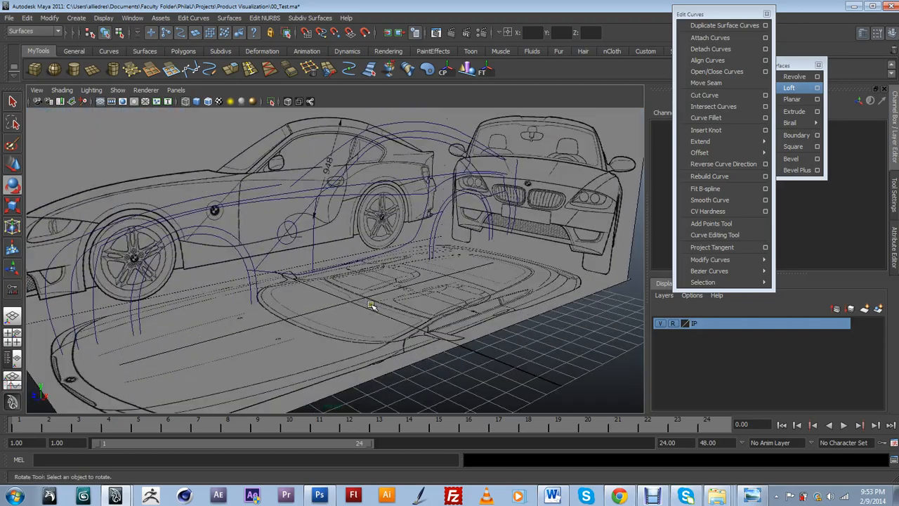
{"action": "scroll", "coordinate": [371, 305], "scroll_direction": "down", "scroll_amount": 3}
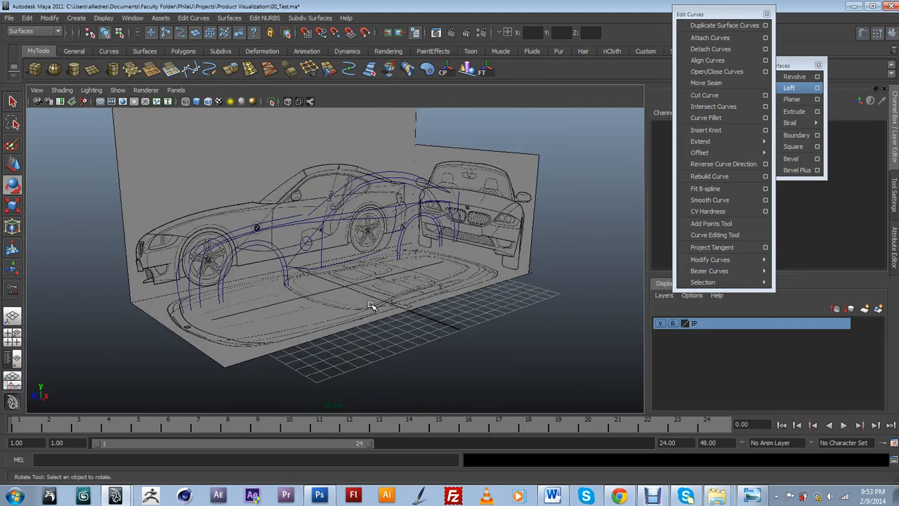
{"action": "left_click", "coordinate": [660, 323]}
{"action": "left_click_drag", "start_coordinate": [373, 317], "coordinate": [415, 322], "text": "alt"}
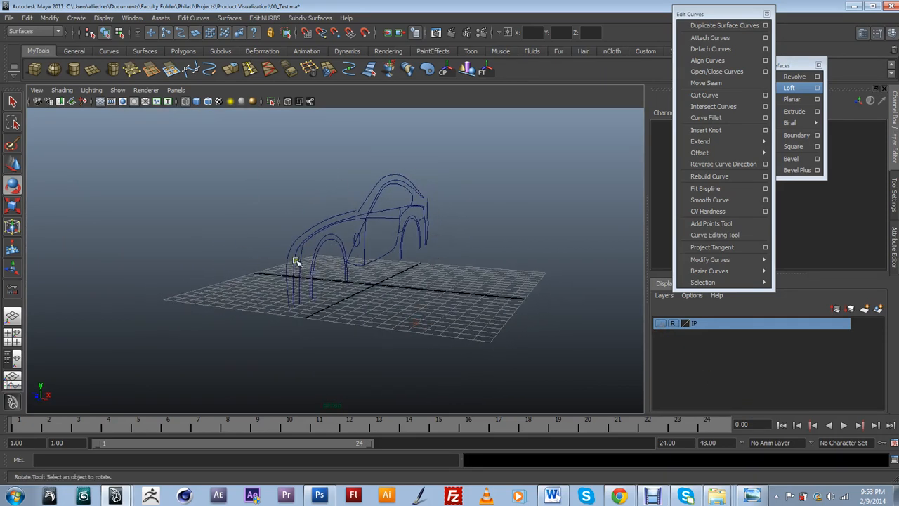
{"action": "left_click_drag", "start_coordinate": [422, 312], "coordinate": [386, 316], "text": "alt"}
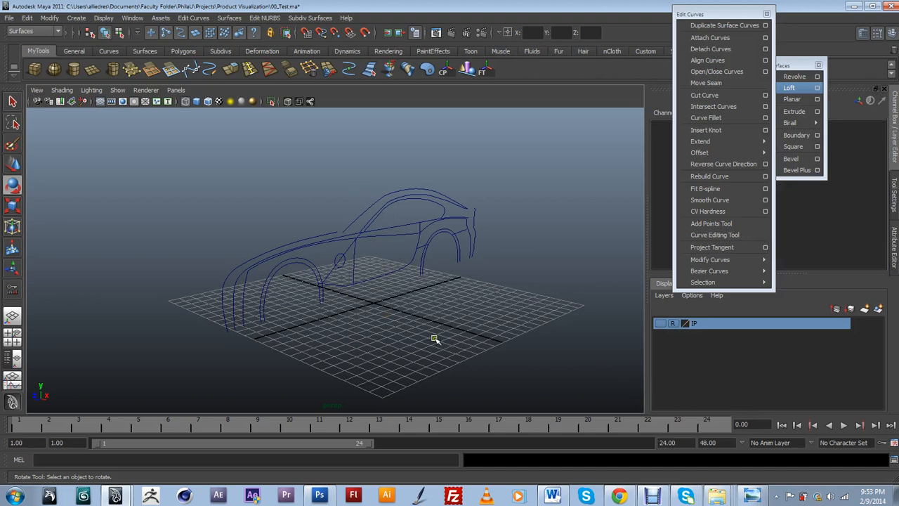
{"action": "left_click_drag", "start_coordinate": [467, 284], "coordinate": [418, 265], "text": "alt"}
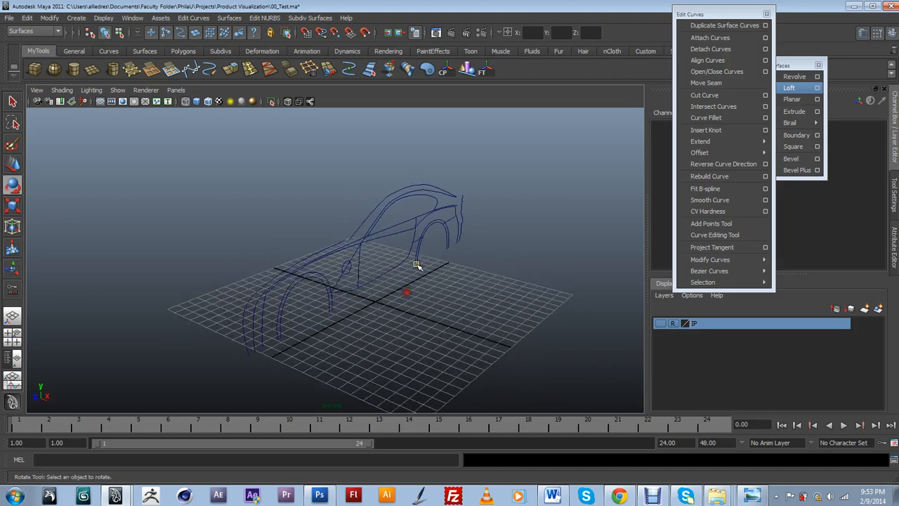
{"action": "left_click", "coordinate": [664, 324]}
{"action": "left_click_drag", "start_coordinate": [511, 326], "coordinate": [395, 257], "text": "alt"}
{"action": "scroll", "coordinate": [442, 313], "scroll_direction": "up", "scroll_amount": 4}
{"action": "scroll", "coordinate": [425, 311], "scroll_direction": "down", "scroll_amount": 3}
{"action": "scroll", "coordinate": [444, 305], "scroll_direction": "down", "scroll_amount": 3}
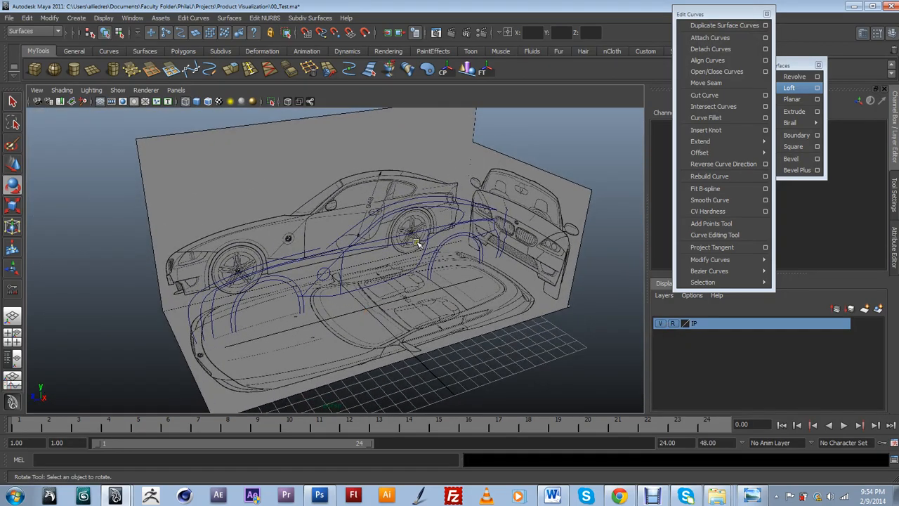
Examine the uppermost roof profile curve and the other curves against the side, rear and top blueprint planes
{"action": "left_click", "coordinate": [391, 205]}
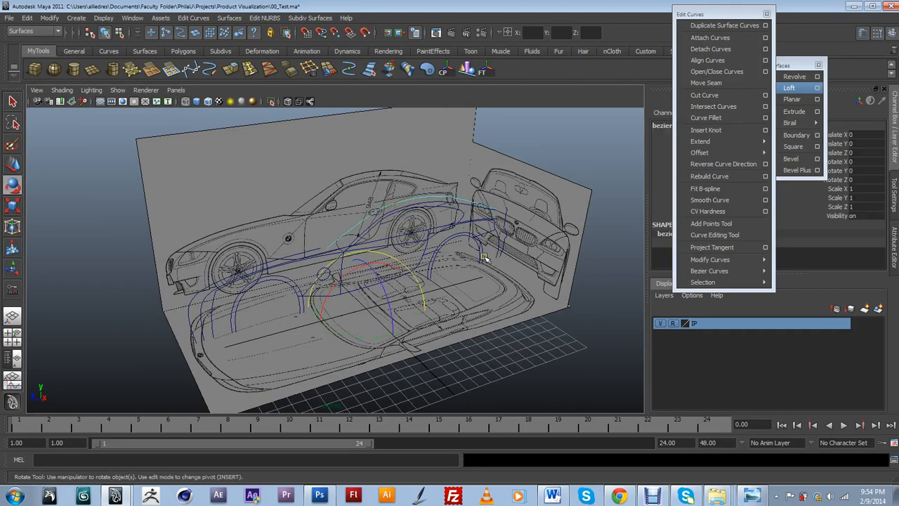
{"action": "left_click_drag", "start_coordinate": [439, 240], "coordinate": [458, 245], "text": "alt"}
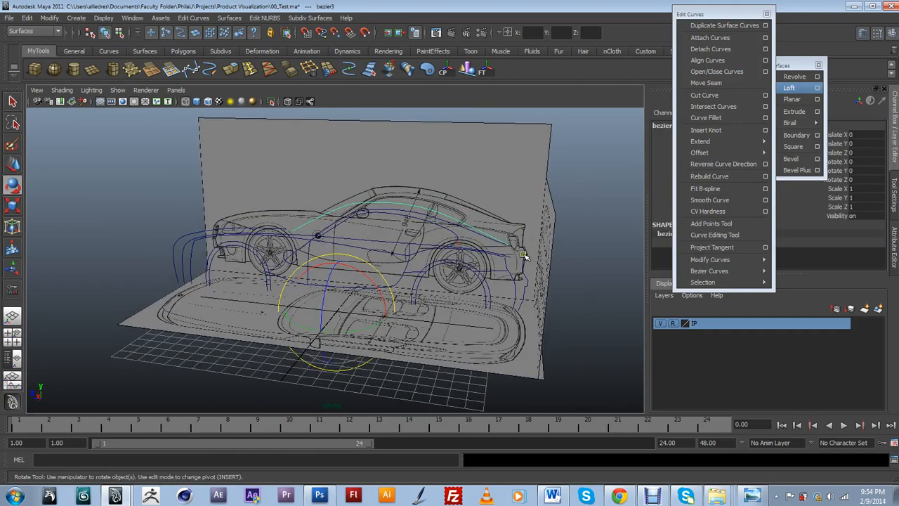
{"action": "left_click_drag", "start_coordinate": [230, 265], "coordinate": [253, 280], "text": "alt"}
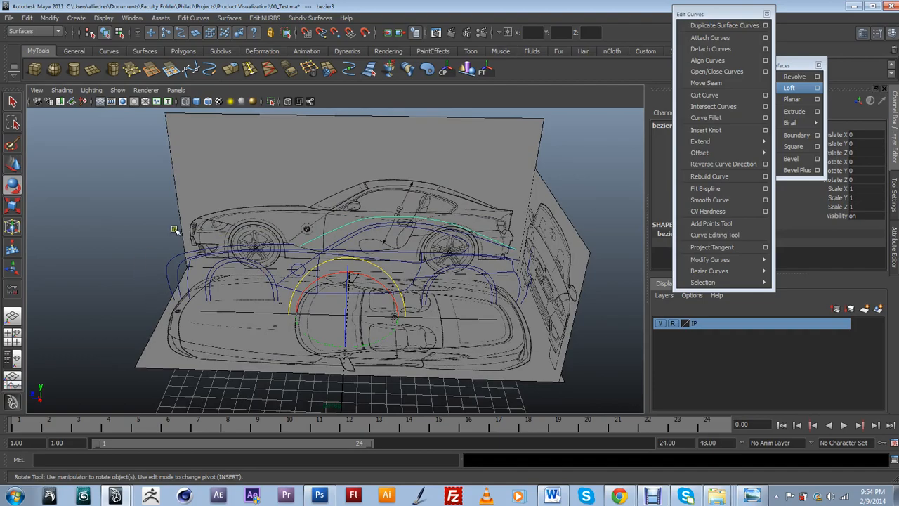
{"action": "left_click_drag", "start_coordinate": [242, 231], "coordinate": [309, 235], "text": "alt"}
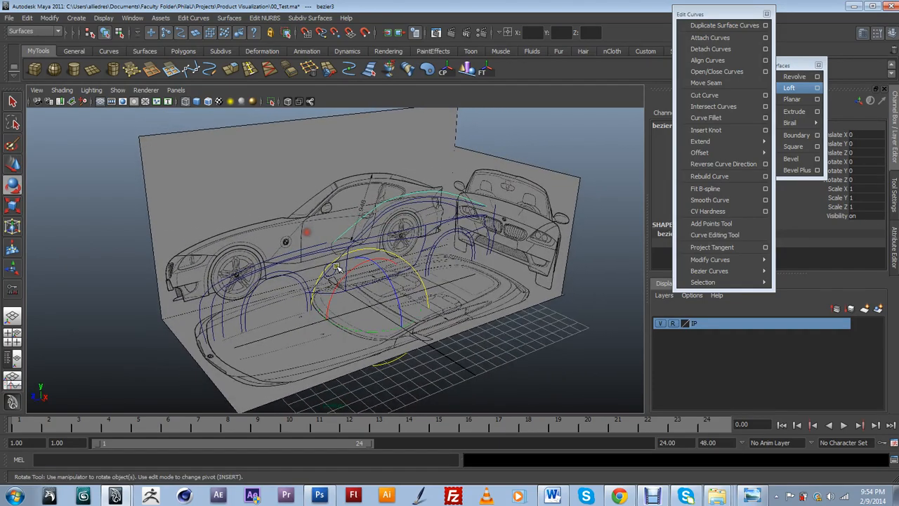
{"action": "left_click_drag", "start_coordinate": [374, 298], "coordinate": [513, 307], "text": "alt"}
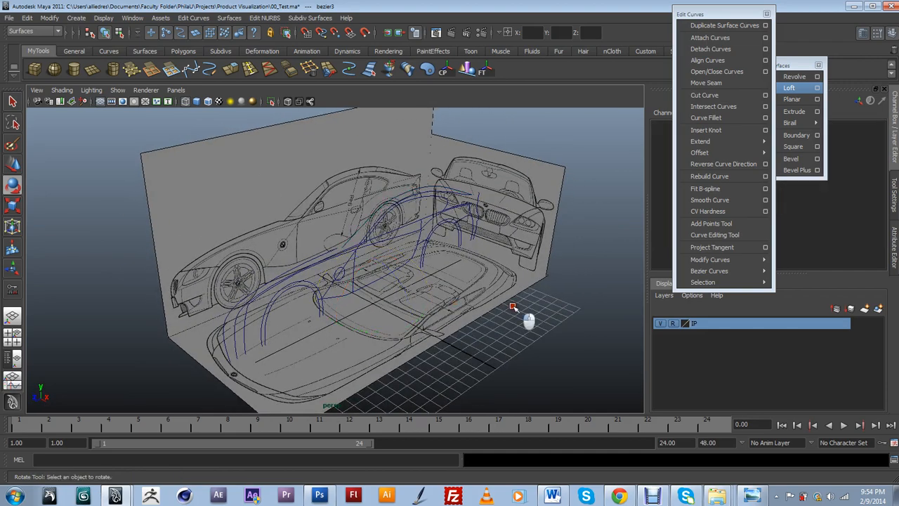
{"action": "left_click_drag", "start_coordinate": [424, 314], "coordinate": [391, 218], "text": "alt"}
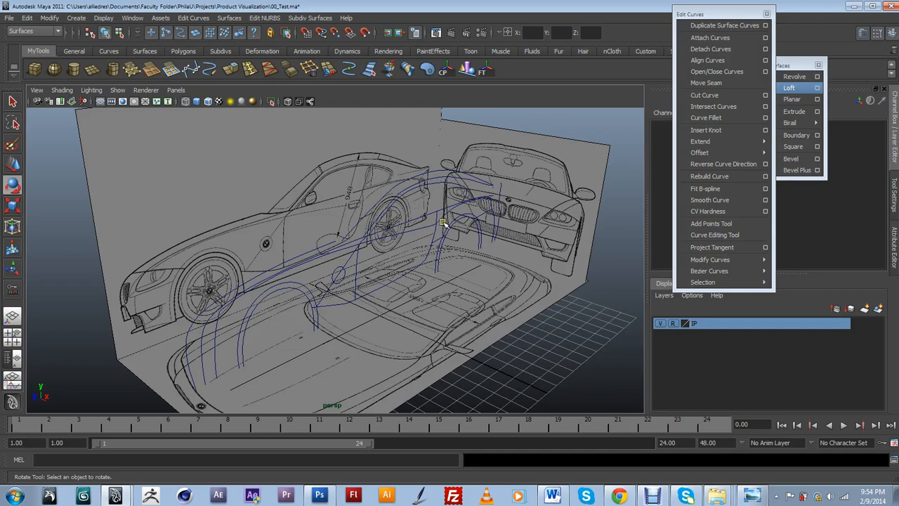
{"action": "left_click_drag", "start_coordinate": [468, 177], "coordinate": [340, 236], "text": "alt"}
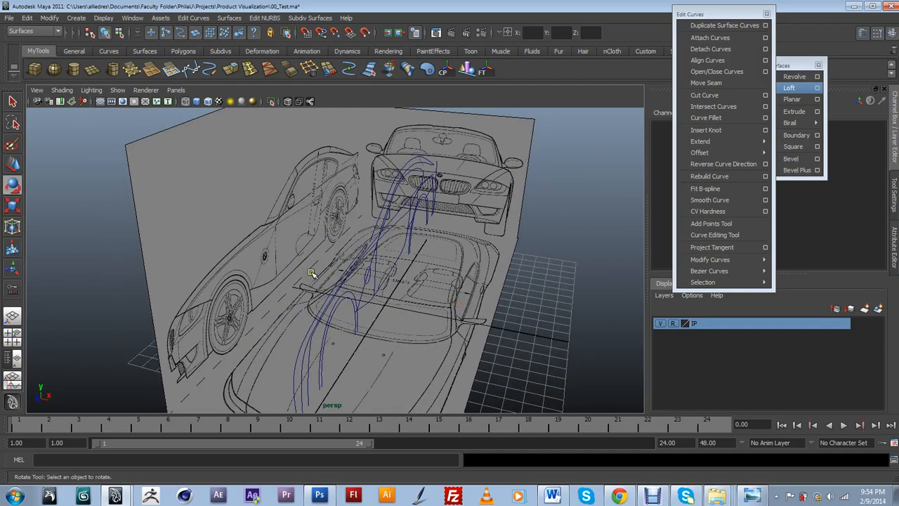
{"action": "left_click_drag", "start_coordinate": [311, 273], "coordinate": [407, 306], "text": "alt"}
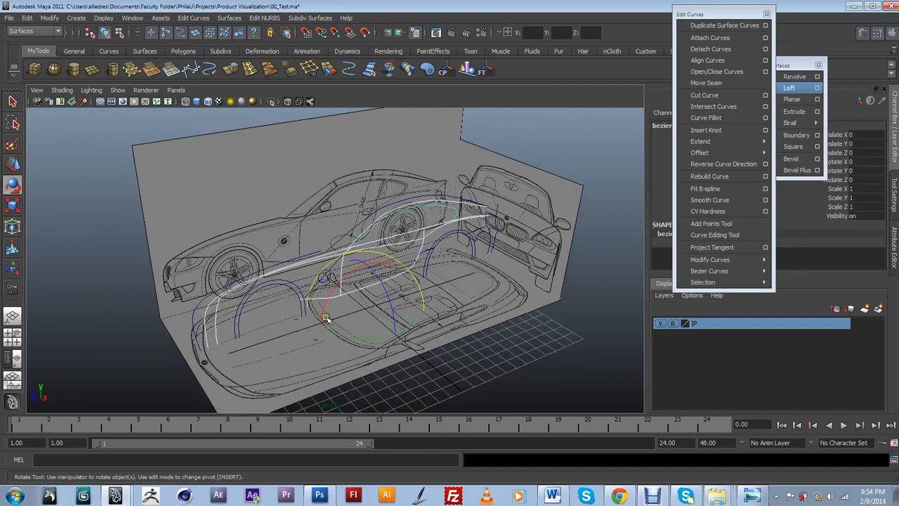
Add the rear wheel arch, rear bumper and front wheel arch curves to the selected side curves and activate the Move tool
{"action": "left_click_drag", "start_coordinate": [336, 309], "coordinate": [430, 345], "text": "alt"}
{"action": "right_click_drag", "start_coordinate": [430, 344], "coordinate": [503, 363], "text": "alt"}
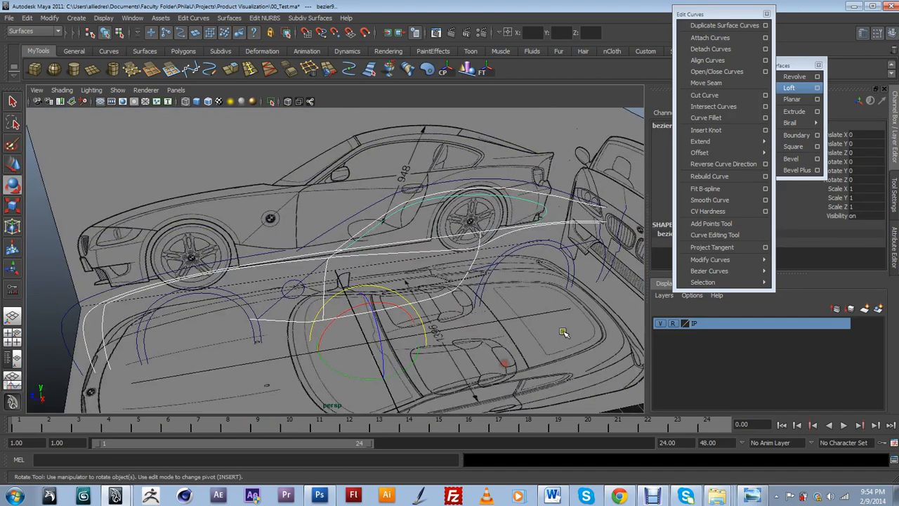
{"action": "left_click_drag", "start_coordinate": [524, 377], "coordinate": [460, 314], "text": "alt"}
{"action": "right_click_drag", "start_coordinate": [407, 316], "coordinate": [442, 336], "text": "alt"}
{"action": "left_click_drag", "start_coordinate": [442, 336], "coordinate": [441, 331], "text": "alt"}
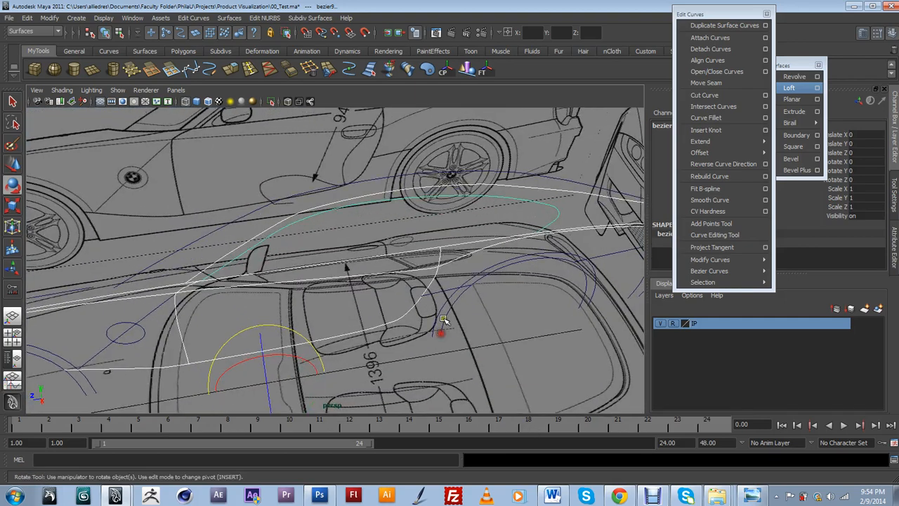
{"action": "left_click", "coordinate": [472, 272]}
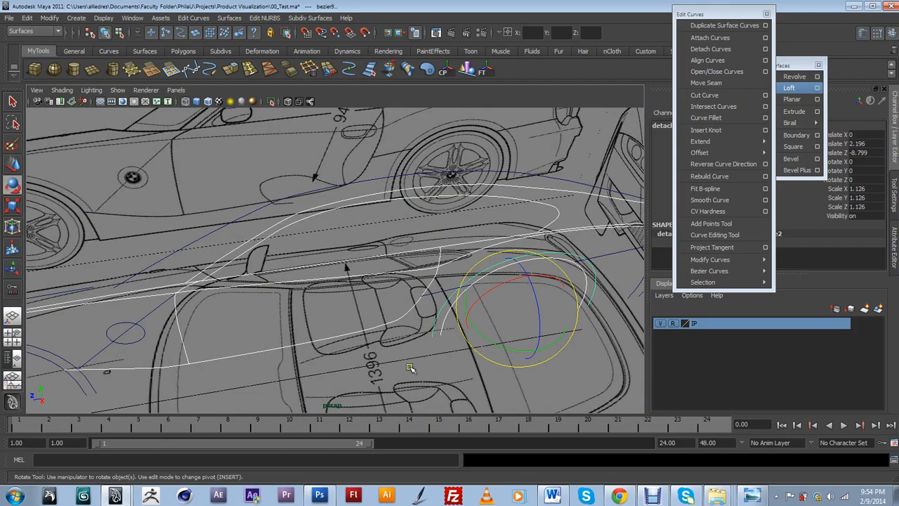
{"action": "left_click_drag", "start_coordinate": [411, 369], "coordinate": [387, 289], "text": "alt"}
{"action": "left_click", "coordinate": [371, 277]}
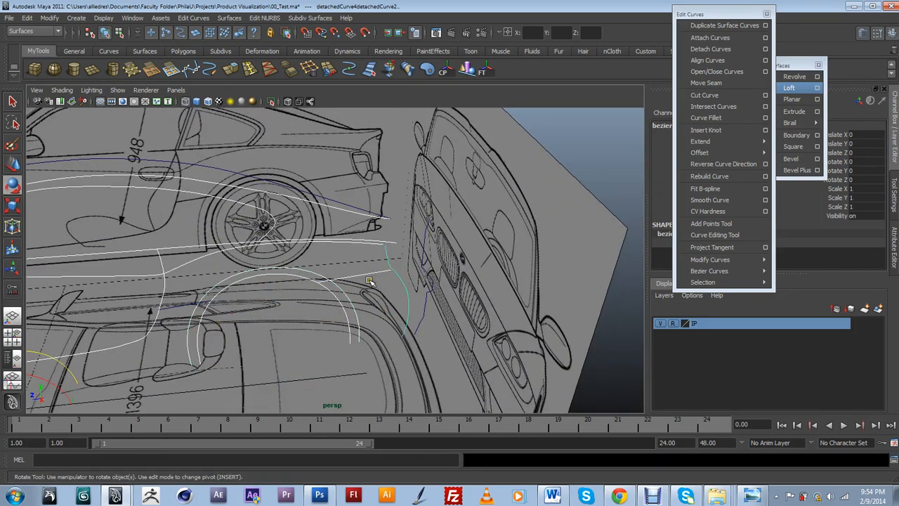
{"action": "scroll", "coordinate": [369, 282], "scroll_direction": "down", "scroll_amount": 5}
{"action": "left_click_drag", "start_coordinate": [235, 306], "coordinate": [291, 350], "text": "alt"}
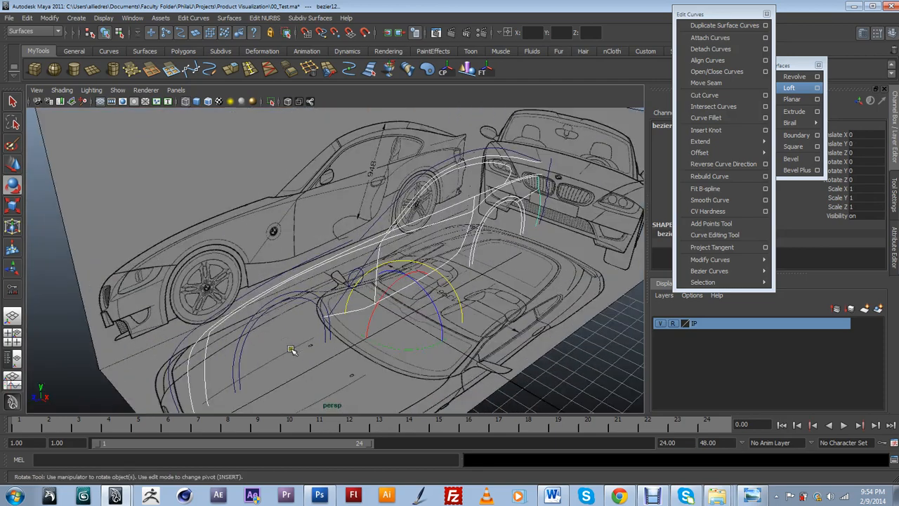
{"action": "left_click", "coordinate": [312, 289]}
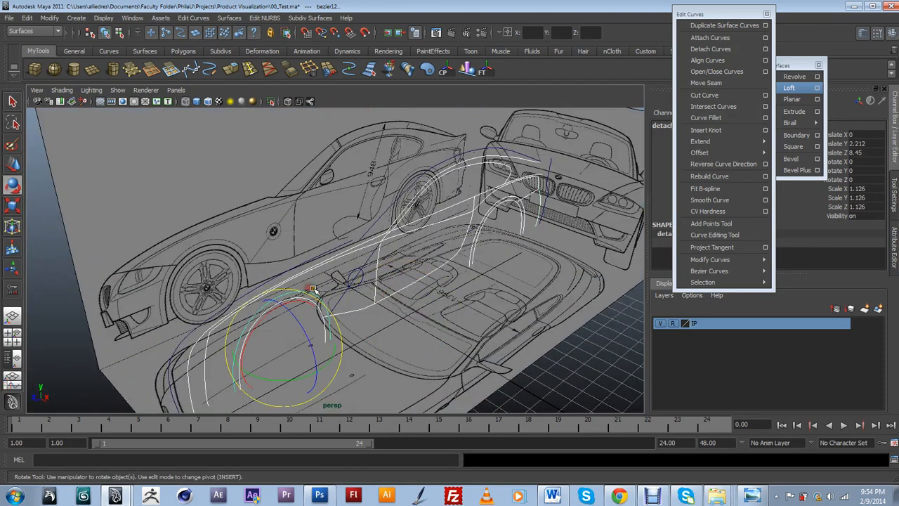
{"action": "left_click", "coordinate": [12, 163]}
Try to move the selected side curves outward along the X axis
{"action": "left_click_drag", "start_coordinate": [281, 355], "coordinate": [417, 356], "text": "alt"}
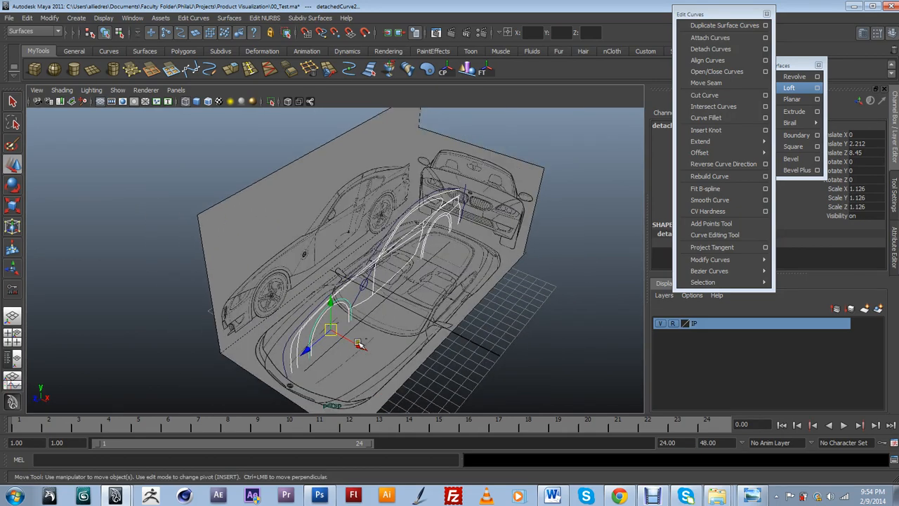
{"action": "left_click_drag", "start_coordinate": [356, 346], "coordinate": [429, 351]}
{"action": "key", "text": "ctrl+z"}
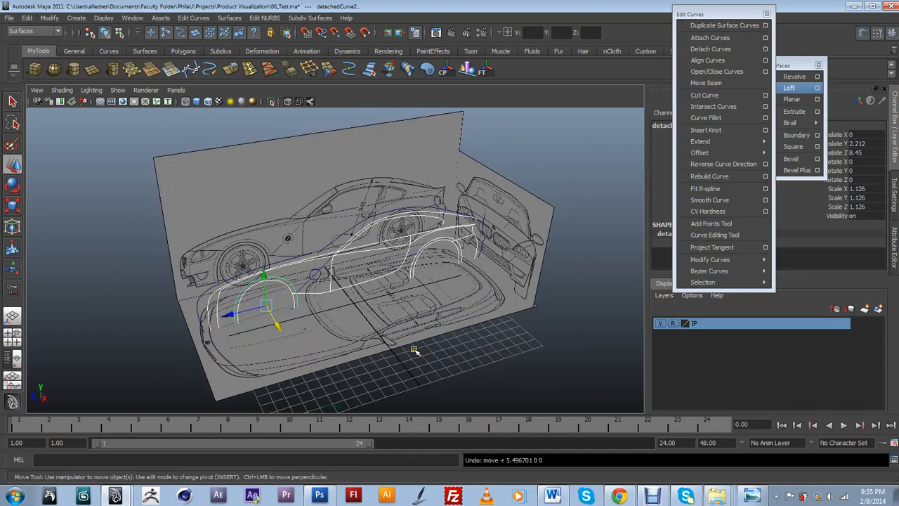
{"action": "left_click", "coordinate": [427, 326]}
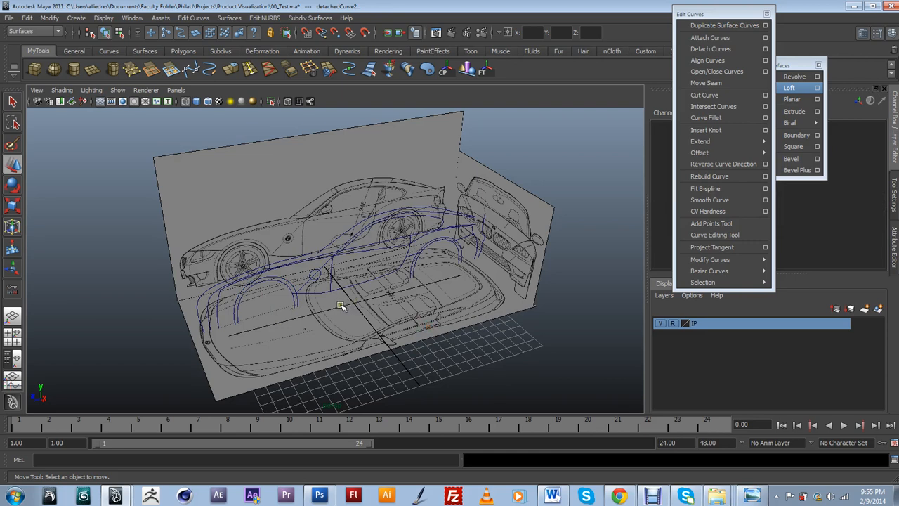
{"action": "key", "text": "ctrl+z"}
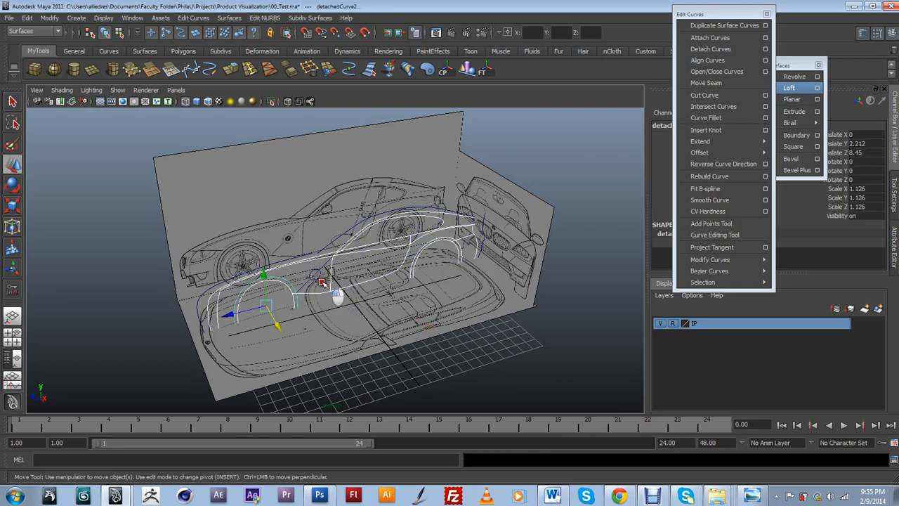
Add the slanted curve through the badge circle behind the front wheel to the selection and move all side curves outward to about 6.067 in X
{"action": "left_click", "coordinate": [324, 292]}
{"action": "left_click_drag", "start_coordinate": [373, 329], "coordinate": [466, 355]}
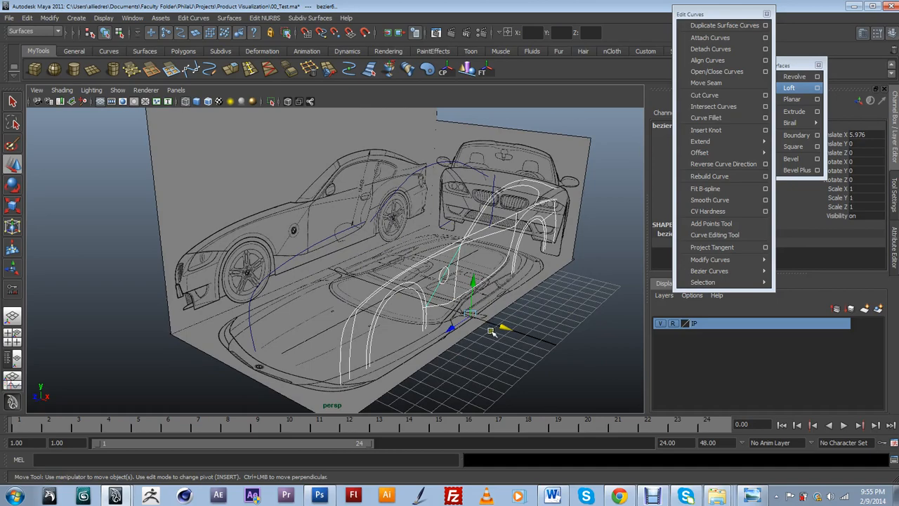
{"action": "left_click_drag", "start_coordinate": [492, 324], "coordinate": [546, 309]}
{"action": "left_click_drag", "start_coordinate": [475, 296], "coordinate": [395, 271], "text": "alt"}
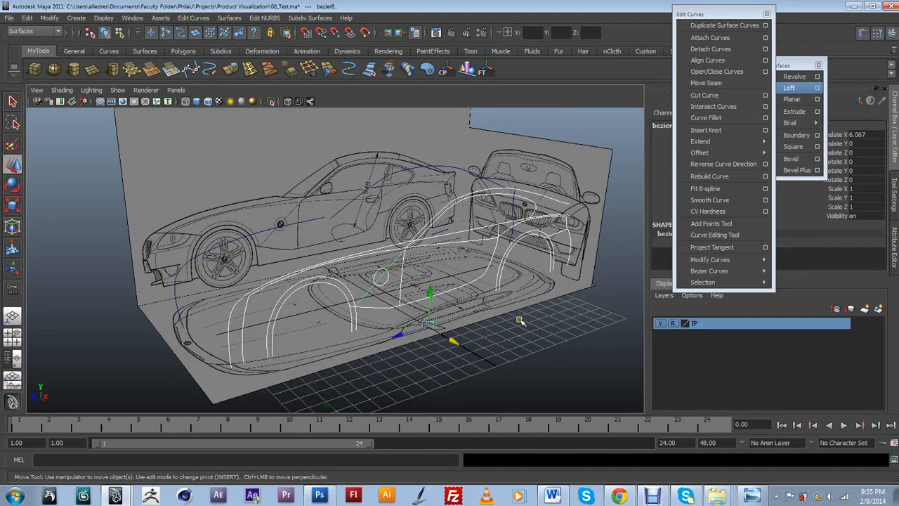
Select only the side roofline curve and examine its position against the top and rear blueprints
{"action": "left_click", "coordinate": [519, 320]}
{"action": "left_click", "coordinate": [491, 191]}
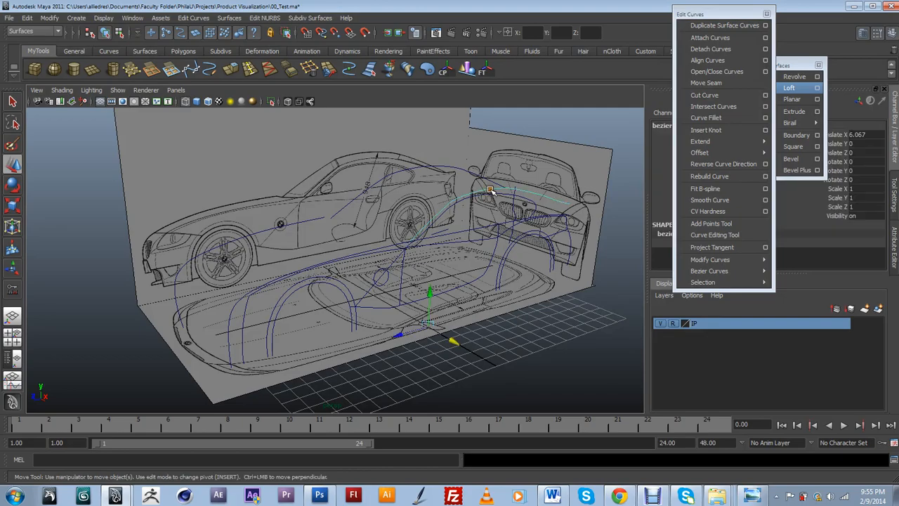
{"action": "left_click_drag", "start_coordinate": [515, 254], "coordinate": [418, 284], "text": "alt"}
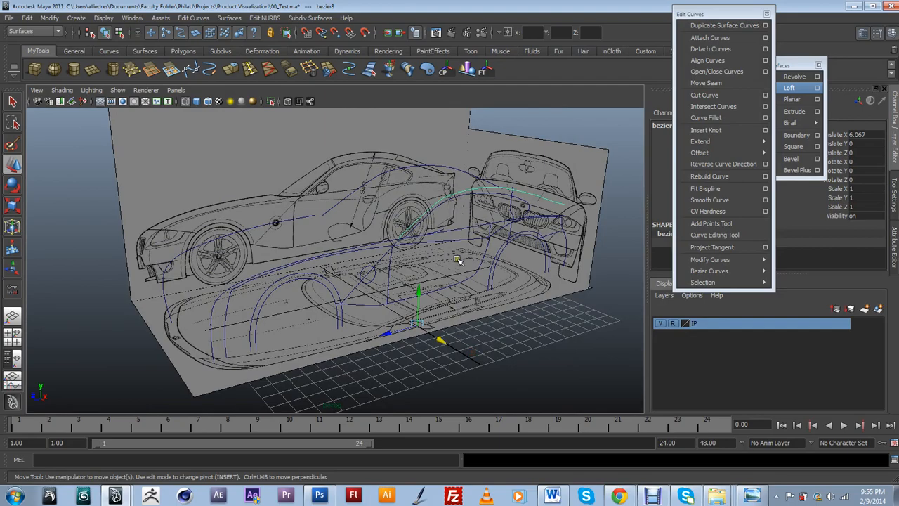
{"action": "mouse_move", "coordinate": [450, 309]}
{"action": "left_mouse_down", "text": "alt"}
{"action": "mouse_move", "coordinate": [395, 311]}
{"action": "mouse_move", "coordinate": [464, 337]}
{"action": "mouse_move", "coordinate": [479, 369]}
{"action": "mouse_move", "coordinate": [477, 310]}
{"action": "mouse_move", "coordinate": [457, 318]}
{"action": "left_mouse_up", "text": "alt"}
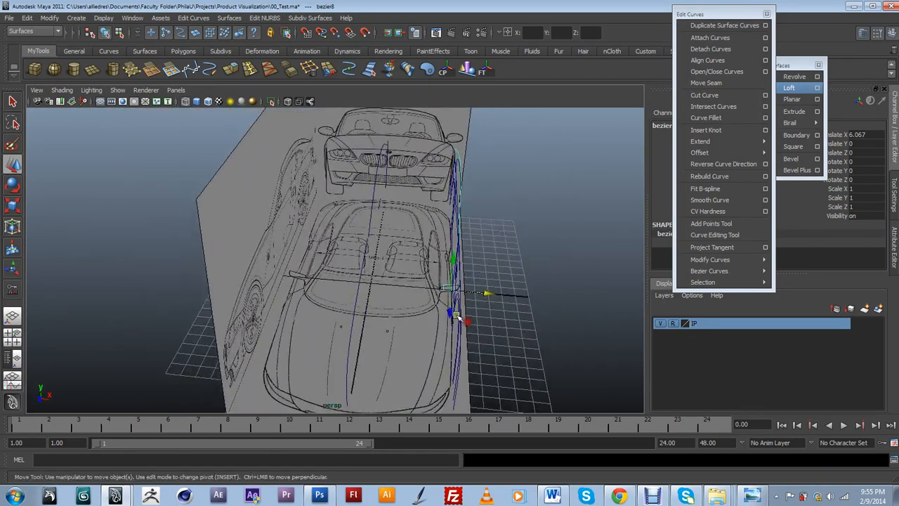
{"action": "left_click_drag", "start_coordinate": [386, 258], "coordinate": [391, 218], "text": "alt"}
{"action": "left_click_drag", "start_coordinate": [457, 256], "coordinate": [429, 363], "text": "alt"}
{"action": "scroll", "coordinate": [461, 304], "scroll_direction": "up", "scroll_amount": 4}
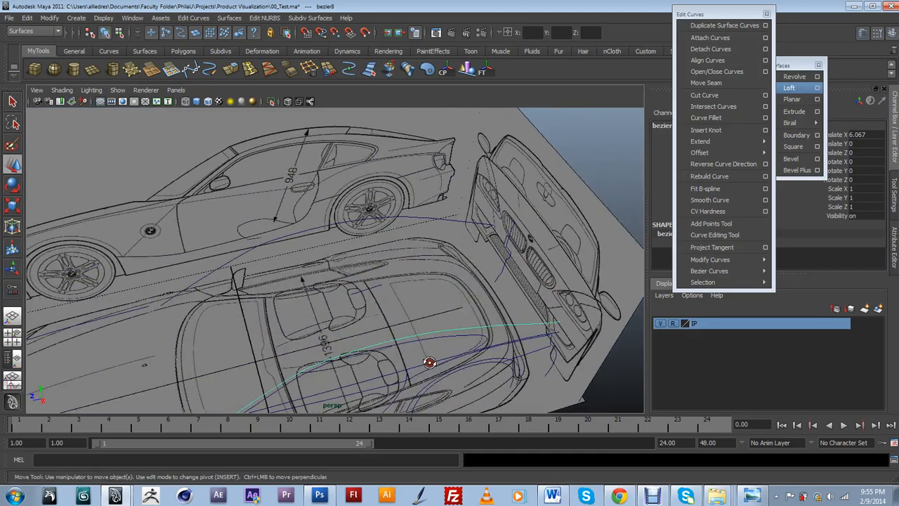
{"action": "middle_click_drag", "start_coordinate": [429, 363], "coordinate": [445, 288], "text": "alt"}
{"action": "left_click_drag", "start_coordinate": [446, 288], "coordinate": [428, 336], "text": "alt"}
{"action": "left_click_drag", "start_coordinate": [328, 242], "coordinate": [390, 283], "text": "alt"}
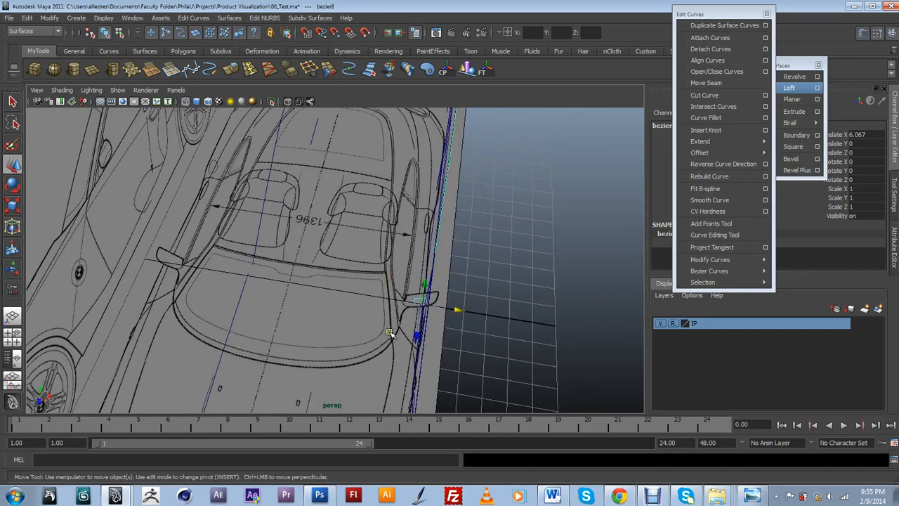
{"action": "left_click_drag", "start_coordinate": [448, 192], "coordinate": [432, 250], "text": "alt"}
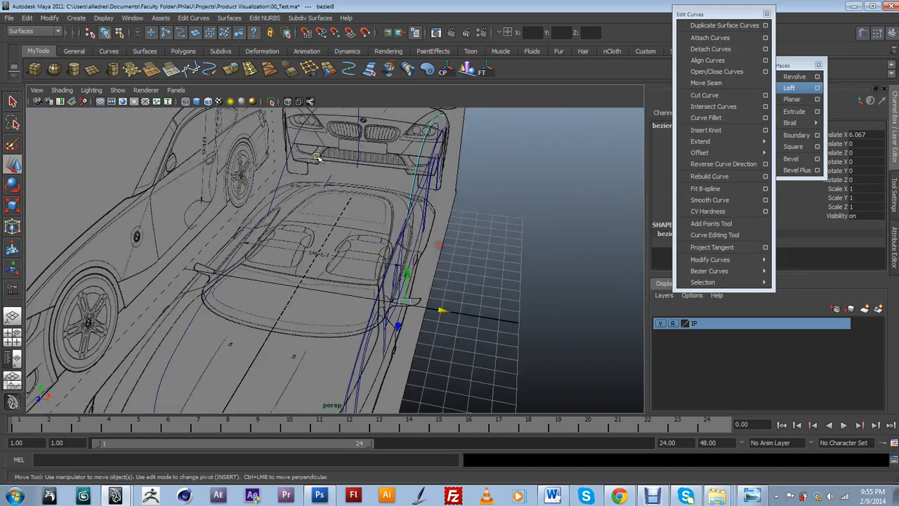
Switch the viewport to the orthographic top view
{"action": "left_click", "coordinate": [175, 90]}
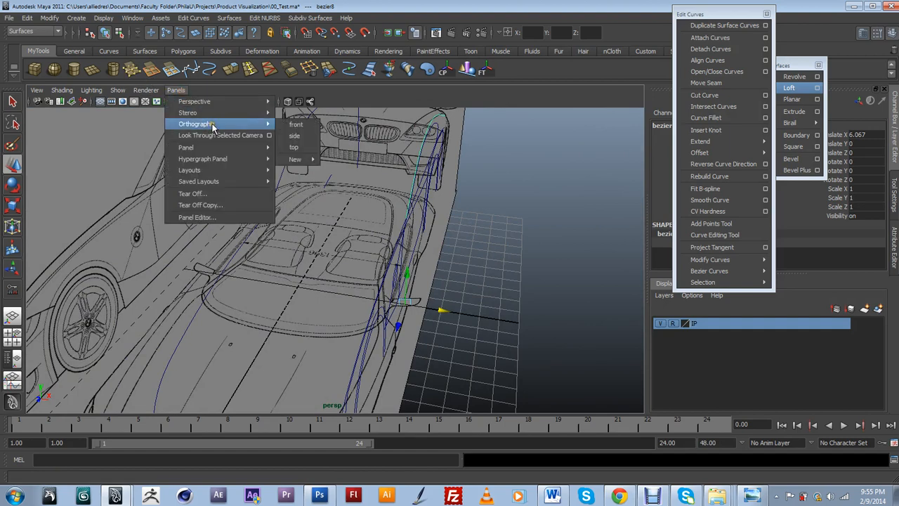
{"action": "mouse_move", "coordinate": [224, 130]}
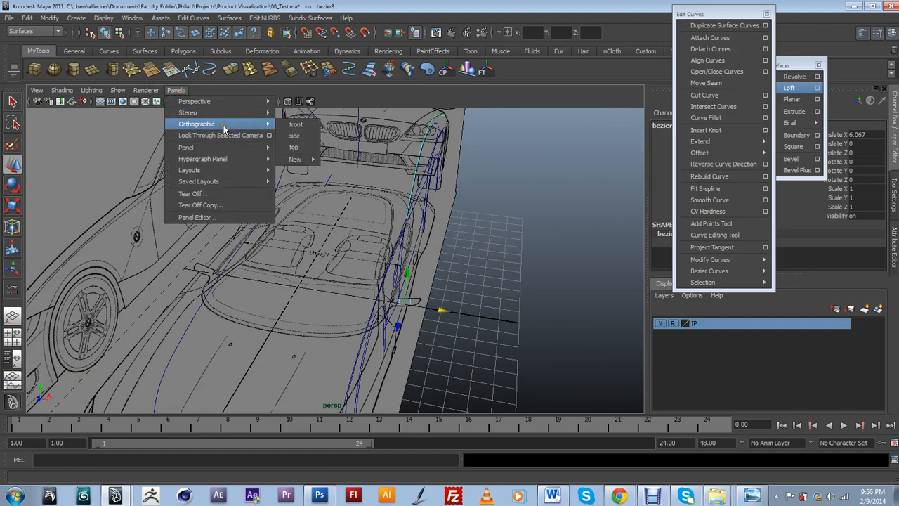
{"action": "left_click", "coordinate": [296, 146]}
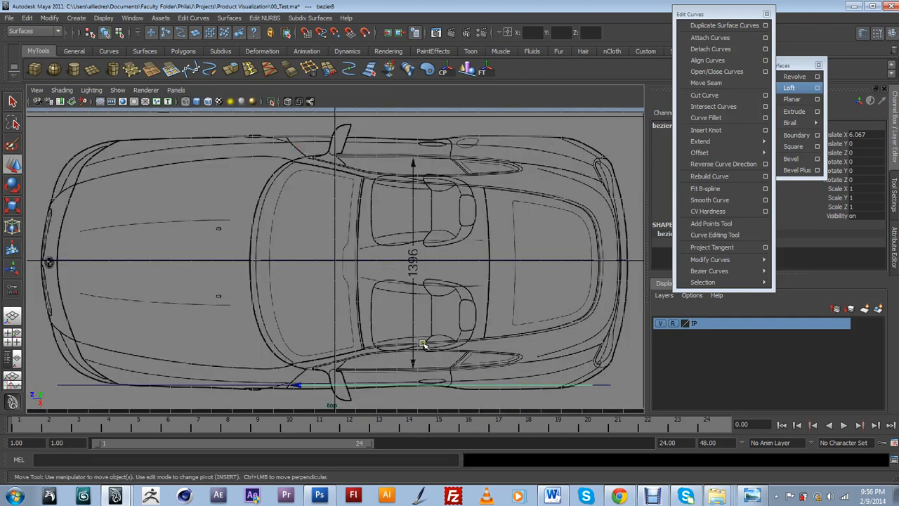
Move the side roofline curve inward to about 4.921 in X, next to the windshield corner on the top blueprint
{"action": "middle_click_drag", "start_coordinate": [424, 344], "coordinate": [416, 248], "text": "alt"}
{"action": "middle_click_drag", "start_coordinate": [505, 276], "coordinate": [451, 297], "text": "alt"}
{"action": "middle_click_drag", "start_coordinate": [385, 312], "coordinate": [408, 313], "text": "alt"}
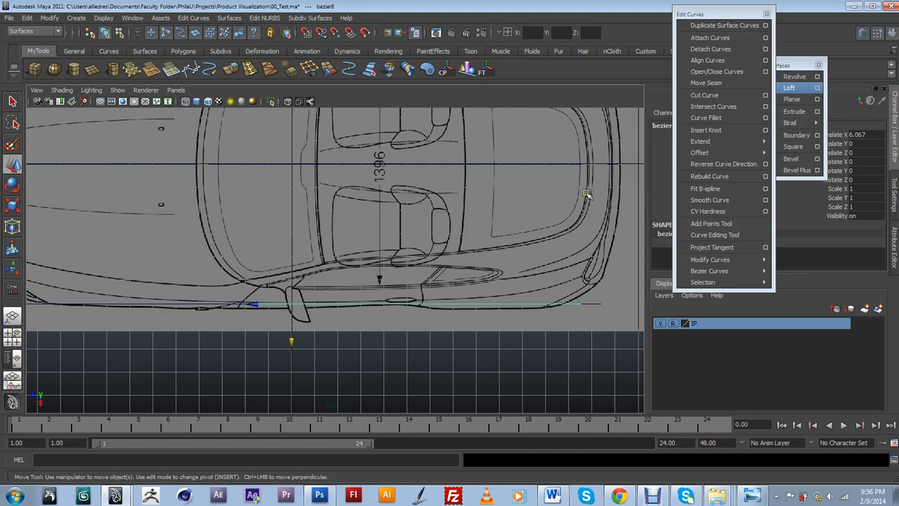
{"action": "mouse_move", "coordinate": [295, 343]}
{"action": "middle_mouse_down", "text": "alt"}
{"action": "mouse_move", "coordinate": [308, 345]}
{"action": "mouse_move", "coordinate": [305, 326]}
{"action": "mouse_move", "coordinate": [330, 272]}
{"action": "middle_mouse_up", "text": "alt"}
{"action": "scroll", "coordinate": [330, 272], "scroll_direction": "up", "scroll_amount": 4}
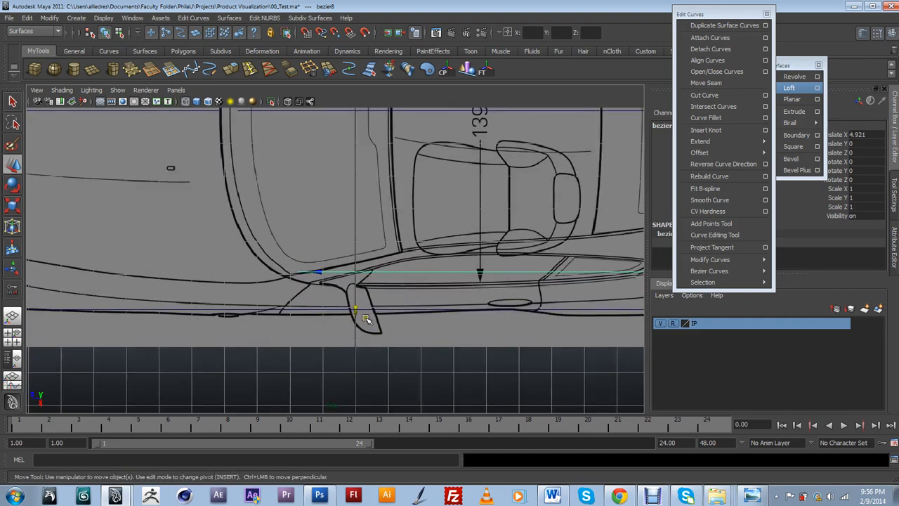
Display the roofline curve's control vertices and place its front end point on the windshield's lower outer corner
{"action": "left_click", "coordinate": [279, 245]}
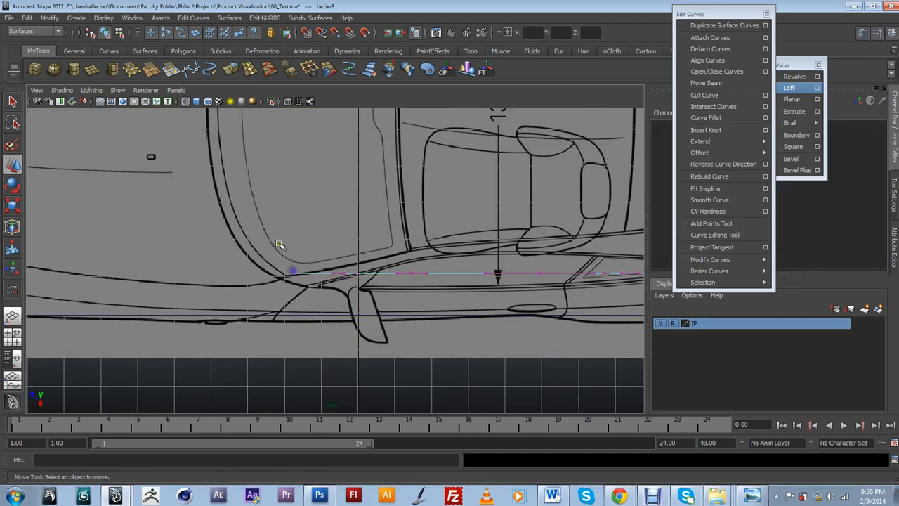
{"action": "left_click", "coordinate": [300, 298]}
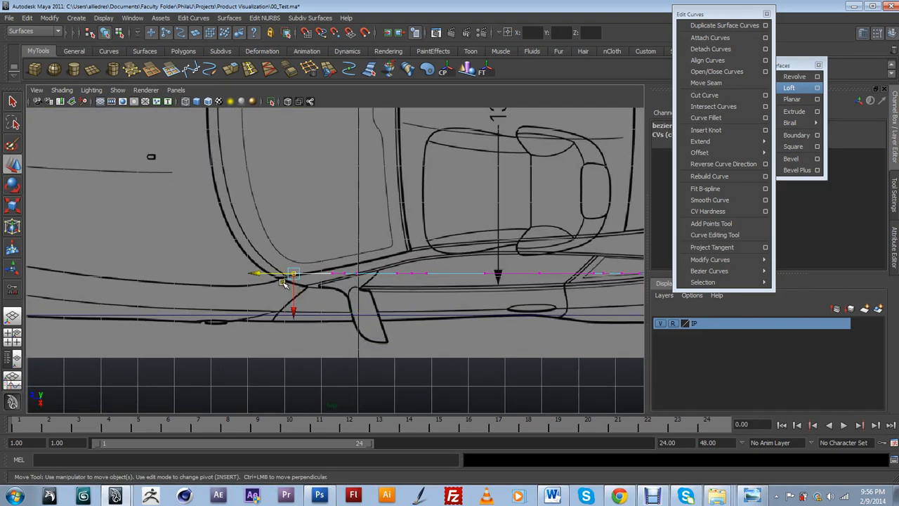
{"action": "left_click_drag", "start_coordinate": [294, 273], "coordinate": [280, 277]}
{"action": "middle_click_drag", "start_coordinate": [352, 290], "coordinate": [342, 305], "text": "alt"}
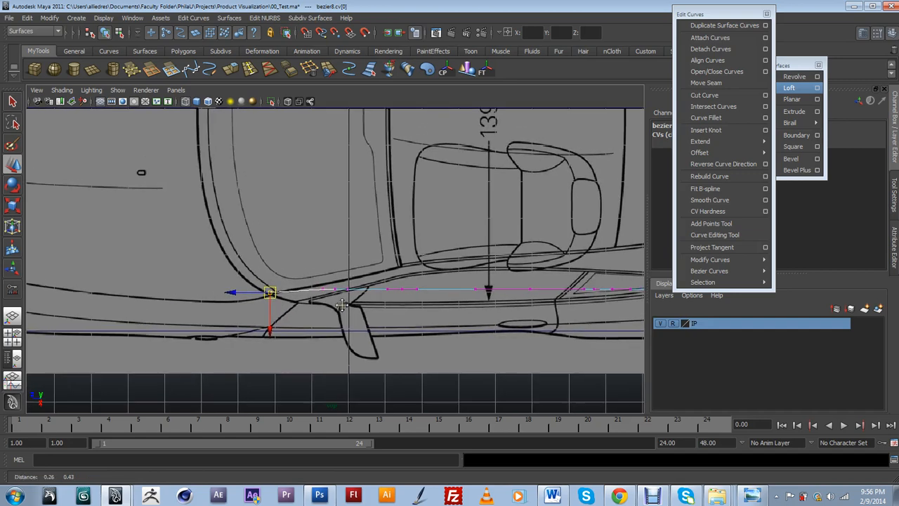
Move the second anchor point onto the windshield pillar line and align its rear tangent handle with that line
{"action": "scroll", "coordinate": [342, 305], "scroll_direction": "up", "scroll_amount": 2}
{"action": "left_click_drag", "start_coordinate": [249, 303], "coordinate": [352, 285]}
{"action": "left_click", "coordinate": [352, 289]}
{"action": "middle_click_drag", "start_coordinate": [473, 305], "coordinate": [416, 332], "text": "alt"}
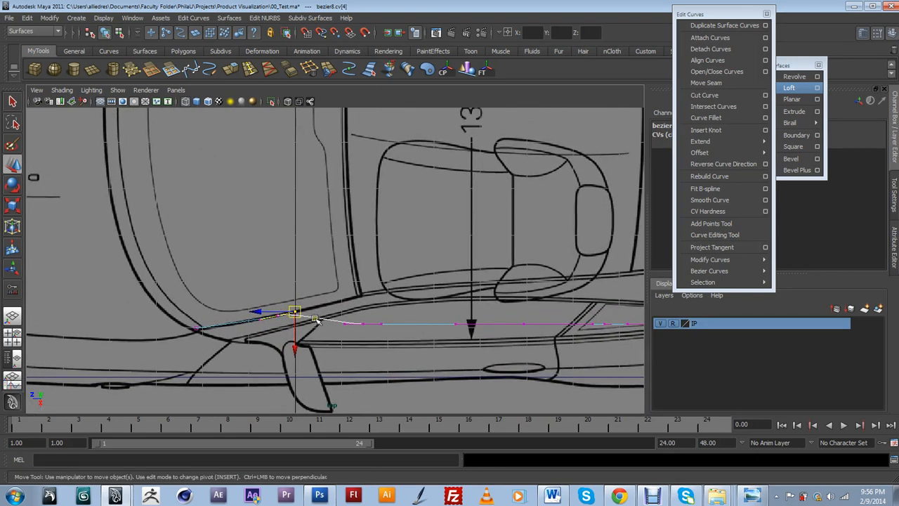
{"action": "middle_click_drag", "start_coordinate": [566, 277], "coordinate": [445, 275], "text": "alt"}
{"action": "middle_click_drag", "start_coordinate": [279, 340], "coordinate": [336, 347], "text": "alt"}
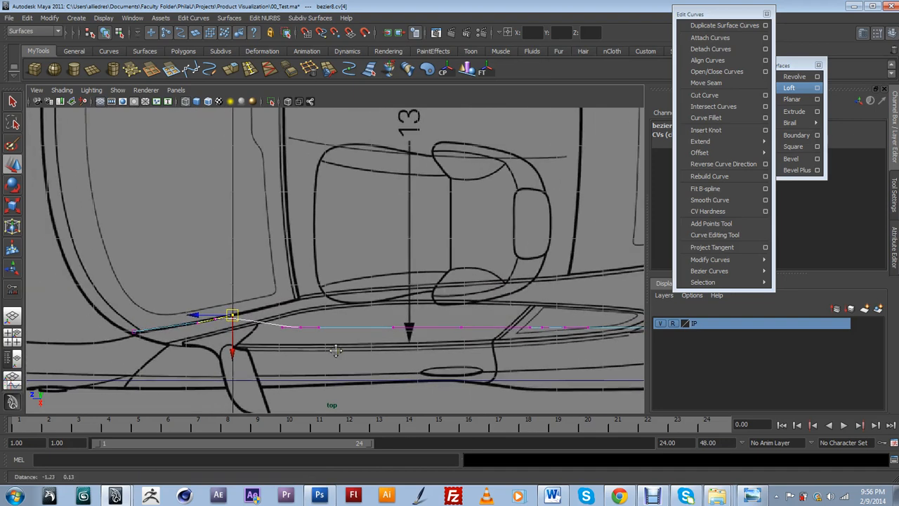
Move the third anchor point to the windshield's upper outer corner and line up its front handle with the pillar
{"action": "left_click", "coordinate": [296, 322]}
{"action": "left_click_drag", "start_coordinate": [296, 323], "coordinate": [278, 307]}
{"action": "middle_click_drag", "start_coordinate": [332, 274], "coordinate": [302, 281], "text": "alt"}
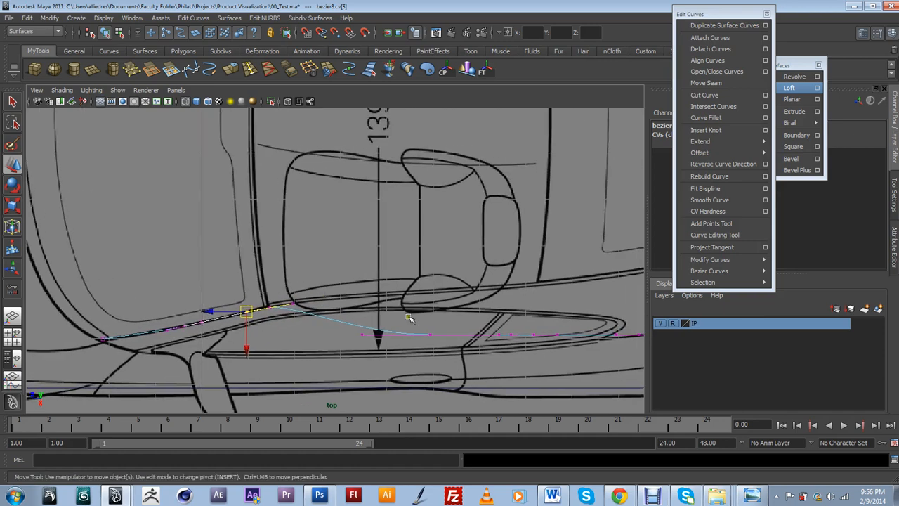
Move the anchor beside the headrest inward to about 3.96 in X and adjust the windshield-corner anchor to about 4.27
{"action": "left_click", "coordinate": [430, 330]}
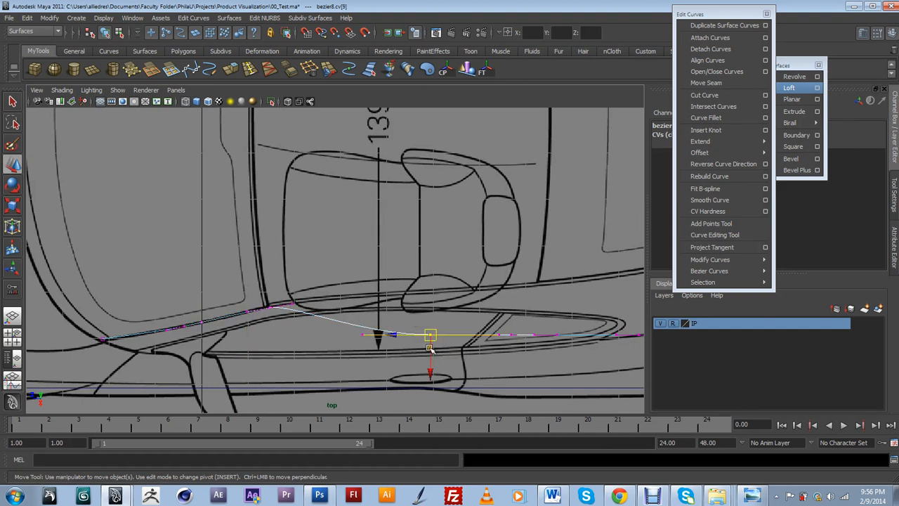
{"action": "left_click_drag", "start_coordinate": [430, 350], "coordinate": [430, 305]}
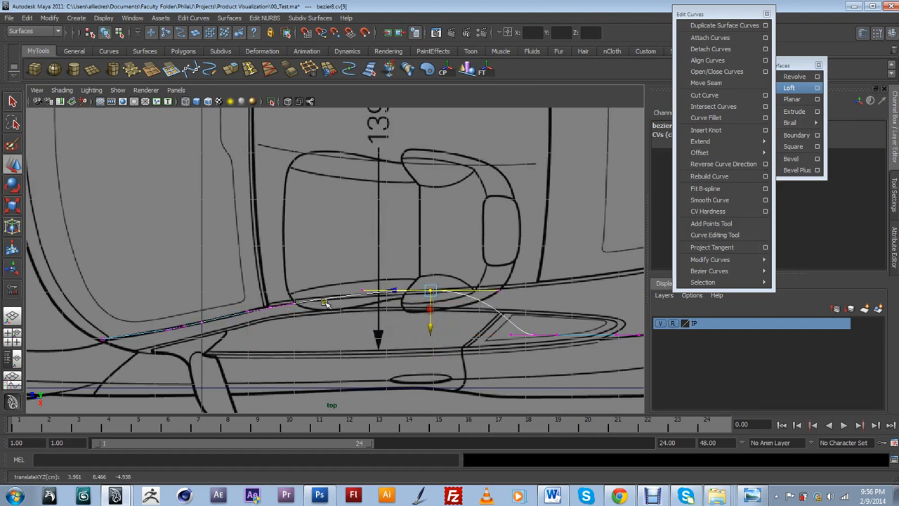
{"action": "left_click", "coordinate": [272, 317]}
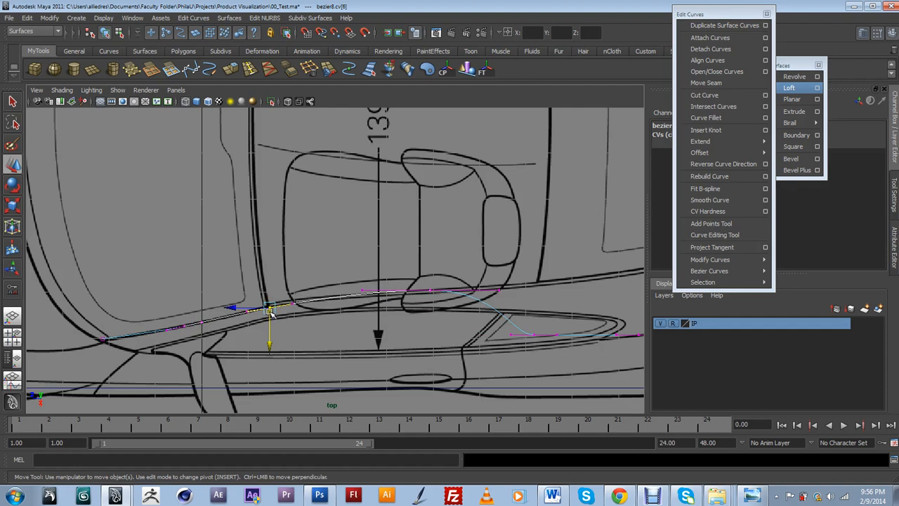
{"action": "left_click_drag", "start_coordinate": [271, 313], "coordinate": [270, 324]}
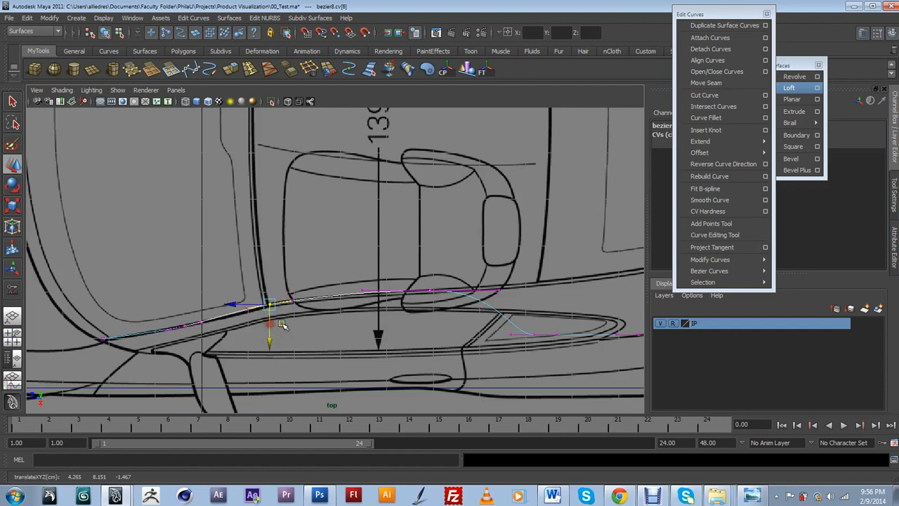
Move the anchor above the rear quarter window inward to about 3.81 in X, onto the roof's rear outer corner
{"action": "middle_click_drag", "start_coordinate": [540, 307], "coordinate": [360, 314], "text": "alt"}
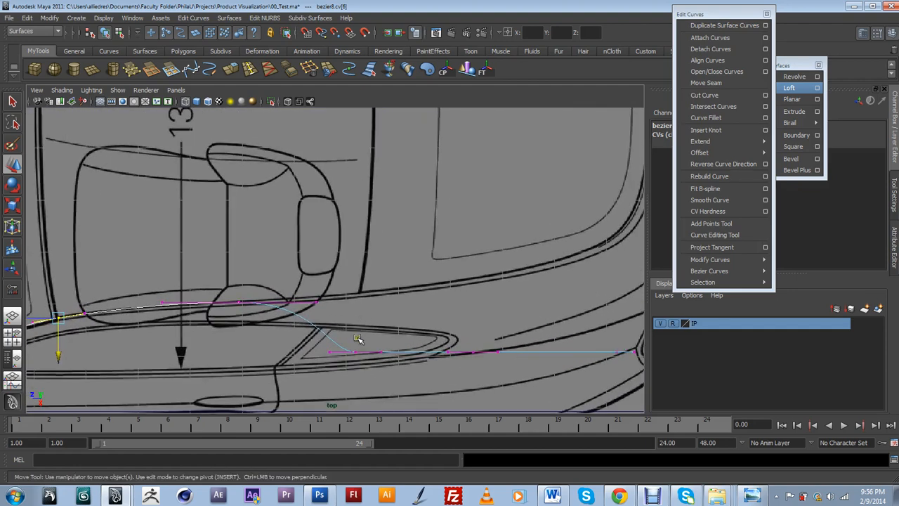
{"action": "left_click_drag", "start_coordinate": [351, 338], "coordinate": [365, 367]}
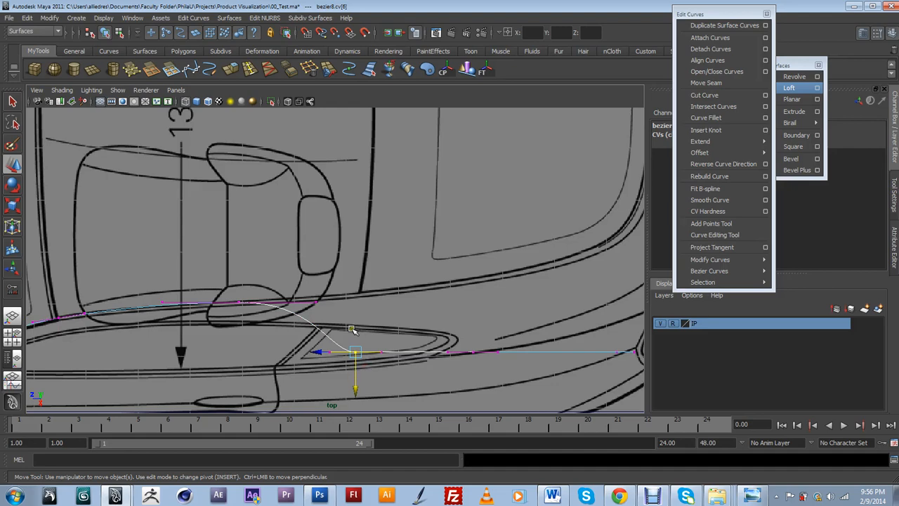
{"action": "left_click_drag", "start_coordinate": [352, 330], "coordinate": [357, 318]}
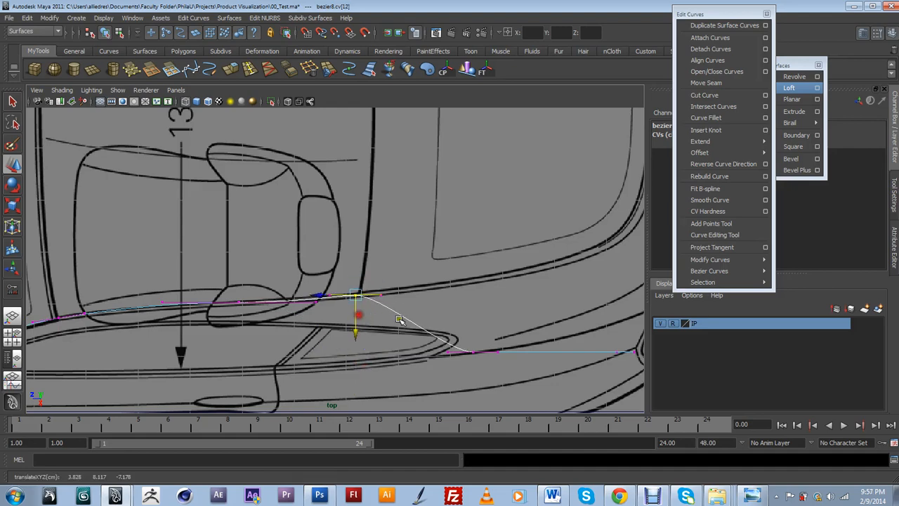
{"action": "mouse_move", "coordinate": [362, 317]}
{"action": "middle_mouse_down", "text": "alt"}
{"action": "mouse_move", "coordinate": [274, 333]}
{"action": "mouse_move", "coordinate": [296, 343]}
{"action": "middle_mouse_up", "text": "alt"}
{"action": "left_click_drag", "start_coordinate": [299, 335], "coordinate": [300, 358]}
{"action": "left_click", "coordinate": [300, 349]}
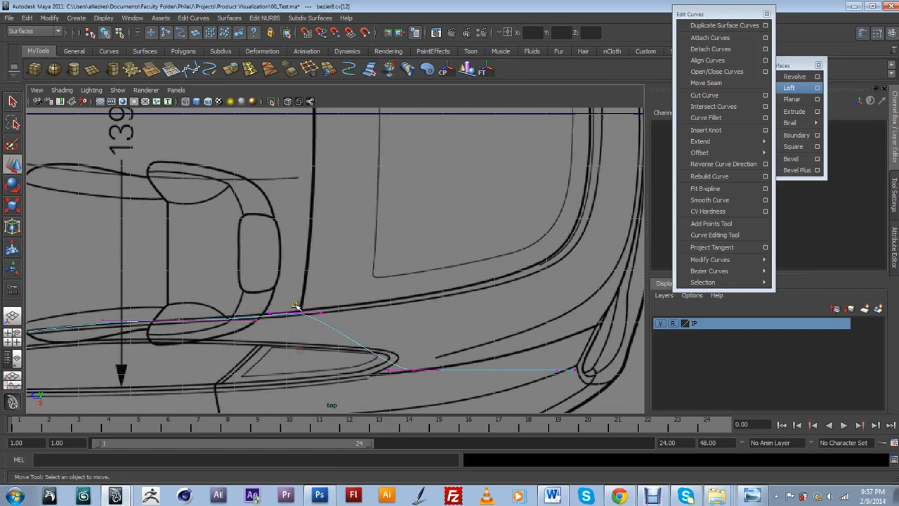
{"action": "left_click", "coordinate": [302, 327]}
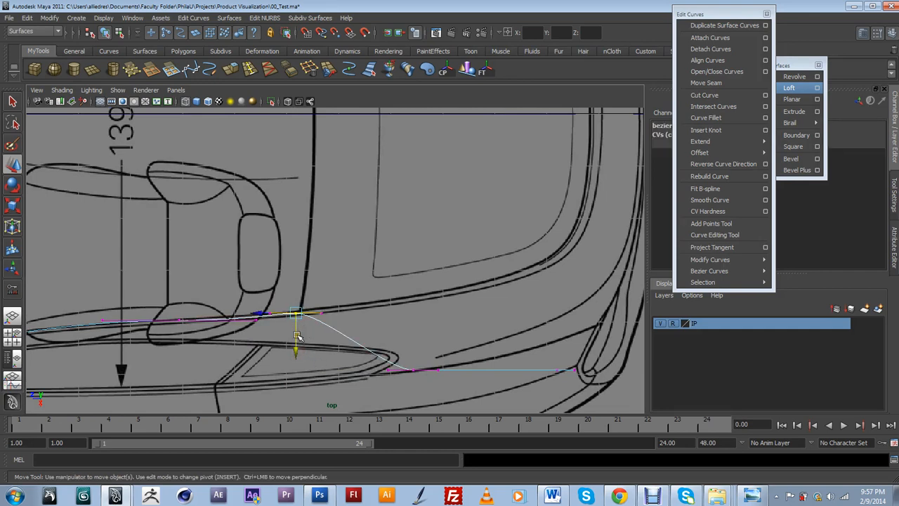
{"action": "mouse_move", "coordinate": [297, 335]}
{"action": "left_mouse_down"}
{"action": "mouse_move", "coordinate": [297, 350]}
{"action": "mouse_move", "coordinate": [300, 327]}
{"action": "left_mouse_up"}
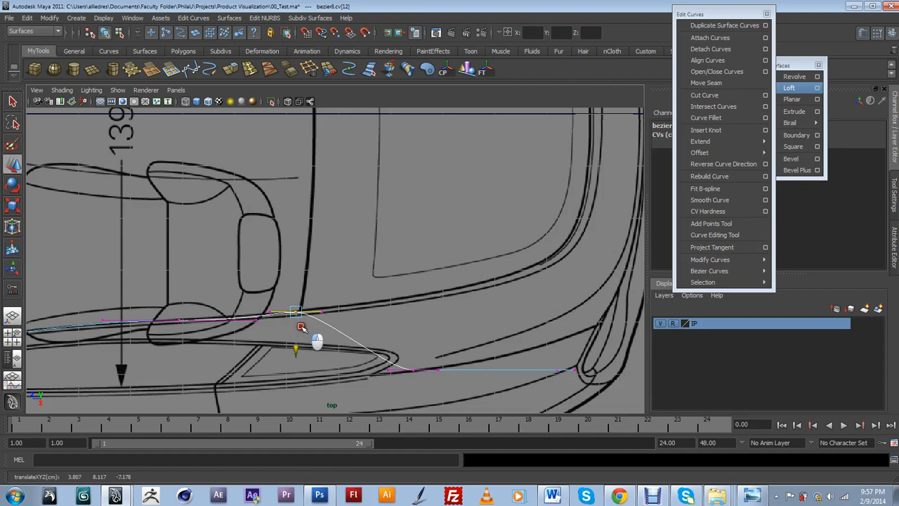
Align the headrest anchor's rear handle with the roof edge and move the anchor behind the quarter window onto the trunk side line
{"action": "middle_click_drag", "start_coordinate": [242, 349], "coordinate": [323, 332], "text": "alt"}
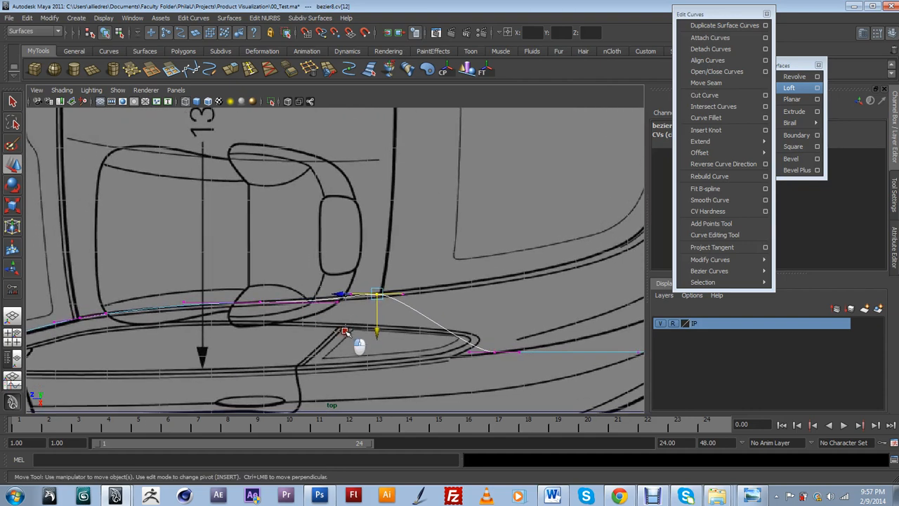
{"action": "left_click", "coordinate": [336, 302]}
{"action": "left_click_drag", "start_coordinate": [336, 303], "coordinate": [339, 298]}
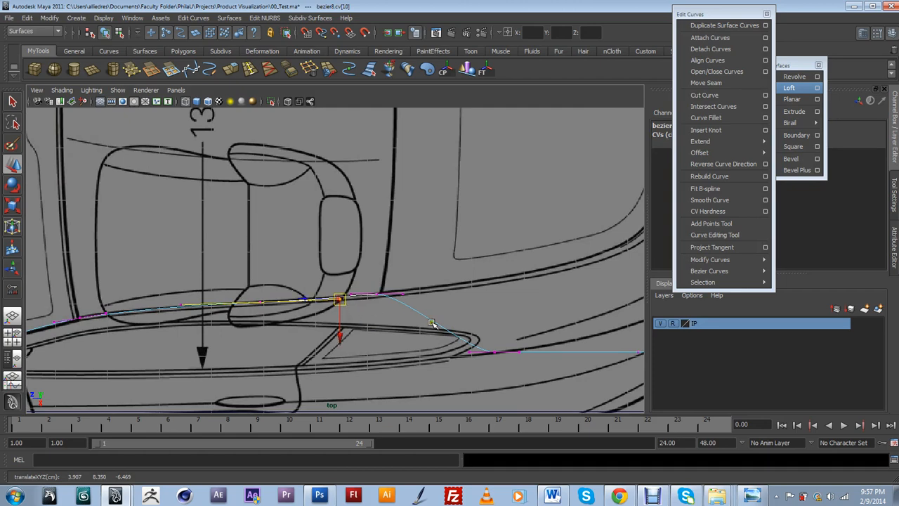
{"action": "middle_click_drag", "start_coordinate": [342, 309], "coordinate": [181, 302], "text": "alt"}
{"action": "left_click", "coordinate": [332, 346]}
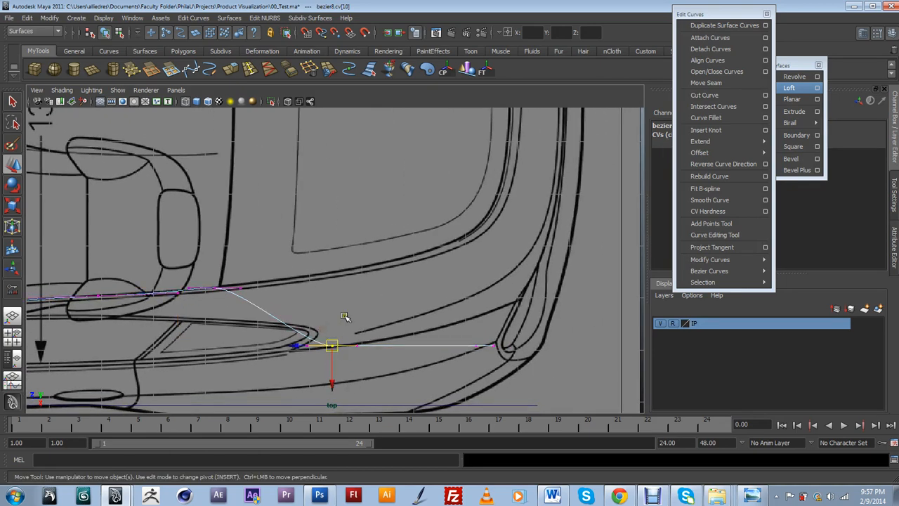
{"action": "mouse_move", "coordinate": [343, 286]}
{"action": "left_mouse_down"}
{"action": "mouse_move", "coordinate": [346, 273]}
{"action": "mouse_move", "coordinate": [344, 280]}
{"action": "left_mouse_up"}
Readjust the anchor beside the headrest to about 4.0 in X so it sits on the roof edge line
{"action": "middle_click_drag", "start_coordinate": [389, 297], "coordinate": [472, 247], "text": "alt"}
{"action": "scroll", "coordinate": [451, 263], "scroll_direction": "up", "scroll_amount": 3}
{"action": "scroll", "coordinate": [450, 263], "scroll_direction": "up", "scroll_amount": 2}
{"action": "middle_click_drag", "start_coordinate": [363, 272], "coordinate": [409, 299], "text": "alt"}
{"action": "left_click_drag", "start_coordinate": [299, 227], "coordinate": [328, 253]}
{"action": "middle_click_drag", "start_coordinate": [308, 289], "coordinate": [453, 289], "text": "alt"}
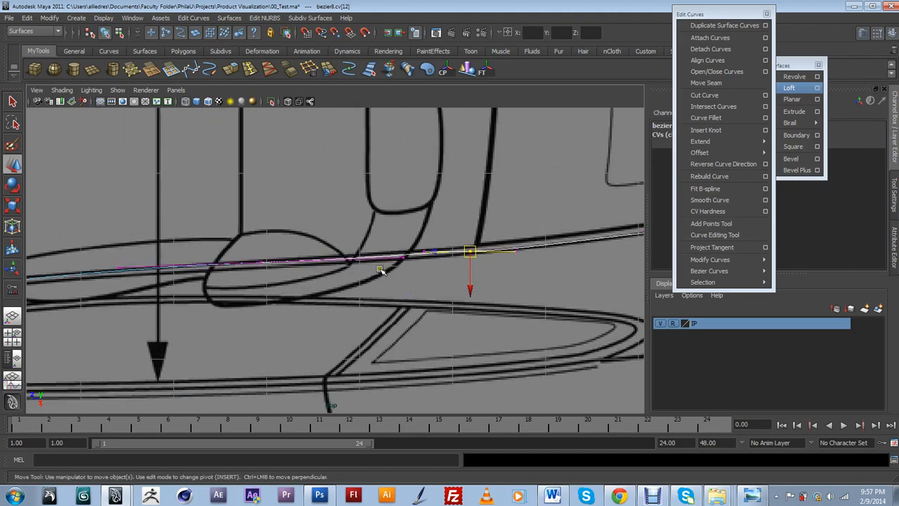
{"action": "left_click_drag", "start_coordinate": [243, 253], "coordinate": [277, 285]}
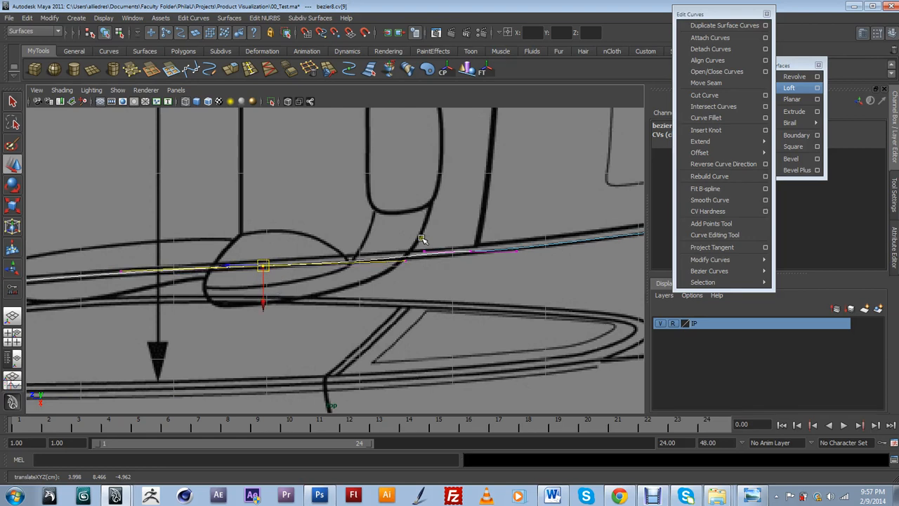
Realign the tangent handles at the roof's rear corner and set that anchor to about 3.87 in X
{"action": "left_click_drag", "start_coordinate": [422, 240], "coordinate": [445, 258]}
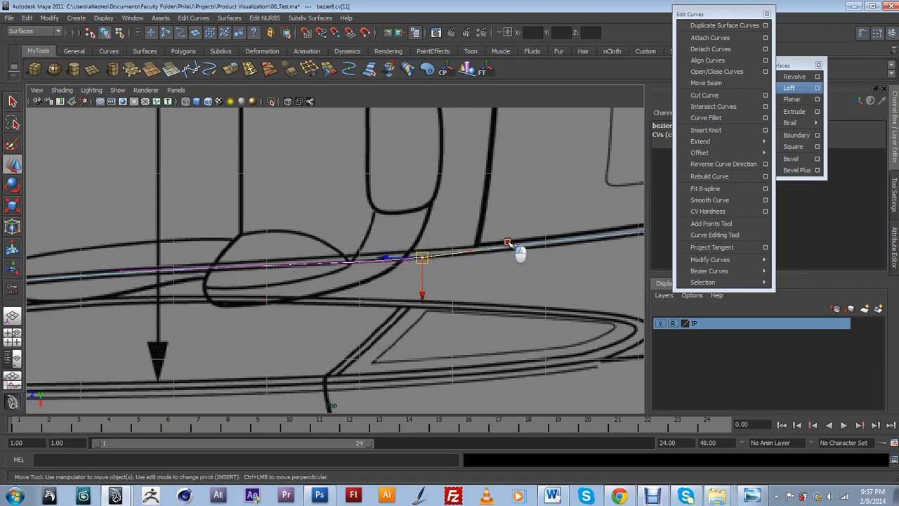
{"action": "left_click", "coordinate": [519, 246]}
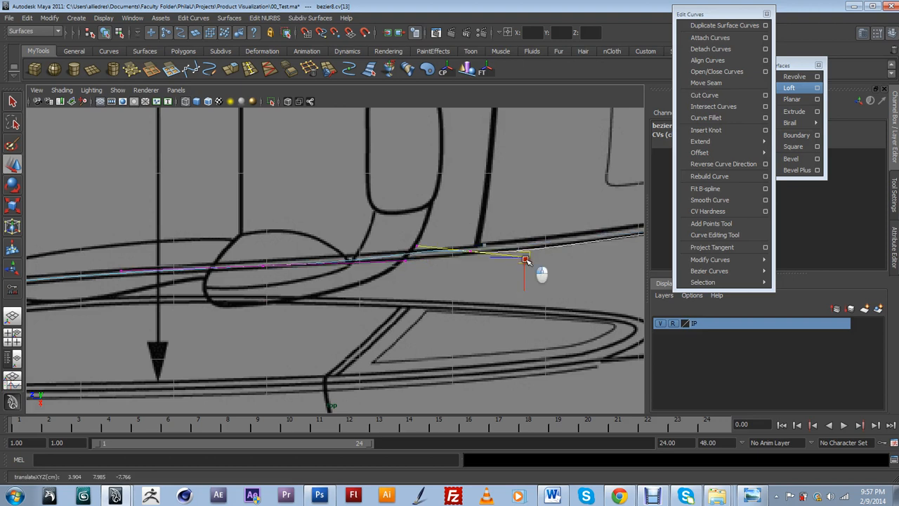
{"action": "left_click", "coordinate": [471, 250]}
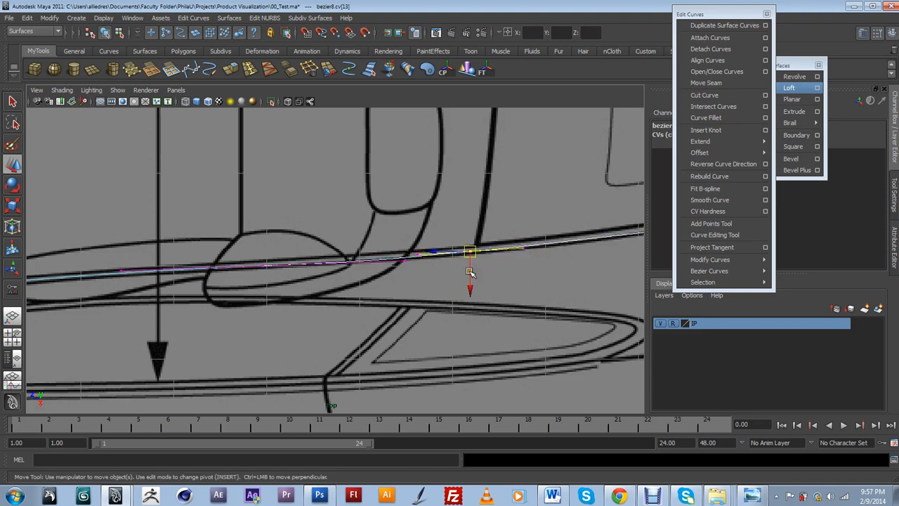
{"action": "mouse_move", "coordinate": [475, 289]}
{"action": "left_mouse_down"}
{"action": "mouse_move", "coordinate": [474, 302]}
{"action": "mouse_move", "coordinate": [471, 274]}
{"action": "left_mouse_up"}
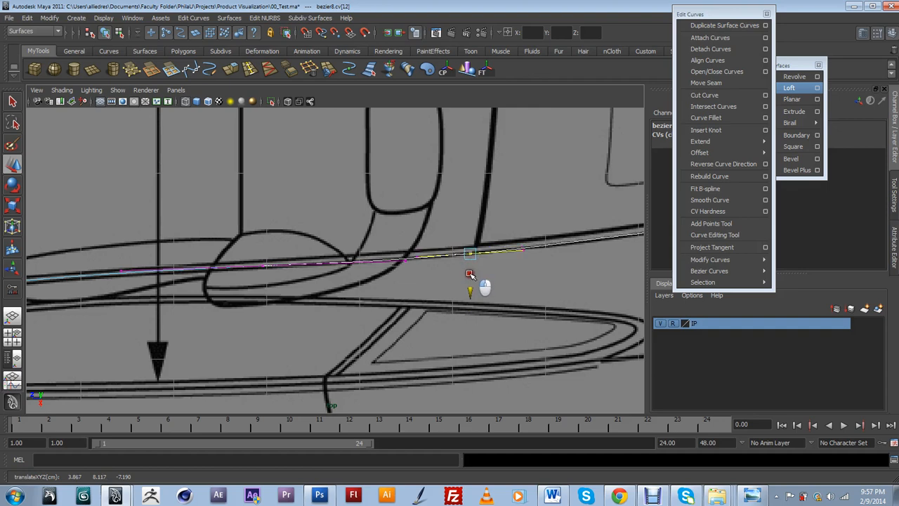
Fine-tune the headrest anchor's front handle and the windshield-corner anchor along the roof edge line
{"action": "middle_click_drag", "start_coordinate": [163, 291], "coordinate": [320, 292], "text": "alt"}
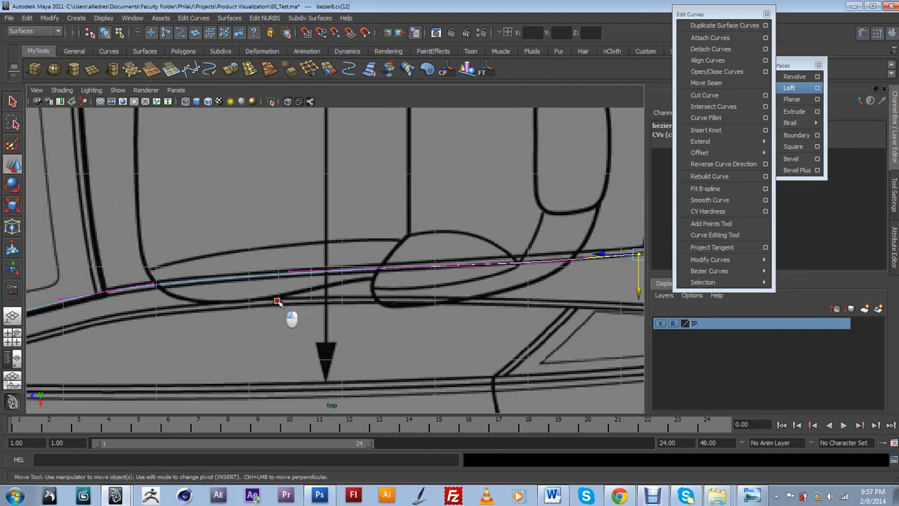
{"action": "left_click", "coordinate": [288, 271]}
{"action": "left_click_drag", "start_coordinate": [289, 278], "coordinate": [290, 277]}
{"action": "middle_click_drag", "start_coordinate": [101, 305], "coordinate": [217, 277], "text": "alt"}
{"action": "left_click_drag", "start_coordinate": [244, 234], "coordinate": [223, 286]}
Fine-tune the anchor midway along the windshield pillar and check the curve's front end point against the blueprint
{"action": "middle_click_drag", "start_coordinate": [222, 284], "coordinate": [357, 280], "text": "alt"}
{"action": "left_click_drag", "start_coordinate": [251, 261], "coordinate": [258, 311]}
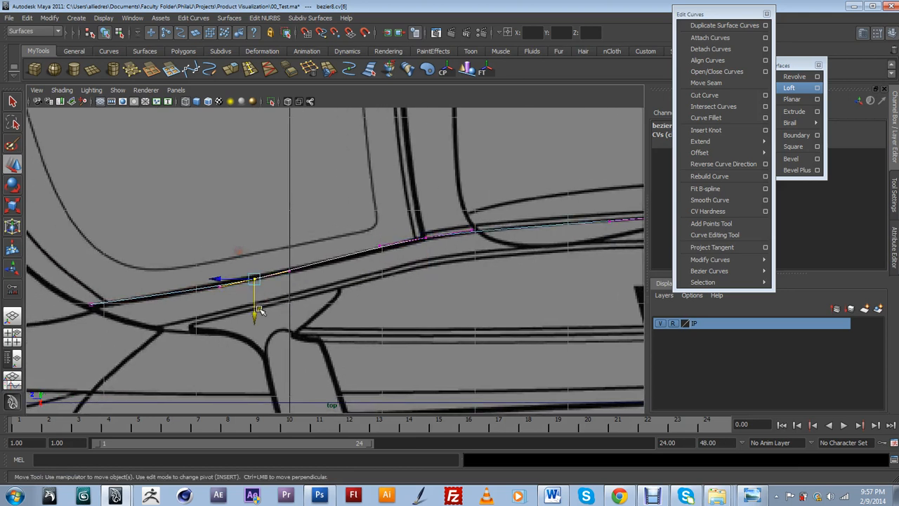
{"action": "left_click", "coordinate": [250, 287]}
{"action": "left_click", "coordinate": [257, 293]}
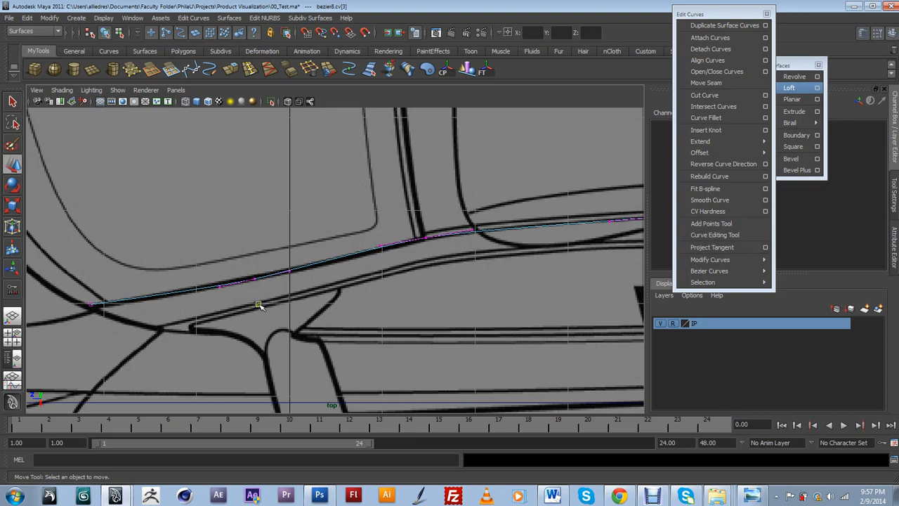
{"action": "mouse_move", "coordinate": [258, 306]}
{"action": "left_mouse_down"}
{"action": "mouse_move", "coordinate": [249, 269]}
{"action": "mouse_move", "coordinate": [255, 297]}
{"action": "left_mouse_up"}
{"action": "left_click_drag", "start_coordinate": [82, 304], "coordinate": [95, 307]}
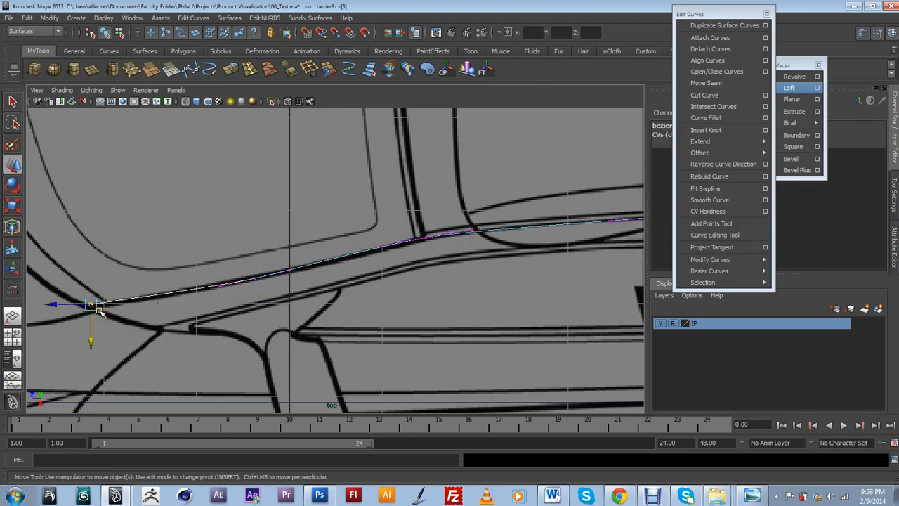
Move the roofline curve's rear end point inward onto the rounded rear corner of the trunk lid outline
{"action": "mouse_move", "coordinate": [430, 361]}
{"action": "middle_mouse_down", "text": "alt"}
{"action": "mouse_move", "coordinate": [367, 307]}
{"action": "mouse_move", "coordinate": [193, 327]}
{"action": "middle_mouse_up", "text": "alt"}
{"action": "mouse_move", "coordinate": [369, 298]}
{"action": "middle_mouse_down", "text": "alt"}
{"action": "mouse_move", "coordinate": [208, 341]}
{"action": "mouse_move", "coordinate": [81, 354]}
{"action": "middle_mouse_up", "text": "alt"}
{"action": "middle_click_drag", "start_coordinate": [352, 318], "coordinate": [135, 337], "text": "alt"}
{"action": "mouse_move", "coordinate": [331, 306]}
{"action": "middle_mouse_down", "text": "alt"}
{"action": "mouse_move", "coordinate": [335, 340]}
{"action": "mouse_move", "coordinate": [302, 277]}
{"action": "middle_mouse_up", "text": "alt"}
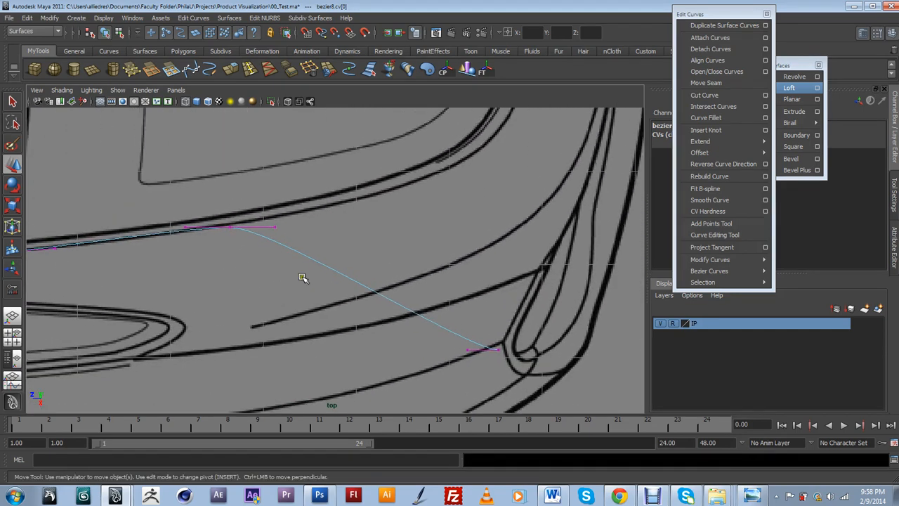
{"action": "left_click_drag", "start_coordinate": [520, 333], "coordinate": [498, 165]}
{"action": "middle_click_drag", "start_coordinate": [482, 160], "coordinate": [467, 234], "text": "alt"}
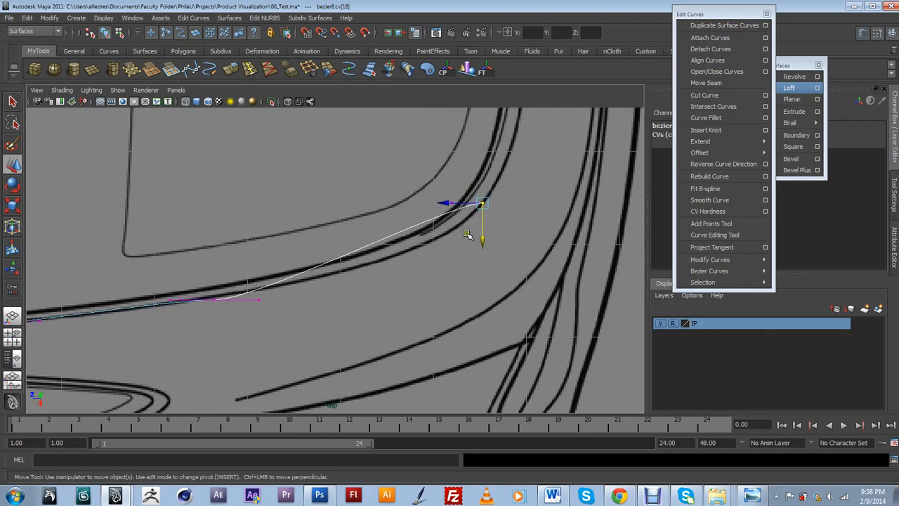
{"action": "left_click_drag", "start_coordinate": [482, 226], "coordinate": [488, 202]}
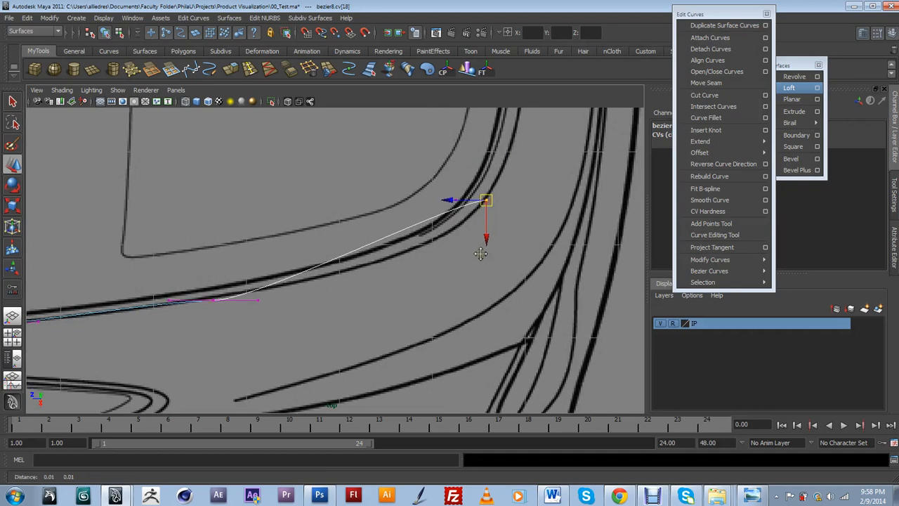
Tilt the tangent handles of the roofline curve's anchor ahead of its rear end so they follow the blueprint edge line
{"action": "middle_click_drag", "start_coordinate": [484, 249], "coordinate": [496, 255], "text": "alt"}
{"action": "left_click", "coordinate": [274, 304]}
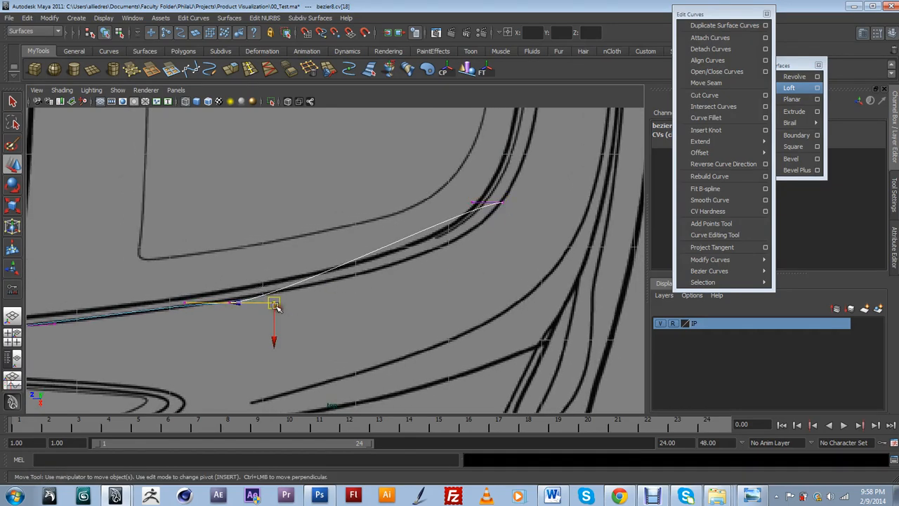
{"action": "left_click_drag", "start_coordinate": [274, 304], "coordinate": [274, 292]}
{"action": "left_click_drag", "start_coordinate": [252, 327], "coordinate": [229, 317]}
{"action": "left_click_drag", "start_coordinate": [260, 268], "coordinate": [280, 293]}
Insert a knot in the roofline curve's last rear span and move the new anchor outward onto the trunk outline
{"action": "right_click_drag", "start_coordinate": [379, 247], "coordinate": [379, 220]}
{"action": "left_click_drag", "start_coordinate": [377, 248], "coordinate": [382, 247]}
{"action": "left_click", "coordinate": [724, 130]}
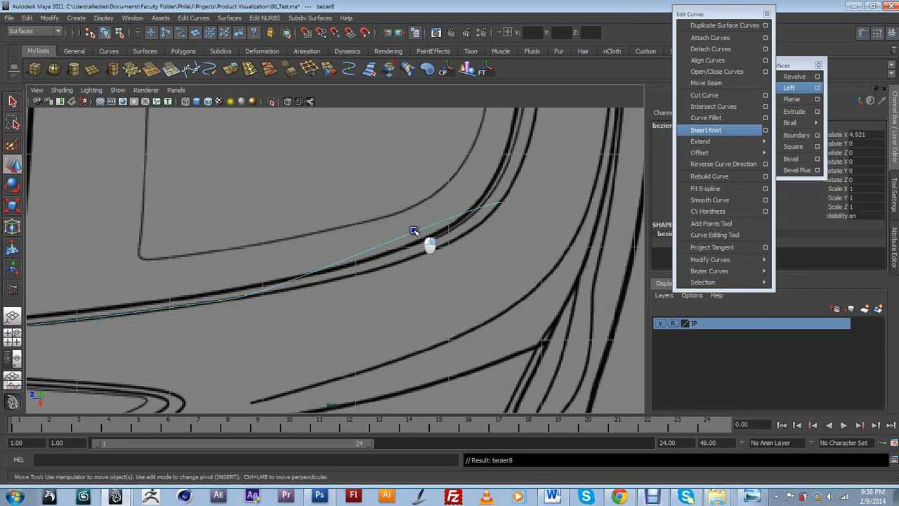
{"action": "left_click", "coordinate": [391, 235]}
{"action": "left_click", "coordinate": [382, 257]}
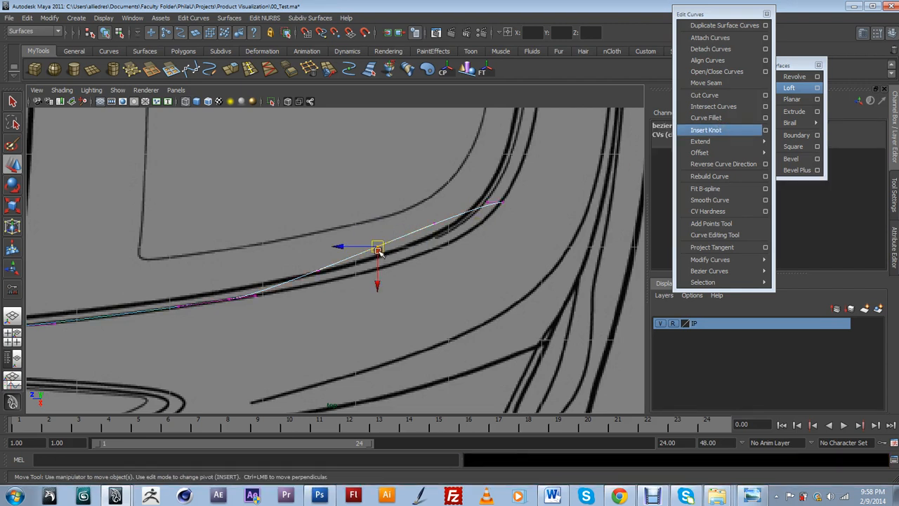
{"action": "left_click_drag", "start_coordinate": [383, 269], "coordinate": [413, 279]}
Align the new anchor's rear handle and the rear end point's handle with the rounded trunk corner, finishing with the curve deselected
{"action": "left_click", "coordinate": [450, 239]}
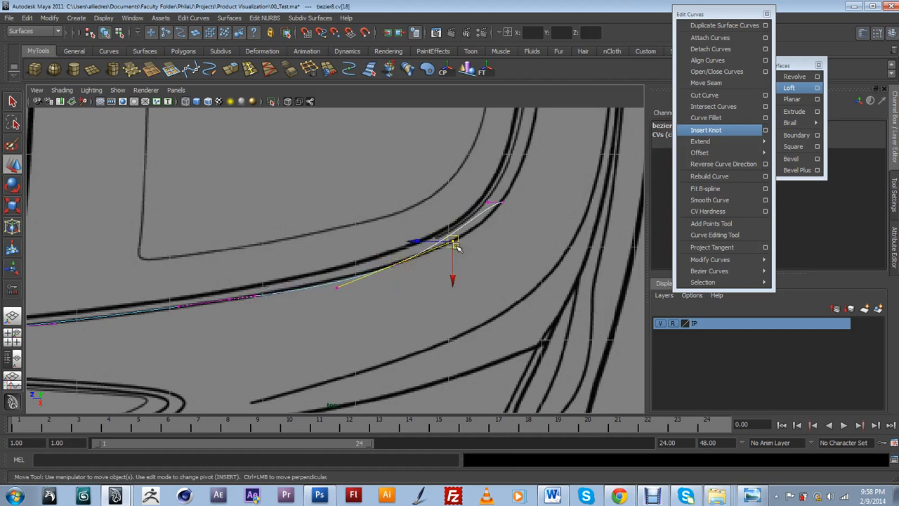
{"action": "mouse_move", "coordinate": [454, 243]}
{"action": "left_mouse_down"}
{"action": "mouse_move", "coordinate": [461, 254]}
{"action": "mouse_move", "coordinate": [458, 247]}
{"action": "left_mouse_up"}
{"action": "left_click", "coordinate": [491, 204]}
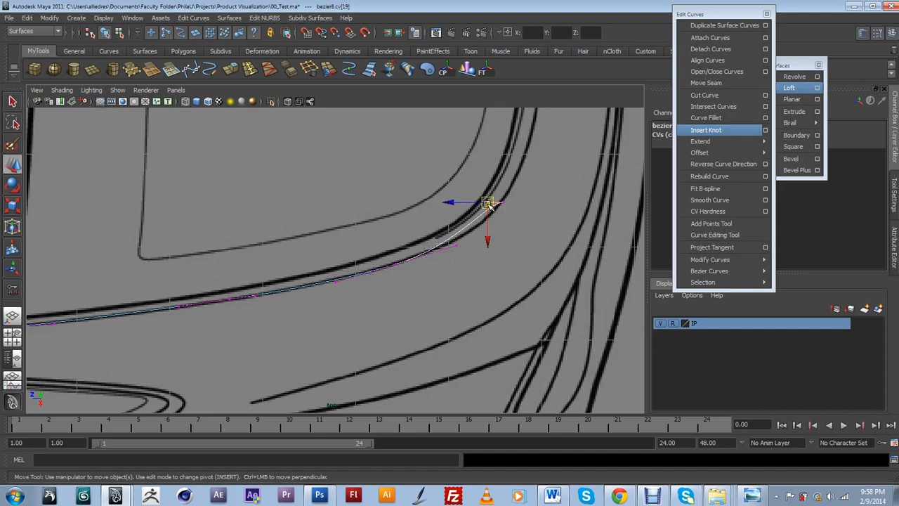
{"action": "left_click", "coordinate": [491, 220]}
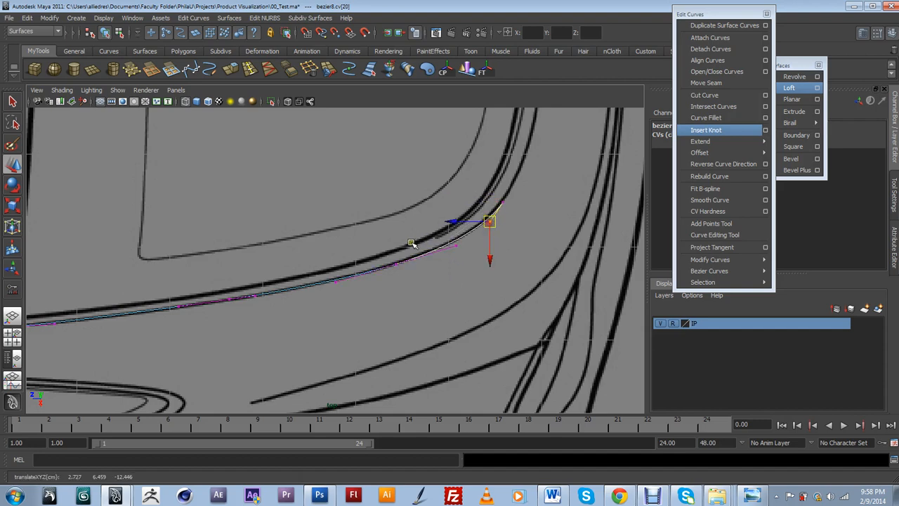
{"action": "scroll", "coordinate": [412, 244], "scroll_direction": "down", "scroll_amount": 5}
{"action": "scroll", "coordinate": [323, 309], "scroll_direction": "up", "scroll_amount": 3}
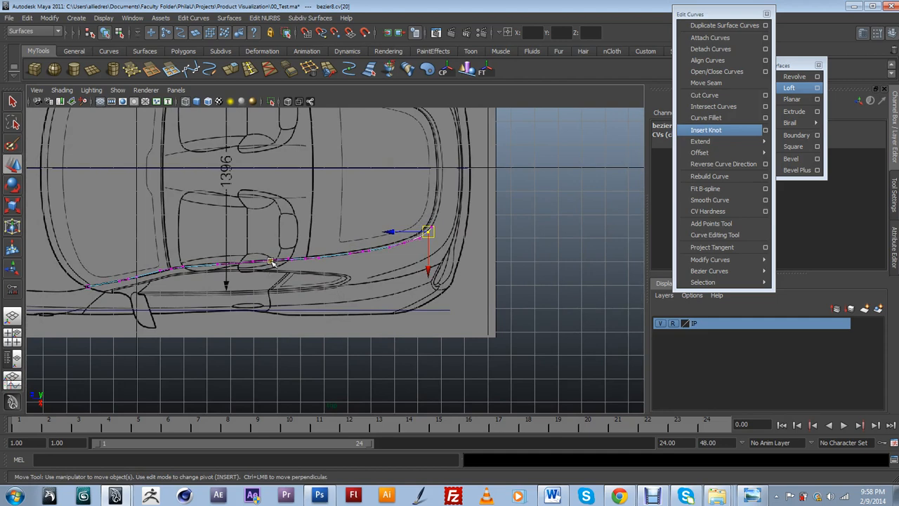
{"action": "left_click", "coordinate": [552, 347]}
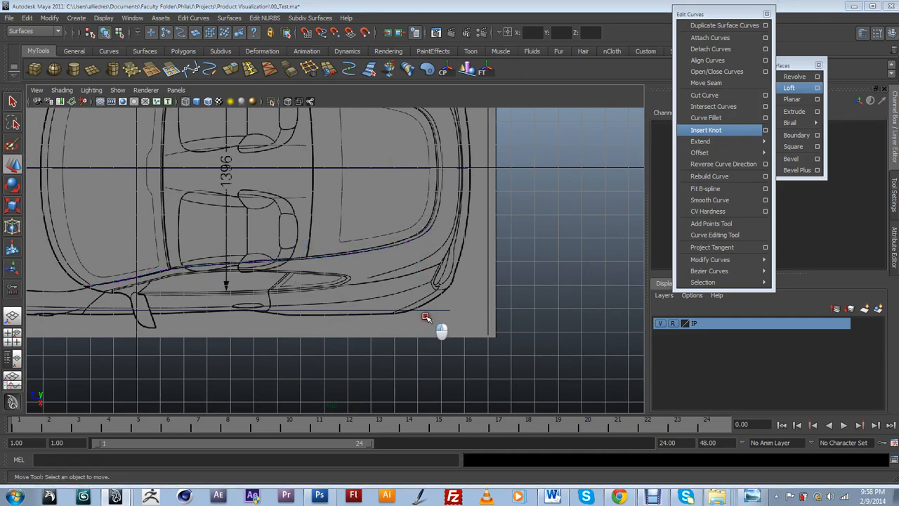
Hide the IP blueprint layer and compare the roofline curve's shape in the side and top views
{"action": "left_click_drag", "start_coordinate": [424, 299], "coordinate": [344, 253], "text": "alt"}
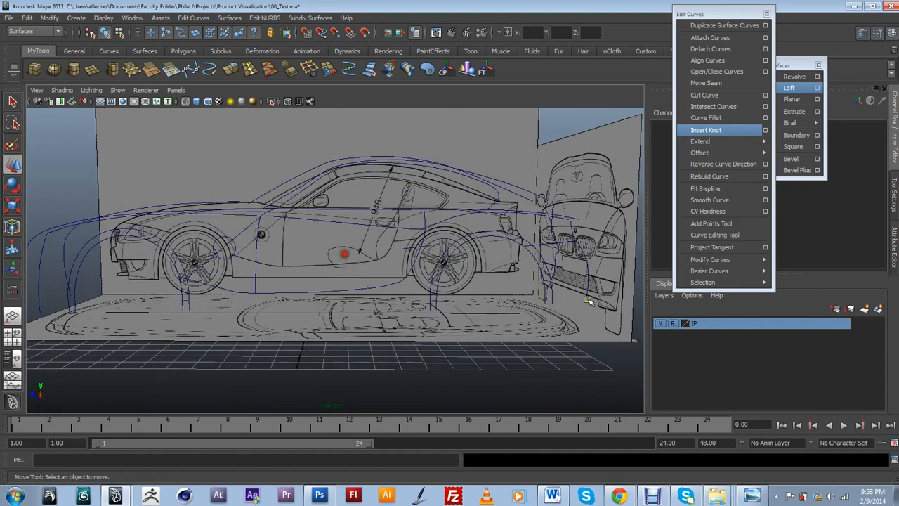
{"action": "left_click", "coordinate": [659, 323]}
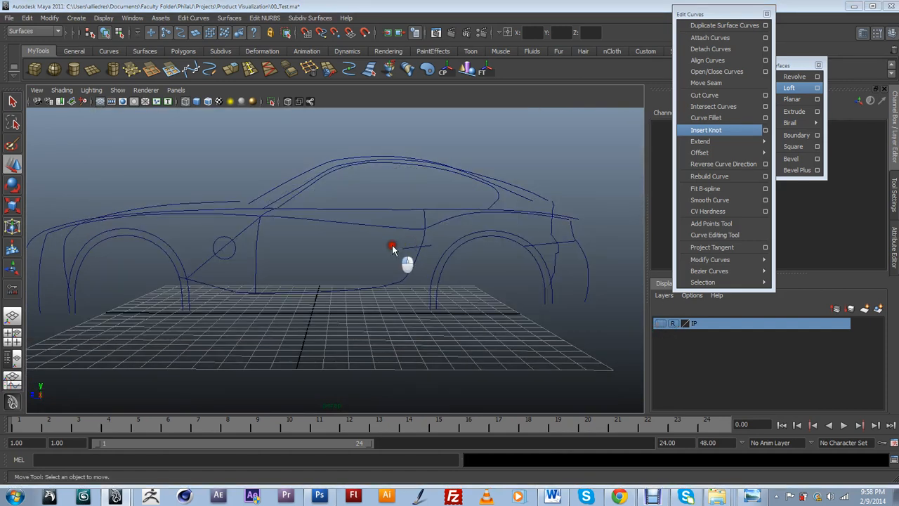
{"action": "key", "text": "space"}
{"action": "key", "text": "space"}
{"action": "scroll", "coordinate": [370, 242], "scroll_direction": "down", "scroll_amount": 5}
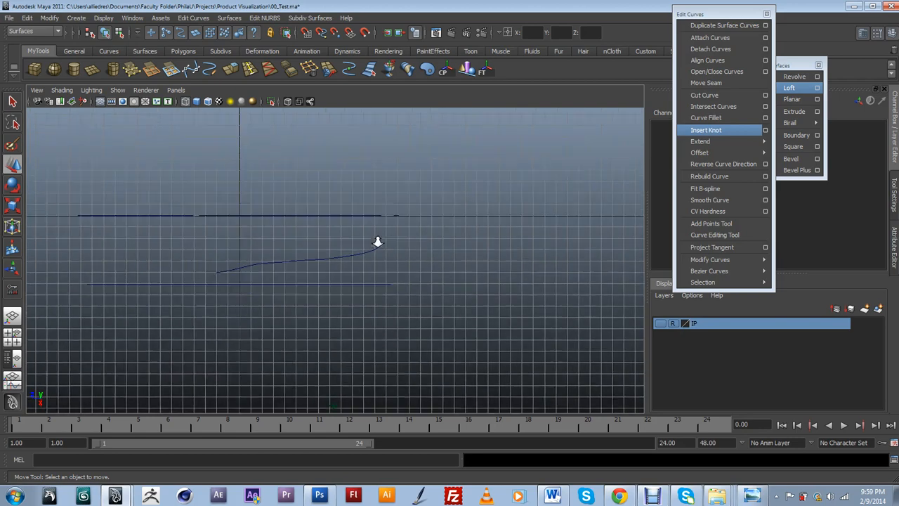
{"action": "scroll", "coordinate": [377, 243], "scroll_direction": "down", "scroll_amount": 3}
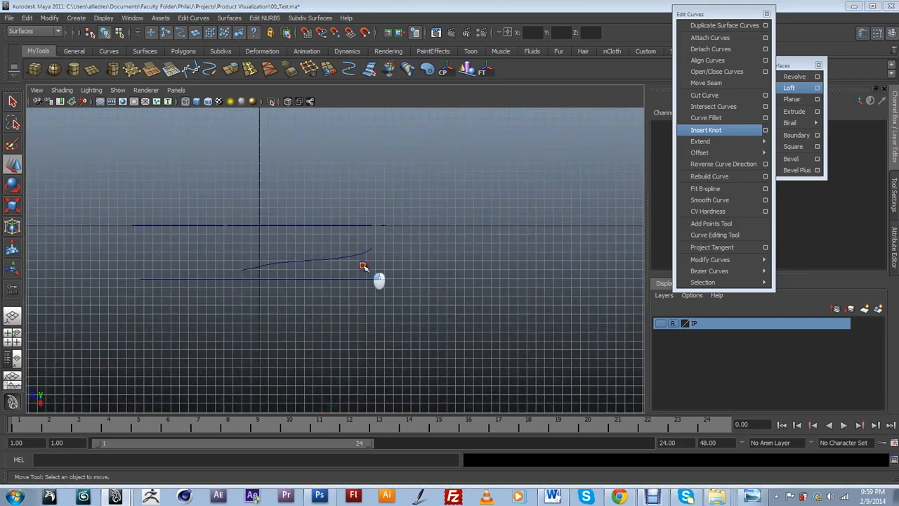
{"action": "left_click_drag", "start_coordinate": [392, 266], "coordinate": [390, 266]}
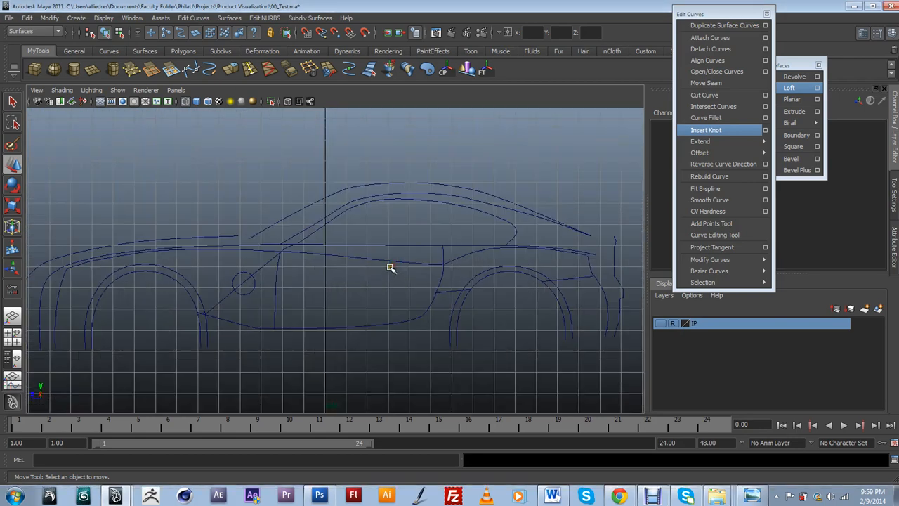
{"action": "left_click", "coordinate": [529, 214]}
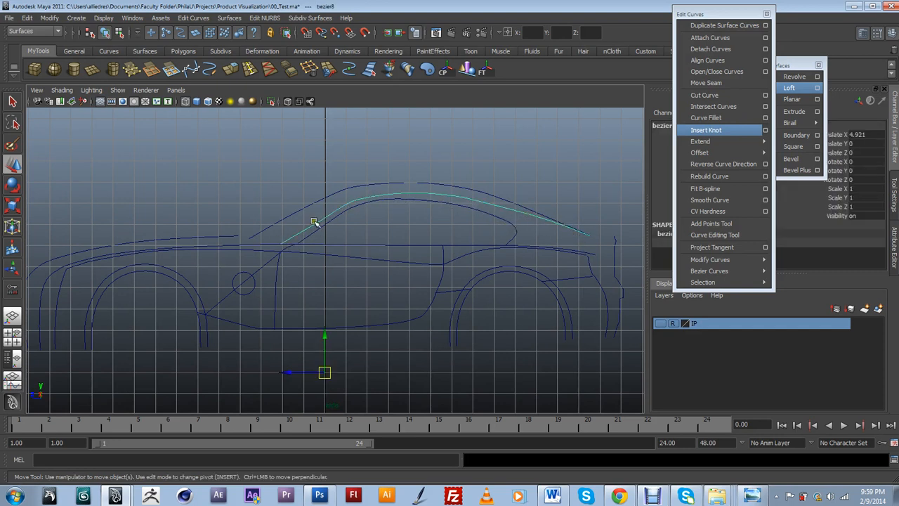
{"action": "left_click", "coordinate": [377, 245]}
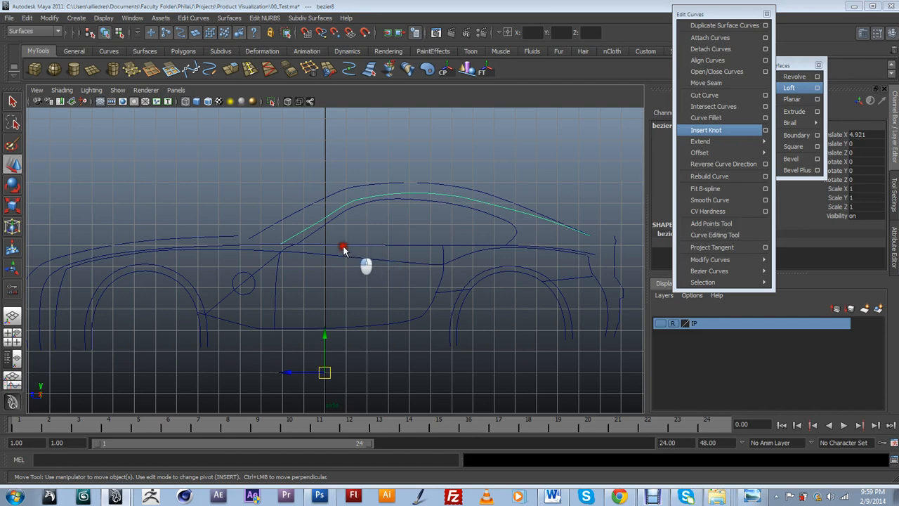
{"action": "left_click_drag", "start_coordinate": [344, 247], "coordinate": [343, 243]}
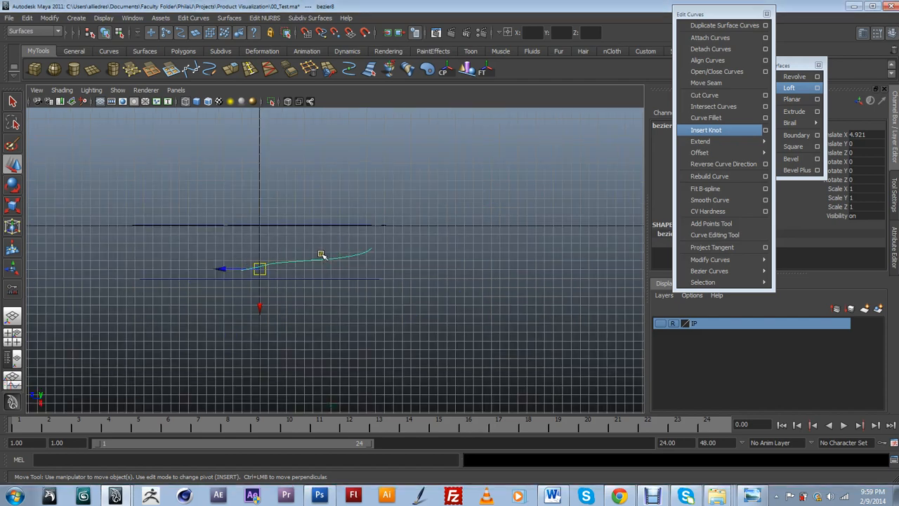
{"action": "left_click", "coordinate": [326, 278]}
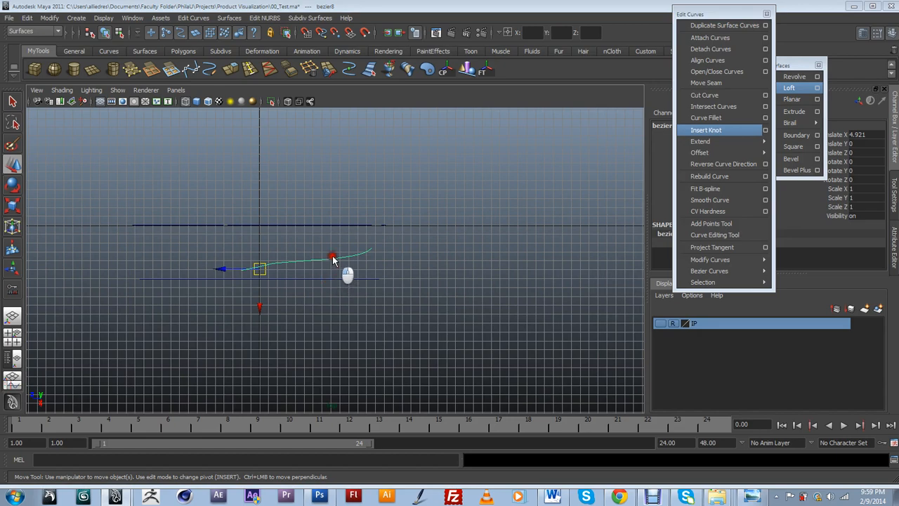
Examine the reshaped roofline curve against the other profile curves from several angles in perspective
{"action": "left_click_drag", "start_coordinate": [332, 256], "coordinate": [392, 281]}
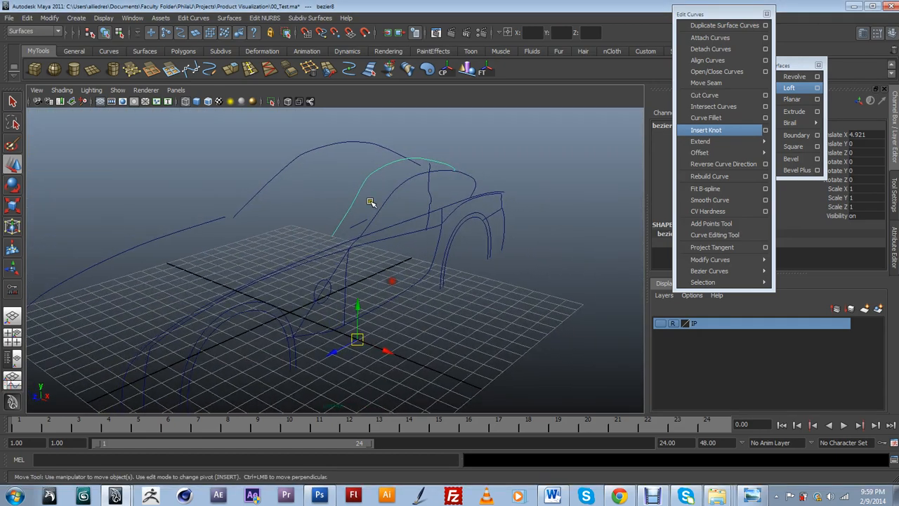
{"action": "left_click_drag", "start_coordinate": [370, 202], "coordinate": [374, 247], "text": "alt"}
{"action": "left_click_drag", "start_coordinate": [448, 150], "coordinate": [520, 292], "text": "alt"}
{"action": "left_click_drag", "start_coordinate": [491, 171], "coordinate": [466, 264], "text": "alt"}
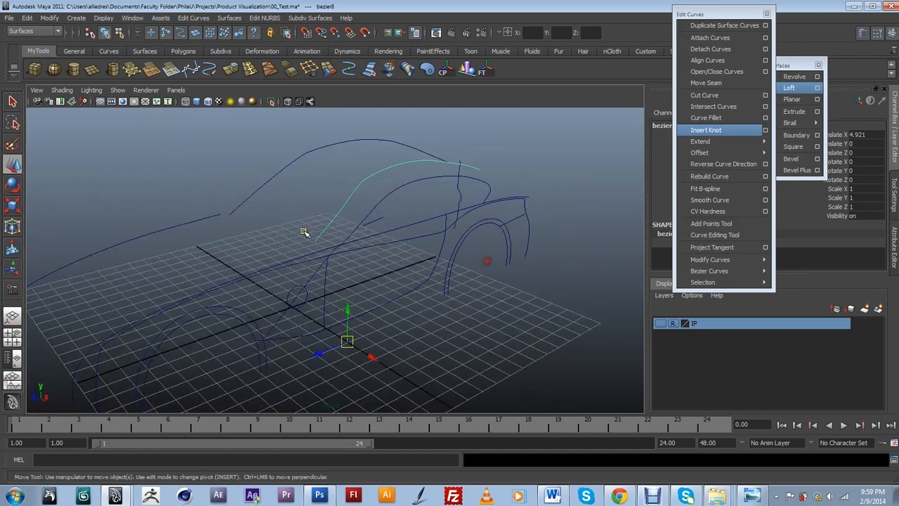
{"action": "left_click_drag", "start_coordinate": [476, 176], "coordinate": [515, 202], "text": "alt"}
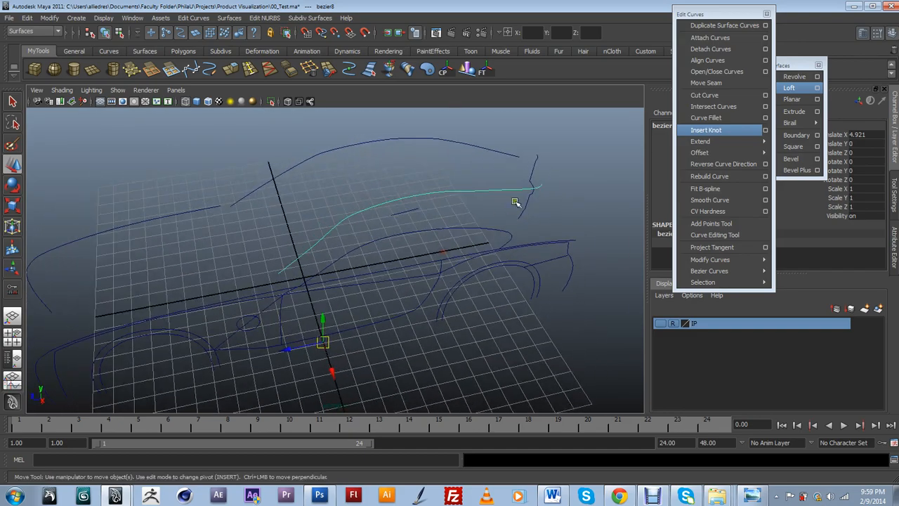
{"action": "left_click_drag", "start_coordinate": [315, 279], "coordinate": [318, 262], "text": "alt"}
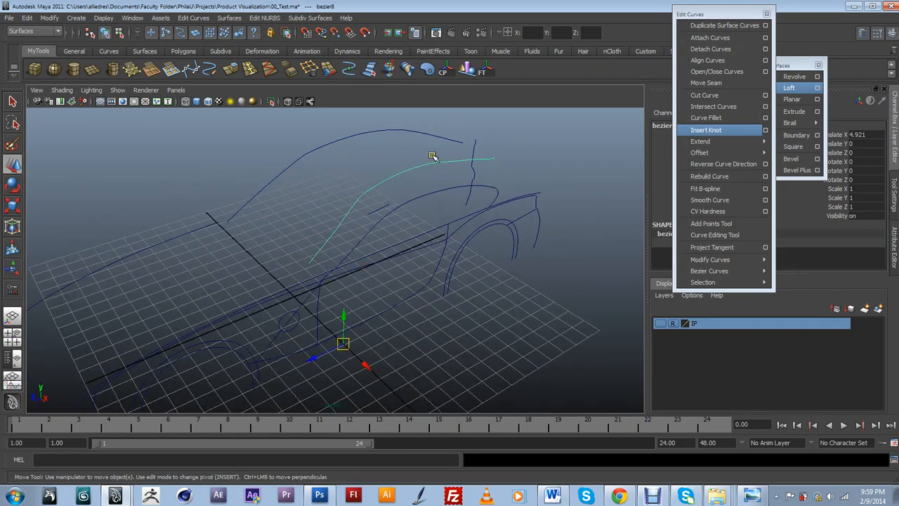
{"action": "mouse_move", "coordinate": [397, 233]}
{"action": "left_mouse_down", "text": "alt"}
{"action": "mouse_move", "coordinate": [457, 240]}
{"action": "mouse_move", "coordinate": [389, 233]}
{"action": "mouse_move", "coordinate": [410, 226]}
{"action": "mouse_move", "coordinate": [400, 236]}
{"action": "left_mouse_up", "text": "alt"}
Show the IP blueprint layer again and move the side-window curve inward to 5.253 in X in the top view
{"action": "left_click", "coordinate": [399, 197]}
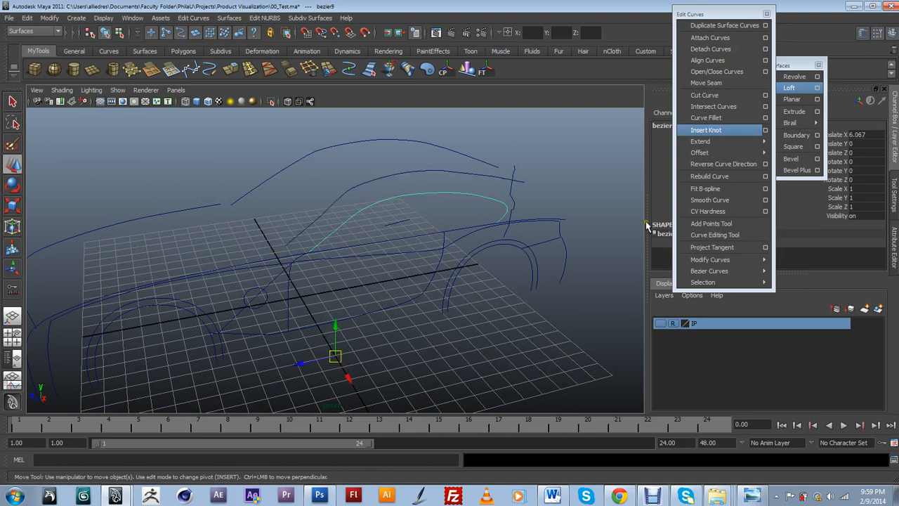
{"action": "left_click", "coordinate": [659, 323]}
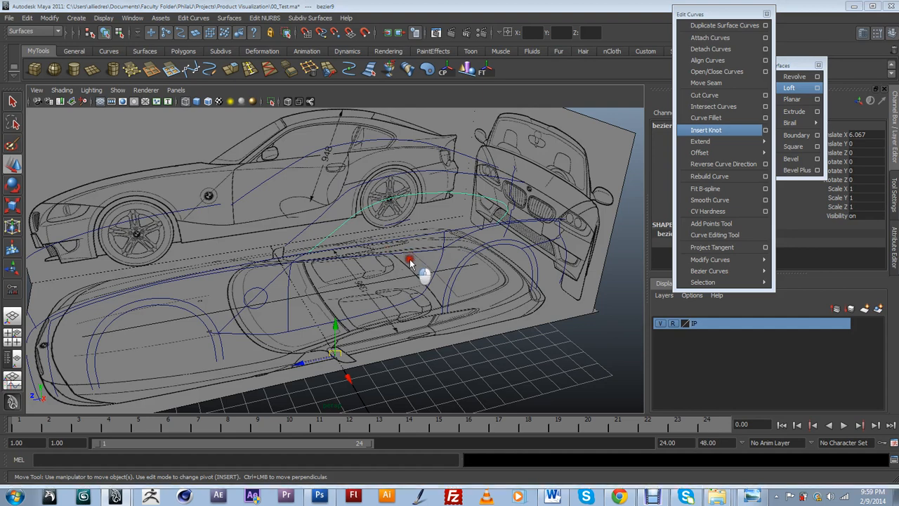
{"action": "key", "text": "space"}
{"action": "scroll", "coordinate": [372, 257], "scroll_direction": "up", "scroll_amount": 3}
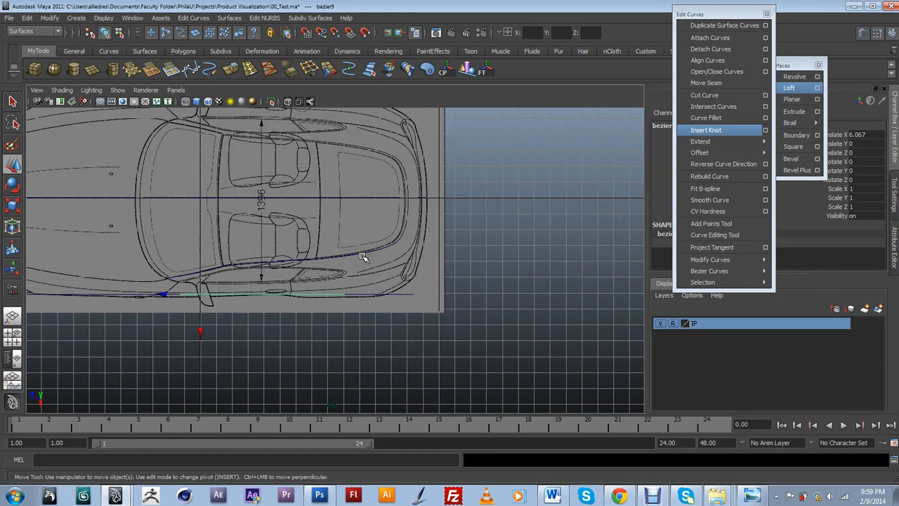
{"action": "middle_click_drag", "start_coordinate": [147, 276], "coordinate": [267, 294], "text": "alt"}
{"action": "scroll", "coordinate": [213, 253], "scroll_direction": "up", "scroll_amount": 3}
{"action": "scroll", "coordinate": [267, 295], "scroll_direction": "up", "scroll_amount": 2}
{"action": "left_click_drag", "start_coordinate": [255, 343], "coordinate": [263, 319]}
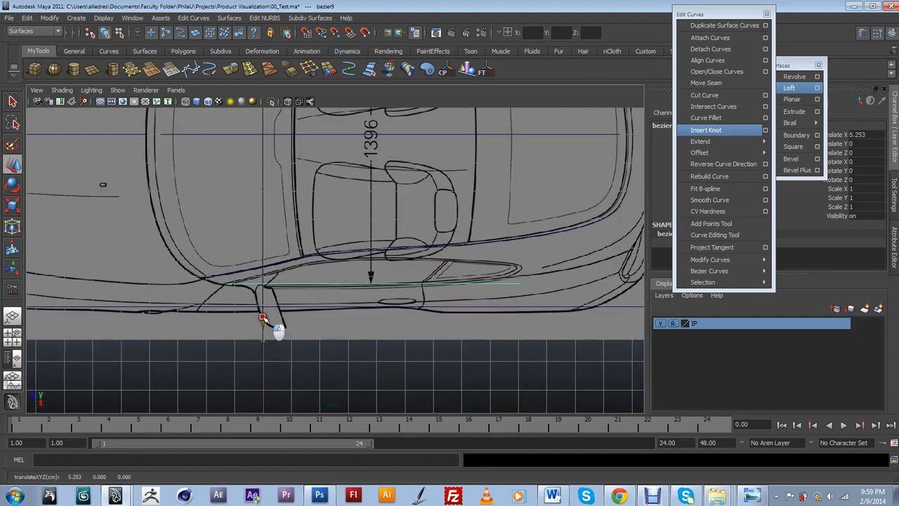
Display the side-window curve's control vertices and move the anchor beside the front of the seat inward onto the window outline
{"action": "middle_click_drag", "start_coordinate": [296, 314], "coordinate": [322, 315], "text": "alt"}
{"action": "scroll", "coordinate": [323, 316], "scroll_direction": "up", "scroll_amount": 3}
{"action": "right_click_drag", "start_coordinate": [335, 295], "coordinate": [310, 298]}
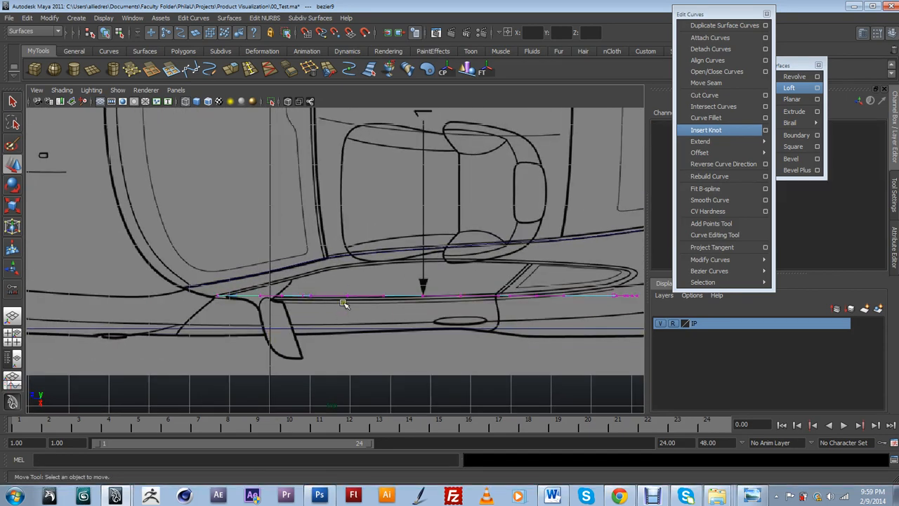
{"action": "left_click", "coordinate": [347, 296]}
{"action": "left_click_drag", "start_coordinate": [347, 308], "coordinate": [347, 280]}
Move the side-window curve's anchor near the mirror inward onto the window outline and tilt its rear handle along the line
{"action": "left_click_drag", "start_coordinate": [289, 305], "coordinate": [282, 287]}
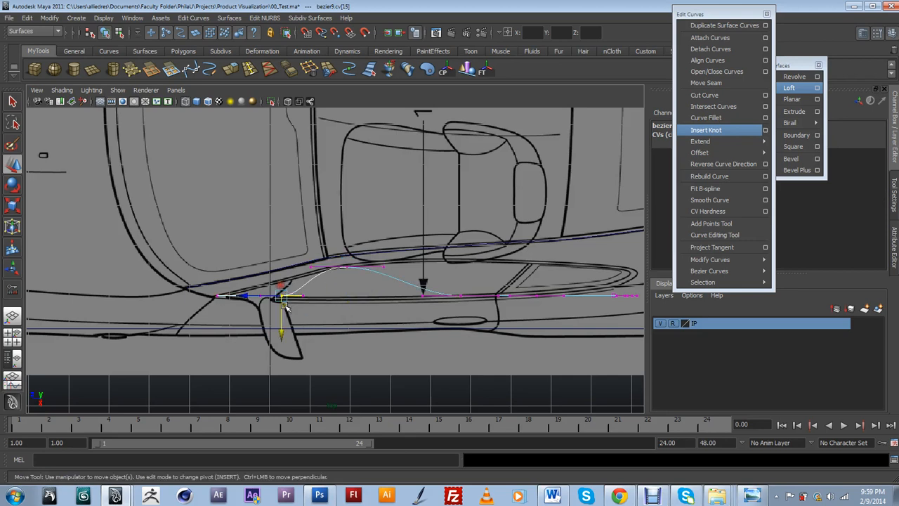
{"action": "left_click", "coordinate": [288, 309]}
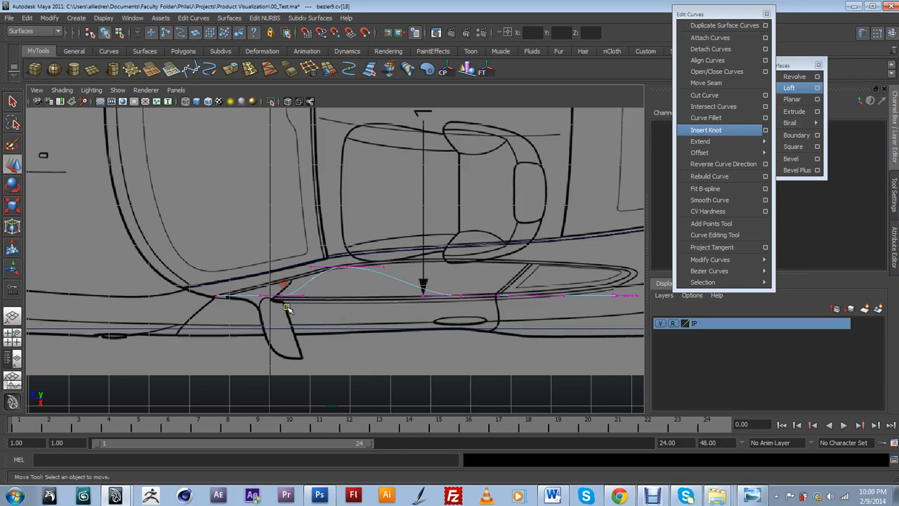
{"action": "left_click", "coordinate": [281, 301]}
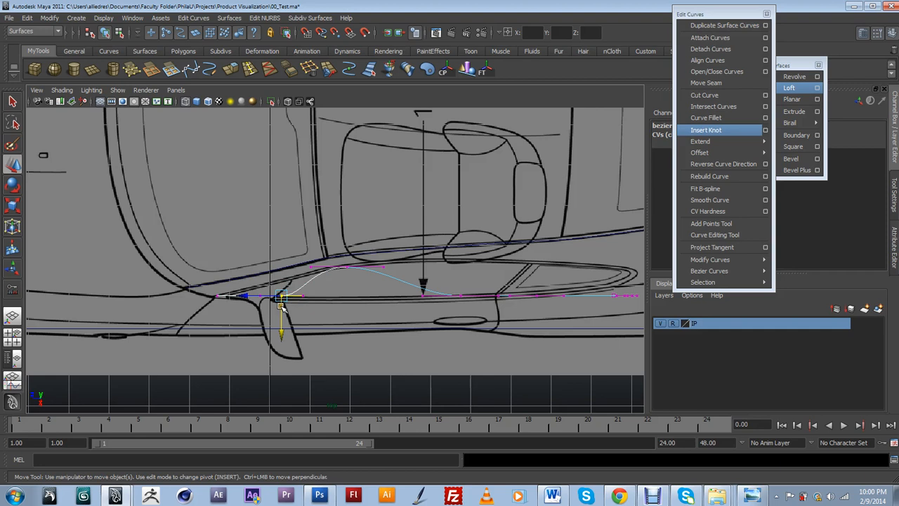
{"action": "left_click_drag", "start_coordinate": [280, 321], "coordinate": [296, 263]}
{"action": "left_click", "coordinate": [278, 283]}
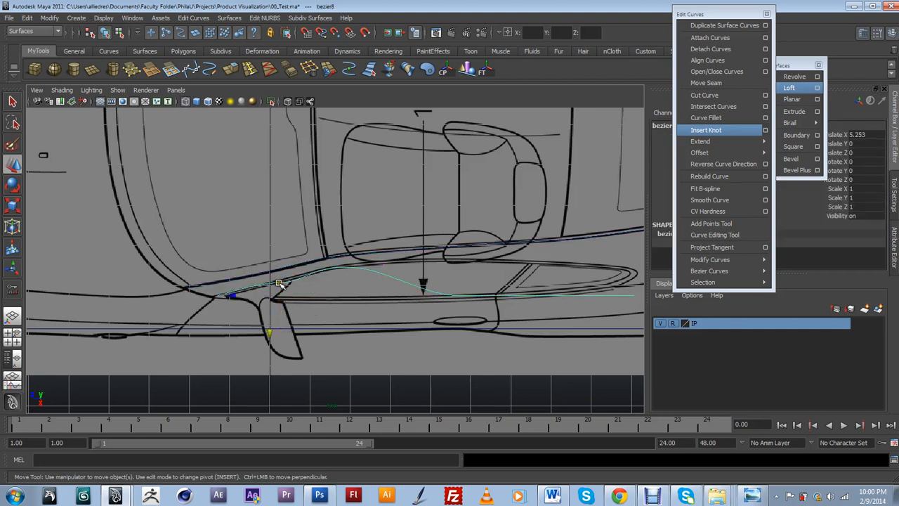
{"action": "right_click_drag", "start_coordinate": [279, 283], "coordinate": [237, 280]}
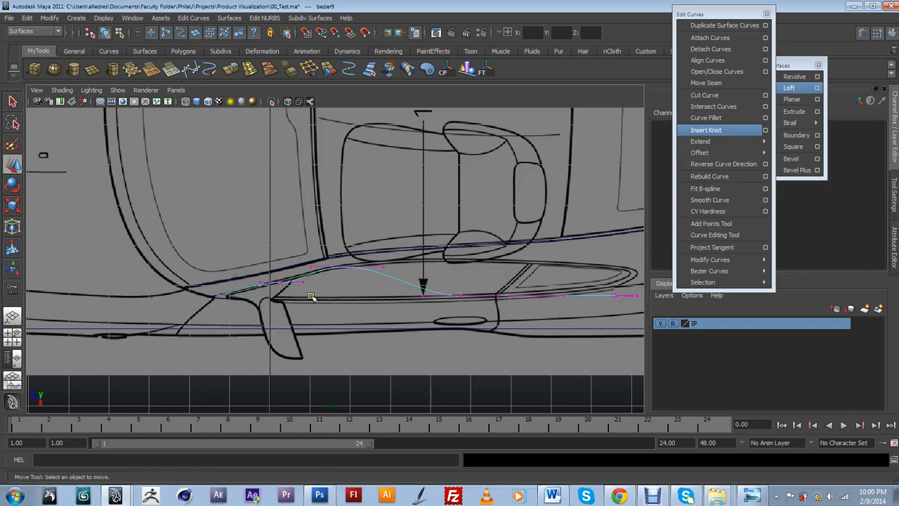
{"action": "left_click", "coordinate": [305, 284]}
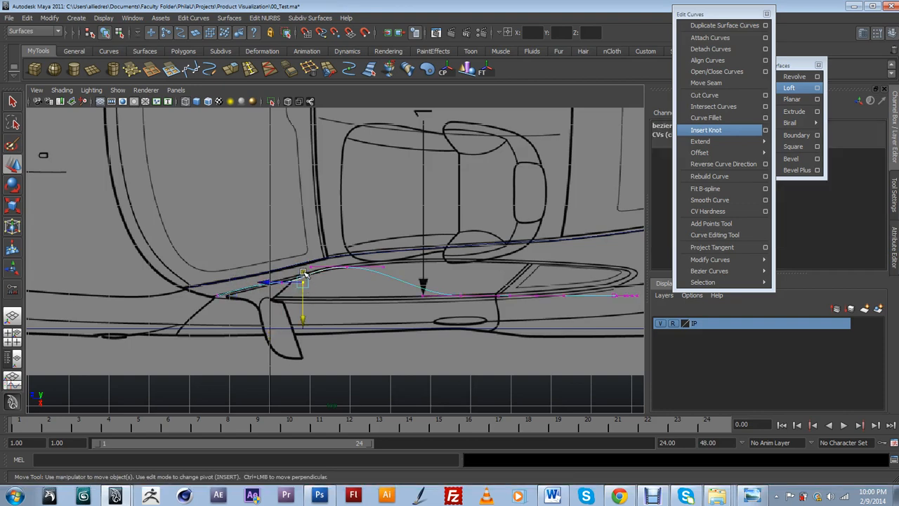
Move the side-window curve's anchor beside the headrest inward onto the upper window outline, to about 4.4 in X
{"action": "middle_click_drag", "start_coordinate": [315, 289], "coordinate": [359, 303], "text": "alt"}
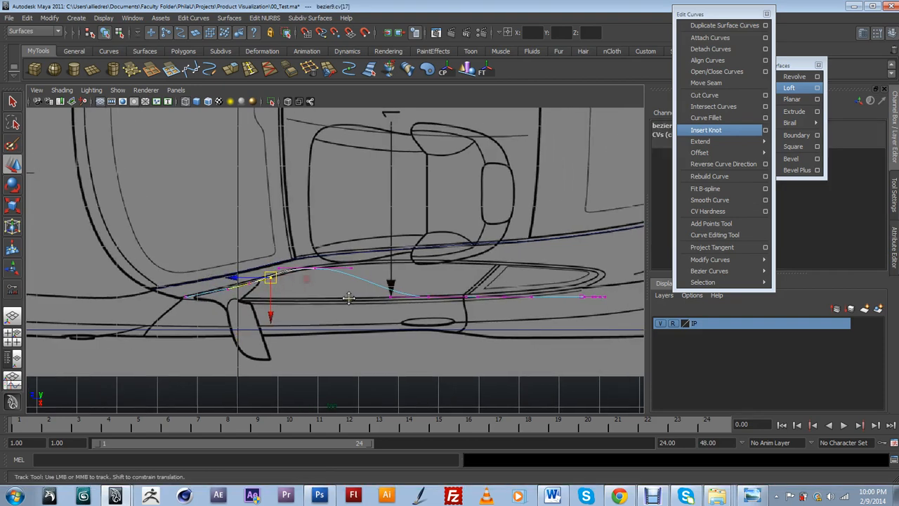
{"action": "left_click", "coordinate": [367, 300]}
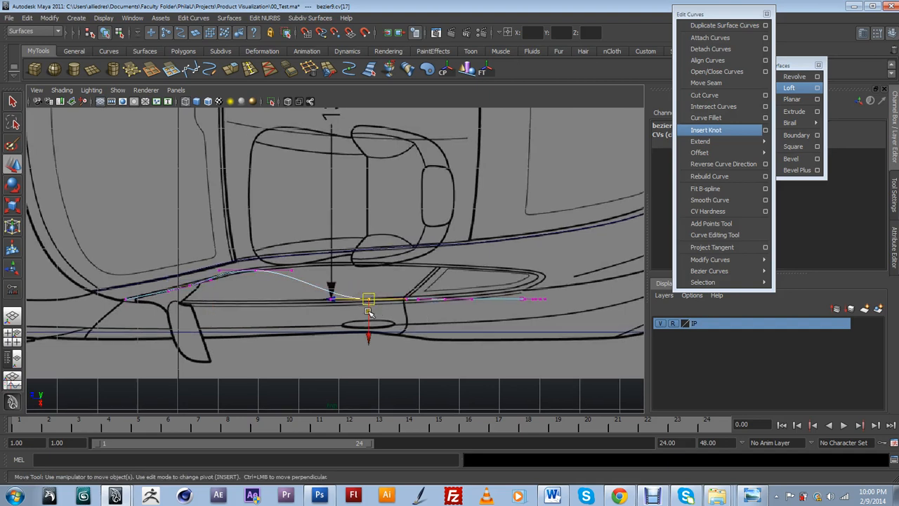
{"action": "left_click_drag", "start_coordinate": [369, 312], "coordinate": [367, 278]}
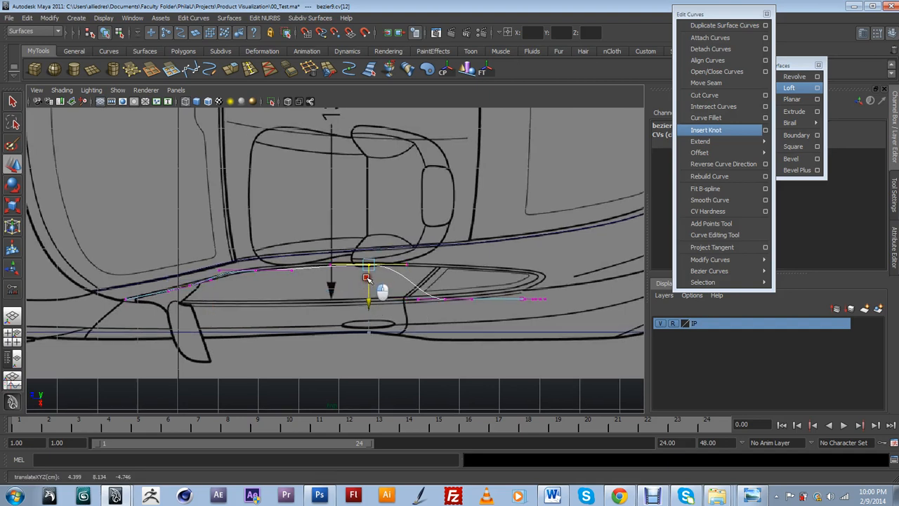
Tilt the handles of the side-window curve's anchor beside the front of the seat to follow the window outline
{"action": "middle_click_drag", "start_coordinate": [301, 304], "coordinate": [333, 310], "text": "alt"}
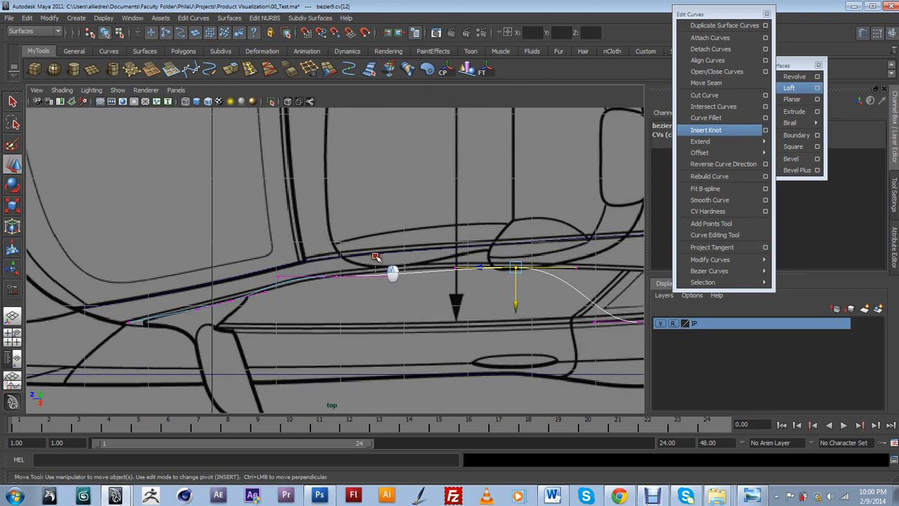
{"action": "left_click", "coordinate": [394, 274]}
{"action": "left_click", "coordinate": [278, 278]}
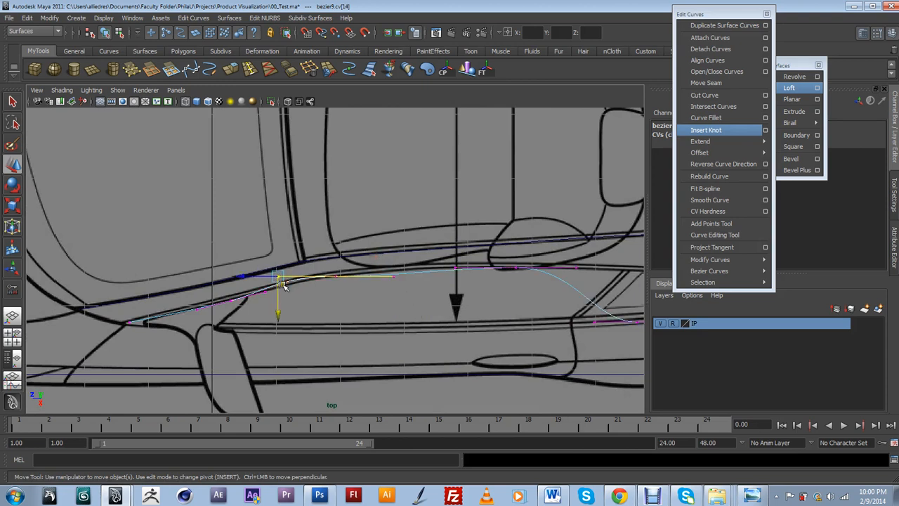
{"action": "left_click_drag", "start_coordinate": [283, 285], "coordinate": [283, 285]}
{"action": "left_click", "coordinate": [254, 324]}
{"action": "scroll", "coordinate": [261, 323], "scroll_direction": "up", "scroll_amount": 1}
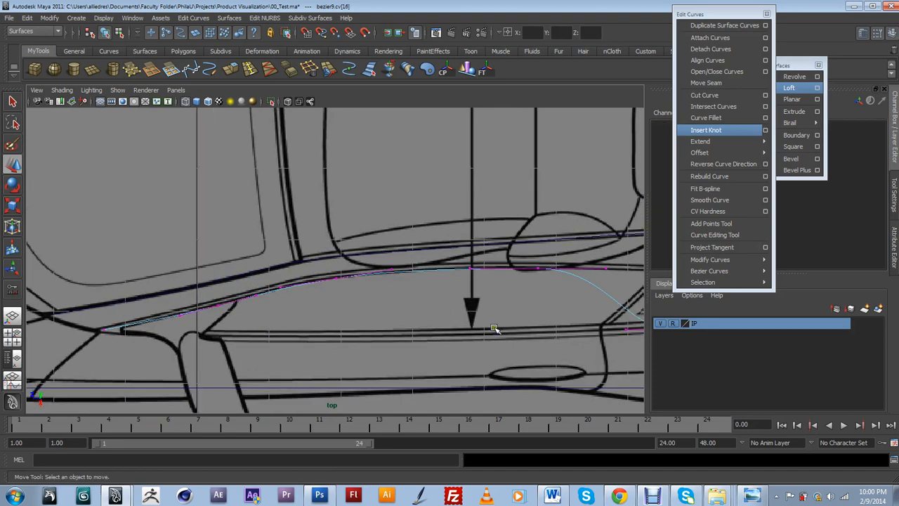
Fine-tune the side-window curve's anchors beside the front of the seat and near the mirror onto the window outline
{"action": "middle_click_drag", "start_coordinate": [496, 326], "coordinate": [320, 303], "text": "alt"}
{"action": "scroll", "coordinate": [320, 302], "scroll_direction": "down", "scroll_amount": 6}
{"action": "middle_click_drag", "start_coordinate": [238, 283], "coordinate": [346, 299], "text": "alt"}
{"action": "scroll", "coordinate": [346, 300], "scroll_direction": "up", "scroll_amount": 5}
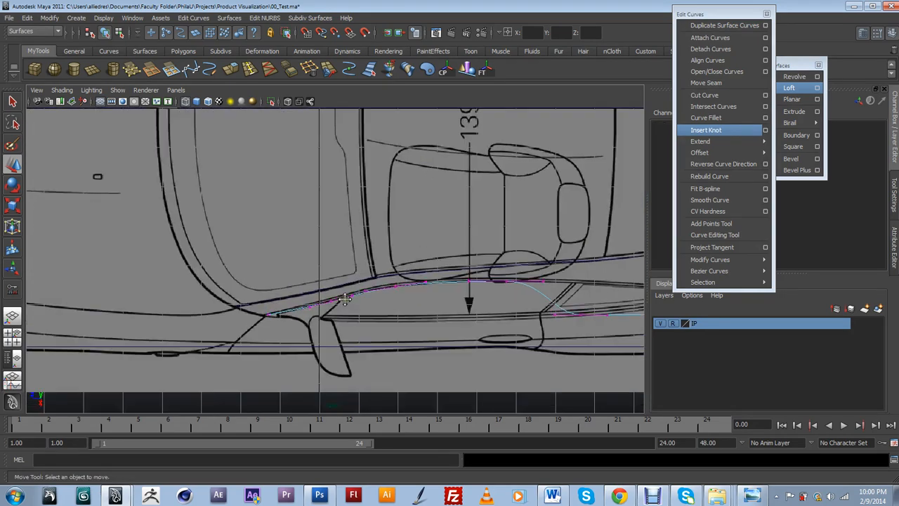
{"action": "scroll", "coordinate": [385, 372], "scroll_direction": "up", "scroll_amount": 4}
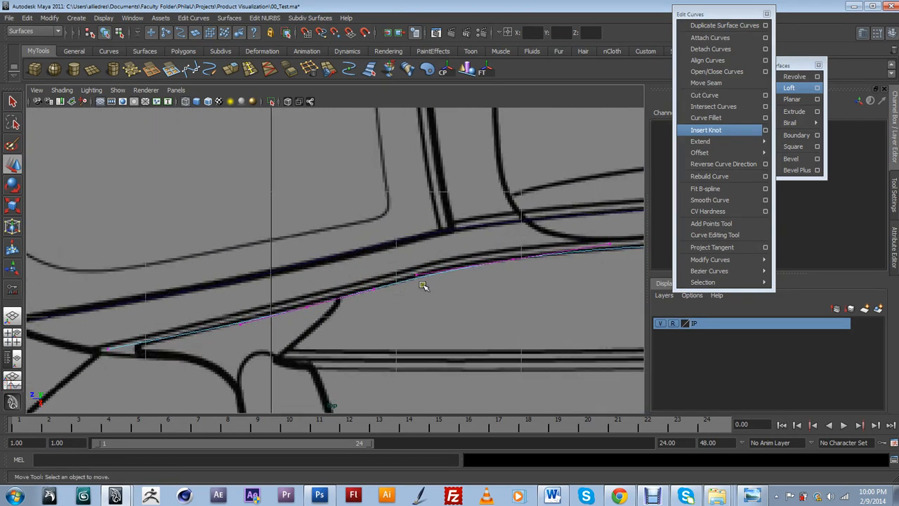
{"action": "left_click_drag", "start_coordinate": [550, 275], "coordinate": [510, 249]}
{"action": "middle_click_drag", "start_coordinate": [370, 326], "coordinate": [397, 318], "text": "alt"}
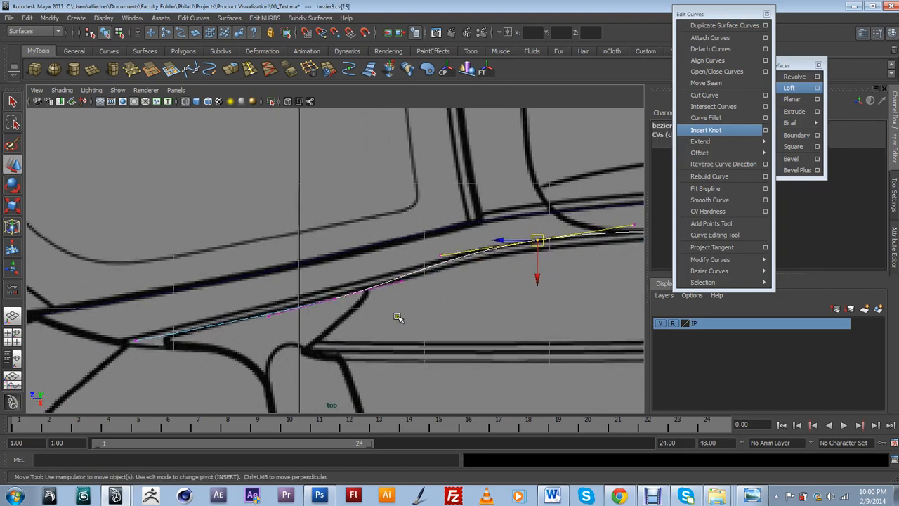
{"action": "left_click", "coordinate": [336, 300]}
{"action": "left_click_drag", "start_coordinate": [330, 293], "coordinate": [341, 301]}
Move the side-window curve's anchor at the front of the rear quarter window inward onto the upper window outline
{"action": "right_click_drag", "start_coordinate": [372, 310], "coordinate": [120, 155], "text": "alt"}
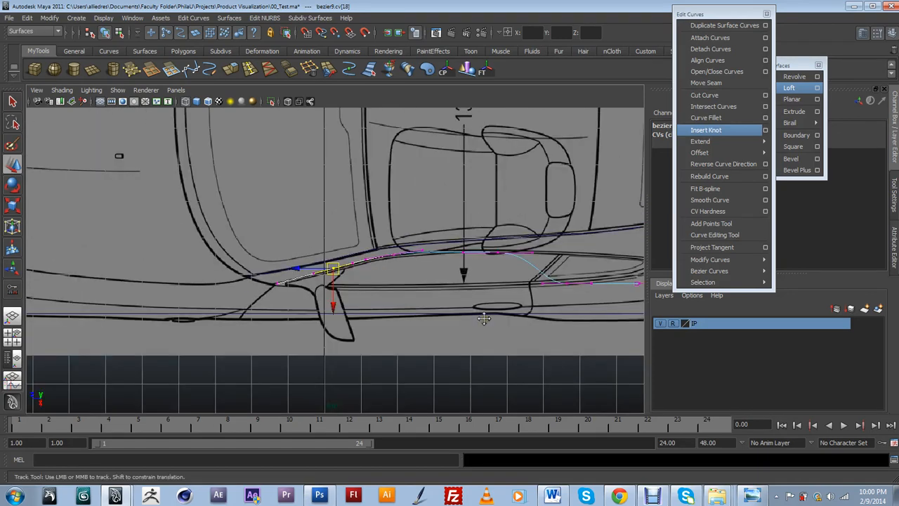
{"action": "middle_click_drag", "start_coordinate": [369, 313], "coordinate": [204, 340], "text": "alt"}
{"action": "right_click_drag", "start_coordinate": [203, 340], "coordinate": [333, 331], "text": "alt"}
{"action": "left_click_drag", "start_coordinate": [340, 333], "coordinate": [328, 300]}
{"action": "middle_click_drag", "start_coordinate": [497, 353], "coordinate": [420, 339], "text": "alt"}
{"action": "left_click", "coordinate": [404, 355]}
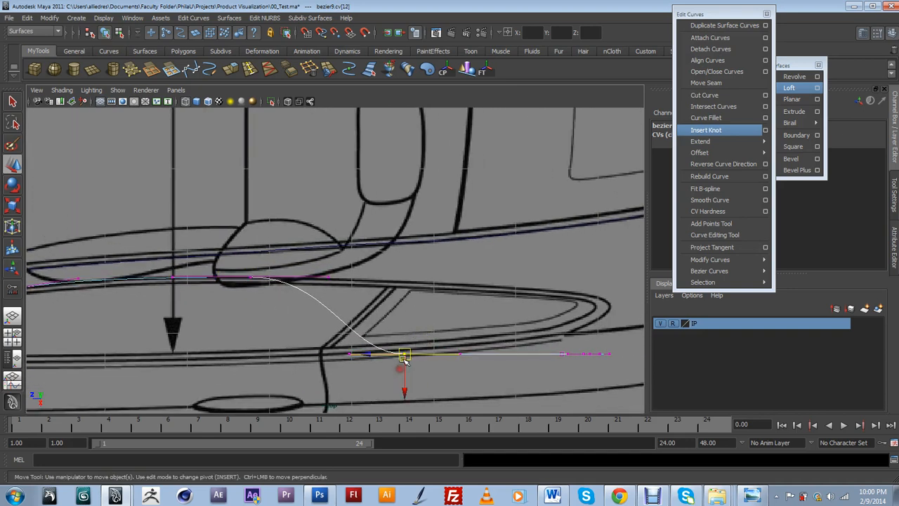
{"action": "left_click_drag", "start_coordinate": [405, 354], "coordinate": [422, 283]}
Save the scene
{"action": "left_click", "coordinate": [10, 18]}
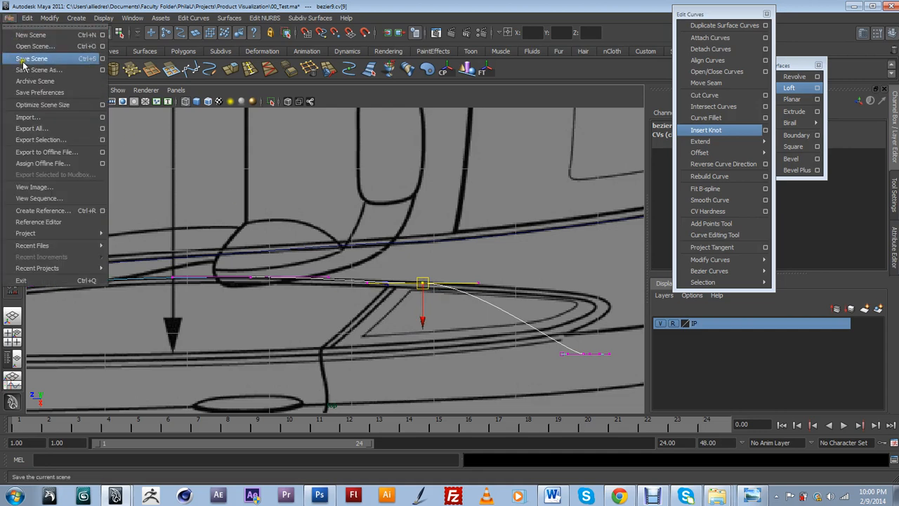
{"action": "left_click", "coordinate": [29, 61]}
{"action": "key", "text": "q"}
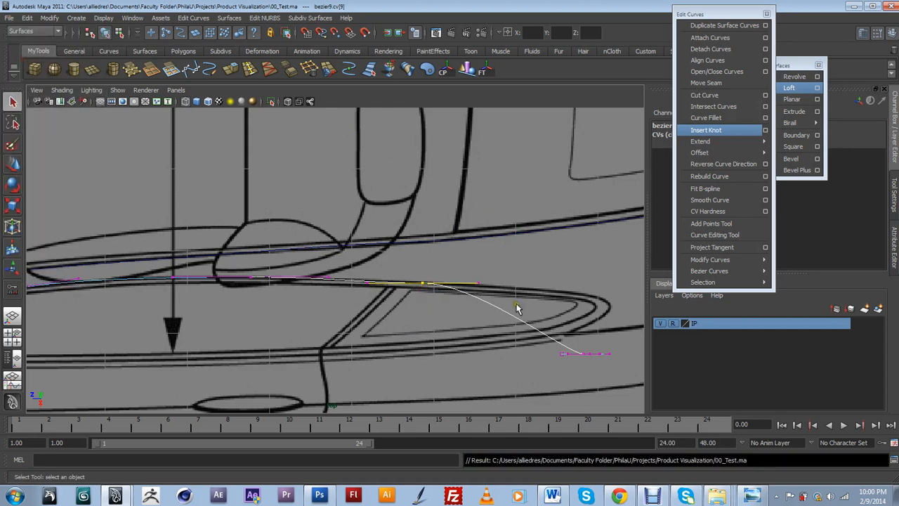
Move the first anchor of the curve's rear cluster inward onto the upper outline just before the quarter window's rear tip
{"action": "scroll", "coordinate": [518, 307], "scroll_direction": "down", "scroll_amount": 3}
{"action": "middle_click_drag", "start_coordinate": [591, 312], "coordinate": [482, 324], "text": "alt"}
{"action": "scroll", "coordinate": [522, 309], "scroll_direction": "down", "scroll_amount": 3}
{"action": "scroll", "coordinate": [458, 342], "scroll_direction": "up", "scroll_amount": 6}
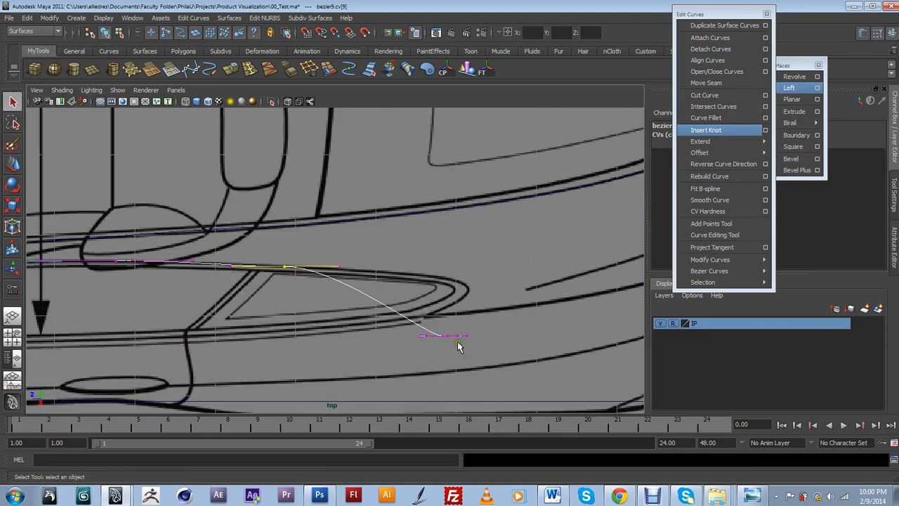
{"action": "left_click", "coordinate": [441, 337]}
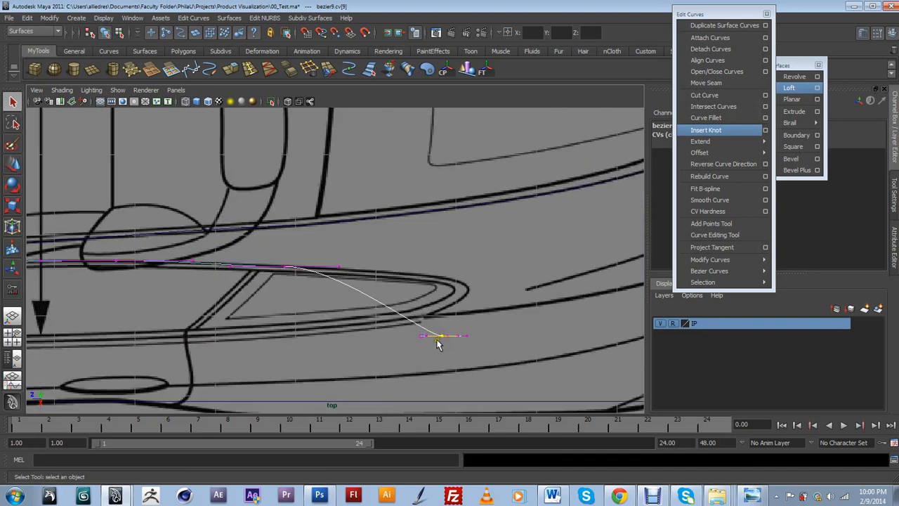
{"action": "key", "text": "w"}
{"action": "left_click_drag", "start_coordinate": [442, 337], "coordinate": [447, 280]}
Move the next anchor onto the quarter window's rear tip at 4.735 in X and the curve's end point inward onto the lower outline
{"action": "left_click", "coordinate": [456, 335]}
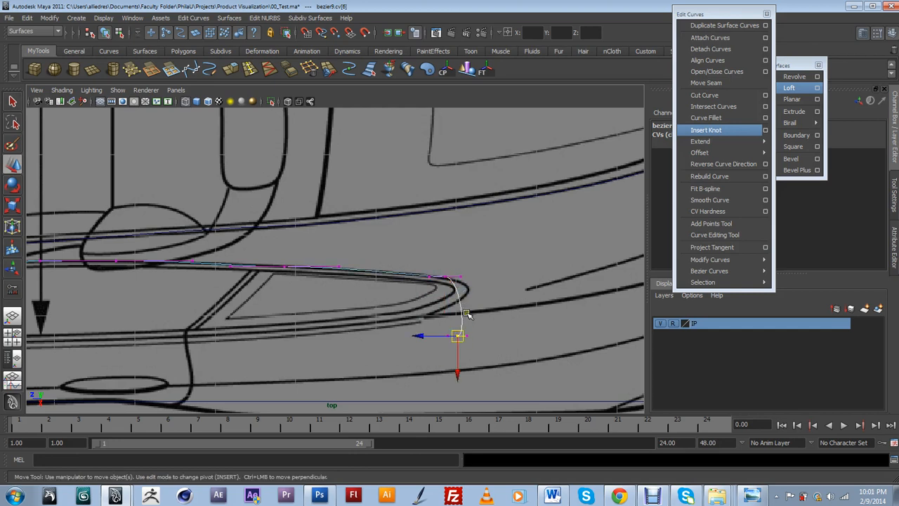
{"action": "left_click_drag", "start_coordinate": [457, 336], "coordinate": [468, 294]}
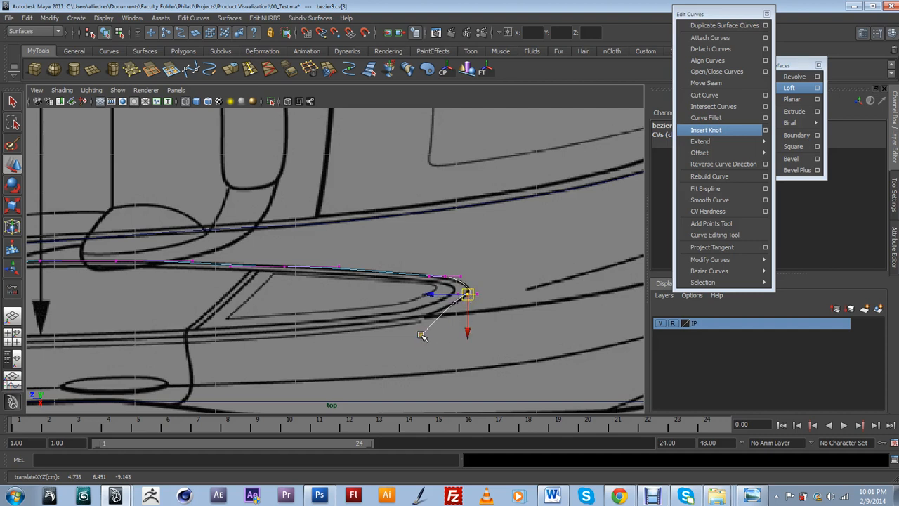
{"action": "left_click", "coordinate": [420, 335]}
{"action": "left_click_drag", "start_coordinate": [421, 337], "coordinate": [425, 322]}
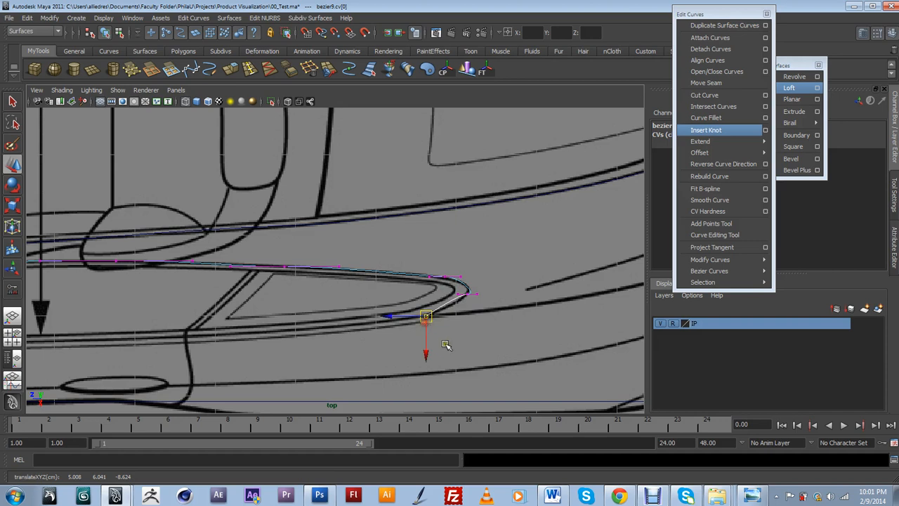
Pull the rear-tip anchor's lower handle outward so the curve rounds the end of the quarter window
{"action": "scroll", "coordinate": [450, 338], "scroll_direction": "up", "scroll_amount": 1}
{"action": "left_click", "coordinate": [466, 295]}
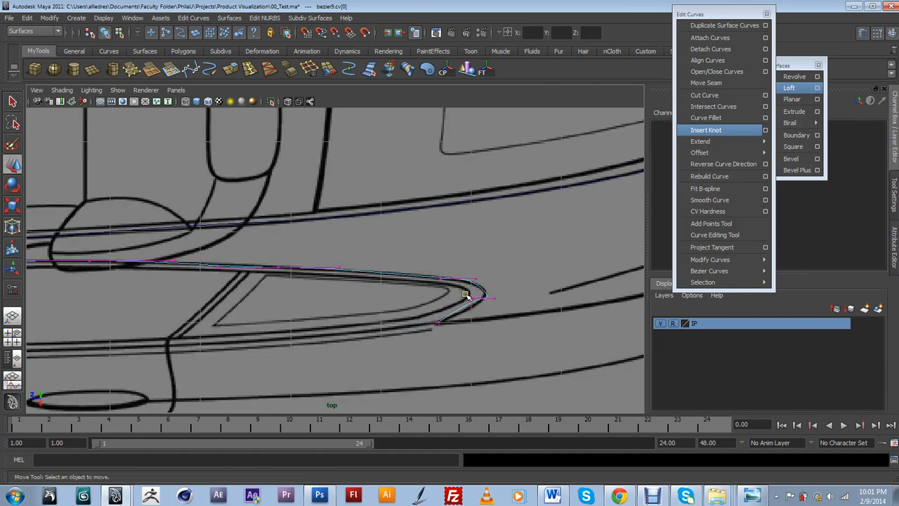
{"action": "left_click", "coordinate": [475, 309]}
{"action": "left_click_drag", "start_coordinate": [476, 303], "coordinate": [477, 312]}
{"action": "scroll", "coordinate": [475, 310], "scroll_direction": "down", "scroll_amount": 3}
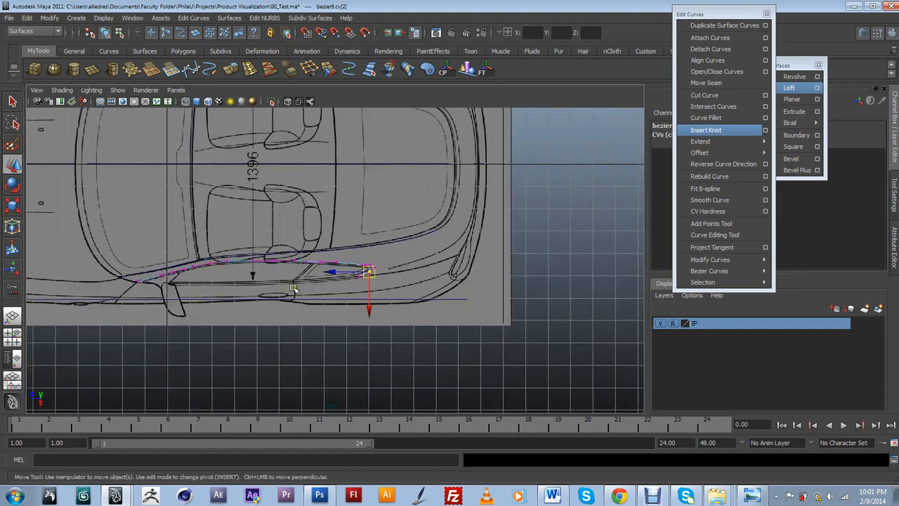
Return to the perspective view, take the side-window curve out of control-vertex mode and deselect it
{"action": "key", "text": "space"}
{"action": "key", "text": "space"}
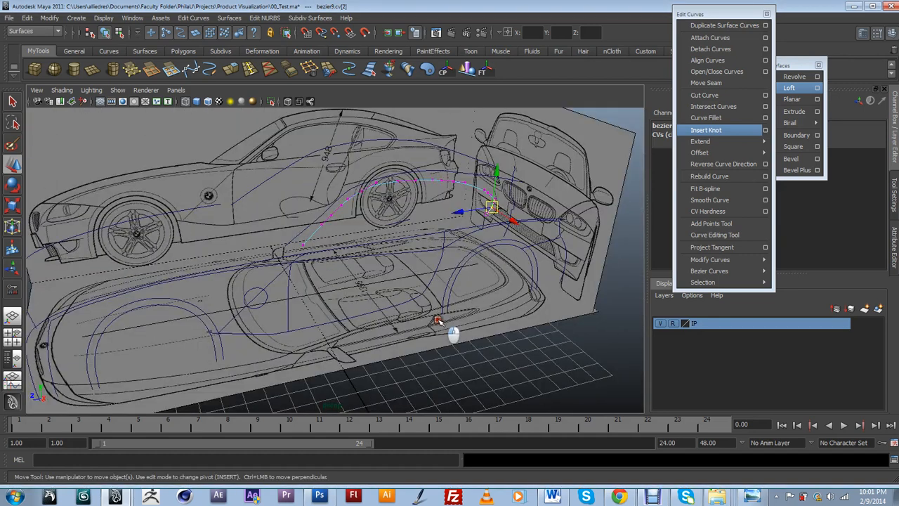
{"action": "left_click", "coordinate": [441, 321]}
{"action": "left_click", "coordinate": [473, 186]}
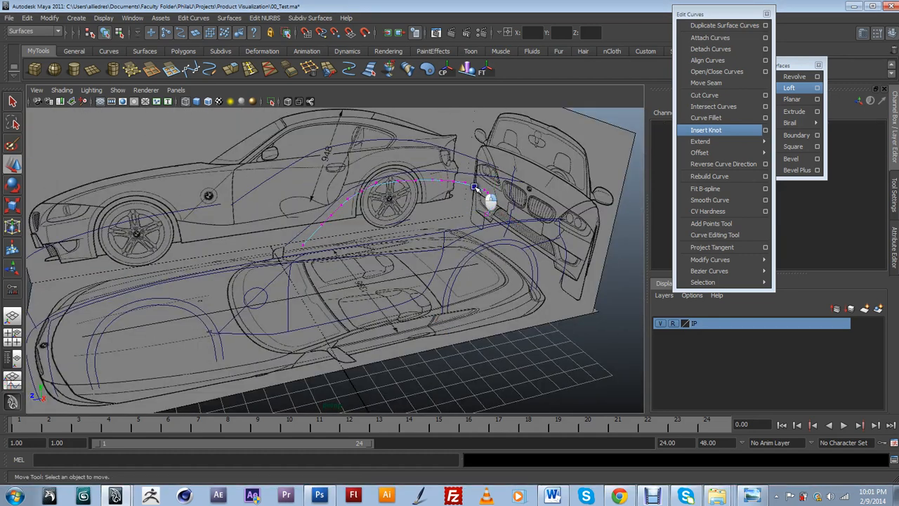
{"action": "left_click", "coordinate": [499, 175]}
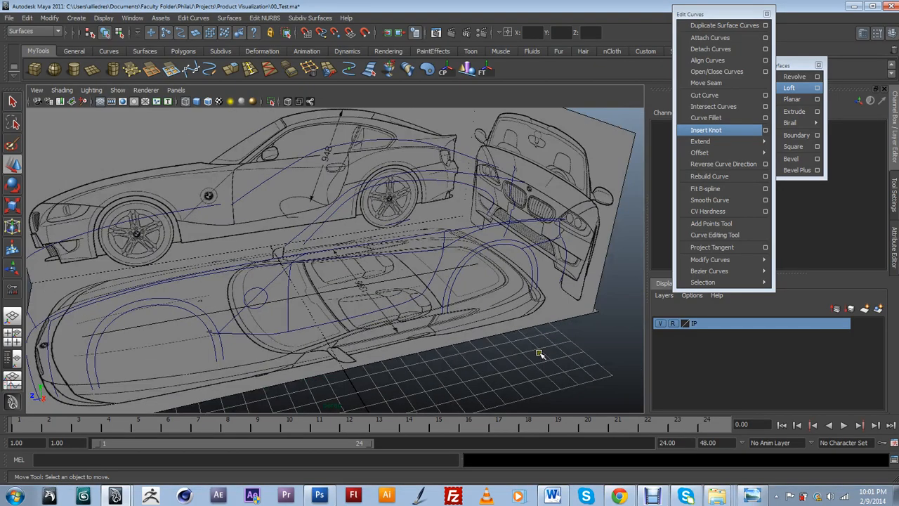
Examine the side-window curve and the other body curves in 3D from the front, side and above
{"action": "left_click_drag", "start_coordinate": [539, 353], "coordinate": [396, 361], "text": "alt"}
{"action": "left_click_drag", "start_coordinate": [442, 285], "coordinate": [455, 256], "text": "alt"}
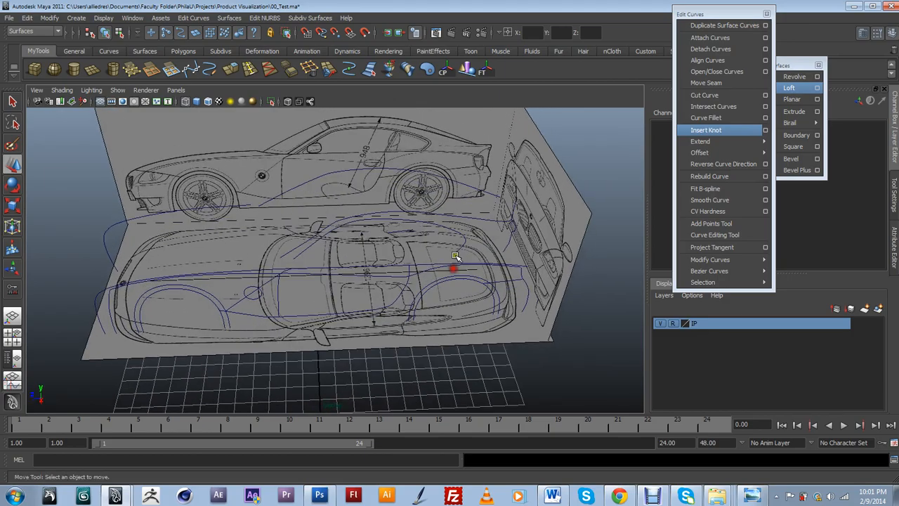
{"action": "left_click_drag", "start_coordinate": [424, 229], "coordinate": [420, 263], "text": "alt"}
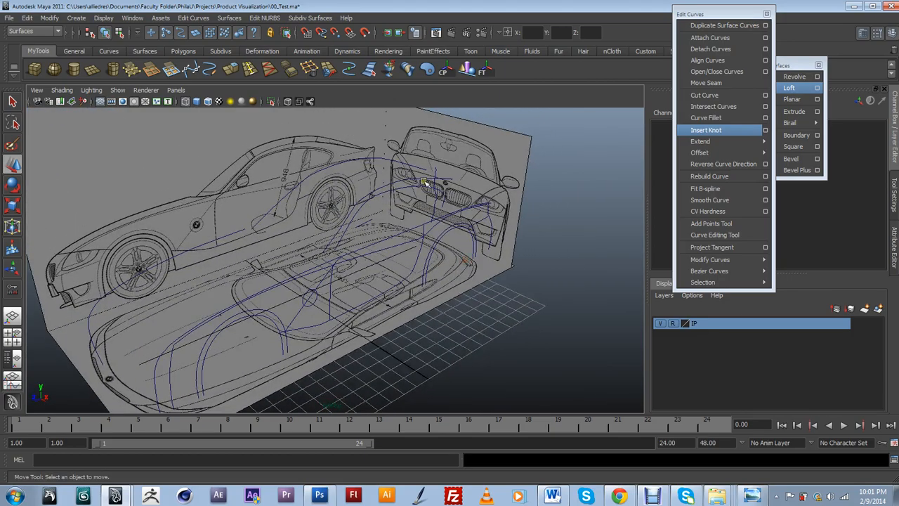
{"action": "left_click_drag", "start_coordinate": [445, 223], "coordinate": [364, 241], "text": "alt"}
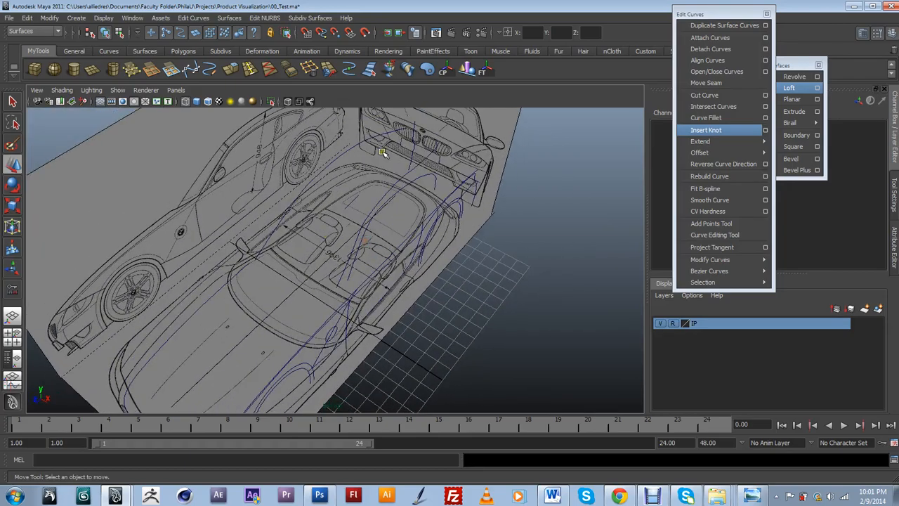
{"action": "left_click_drag", "start_coordinate": [383, 154], "coordinate": [400, 267], "text": "alt"}
{"action": "scroll", "coordinate": [389, 305], "scroll_direction": "up", "scroll_amount": 4}
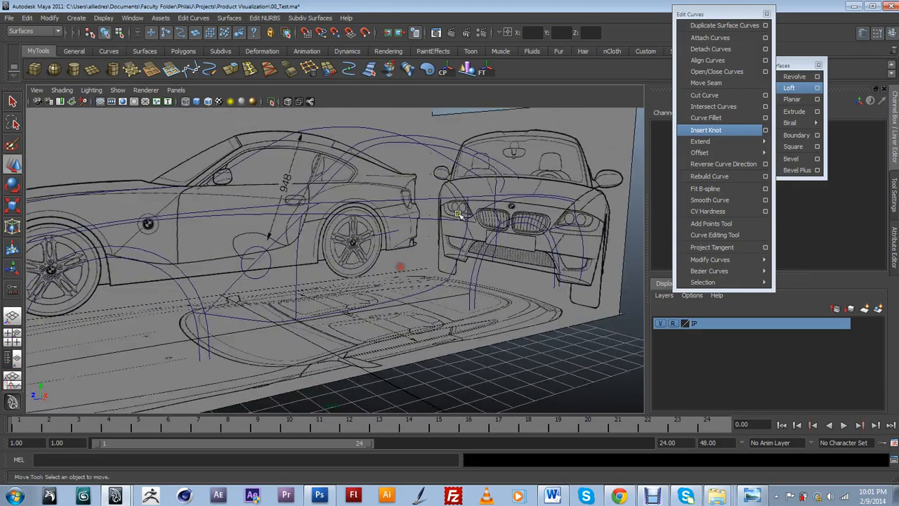
{"action": "left_click_drag", "start_coordinate": [478, 235], "coordinate": [372, 336], "text": "alt"}
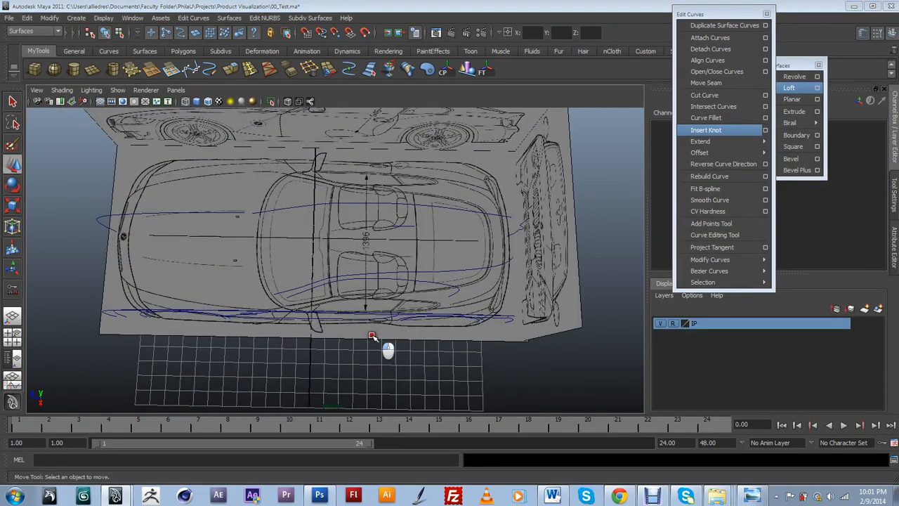
{"action": "left_click_drag", "start_coordinate": [305, 347], "coordinate": [394, 250], "text": "alt"}
Select the door curve and compare it with the blueprints in the side and top views
{"action": "left_click", "coordinate": [391, 241]}
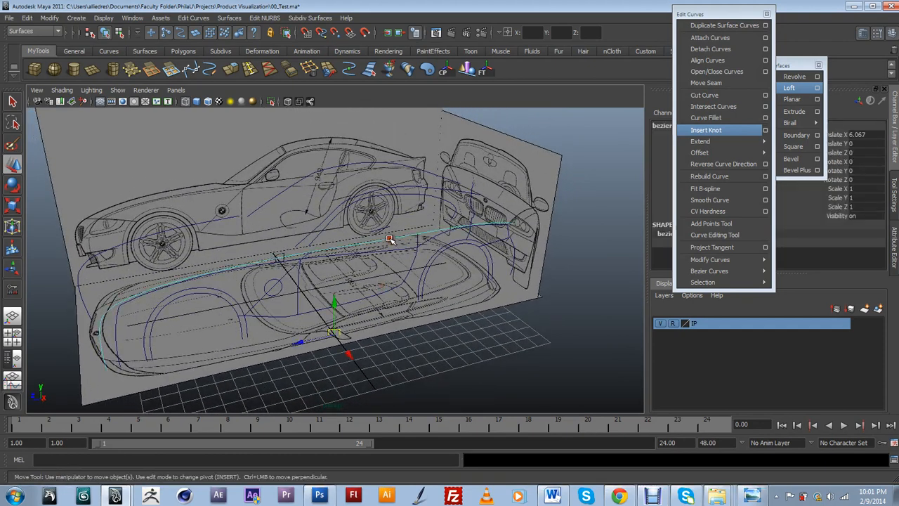
{"action": "left_click", "coordinate": [382, 295]}
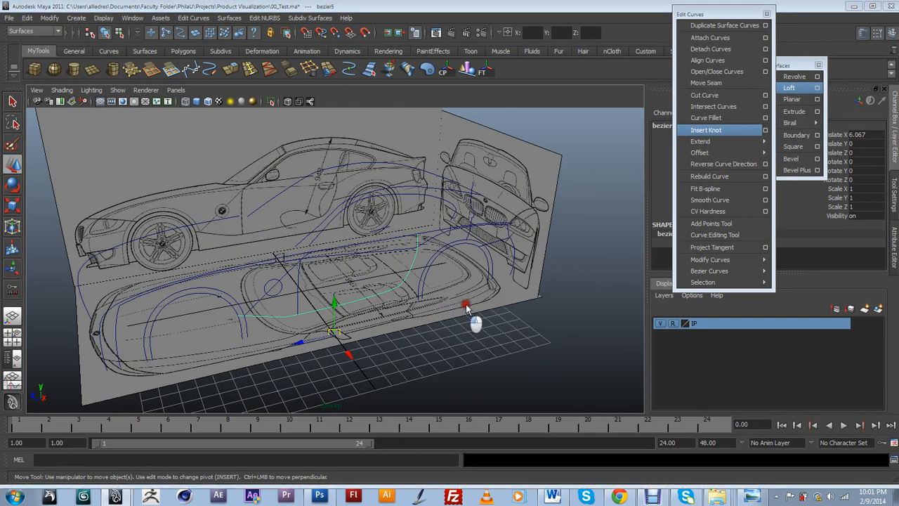
{"action": "left_click_drag", "start_coordinate": [451, 321], "coordinate": [400, 319]}
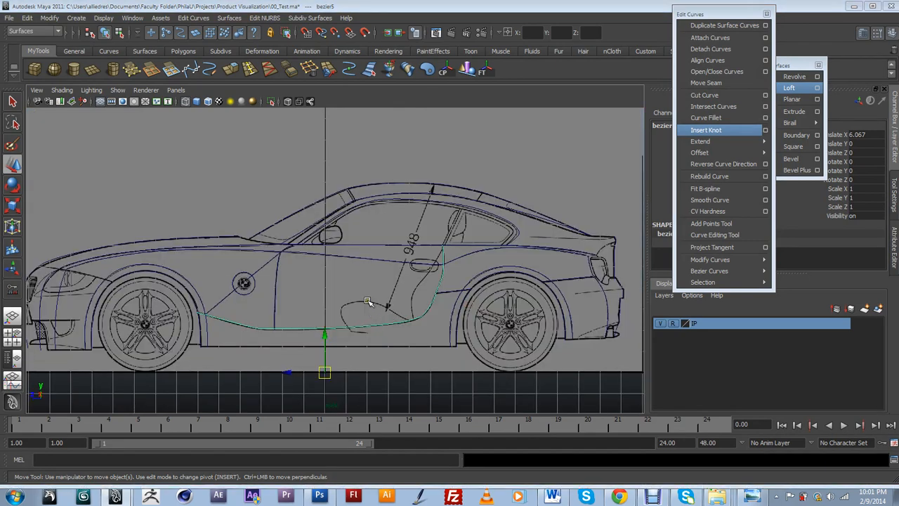
{"action": "left_click_drag", "start_coordinate": [342, 312], "coordinate": [336, 302]}
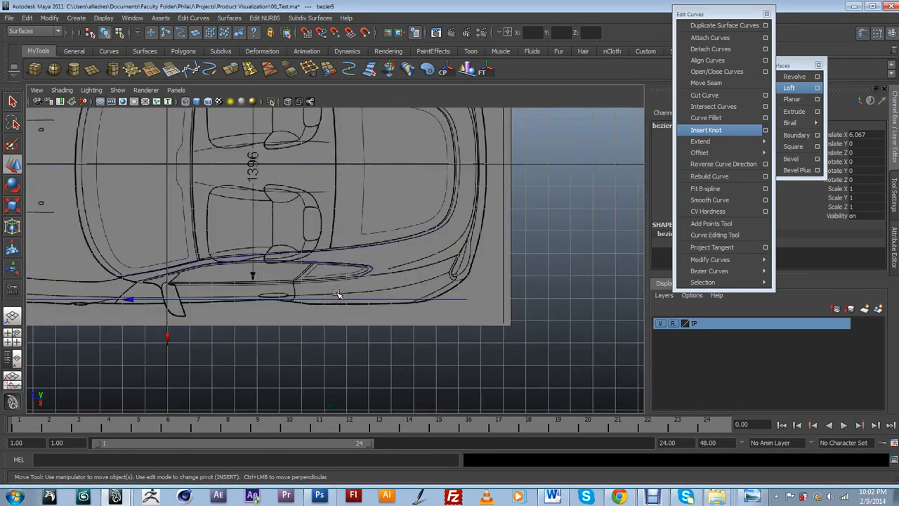
Undo the recent curve selections and the small sideways move of the full-length shoulder curve
{"action": "key", "text": "ctrl+z"}
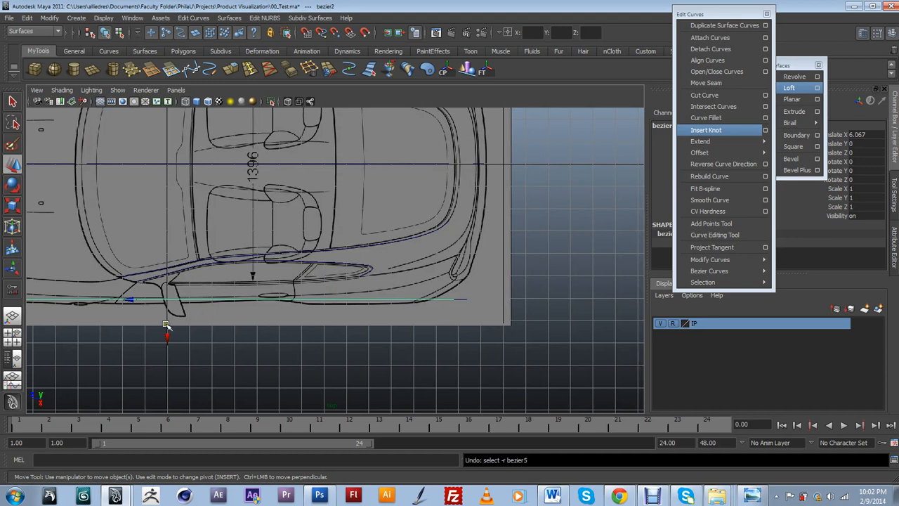
{"action": "key", "text": "ctrl+z"}
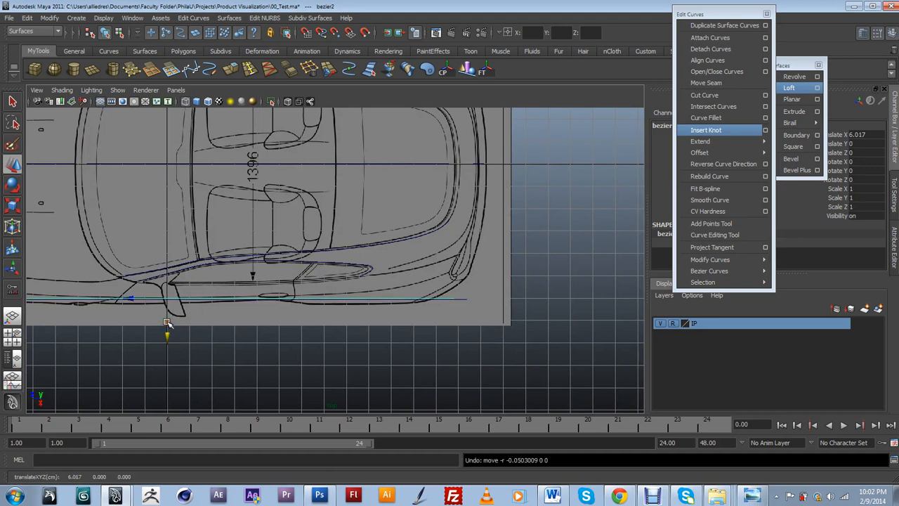
{"action": "key", "text": "ctrl+z"}
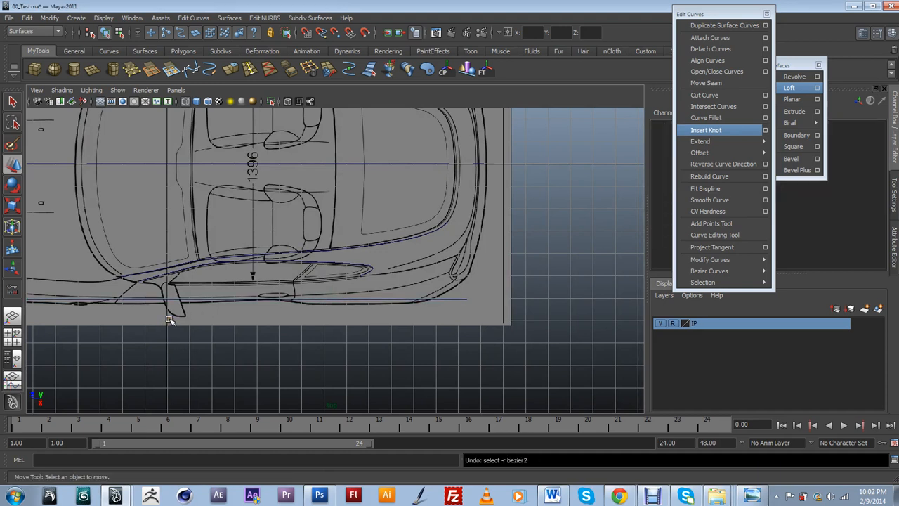
{"action": "key", "text": "ctrl+z"}
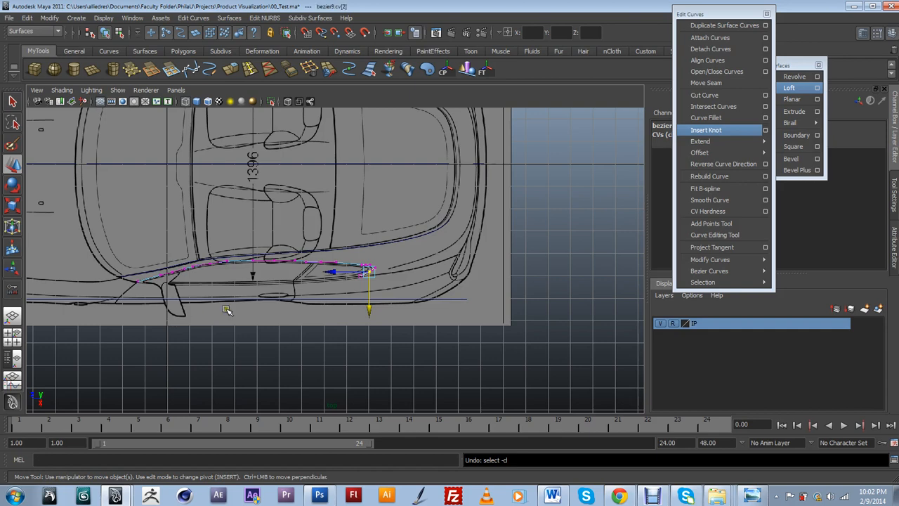
Select the full-length shoulder curve and move it inward in the top view to a Translate X of about 5.3
{"action": "left_click_drag", "start_coordinate": [227, 288], "coordinate": [253, 304], "text": "alt"}
{"action": "left_click", "coordinate": [394, 324]}
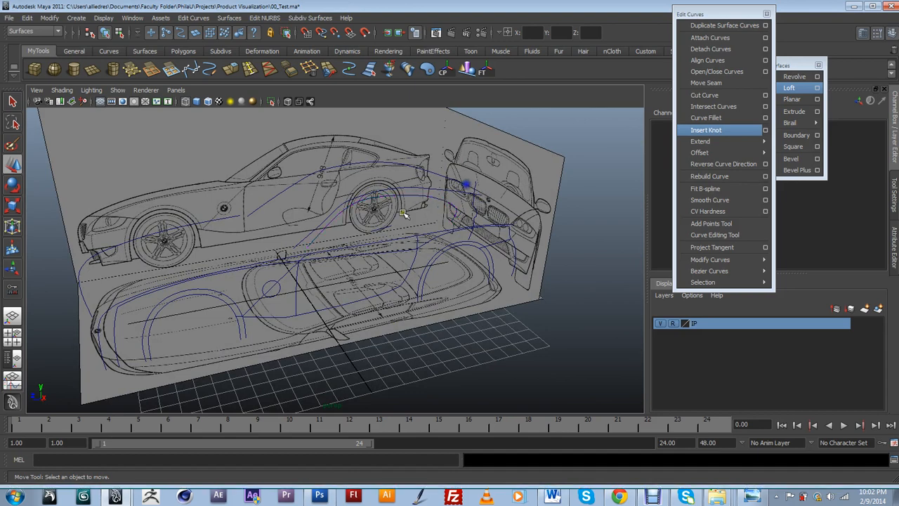
{"action": "left_click", "coordinate": [386, 241]}
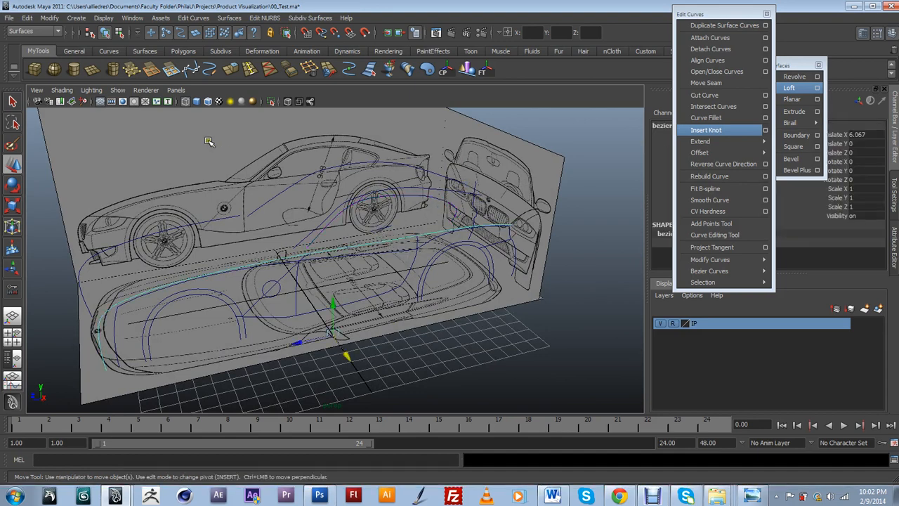
{"action": "left_click", "coordinate": [176, 90]}
{"action": "mouse_move", "coordinate": [219, 125]}
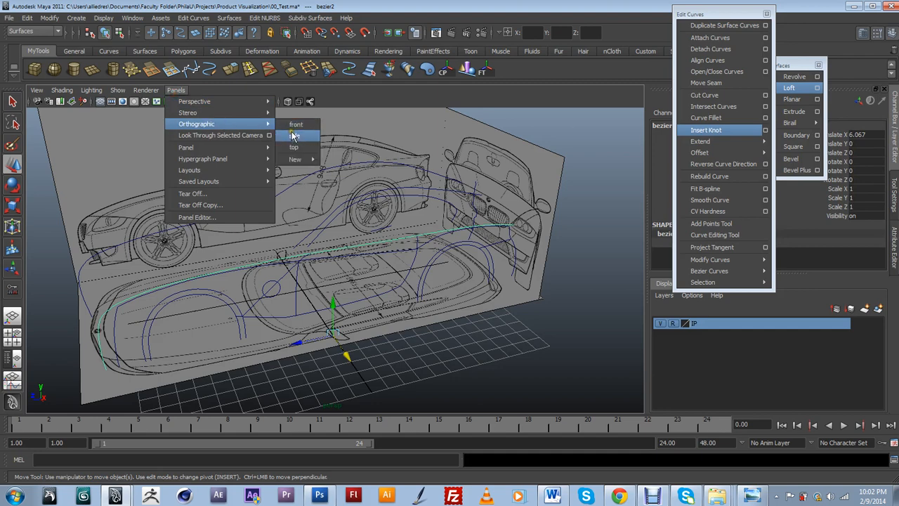
{"action": "left_click", "coordinate": [293, 147]}
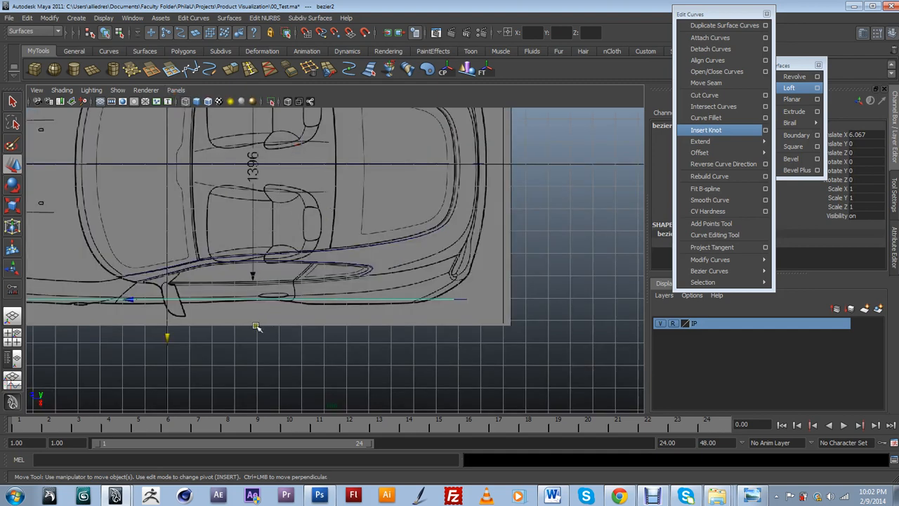
{"action": "middle_click_drag", "start_coordinate": [252, 329], "coordinate": [382, 329], "text": "alt"}
{"action": "left_click_drag", "start_coordinate": [298, 345], "coordinate": [304, 329]}
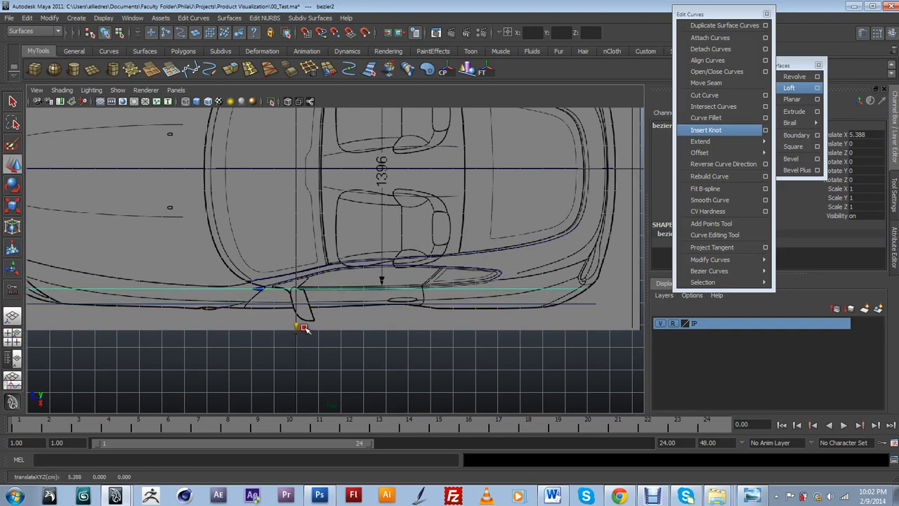
{"action": "middle_click_drag", "start_coordinate": [301, 327], "coordinate": [359, 335], "text": "alt"}
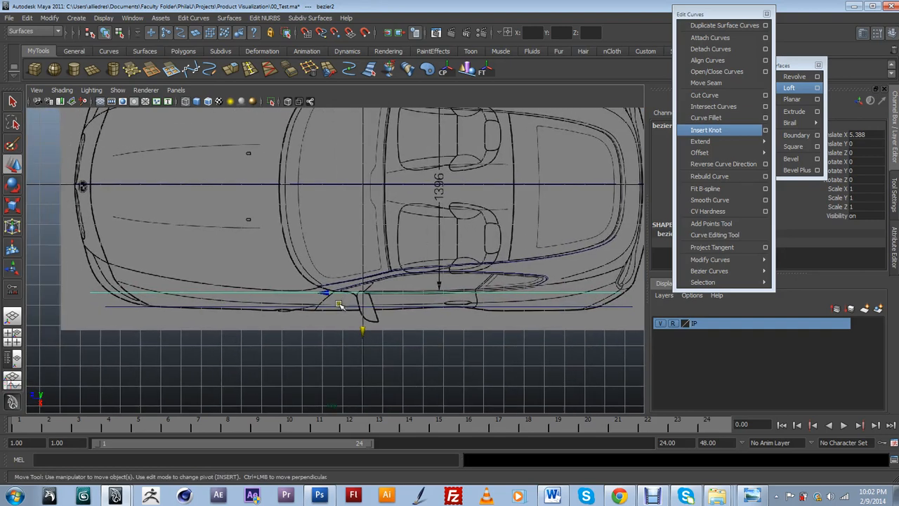
{"action": "left_click_drag", "start_coordinate": [368, 314], "coordinate": [364, 317]}
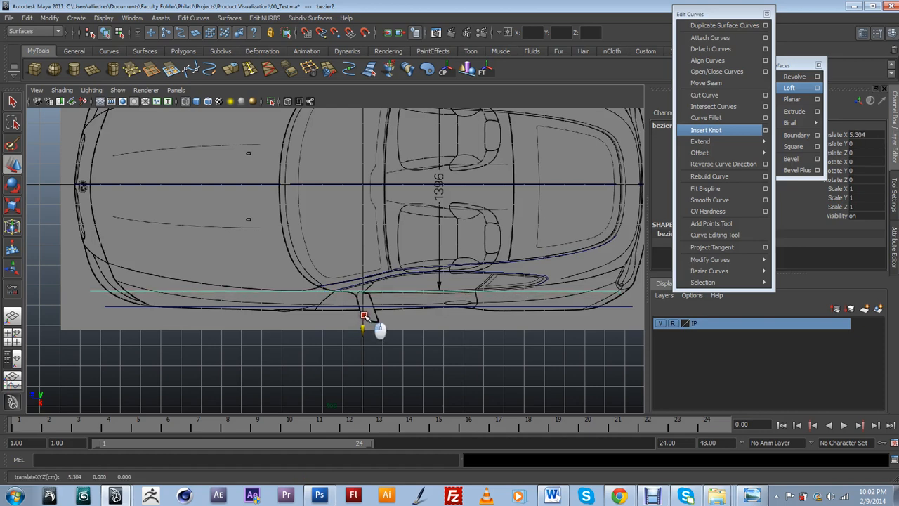
Show the shoulder curve's control vertices and pull those at the rear end inward onto the blueprint's rear body line
{"action": "middle_click_drag", "start_coordinate": [471, 307], "coordinate": [453, 314], "text": "alt"}
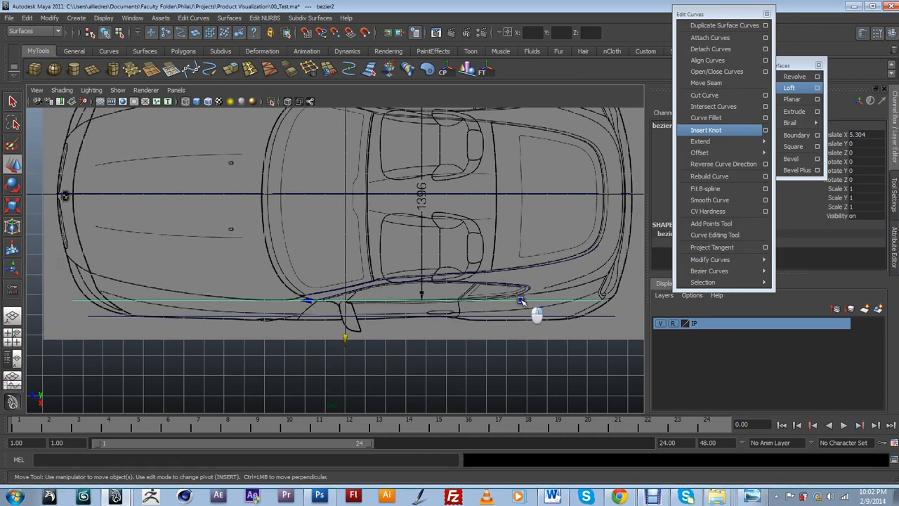
{"action": "left_click", "coordinate": [585, 314]}
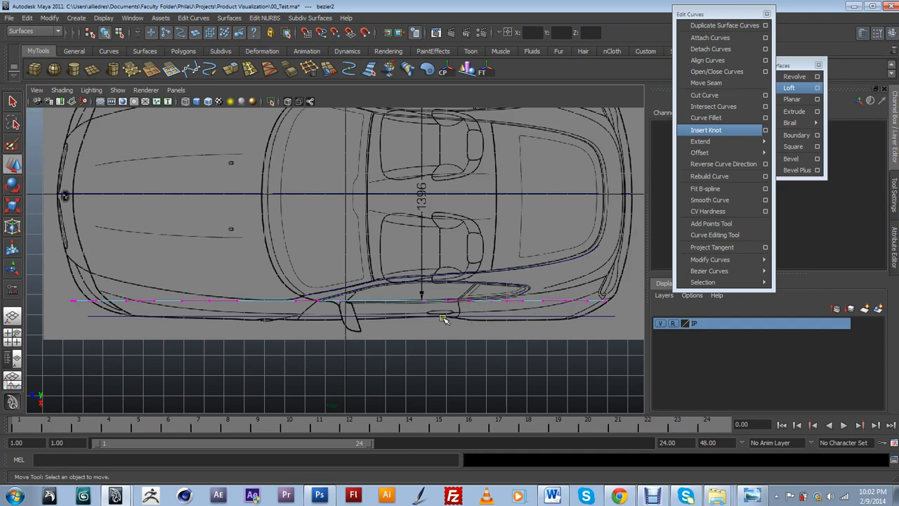
{"action": "middle_click_drag", "start_coordinate": [632, 322], "coordinate": [532, 316], "text": "alt"}
{"action": "scroll", "coordinate": [531, 316], "scroll_direction": "up", "scroll_amount": 3}
{"action": "left_click_drag", "start_coordinate": [555, 333], "coordinate": [531, 268]}
{"action": "left_click_drag", "start_coordinate": [475, 326], "coordinate": [468, 294]}
{"action": "left_click_drag", "start_coordinate": [504, 311], "coordinate": [494, 283]}
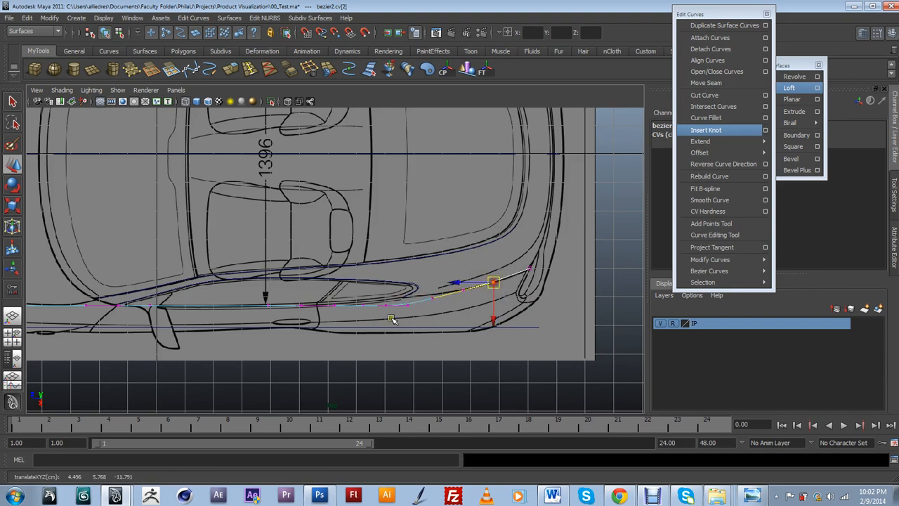
Move the shoulder curve's anchor and tangent handle beneath the rear of the side window onto the blueprint line
{"action": "middle_click_drag", "start_coordinate": [392, 320], "coordinate": [420, 322], "text": "alt"}
{"action": "left_click", "coordinate": [417, 310]}
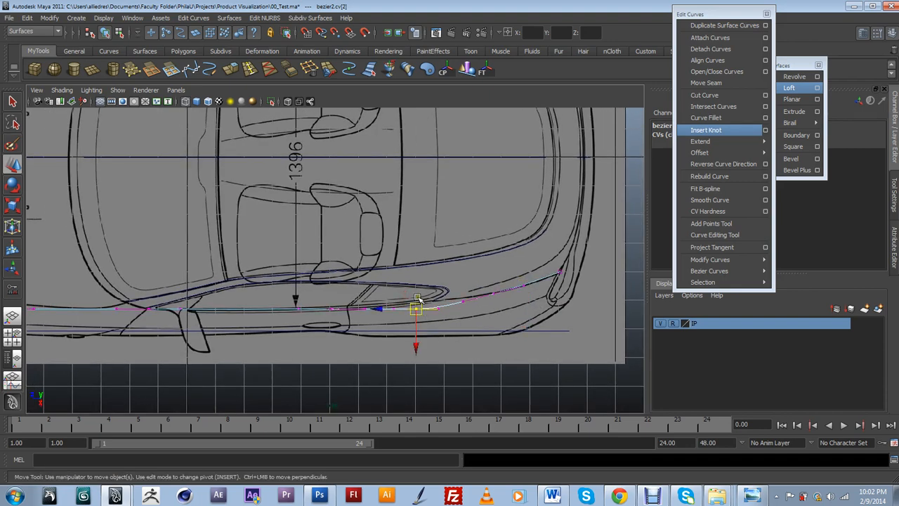
{"action": "left_click_drag", "start_coordinate": [417, 308], "coordinate": [419, 305]}
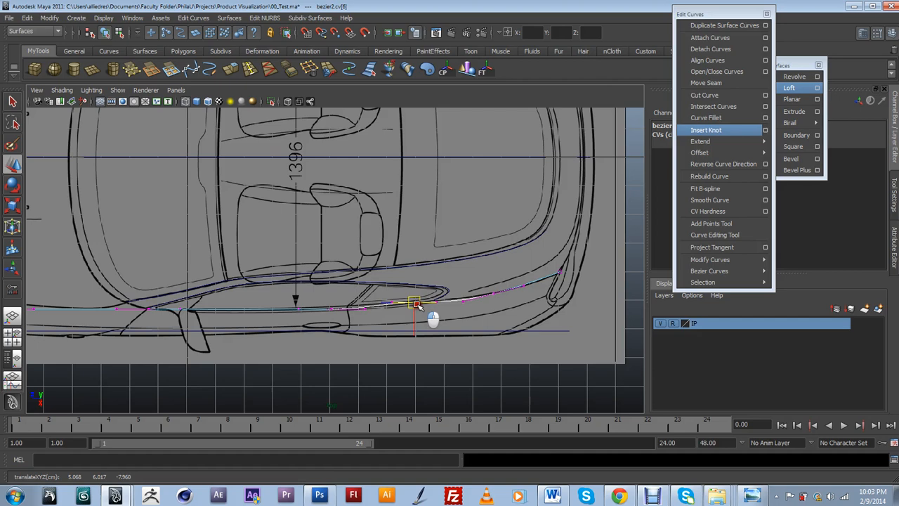
{"action": "left_click", "coordinate": [437, 302]}
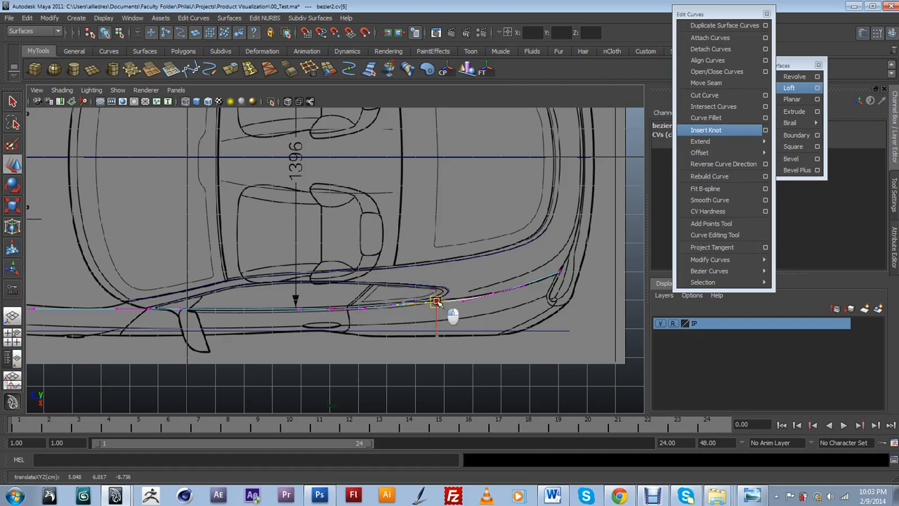
Move the shoulder curve's anchors and handles along the hood inward to follow the blueprint's fender line in the top view
{"action": "middle_click_drag", "start_coordinate": [351, 331], "coordinate": [654, 327], "text": "alt"}
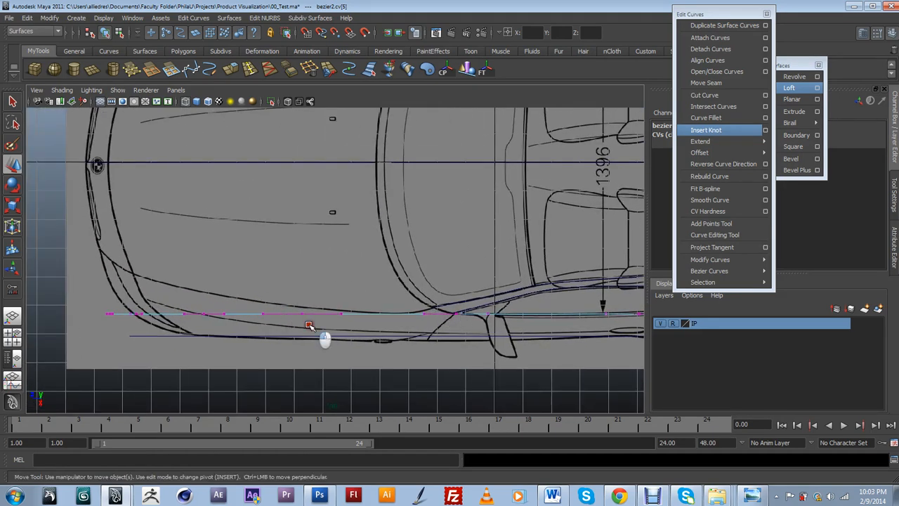
{"action": "left_click", "coordinate": [302, 313]}
{"action": "left_click_drag", "start_coordinate": [303, 298], "coordinate": [352, 321]}
{"action": "middle_click_drag", "start_coordinate": [266, 317], "coordinate": [396, 338], "text": "alt"}
{"action": "left_click", "coordinate": [338, 337]}
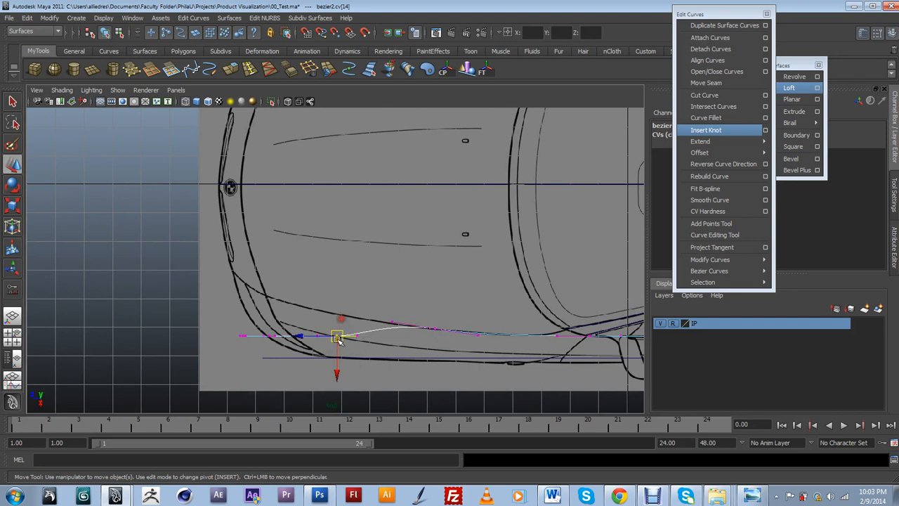
{"action": "mouse_move", "coordinate": [337, 337]}
{"action": "left_mouse_down"}
{"action": "mouse_move", "coordinate": [326, 313]}
{"action": "mouse_move", "coordinate": [363, 335]}
{"action": "mouse_move", "coordinate": [326, 333]}
{"action": "left_mouse_up"}
{"action": "left_click", "coordinate": [348, 314]}
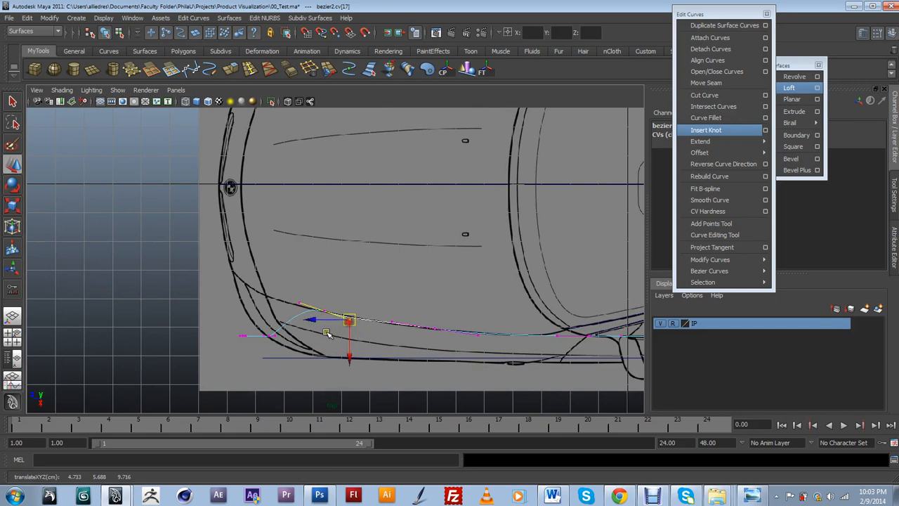
Move the shoulder curve's foremost control vertices inward so its front end reaches the blueprint's nose outline
{"action": "middle_click_drag", "start_coordinate": [327, 333], "coordinate": [392, 341], "text": "alt"}
{"action": "left_click", "coordinate": [335, 342]}
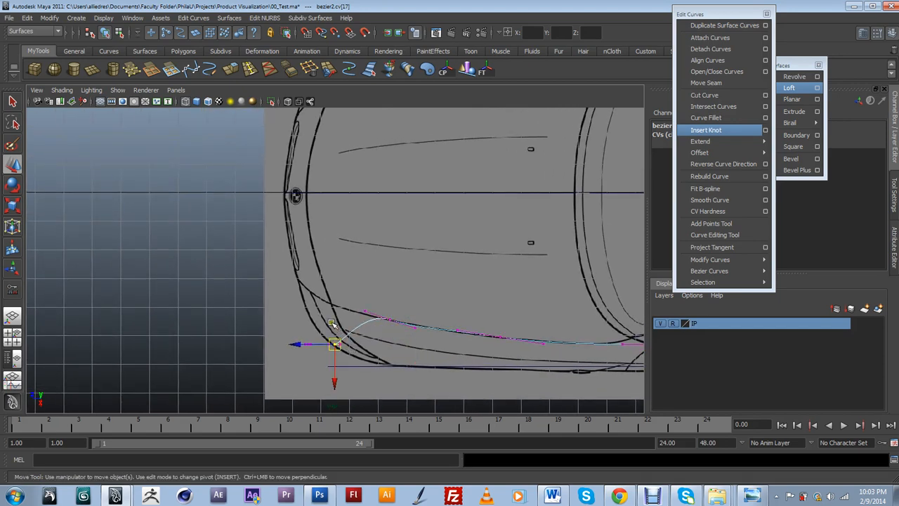
{"action": "left_click_drag", "start_coordinate": [335, 344], "coordinate": [331, 305]}
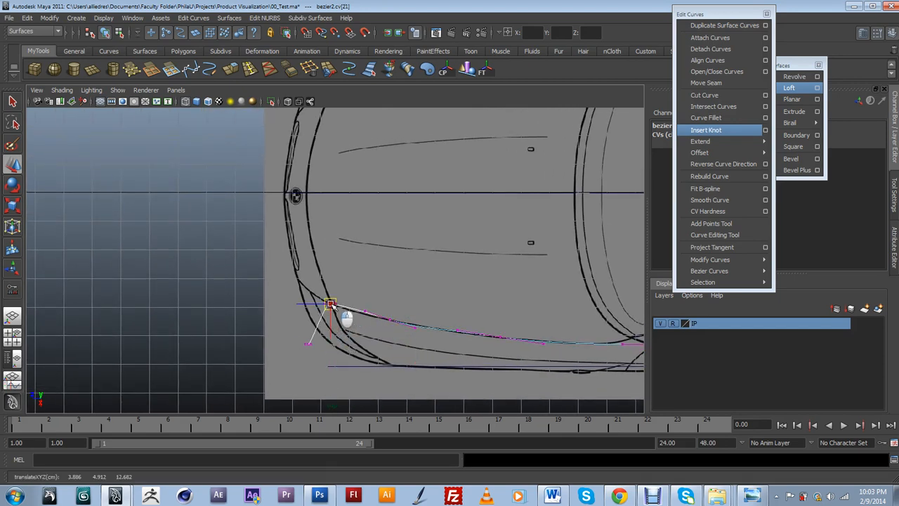
{"action": "left_click", "coordinate": [308, 344]}
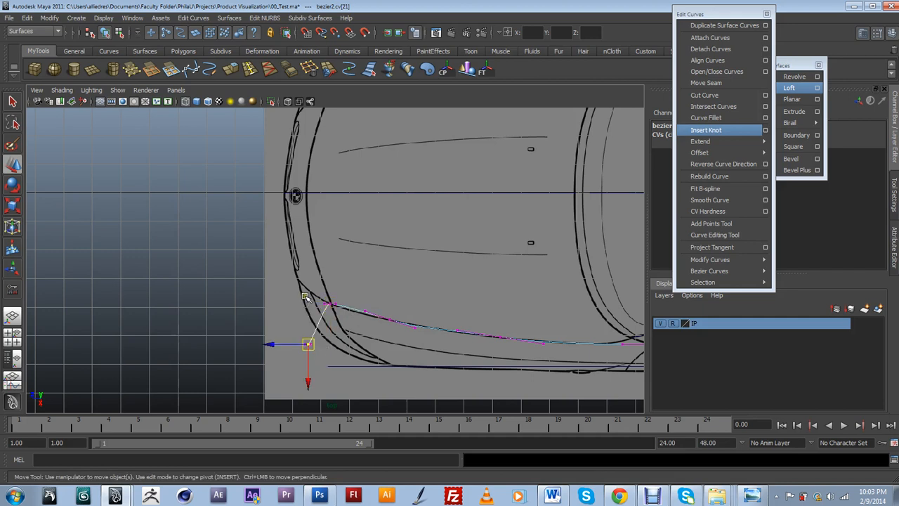
{"action": "left_click_drag", "start_coordinate": [307, 345], "coordinate": [309, 291]}
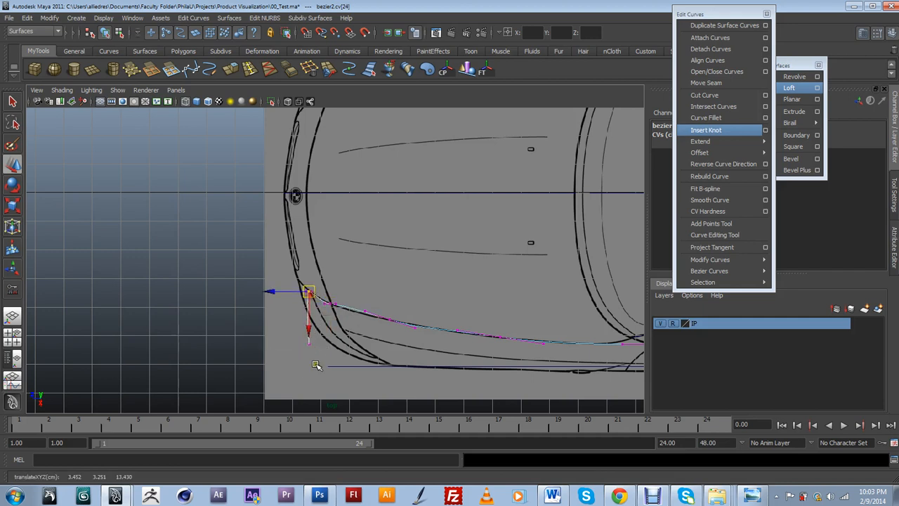
{"action": "key", "text": "ctrl+z"}
{"action": "middle_click_drag", "start_coordinate": [300, 321], "coordinate": [296, 280]}
{"action": "scroll", "coordinate": [330, 305], "scroll_direction": "down", "scroll_amount": 3}
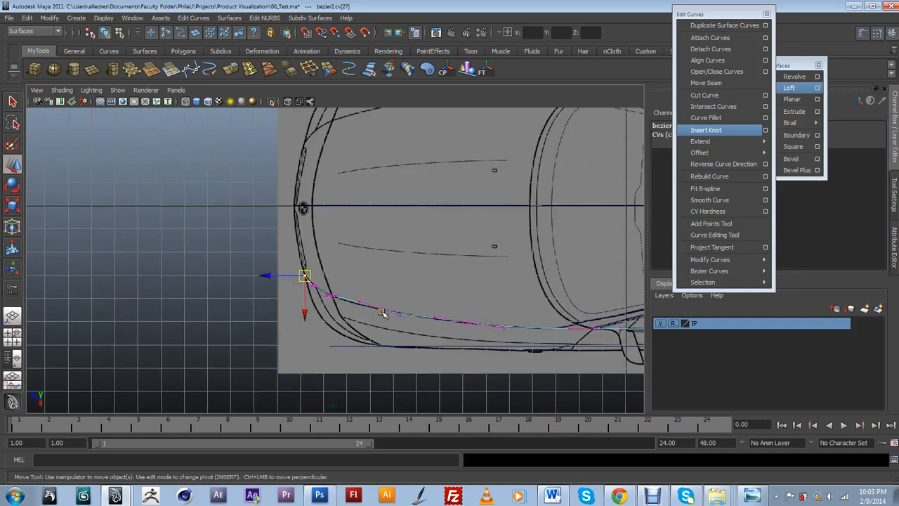
Refine the tangent handles along the front fender so the shoulder curve follows the blueprint line near the headlight
{"action": "scroll", "coordinate": [432, 328], "scroll_direction": "up", "scroll_amount": 6}
{"action": "middle_click_drag", "start_coordinate": [432, 329], "coordinate": [436, 283], "text": "alt"}
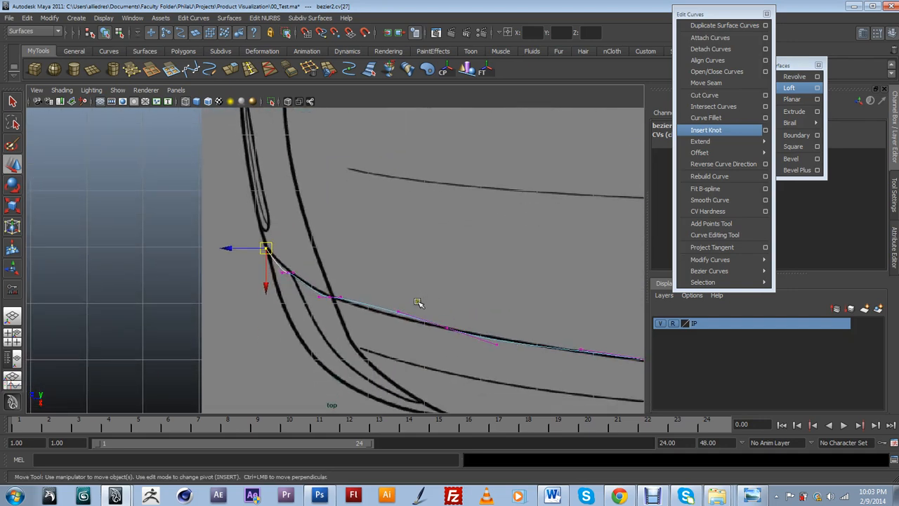
{"action": "left_click_drag", "start_coordinate": [418, 301], "coordinate": [398, 320]}
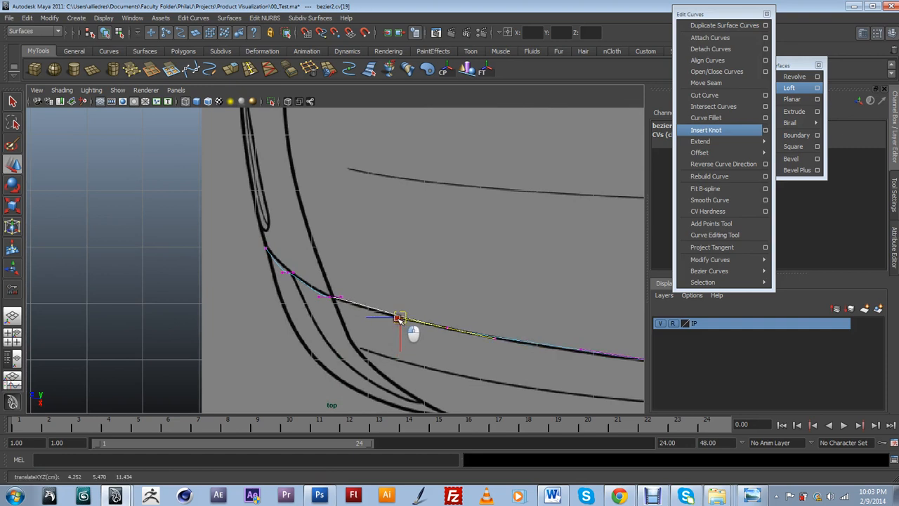
{"action": "left_click", "coordinate": [341, 299]}
{"action": "left_click_drag", "start_coordinate": [345, 315], "coordinate": [352, 312]}
{"action": "middle_click_drag", "start_coordinate": [305, 295], "coordinate": [344, 303], "text": "alt"}
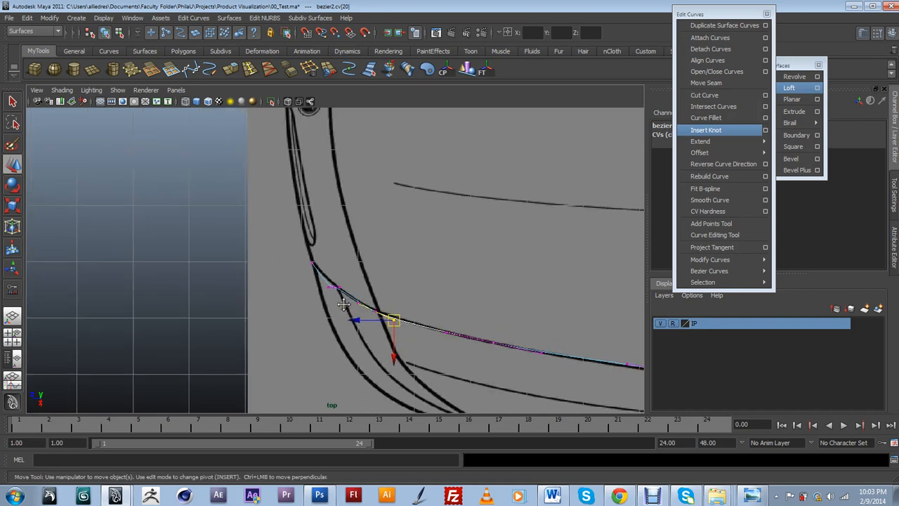
Fine-tune the last anchor, its handle and the end point of the shoulder curve against the blueprint's nose outline
{"action": "left_click", "coordinate": [341, 291]}
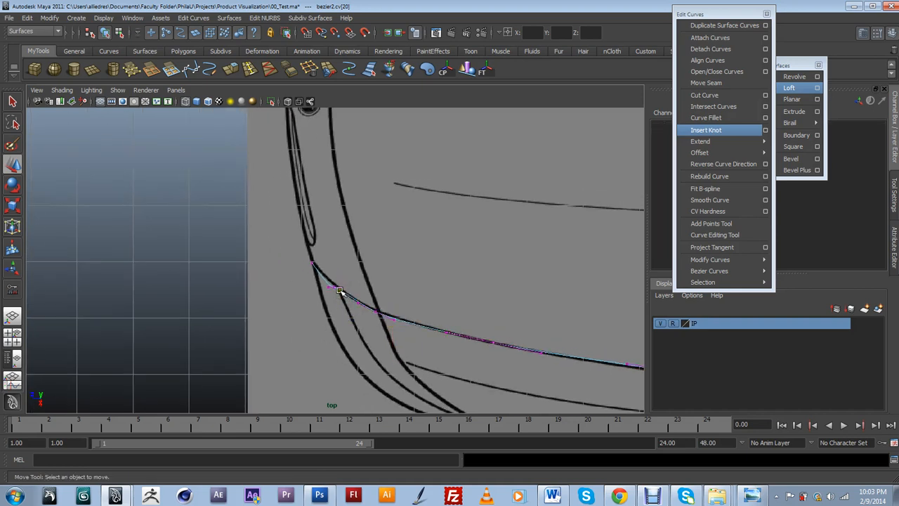
{"action": "left_click", "coordinate": [337, 292]}
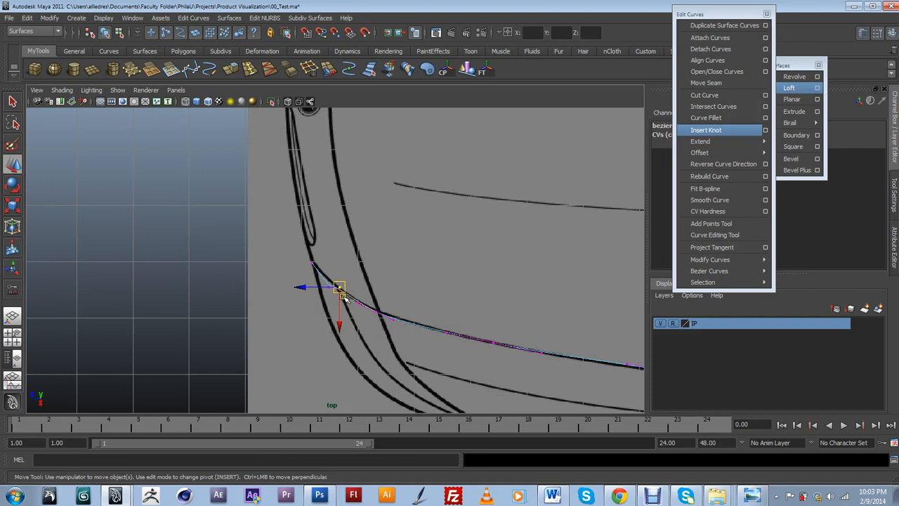
{"action": "left_click_drag", "start_coordinate": [345, 297], "coordinate": [335, 293]}
{"action": "left_click", "coordinate": [339, 278]}
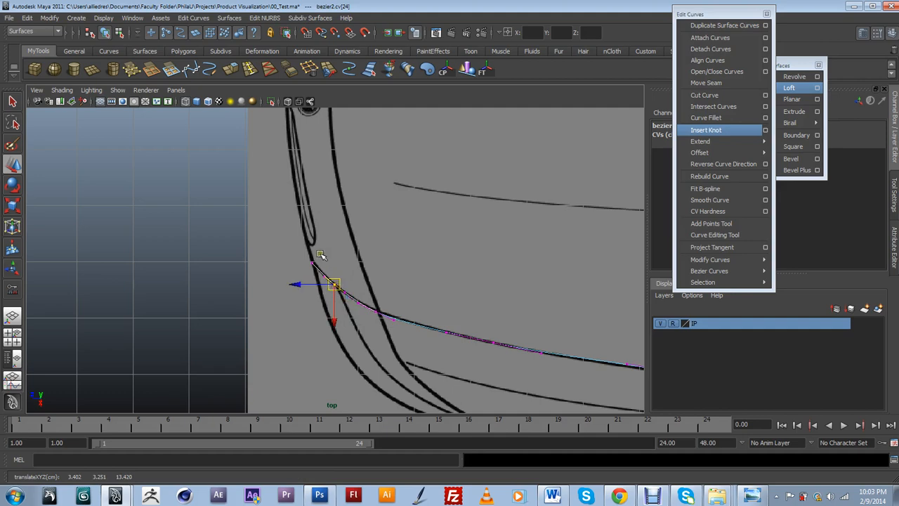
{"action": "mouse_move", "coordinate": [305, 260]}
{"action": "left_mouse_down"}
{"action": "mouse_move", "coordinate": [318, 275]}
{"action": "mouse_move", "coordinate": [314, 259]}
{"action": "left_mouse_up"}
{"action": "scroll", "coordinate": [516, 329], "scroll_direction": "down", "scroll_amount": 8}
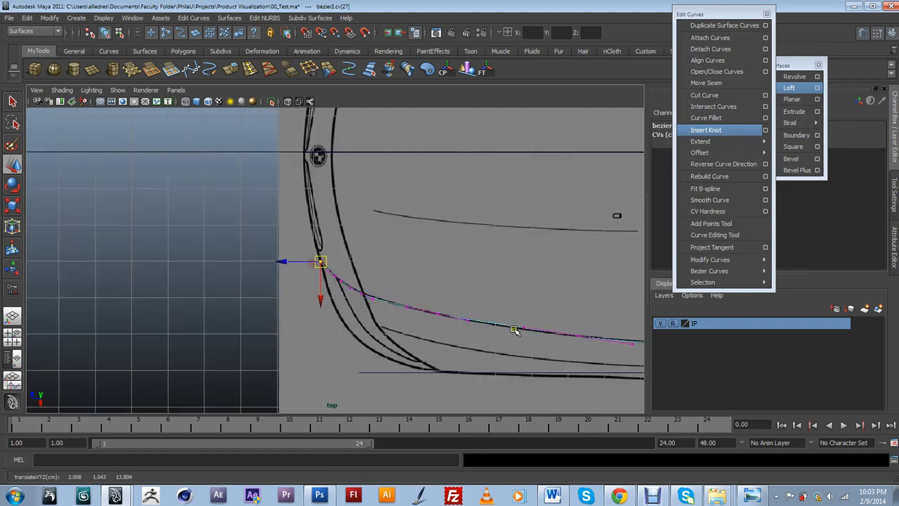
Leave control-vertex mode, deselect the shoulder curve and check its shape in the top and perspective views
{"action": "middle_click_drag", "start_coordinate": [518, 329], "coordinate": [334, 315], "text": "alt"}
{"action": "scroll", "coordinate": [334, 314], "scroll_direction": "up", "scroll_amount": 3}
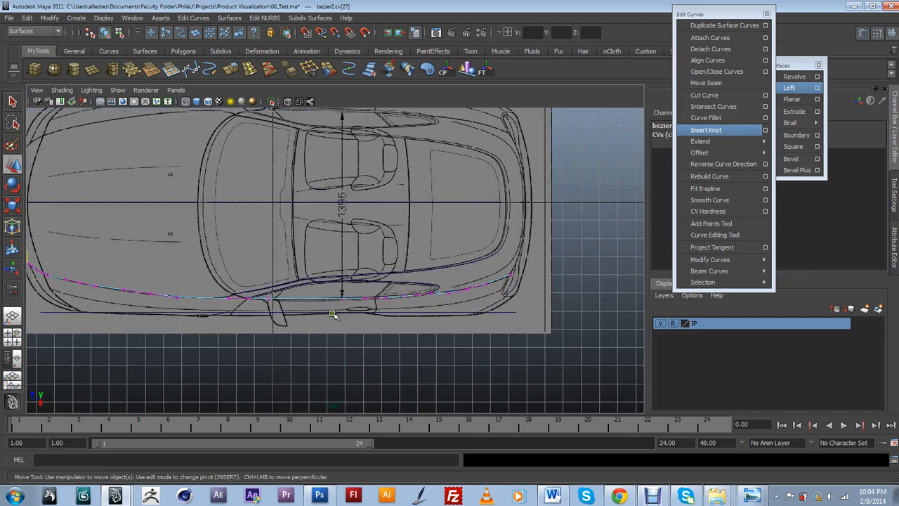
{"action": "left_click", "coordinate": [411, 292]}
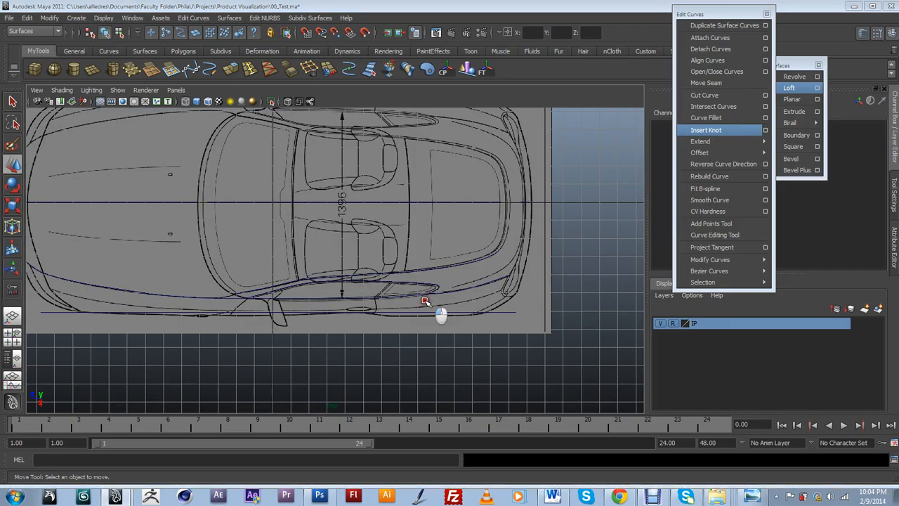
{"action": "left_click_drag", "start_coordinate": [427, 281], "coordinate": [219, 307], "text": "alt"}
{"action": "left_click_drag", "start_coordinate": [204, 253], "coordinate": [340, 289], "text": "alt"}
Show the shoulder curve's control vertices and reposition the vertices at its nose bend along the car's length
{"action": "left_click", "coordinate": [329, 279]}
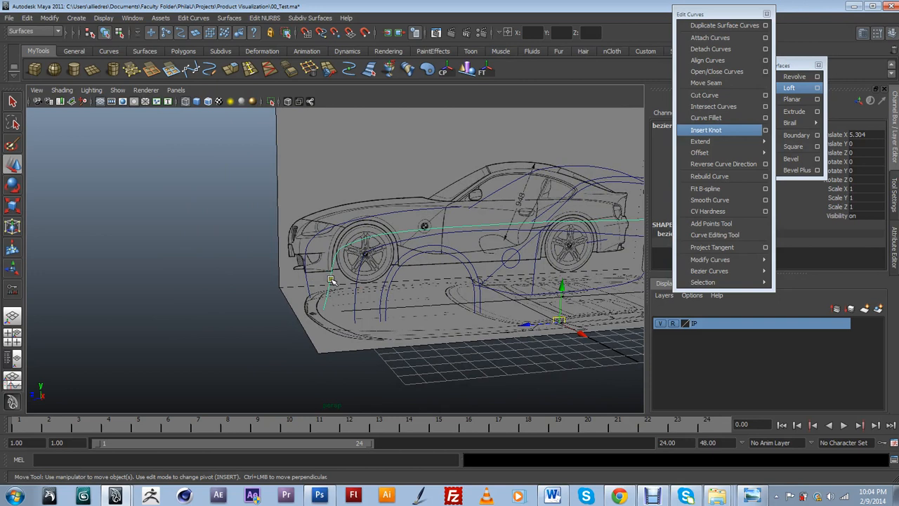
{"action": "left_click", "coordinate": [330, 280]}
{"action": "left_click", "coordinate": [291, 276]}
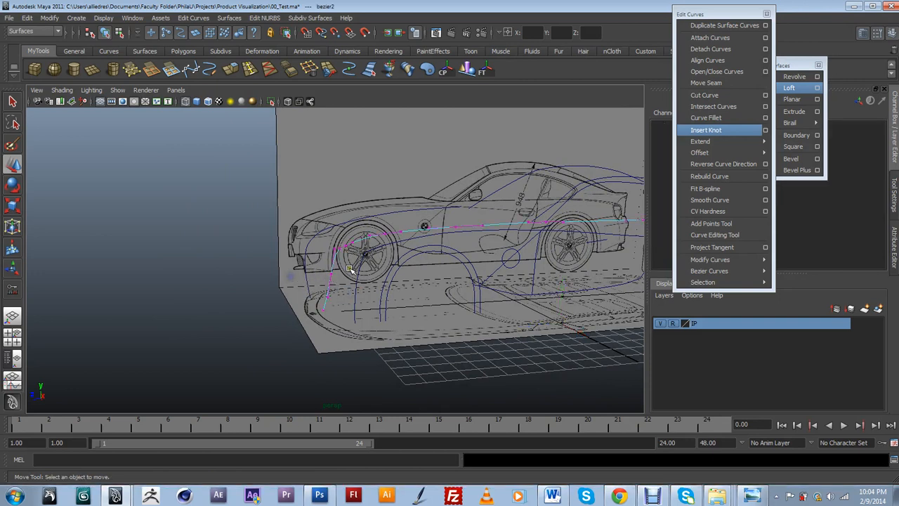
{"action": "left_click", "coordinate": [330, 276]}
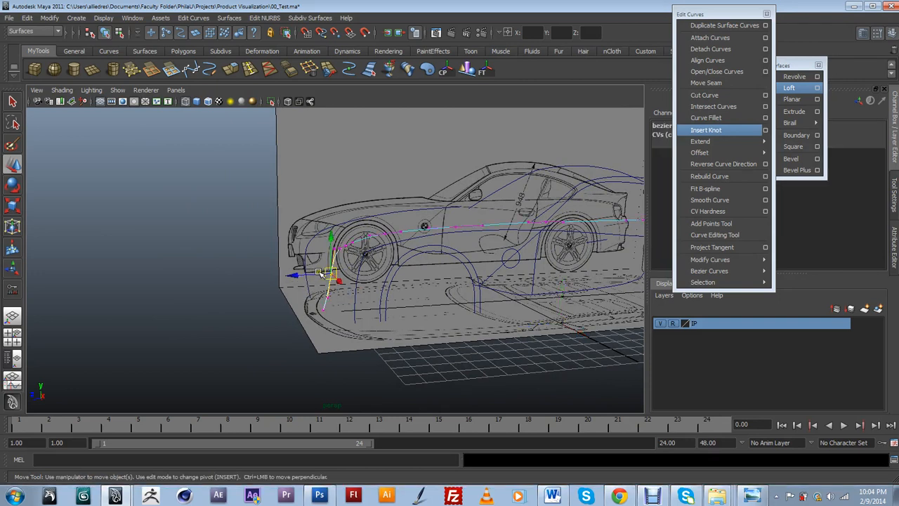
{"action": "left_click_drag", "start_coordinate": [328, 274], "coordinate": [317, 238]}
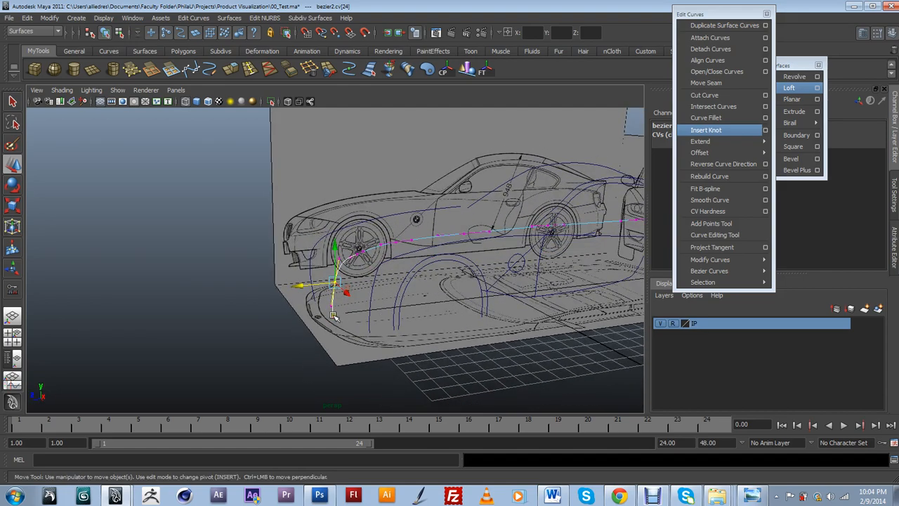
{"action": "left_click_drag", "start_coordinate": [335, 317], "coordinate": [371, 314], "text": "alt"}
{"action": "left_click_drag", "start_coordinate": [325, 293], "coordinate": [347, 253], "text": "alt"}
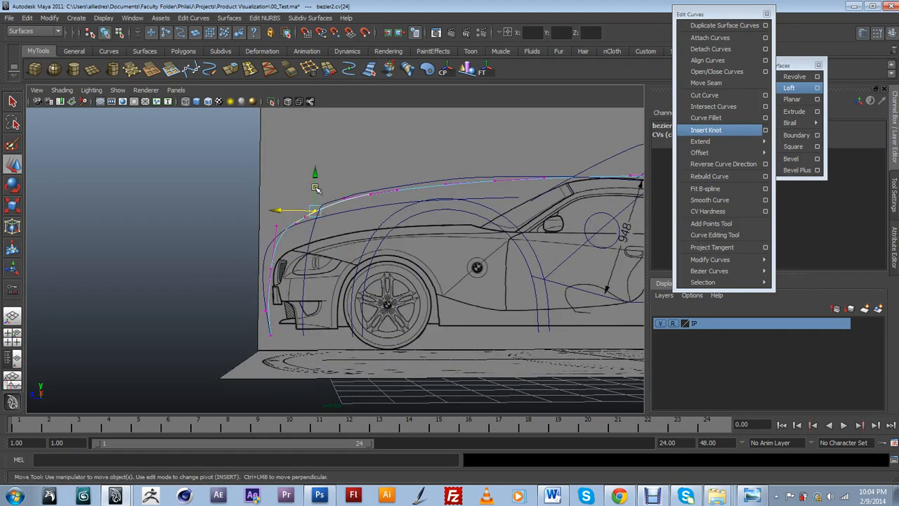
Adjust the height of the shoulder curve's vertex above the headlight and compare the curve with the side blueprint
{"action": "left_click_drag", "start_coordinate": [316, 190], "coordinate": [596, 310], "text": "alt"}
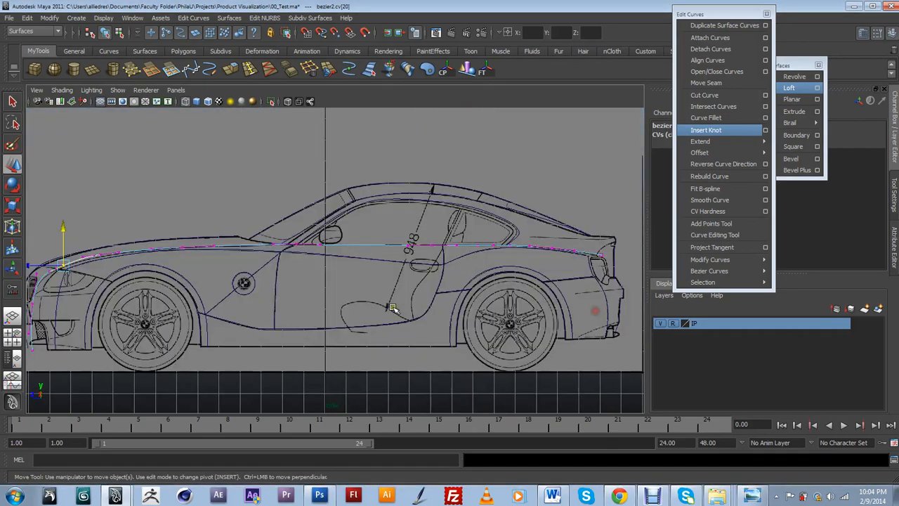
{"action": "middle_click_drag", "start_coordinate": [160, 296], "coordinate": [408, 318], "text": "alt"}
{"action": "scroll", "coordinate": [422, 331], "scroll_direction": "up", "scroll_amount": 4}
{"action": "scroll", "coordinate": [286, 344], "scroll_direction": "up", "scroll_amount": 3}
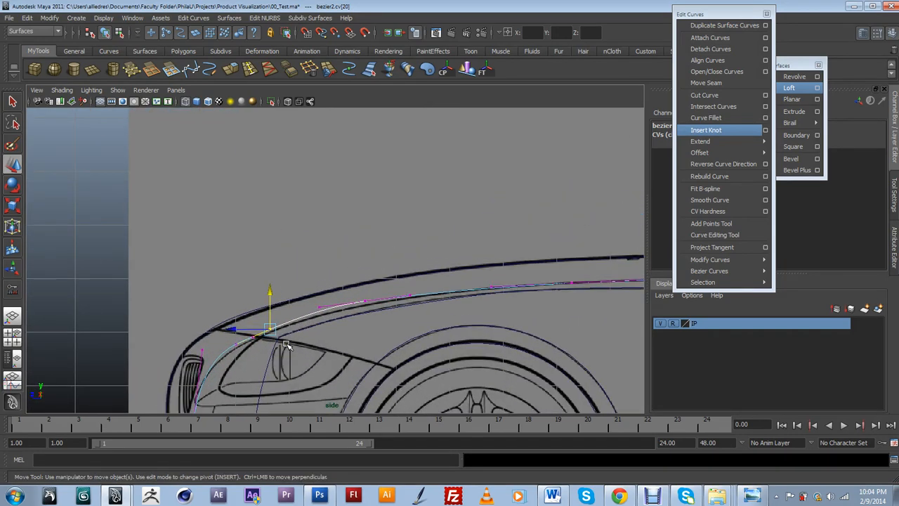
{"action": "scroll", "coordinate": [385, 340], "scroll_direction": "down", "scroll_amount": 7}
{"action": "middle_click_drag", "start_coordinate": [476, 323], "coordinate": [374, 321], "text": "alt"}
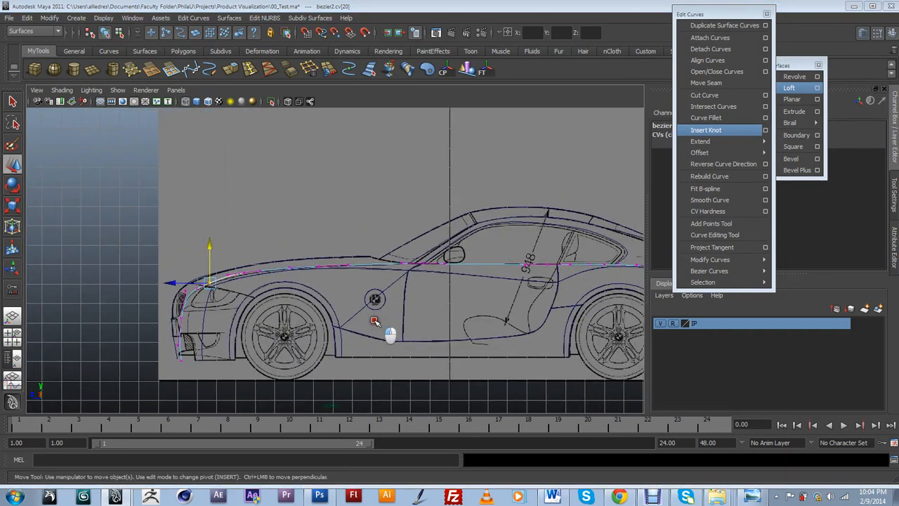
In the top view, move the shoulder curve's front vertex near the grille back onto the blueprint's nose line
{"action": "left_click_drag", "start_coordinate": [373, 331], "coordinate": [344, 321]}
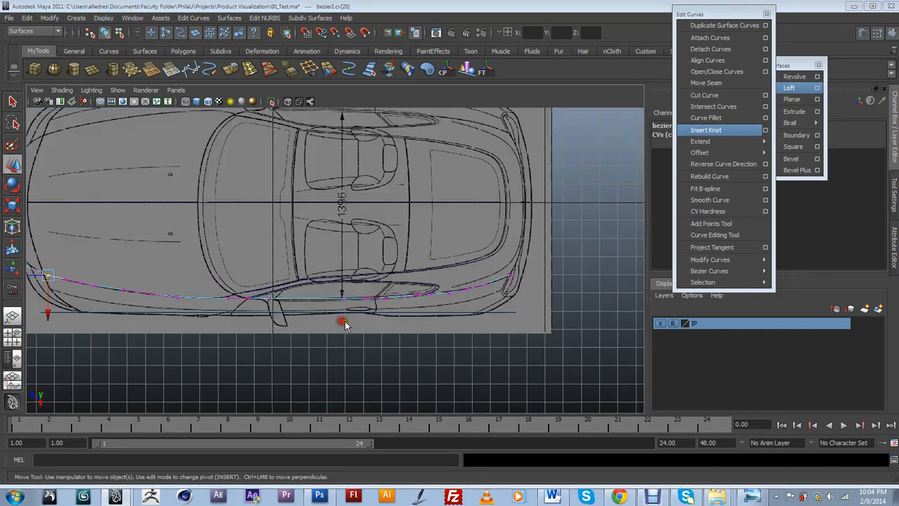
{"action": "scroll", "coordinate": [344, 321], "scroll_direction": "down", "scroll_amount": 1}
{"action": "middle_click_drag", "start_coordinate": [160, 248], "coordinate": [338, 217], "text": "alt"}
{"action": "scroll", "coordinate": [351, 225], "scroll_direction": "up", "scroll_amount": 2}
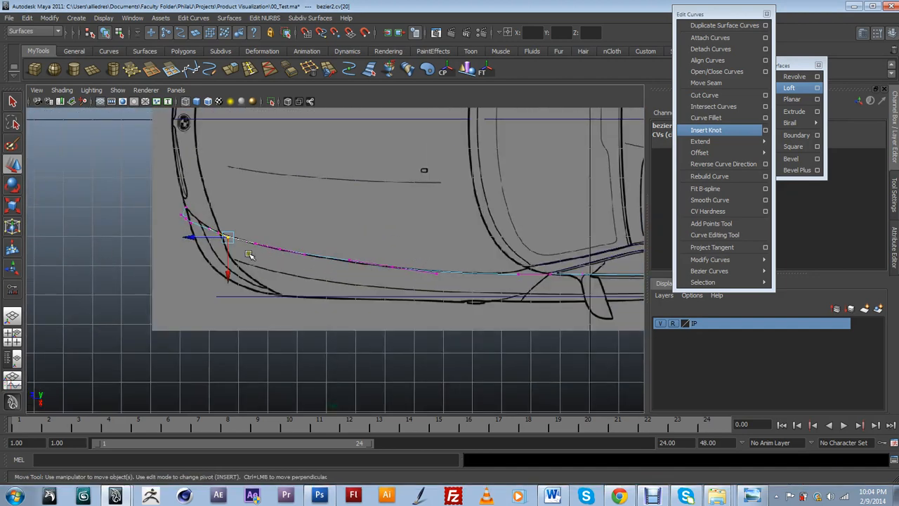
{"action": "middle_click_drag", "start_coordinate": [249, 254], "coordinate": [403, 298], "text": "alt"}
{"action": "scroll", "coordinate": [386, 295], "scroll_direction": "up", "scroll_amount": 3}
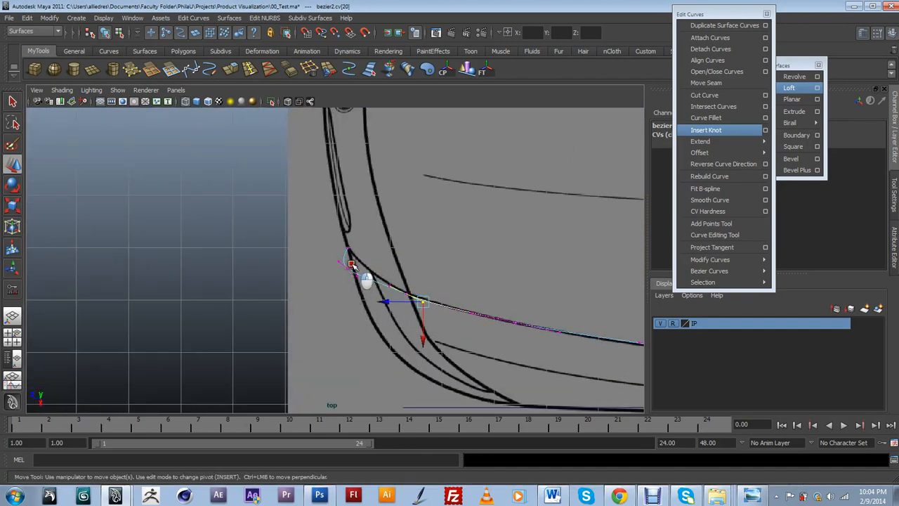
{"action": "left_click", "coordinate": [350, 264]}
{"action": "left_click_drag", "start_coordinate": [351, 288], "coordinate": [339, 257]}
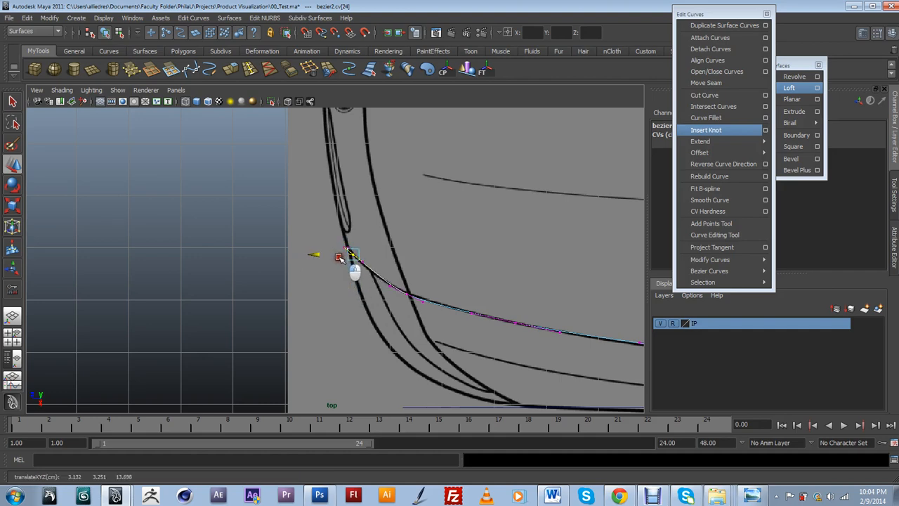
Check the shoulder curve along the top blueprint, leave control-vertex mode and examine the full-length curves in perspective
{"action": "scroll", "coordinate": [359, 260], "scroll_direction": "down", "scroll_amount": 6}
{"action": "middle_click_drag", "start_coordinate": [450, 281], "coordinate": [285, 299], "text": "alt"}
{"action": "scroll", "coordinate": [330, 302], "scroll_direction": "down", "scroll_amount": 2}
{"action": "middle_click_drag", "start_coordinate": [381, 308], "coordinate": [281, 304], "text": "alt"}
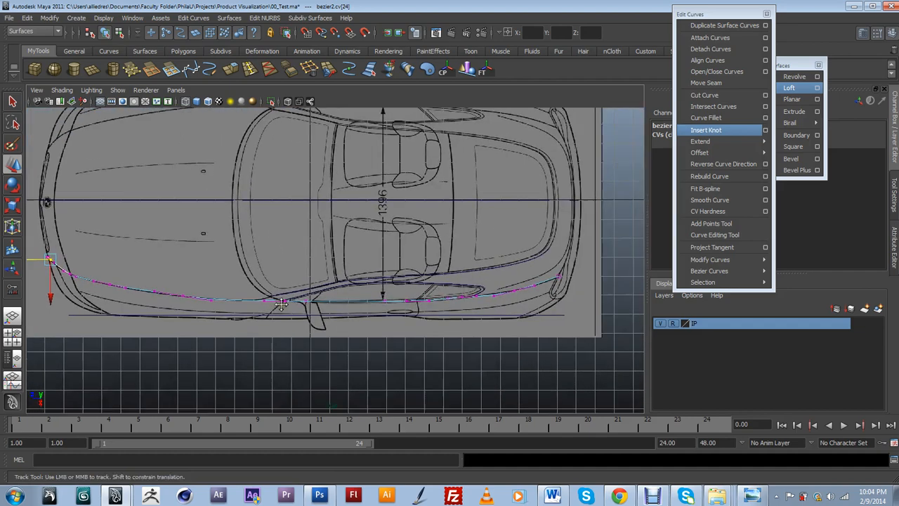
{"action": "scroll", "coordinate": [339, 278], "scroll_direction": "up", "scroll_amount": 2}
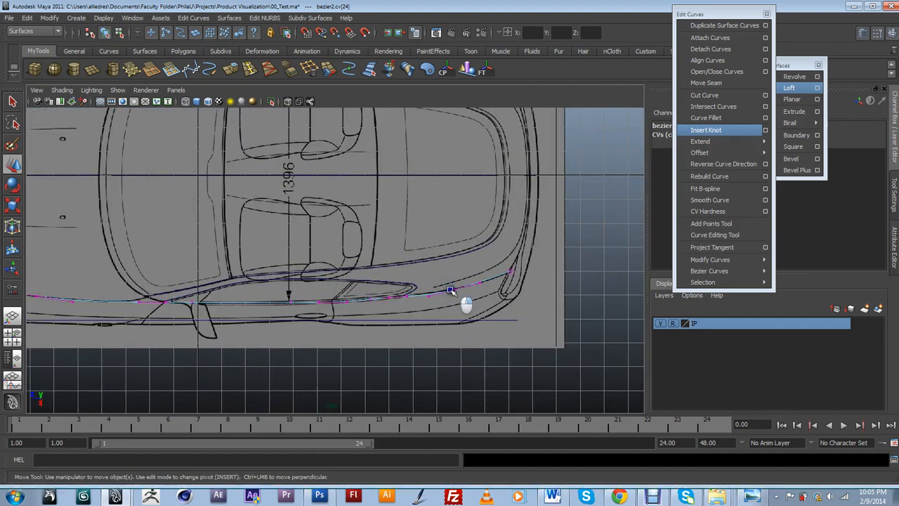
{"action": "left_click", "coordinate": [469, 339]}
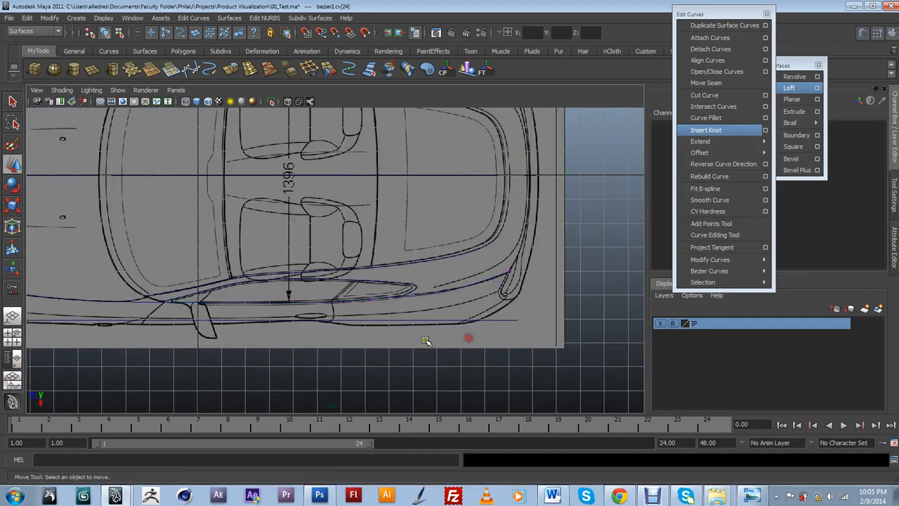
{"action": "left_click", "coordinate": [387, 344]}
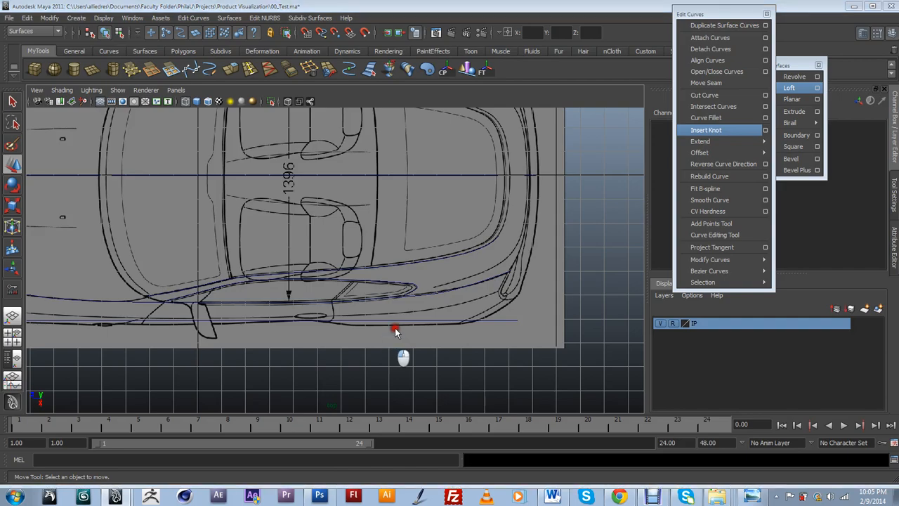
{"action": "mouse_move", "coordinate": [396, 331]}
{"action": "left_mouse_down", "text": "alt"}
{"action": "mouse_move", "coordinate": [396, 316]}
{"action": "mouse_move", "coordinate": [368, 317]}
{"action": "mouse_move", "coordinate": [386, 344]}
{"action": "mouse_move", "coordinate": [366, 343]}
{"action": "mouse_move", "coordinate": [413, 330]}
{"action": "mouse_move", "coordinate": [353, 337]}
{"action": "mouse_move", "coordinate": [311, 361]}
{"action": "mouse_move", "coordinate": [313, 382]}
{"action": "mouse_move", "coordinate": [241, 375]}
{"action": "mouse_move", "coordinate": [269, 354]}
{"action": "left_mouse_up", "text": "alt"}
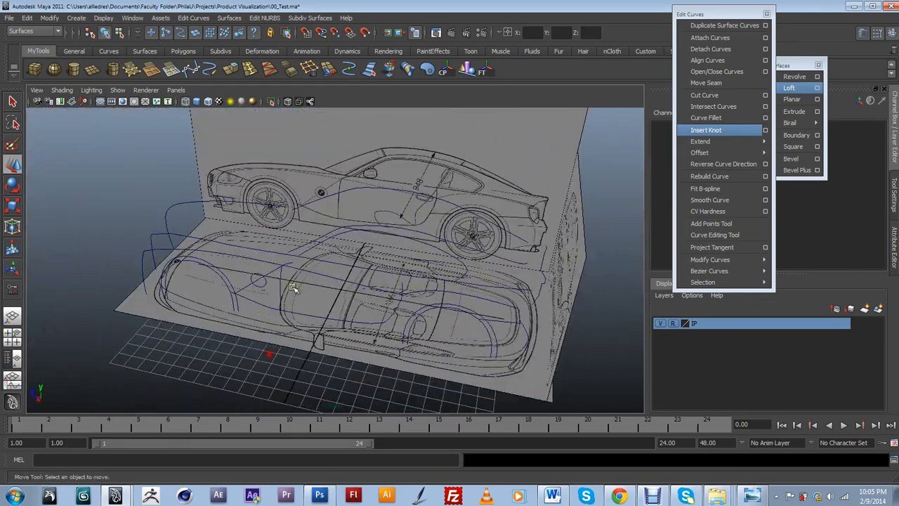
{"action": "left_click", "coordinate": [302, 271]}
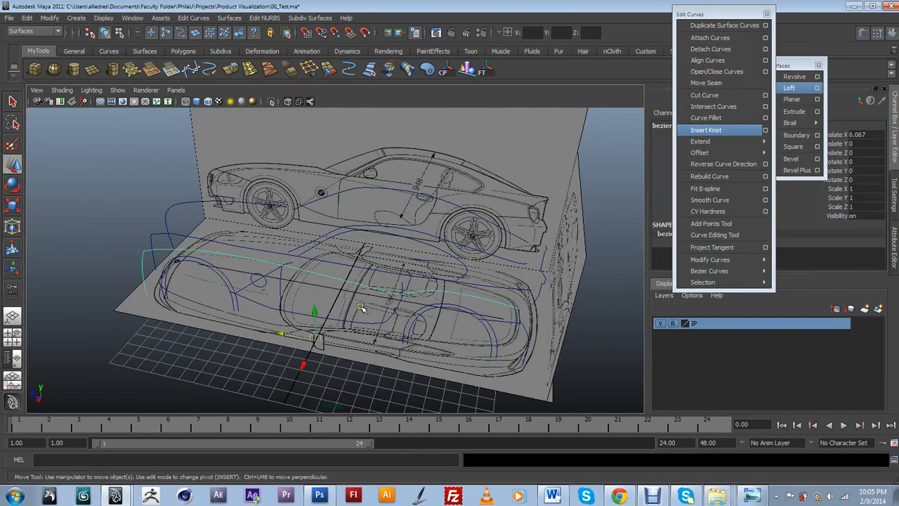
{"action": "mouse_move", "coordinate": [380, 302]}
{"action": "left_mouse_down", "text": "alt"}
{"action": "mouse_move", "coordinate": [377, 378]}
{"action": "mouse_move", "coordinate": [420, 333]}
{"action": "mouse_move", "coordinate": [456, 313]}
{"action": "mouse_move", "coordinate": [515, 337]}
{"action": "mouse_move", "coordinate": [400, 341]}
{"action": "mouse_move", "coordinate": [394, 355]}
{"action": "mouse_move", "coordinate": [488, 355]}
{"action": "mouse_move", "coordinate": [504, 293]}
{"action": "mouse_move", "coordinate": [392, 357]}
{"action": "mouse_move", "coordinate": [427, 321]}
{"action": "left_mouse_up", "text": "alt"}
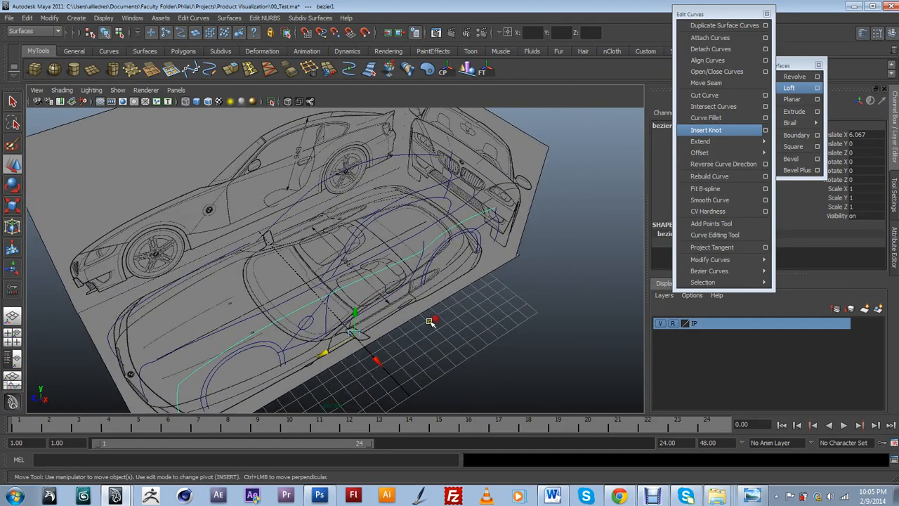
{"action": "left_click", "coordinate": [493, 271]}
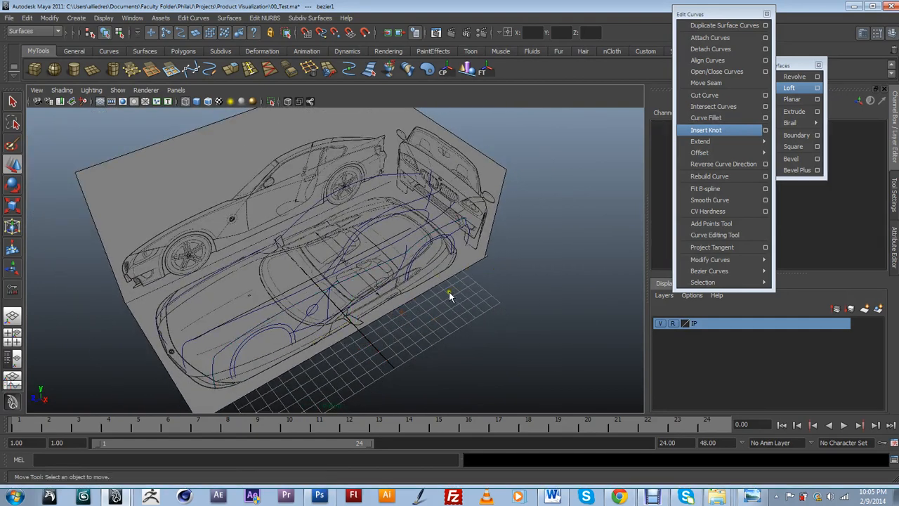
Reselect the shoulder curve and, in the front view, move its vertex above the headlight onto the blueprint's hood line
{"action": "left_click", "coordinate": [239, 328]}
{"action": "mouse_move", "coordinate": [242, 338]}
{"action": "left_mouse_down", "text": "alt"}
{"action": "mouse_move", "coordinate": [257, 345]}
{"action": "mouse_move", "coordinate": [314, 313]}
{"action": "mouse_move", "coordinate": [300, 288]}
{"action": "left_mouse_up", "text": "alt"}
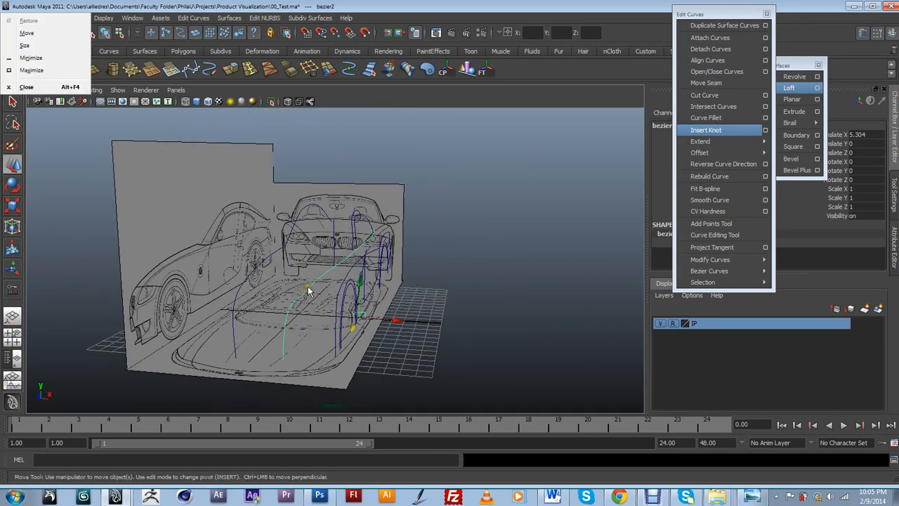
{"action": "left_click", "coordinate": [307, 286]}
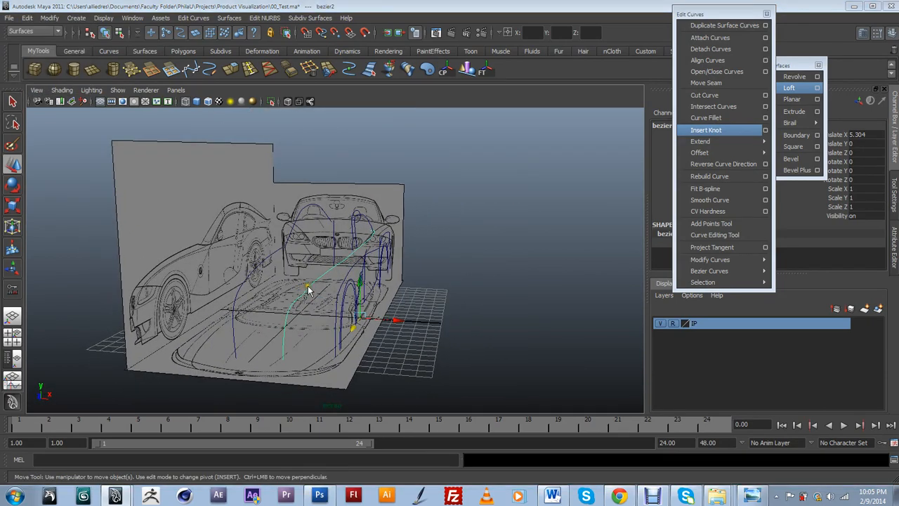
{"action": "left_click", "coordinate": [308, 288]}
{"action": "mouse_move", "coordinate": [309, 288]}
{"action": "left_mouse_down"}
{"action": "mouse_move", "coordinate": [298, 297]}
{"action": "mouse_move", "coordinate": [309, 306]}
{"action": "left_mouse_up"}
{"action": "key", "text": "space"}
{"action": "key", "text": "space"}
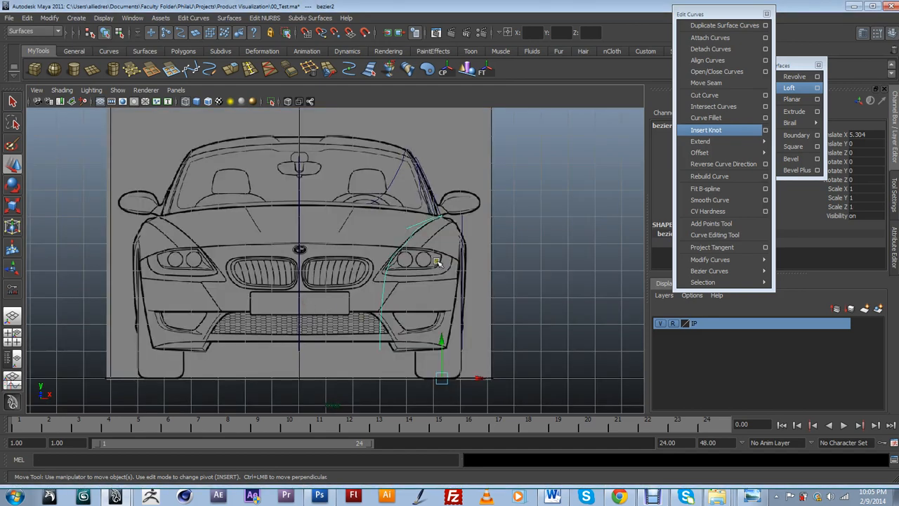
{"action": "scroll", "coordinate": [413, 266], "scroll_direction": "up", "scroll_amount": 2}
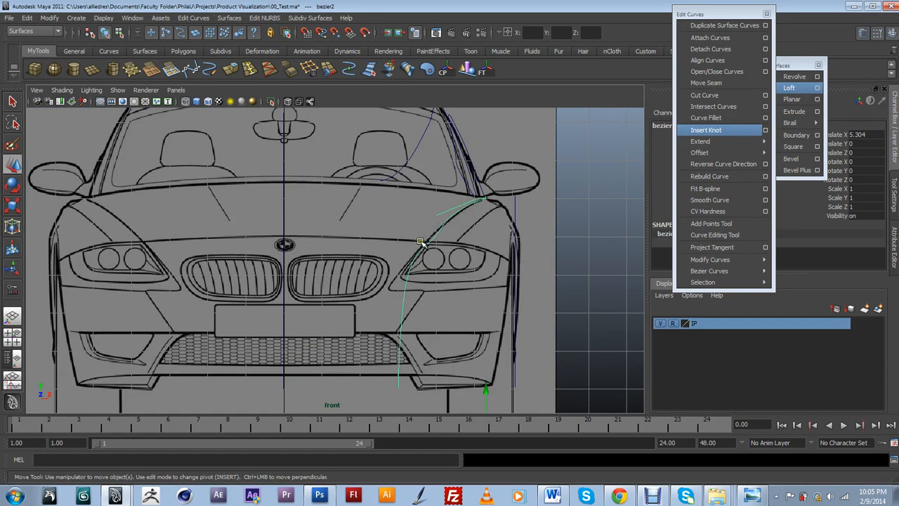
{"action": "right_click_drag", "start_coordinate": [427, 243], "coordinate": [410, 241]}
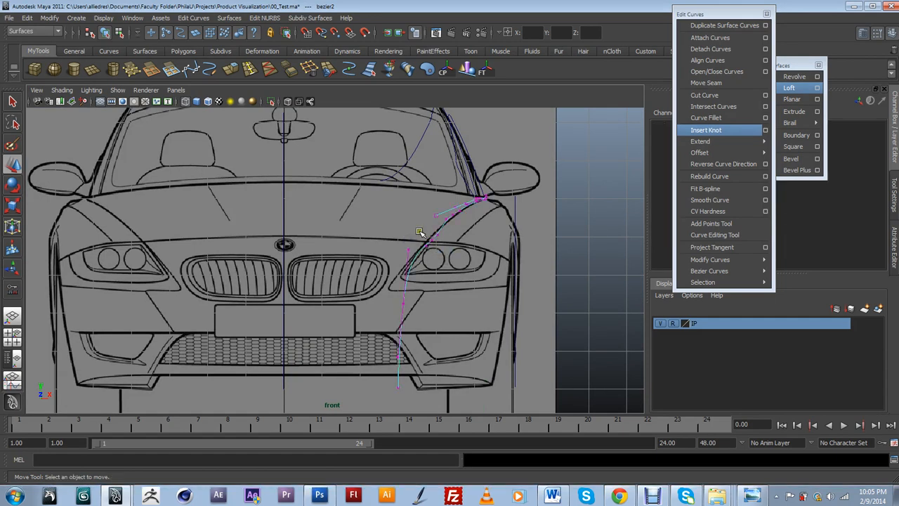
{"action": "scroll", "coordinate": [420, 231], "scroll_direction": "up", "scroll_amount": 4}
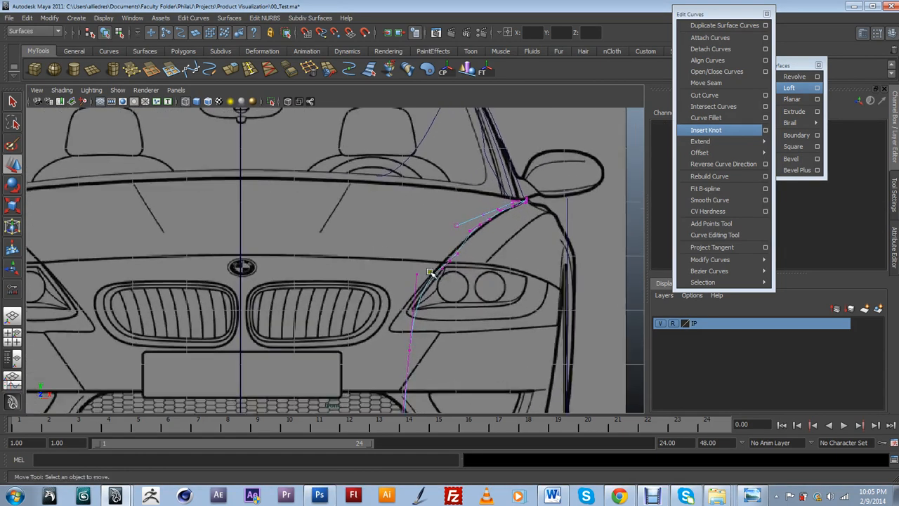
{"action": "left_click", "coordinate": [477, 258]}
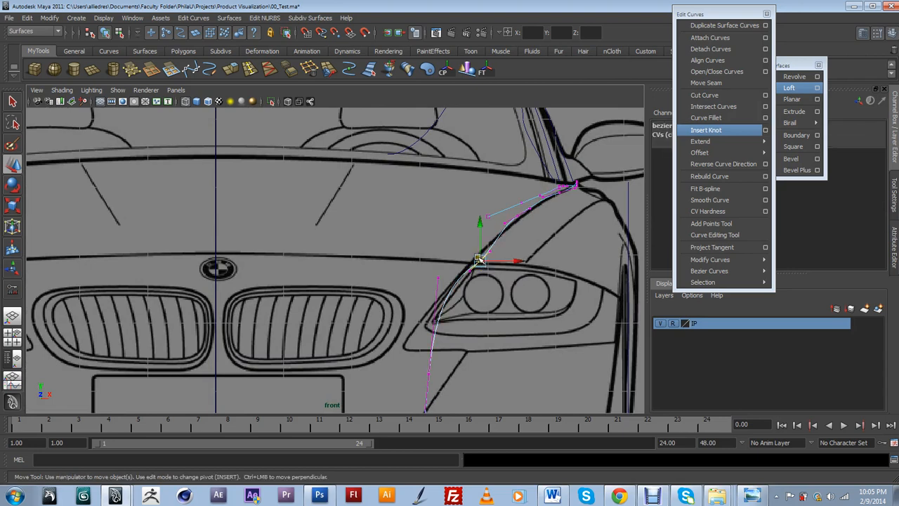
{"action": "left_click_drag", "start_coordinate": [477, 251], "coordinate": [480, 257]}
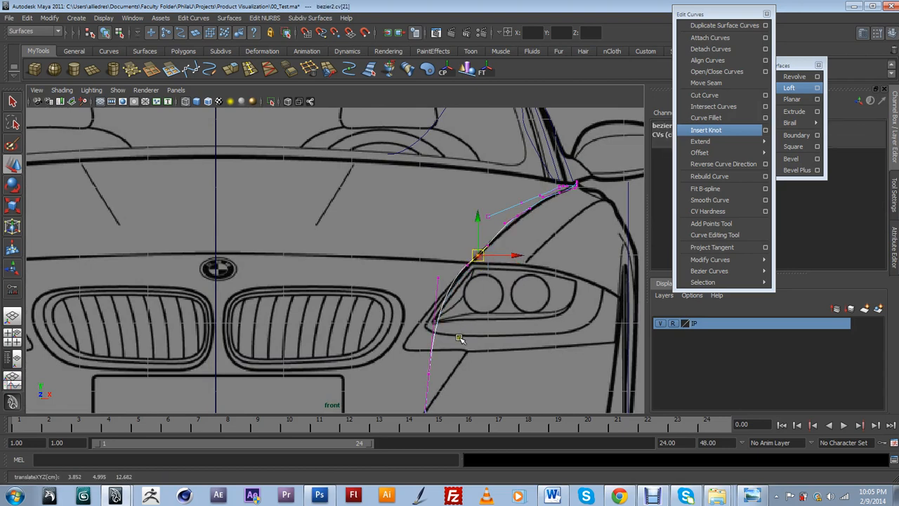
Shift the lower nose vertices of the shoulder curve slightly inward in the front view
{"action": "scroll", "coordinate": [461, 339], "scroll_direction": "down", "scroll_amount": 4}
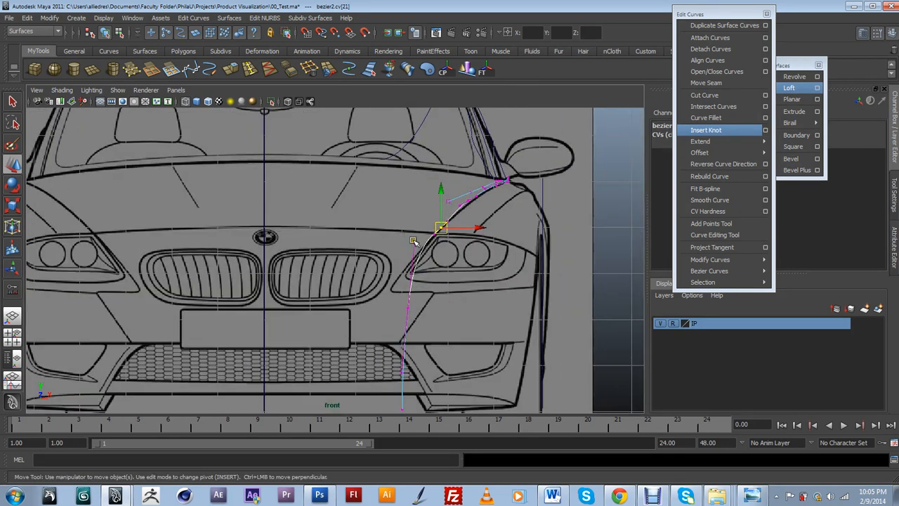
{"action": "scroll", "coordinate": [418, 333], "scroll_direction": "down", "scroll_amount": 1}
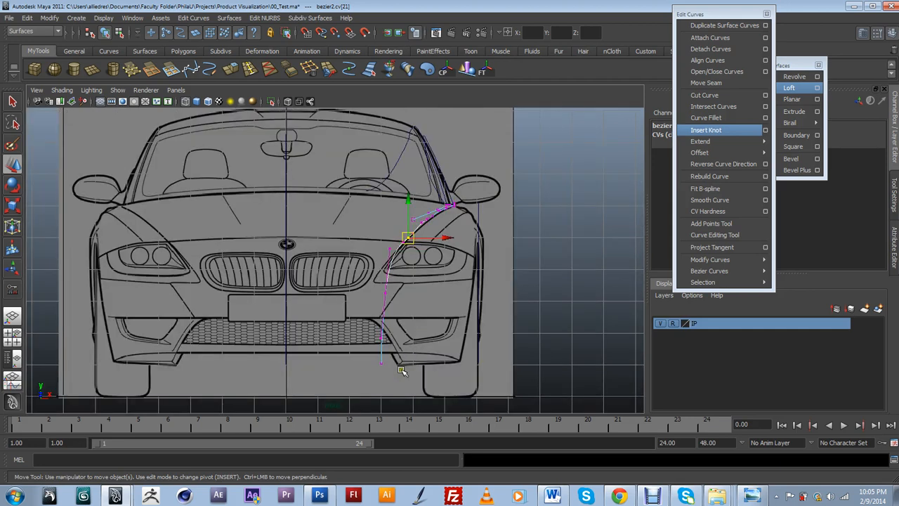
{"action": "left_click", "coordinate": [382, 312]}
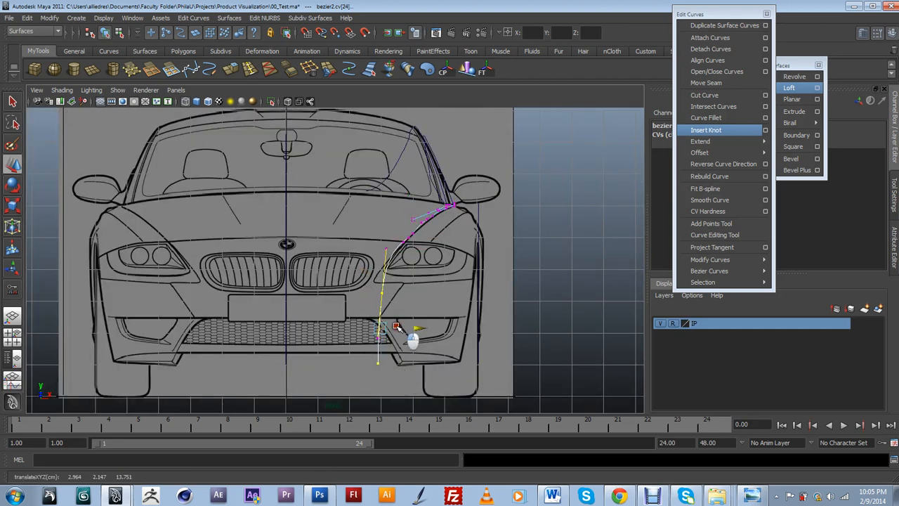
Align the shoulder curve's two vertices between the headlight and the side mirror with the front blueprint's hood line
{"action": "middle_click_drag", "start_coordinate": [464, 239], "coordinate": [392, 282], "text": "alt"}
{"action": "scroll", "coordinate": [372, 295], "scroll_direction": "up", "scroll_amount": 4}
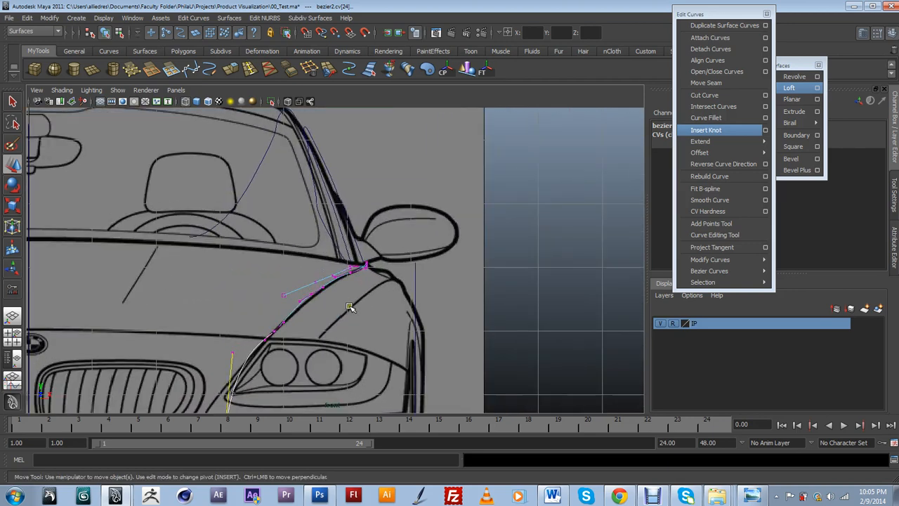
{"action": "left_click", "coordinate": [312, 303]}
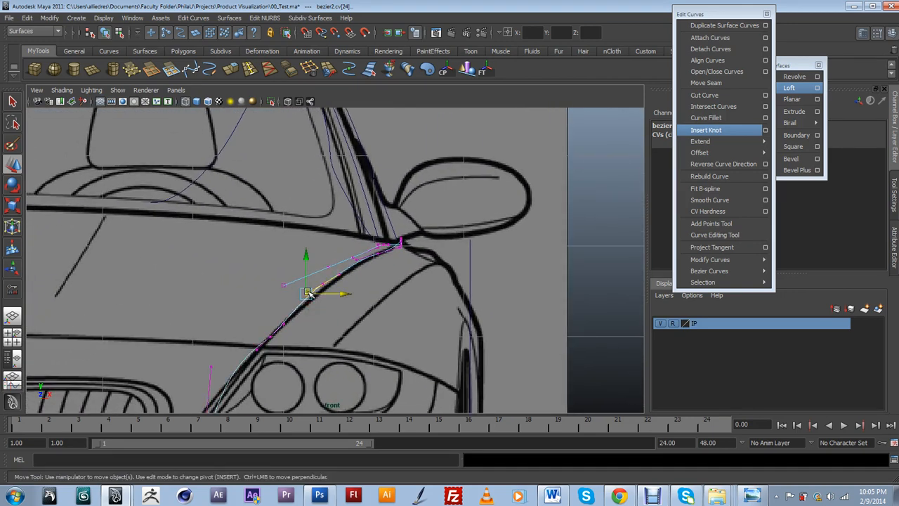
{"action": "left_click_drag", "start_coordinate": [309, 299], "coordinate": [324, 295]}
{"action": "left_click", "coordinate": [355, 264]}
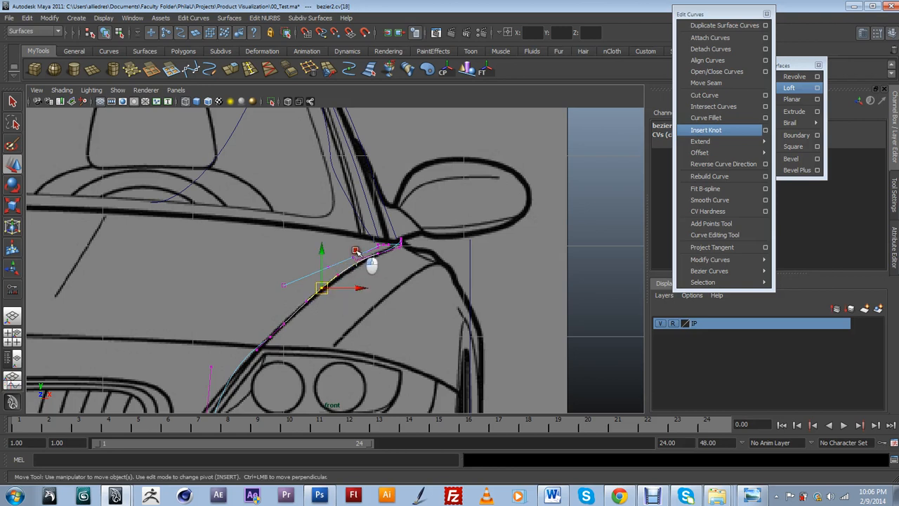
{"action": "left_click_drag", "start_coordinate": [358, 263], "coordinate": [358, 266]}
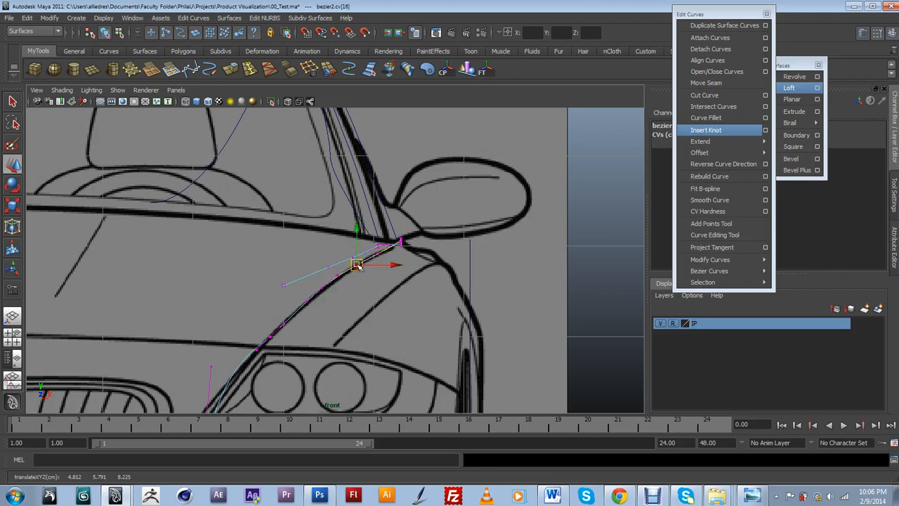
Leave control-vertex mode on the shoulder curve and examine all the profile curves against the blueprints in perspective
{"action": "left_click", "coordinate": [175, 90]}
{"action": "mouse_move", "coordinate": [200, 105]}
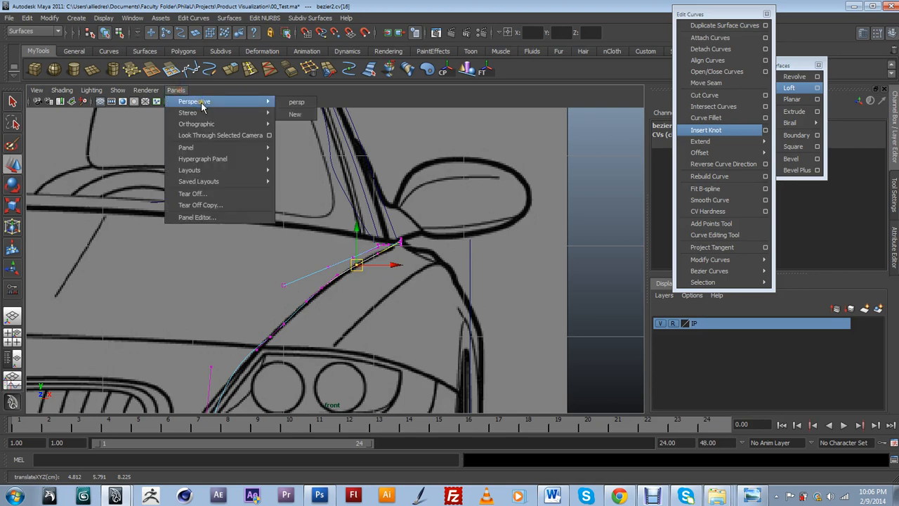
{"action": "left_click", "coordinate": [290, 103]}
{"action": "left_click_drag", "start_coordinate": [428, 271], "coordinate": [353, 297], "text": "alt"}
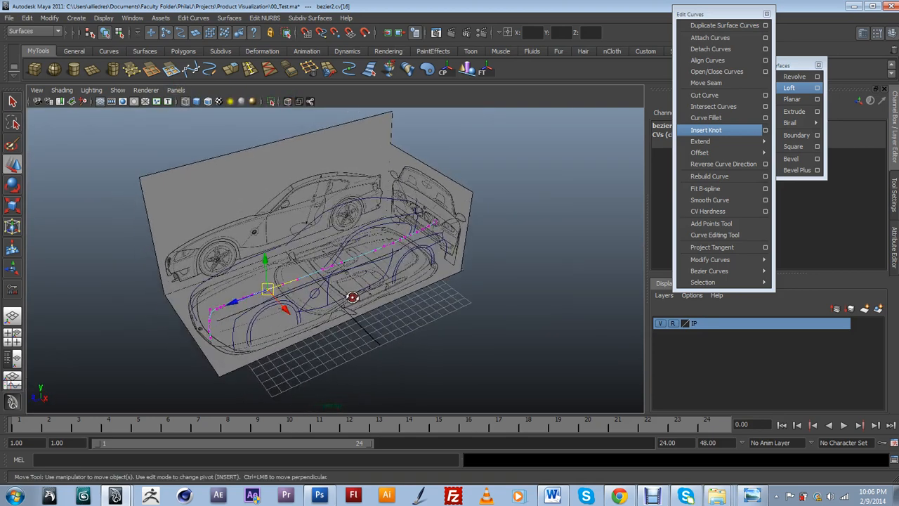
{"action": "left_click", "coordinate": [368, 253]}
{"action": "left_click", "coordinate": [418, 322]}
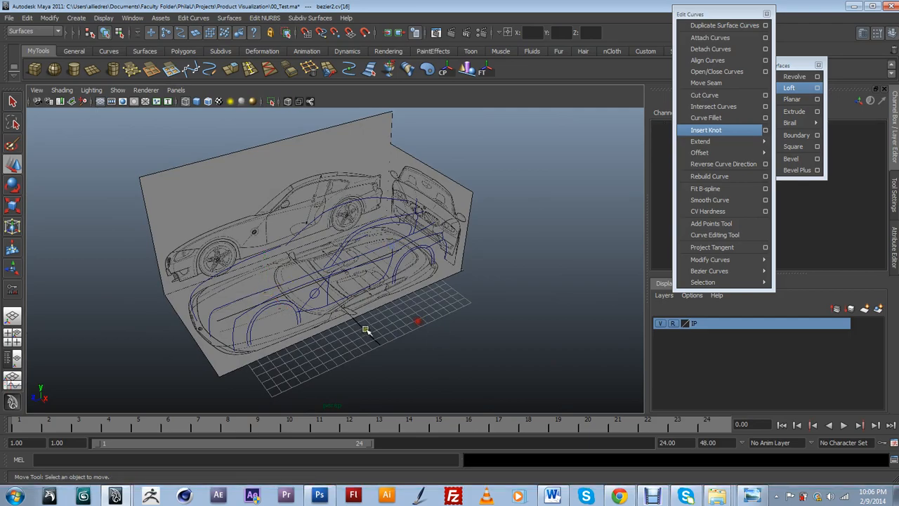
{"action": "left_click_drag", "start_coordinate": [388, 297], "coordinate": [275, 344], "text": "alt"}
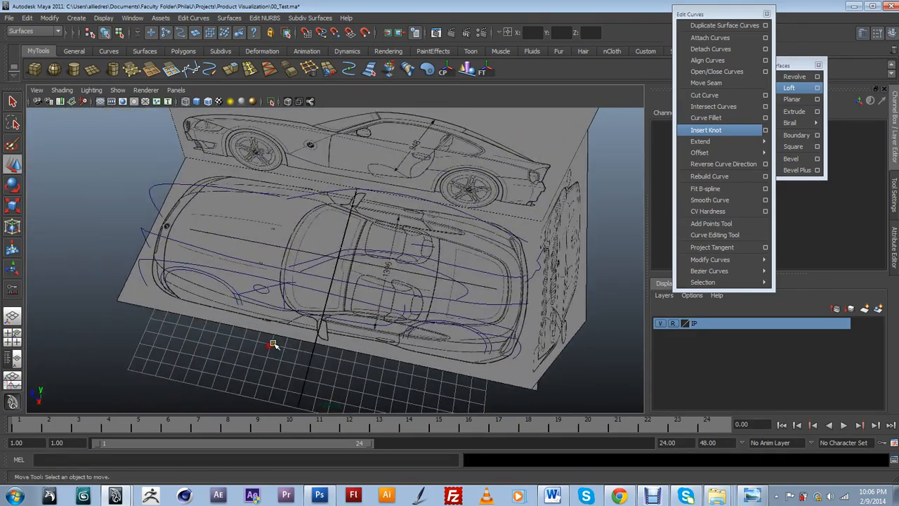
{"action": "scroll", "coordinate": [276, 343], "scroll_direction": "up", "scroll_amount": 6}
{"action": "scroll", "coordinate": [277, 338], "scroll_direction": "down", "scroll_amount": 3}
{"action": "left_click", "coordinate": [277, 326]}
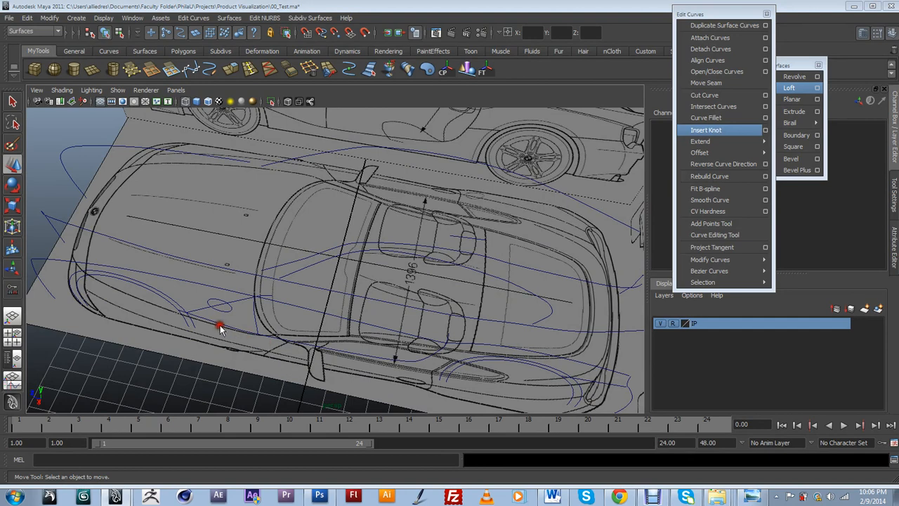
Select the roof-side curve in the top view and check where its front end meets the A-pillar near the side mirror
{"action": "left_click_drag", "start_coordinate": [219, 327], "coordinate": [219, 327]}
{"action": "scroll", "coordinate": [264, 310], "scroll_direction": "down", "scroll_amount": 1}
{"action": "scroll", "coordinate": [272, 313], "scroll_direction": "up", "scroll_amount": 2}
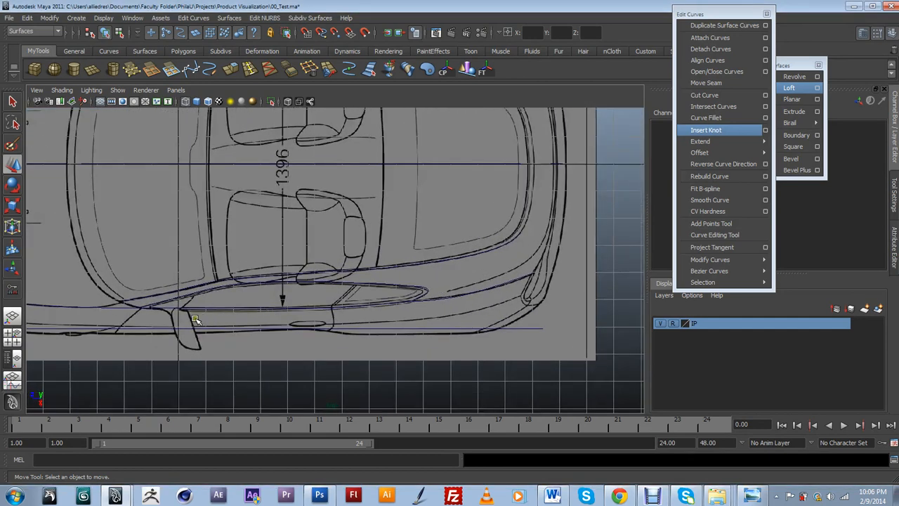
{"action": "scroll", "coordinate": [415, 274], "scroll_direction": "up", "scroll_amount": 5}
{"action": "left_click", "coordinate": [391, 247]}
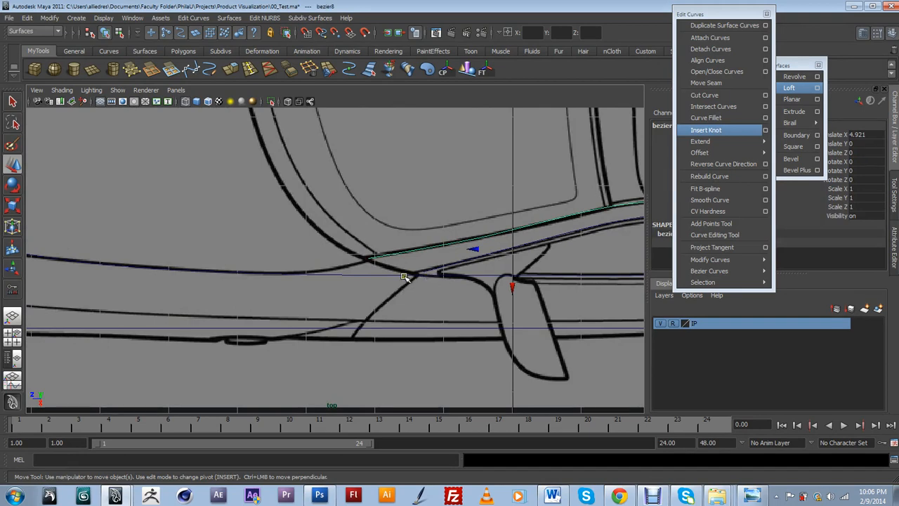
{"action": "scroll", "coordinate": [405, 276], "scroll_direction": "down", "scroll_amount": 3}
{"action": "scroll", "coordinate": [405, 276], "scroll_direction": "up", "scroll_amount": 3}
{"action": "scroll", "coordinate": [404, 276], "scroll_direction": "down", "scroll_amount": 3}
{"action": "scroll", "coordinate": [405, 276], "scroll_direction": "up", "scroll_amount": 2}
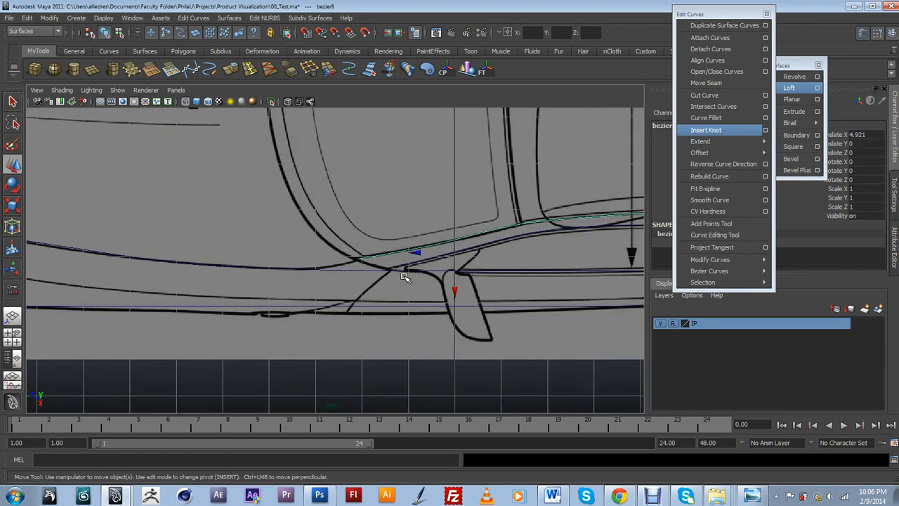
{"action": "scroll", "coordinate": [405, 276], "scroll_direction": "up", "scroll_amount": 2}
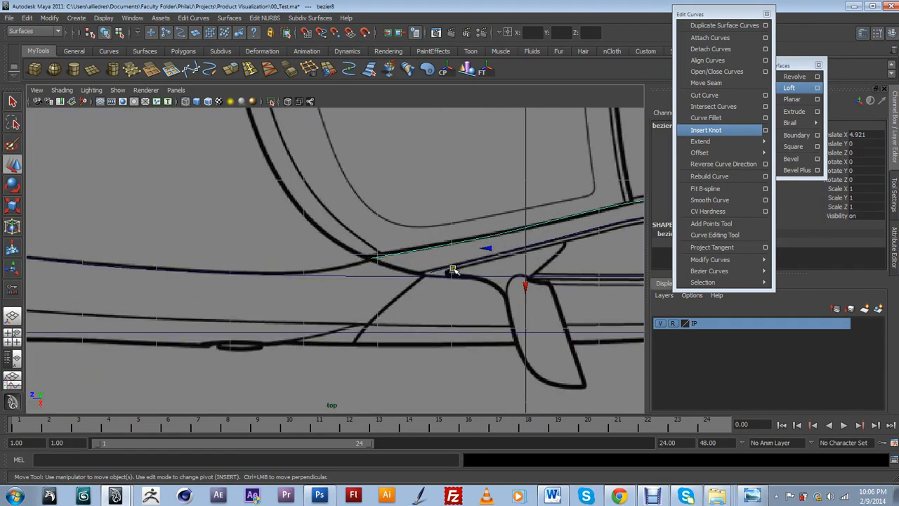
Edit the side-window curve's control vertices and move its front end vertex onto the A-pillar base corner in the top blueprint
{"action": "left_click", "coordinate": [454, 269]}
{"action": "left_click", "coordinate": [461, 267]}
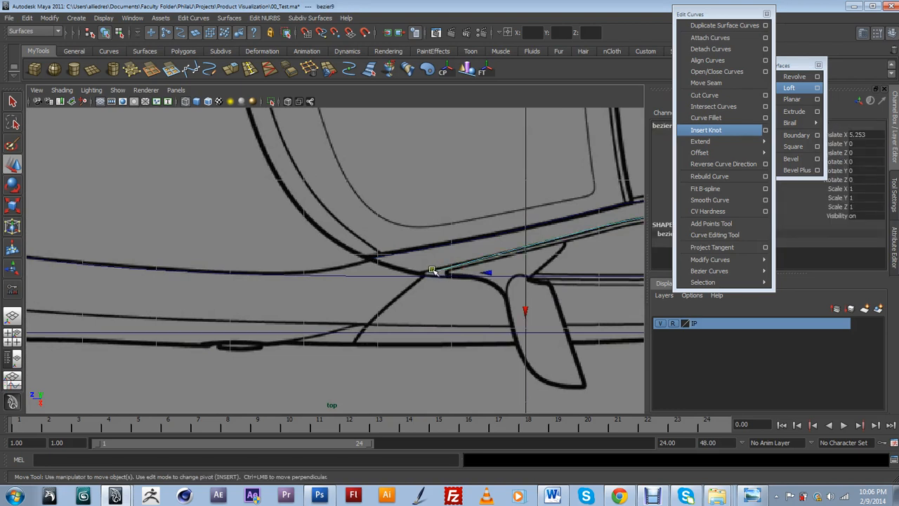
{"action": "left_click", "coordinate": [455, 267]}
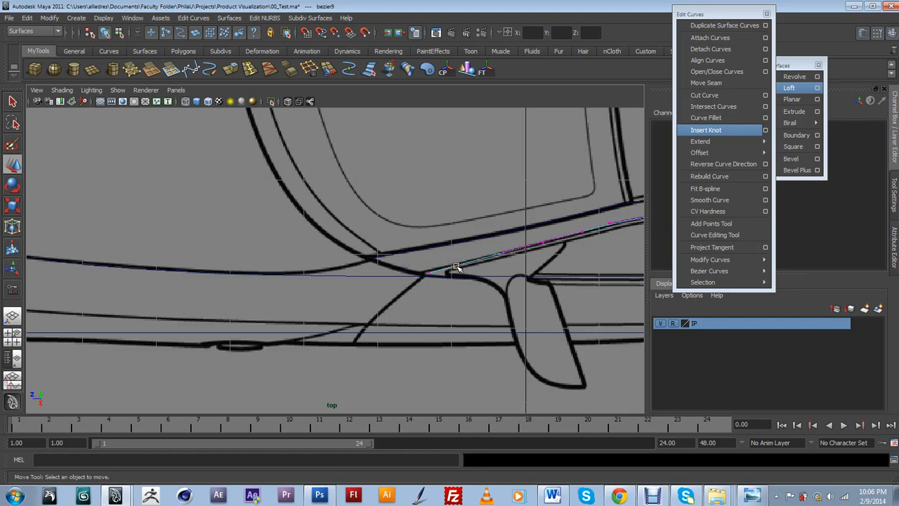
{"action": "scroll", "coordinate": [452, 267], "scroll_direction": "up", "scroll_amount": 4}
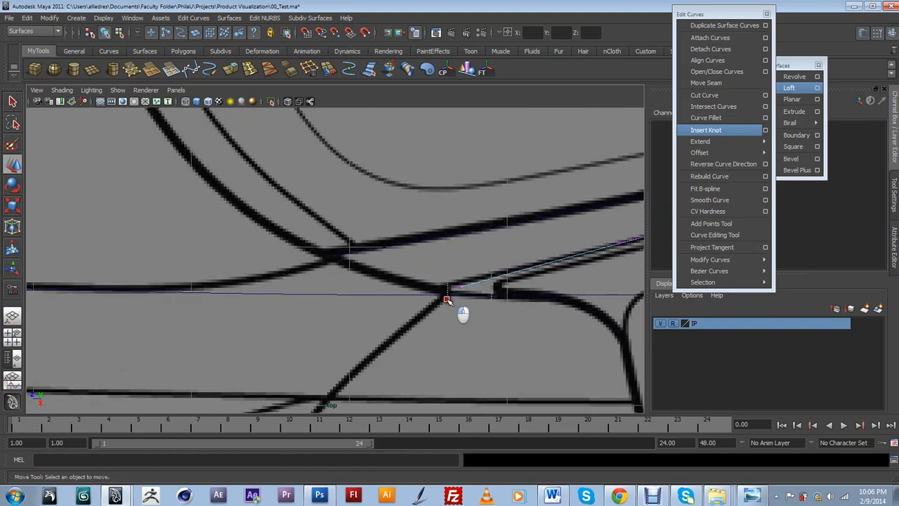
{"action": "left_click", "coordinate": [460, 290]}
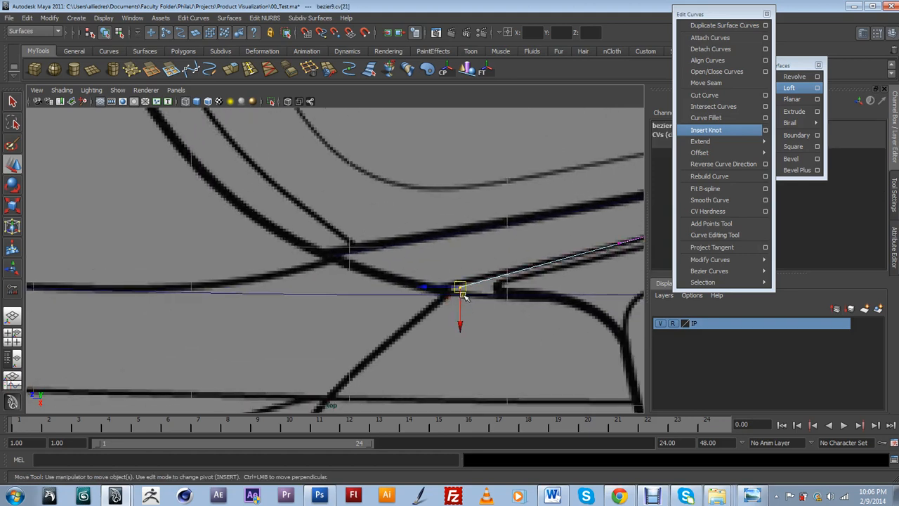
{"action": "left_click_drag", "start_coordinate": [460, 288], "coordinate": [437, 298]}
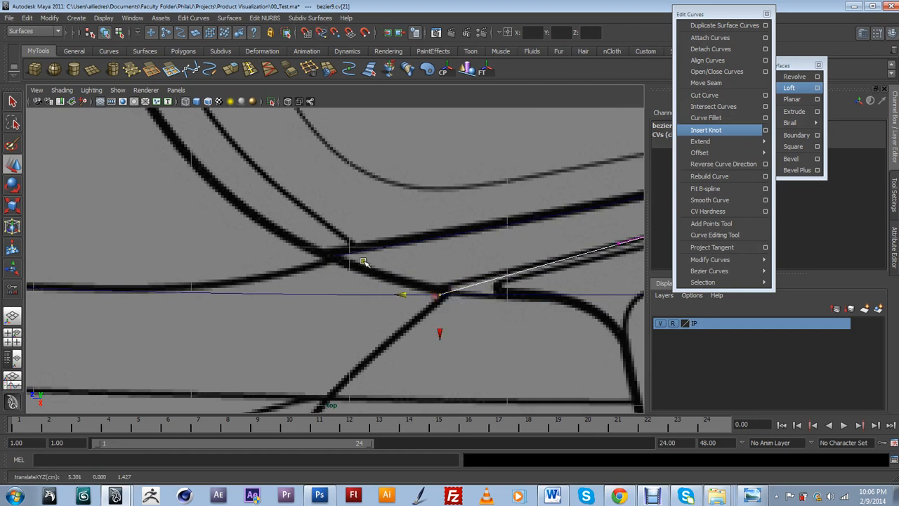
Reselect the side-window curve and shift its front end vertex slightly farther forward, past the A-pillar base corner, in the top view
{"action": "left_click", "coordinate": [366, 255]}
{"action": "scroll", "coordinate": [366, 255], "scroll_direction": "down", "scroll_amount": 5}
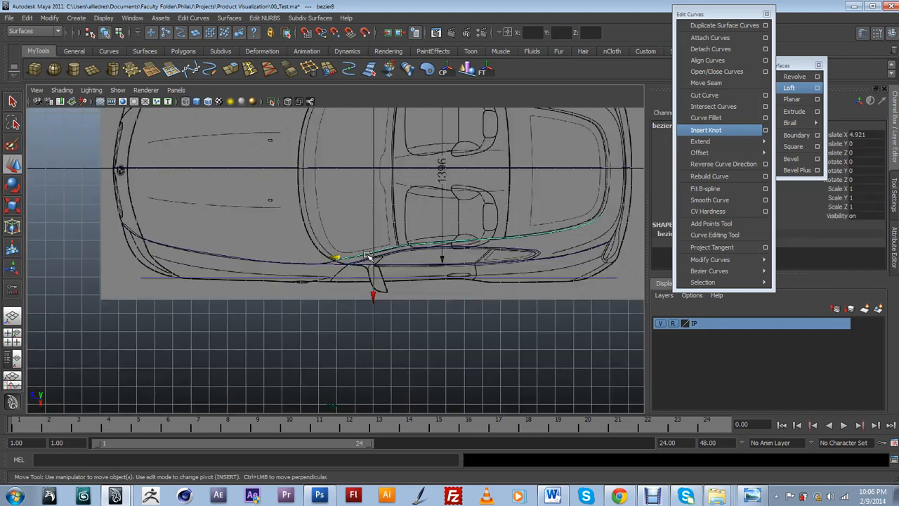
{"action": "scroll", "coordinate": [366, 255], "scroll_direction": "up", "scroll_amount": 5}
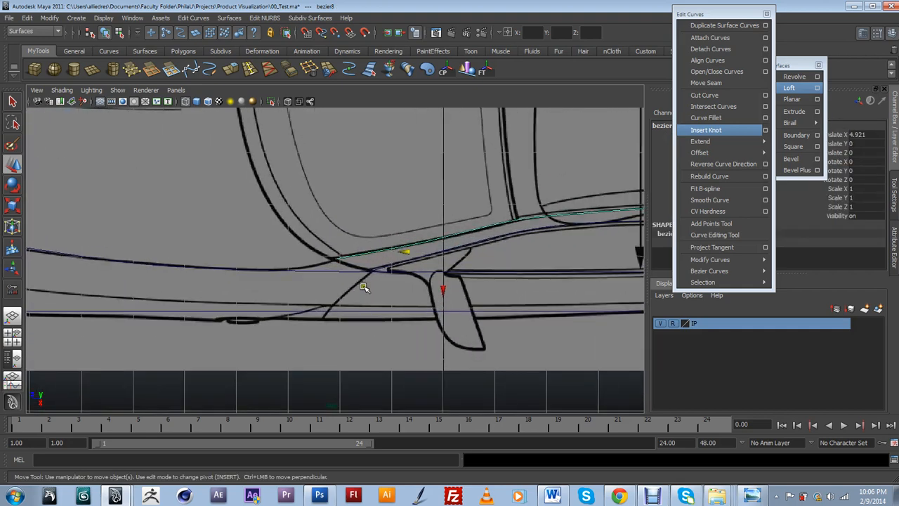
{"action": "scroll", "coordinate": [365, 284], "scroll_direction": "up", "scroll_amount": 5}
{"action": "left_click_drag", "start_coordinate": [438, 293], "coordinate": [443, 289]}
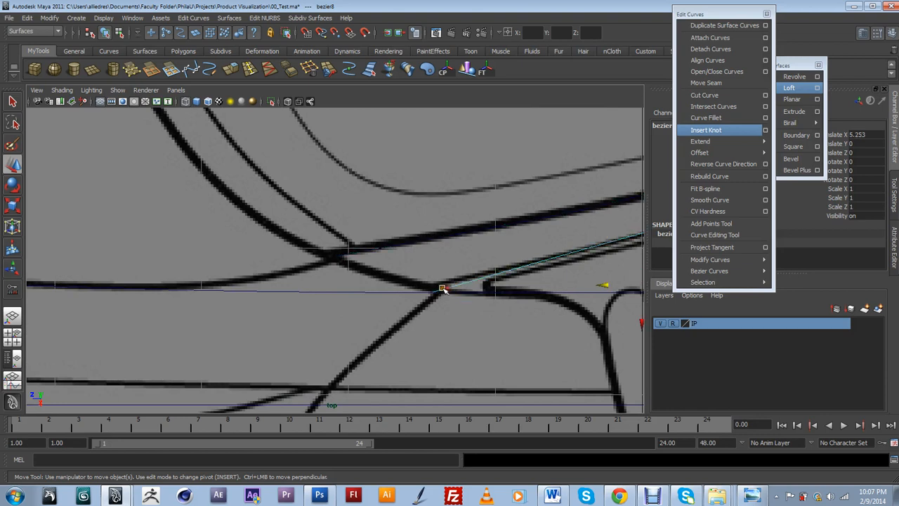
{"action": "left_click", "coordinate": [439, 289]}
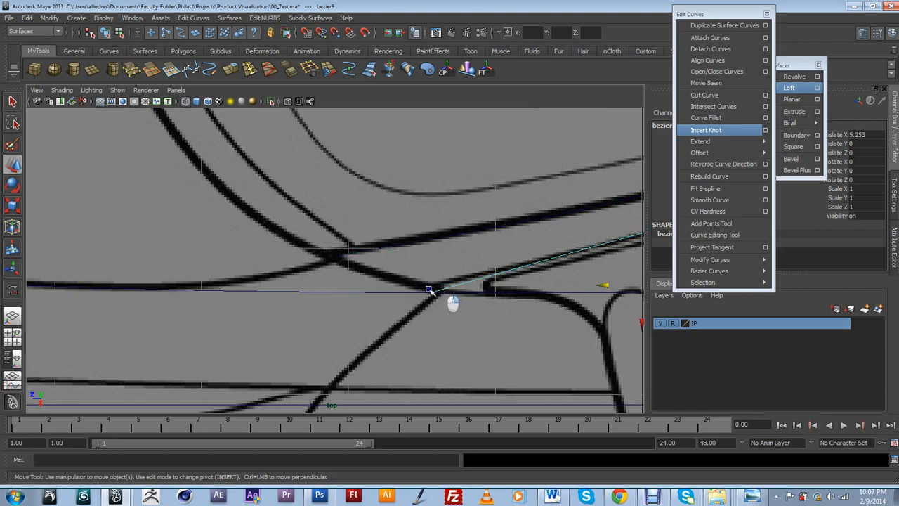
{"action": "left_click", "coordinate": [431, 286]}
{"action": "left_click", "coordinate": [432, 294]}
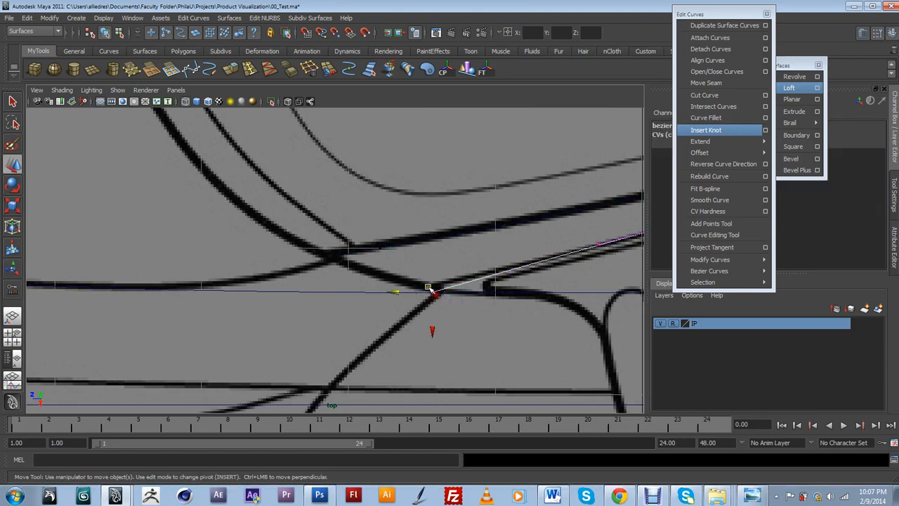
{"action": "left_click_drag", "start_coordinate": [432, 292], "coordinate": [411, 292]}
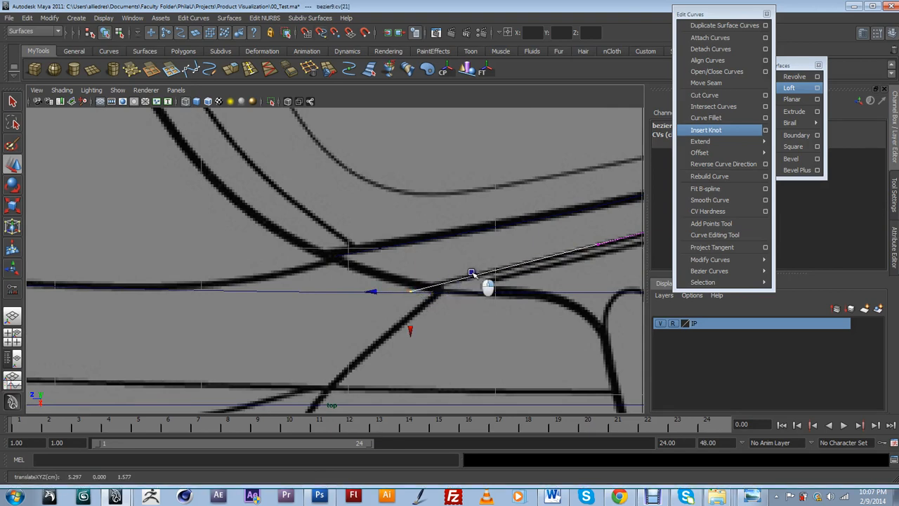
Deselect the side-window curve, examine the curves in perspective and select the outer body-side curve above the wheel arches
{"action": "scroll", "coordinate": [464, 282], "scroll_direction": "down", "scroll_amount": 5}
{"action": "left_click", "coordinate": [395, 337]}
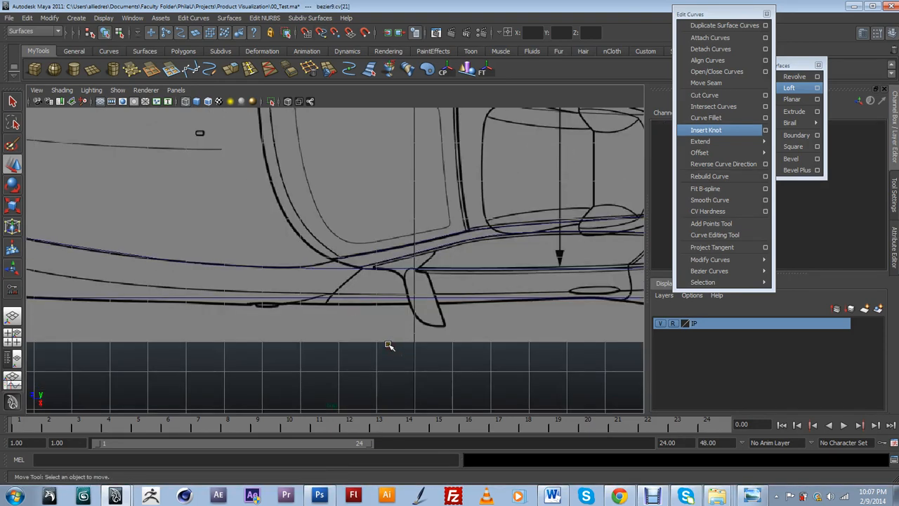
{"action": "scroll", "coordinate": [389, 344], "scroll_direction": "down", "scroll_amount": 5}
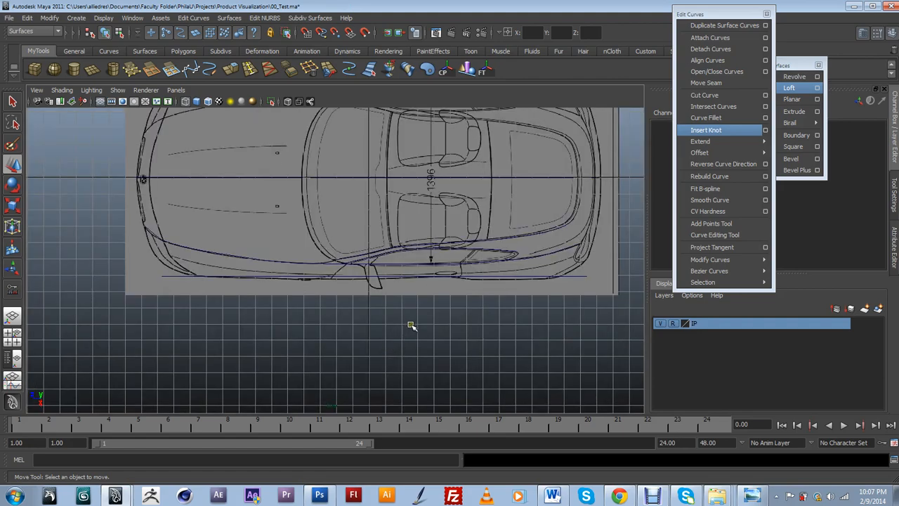
{"action": "left_click_drag", "start_coordinate": [391, 309], "coordinate": [348, 265], "text": "alt"}
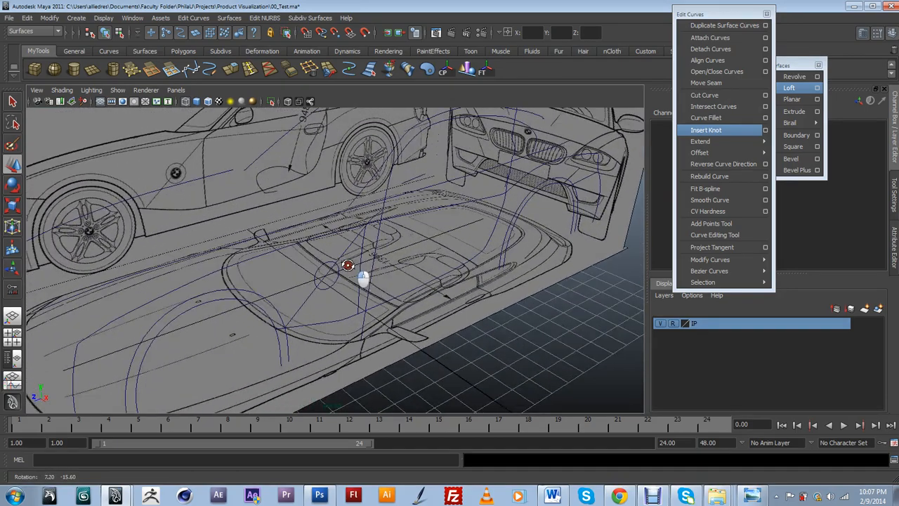
{"action": "left_click_drag", "start_coordinate": [360, 193], "coordinate": [327, 282], "text": "alt"}
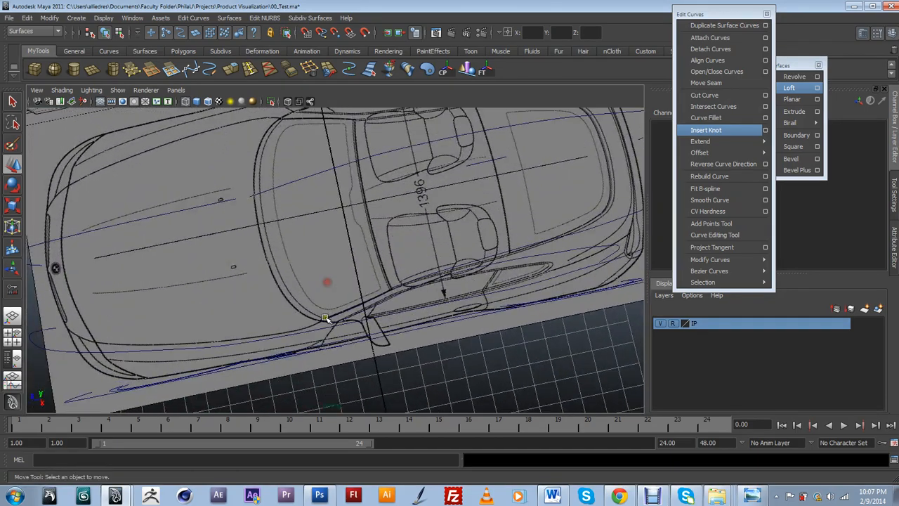
{"action": "left_click_drag", "start_coordinate": [322, 245], "coordinate": [422, 222], "text": "alt"}
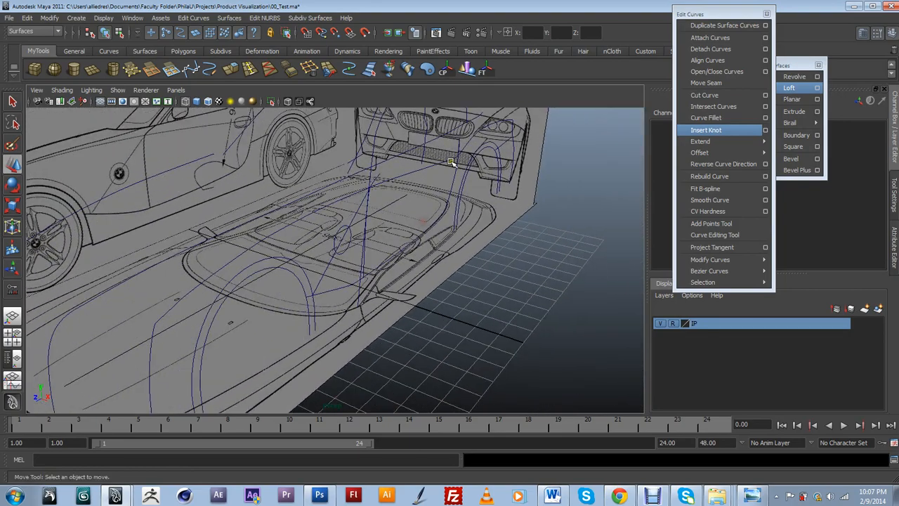
{"action": "left_click", "coordinate": [448, 160]}
{"action": "scroll", "coordinate": [433, 201], "scroll_direction": "down", "scroll_amount": 4}
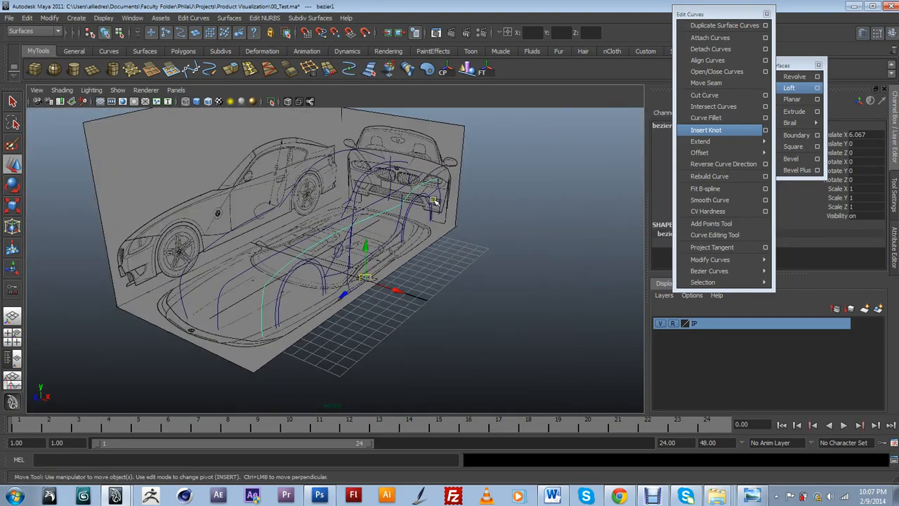
Shift the whole outer body-side curve inward in the top view to a Translate X of 5.987
{"action": "left_click", "coordinate": [369, 252]}
{"action": "left_click_drag", "start_coordinate": [369, 253], "coordinate": [335, 252]}
{"action": "scroll", "coordinate": [394, 262], "scroll_direction": "up", "scroll_amount": 1}
{"action": "scroll", "coordinate": [393, 262], "scroll_direction": "up", "scroll_amount": 2}
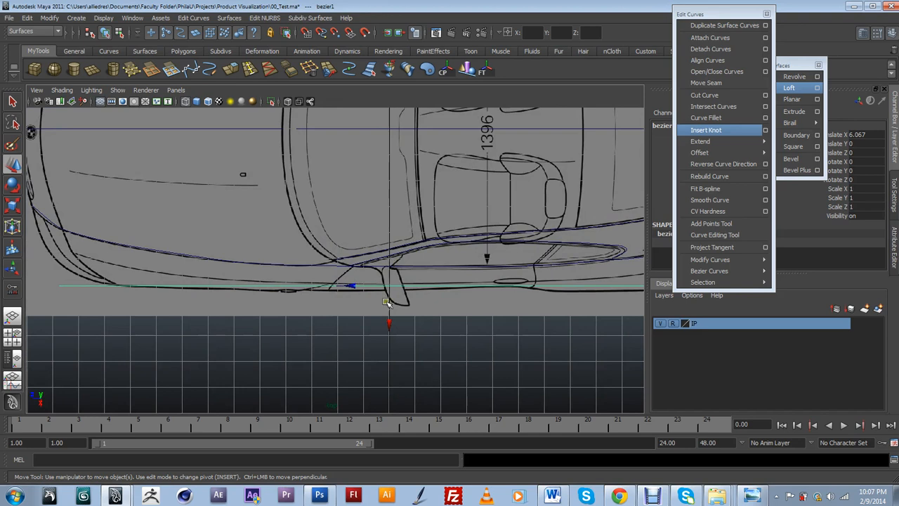
{"action": "left_click_drag", "start_coordinate": [391, 311], "coordinate": [393, 315]}
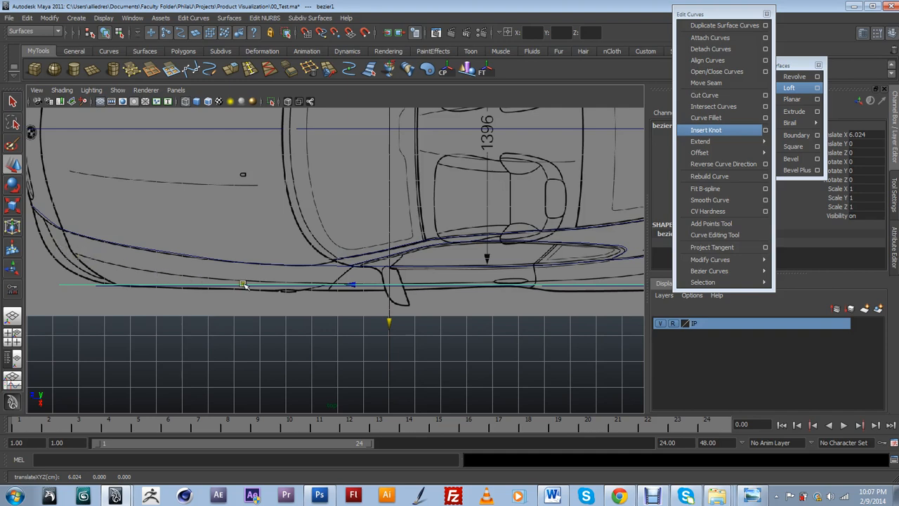
{"action": "scroll", "coordinate": [544, 315], "scroll_direction": "down", "scroll_amount": 4}
{"action": "scroll", "coordinate": [544, 315], "scroll_direction": "up", "scroll_amount": 4}
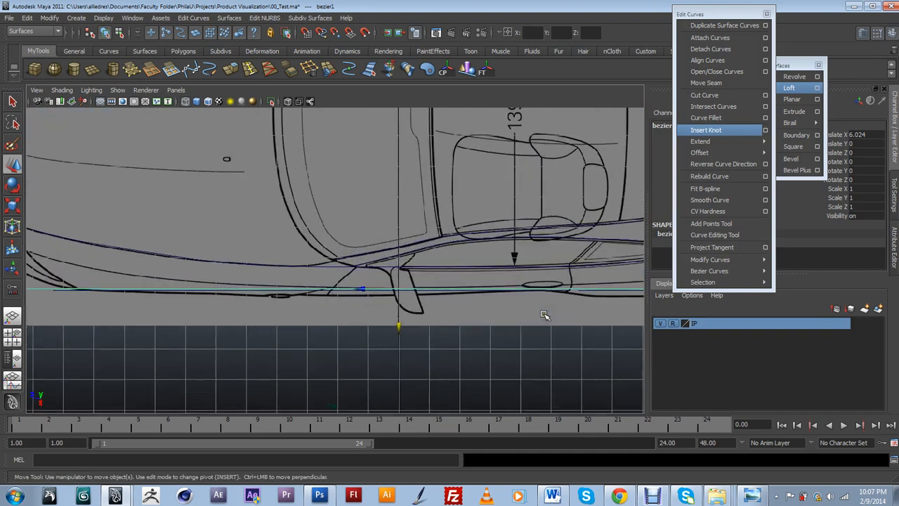
{"action": "left_click_drag", "start_coordinate": [399, 320], "coordinate": [400, 317]}
Show the outer body-side curve's control vertices and nudge its vertex below the A-pillar base slightly inward in the top view
{"action": "middle_click_drag", "start_coordinate": [317, 325], "coordinate": [422, 309], "text": "alt"}
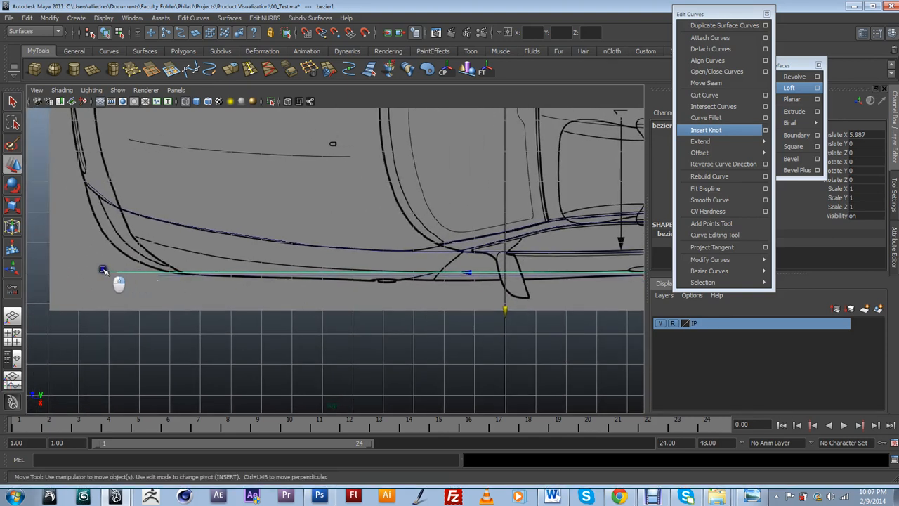
{"action": "left_click", "coordinate": [125, 287]}
{"action": "scroll", "coordinate": [316, 308], "scroll_direction": "down", "scroll_amount": 1}
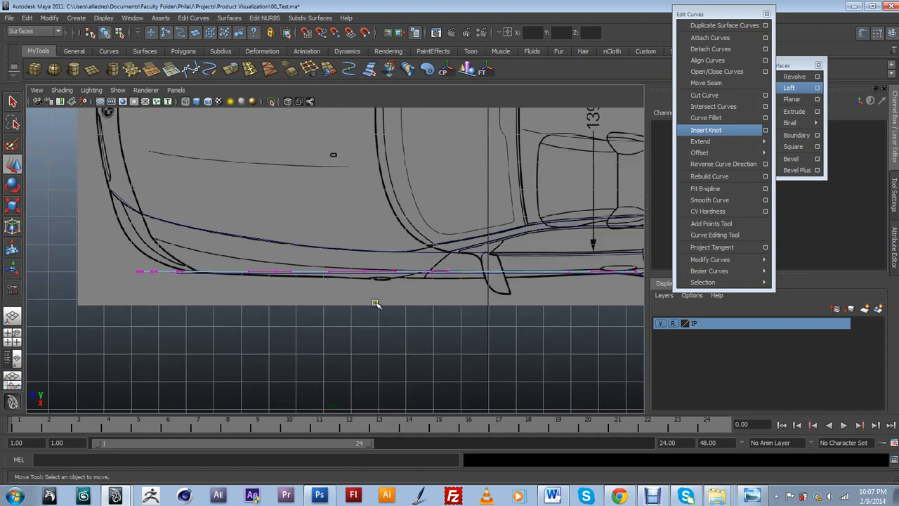
{"action": "scroll", "coordinate": [345, 305], "scroll_direction": "up", "scroll_amount": 2}
{"action": "left_click", "coordinate": [413, 283]}
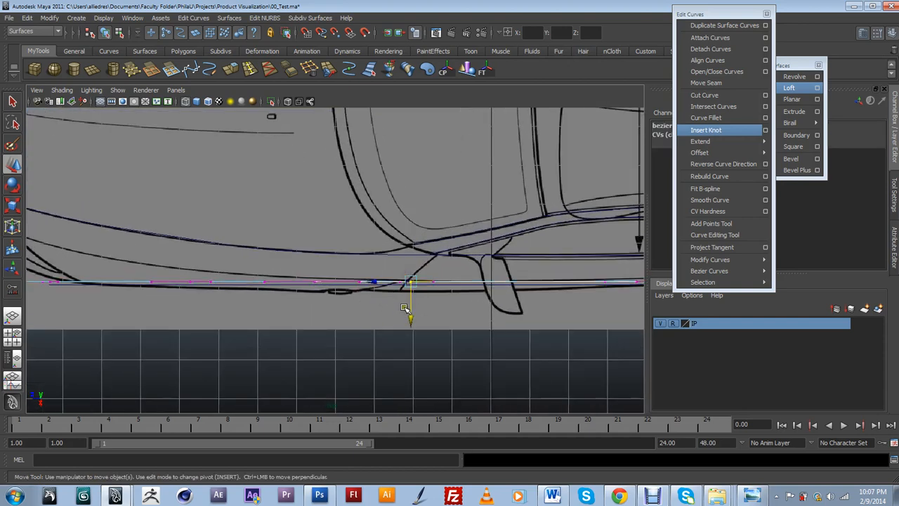
{"action": "left_click_drag", "start_coordinate": [411, 302], "coordinate": [411, 301]}
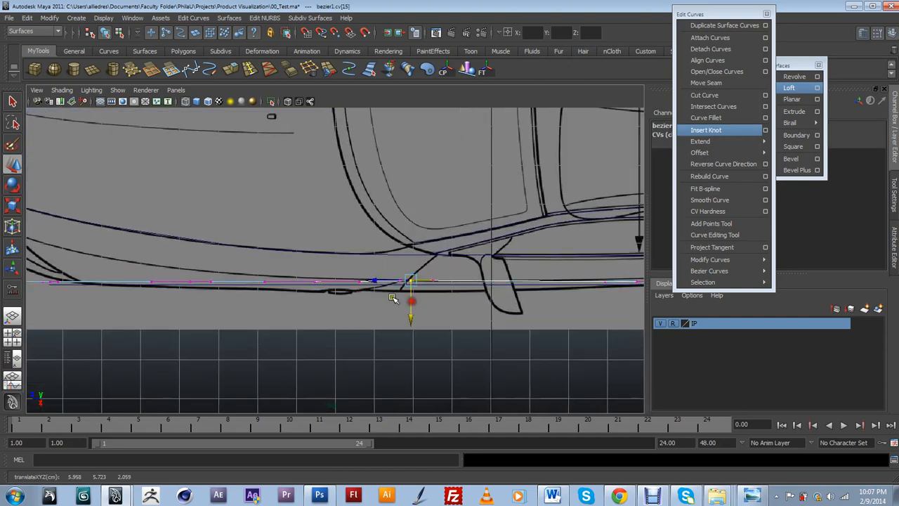
Shift the outer body-side curve's vertices between the A-pillar base and the headlight inward onto the fender crease line in the top view
{"action": "left_click_drag", "start_coordinate": [326, 292], "coordinate": [361, 281]}
{"action": "middle_click_drag", "start_coordinate": [270, 293], "coordinate": [371, 310], "text": "alt"}
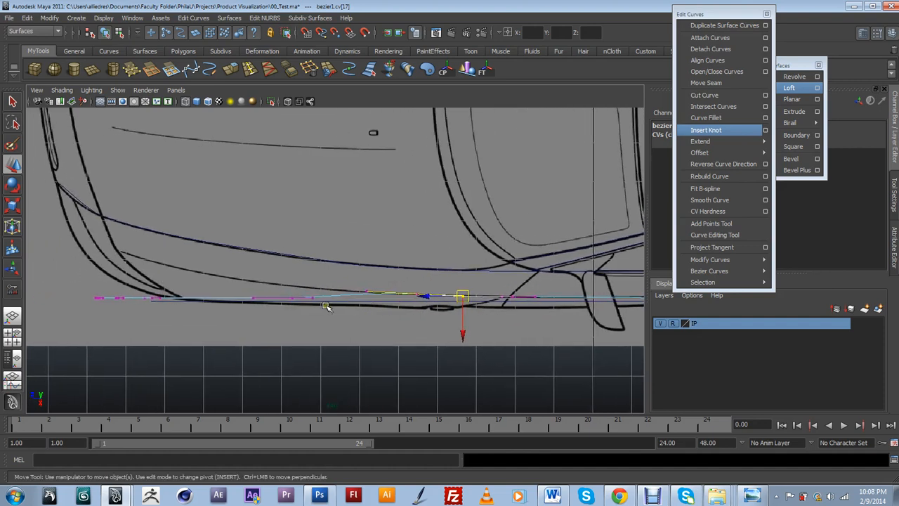
{"action": "scroll", "coordinate": [316, 302], "scroll_direction": "up", "scroll_amount": 2}
{"action": "left_click_drag", "start_coordinate": [271, 294], "coordinate": [300, 324]}
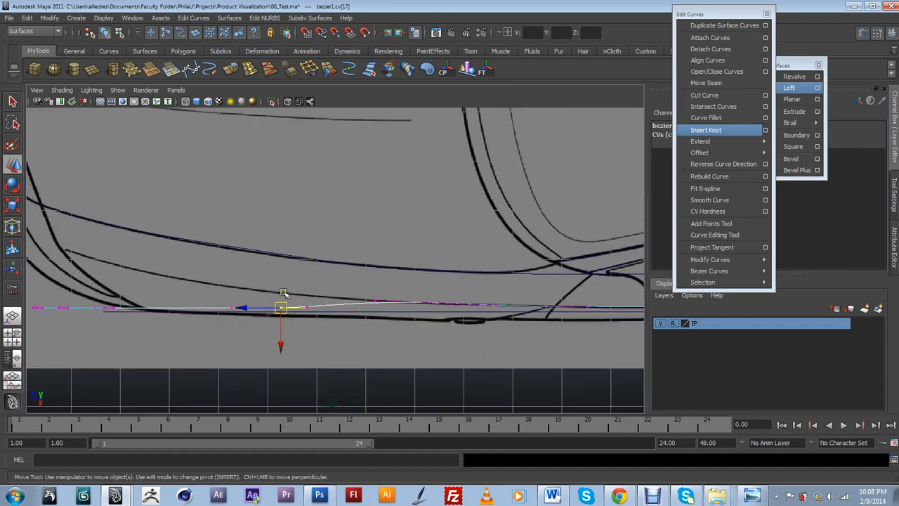
{"action": "left_click_drag", "start_coordinate": [283, 292], "coordinate": [317, 300]}
{"action": "middle_click_drag", "start_coordinate": [196, 323], "coordinate": [345, 339], "text": "alt"}
{"action": "scroll", "coordinate": [345, 340], "scroll_direction": "up", "scroll_amount": 3}
{"action": "left_click_drag", "start_coordinate": [215, 336], "coordinate": [243, 291]}
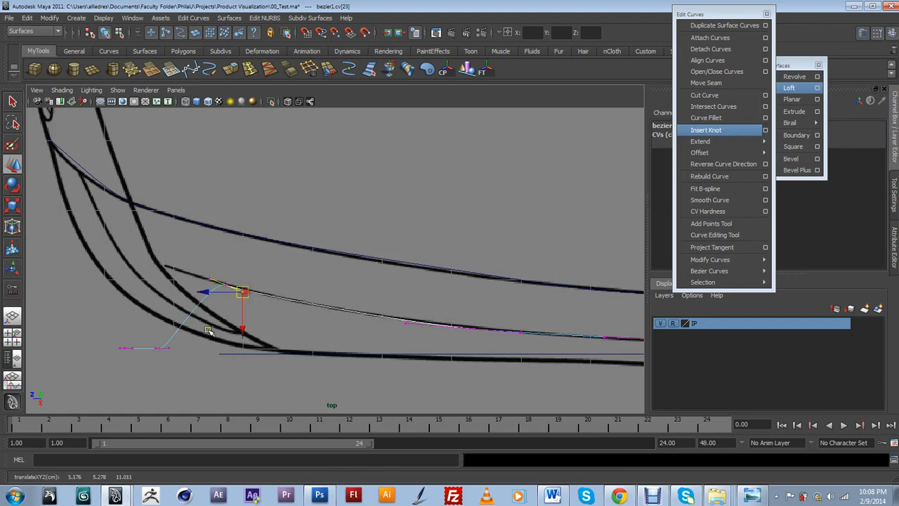
Move the curve's vertex nearest the headlight's inner edge inward onto the front end of the fender crease in the top view
{"action": "mouse_move", "coordinate": [200, 334]}
{"action": "middle_mouse_down", "text": "alt"}
{"action": "mouse_move", "coordinate": [280, 323]}
{"action": "mouse_move", "coordinate": [188, 324]}
{"action": "middle_mouse_up", "text": "alt"}
{"action": "scroll", "coordinate": [253, 340], "scroll_direction": "down", "scroll_amount": 7}
{"action": "middle_click_drag", "start_coordinate": [376, 329], "coordinate": [154, 315], "text": "alt"}
{"action": "scroll", "coordinate": [257, 339], "scroll_direction": "up", "scroll_amount": 1}
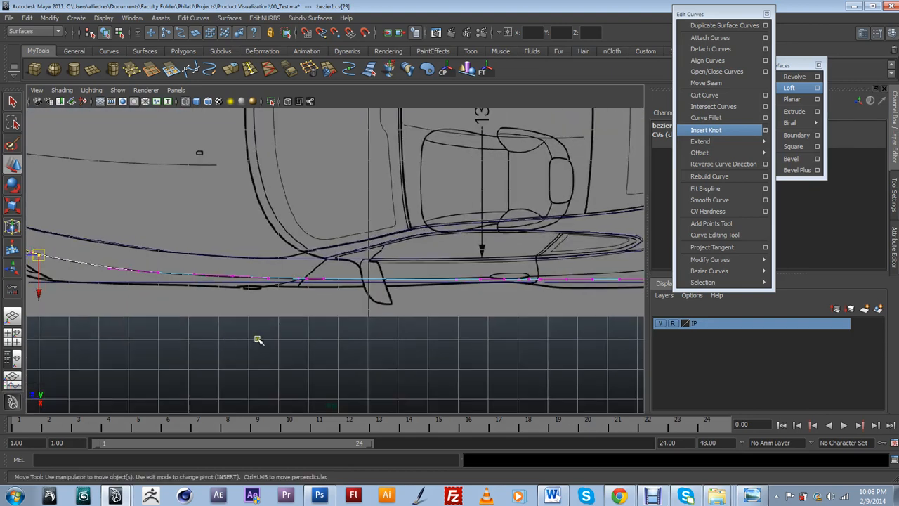
{"action": "middle_click_drag", "start_coordinate": [530, 353], "coordinate": [272, 344], "text": "alt"}
{"action": "right_click_drag", "start_coordinate": [295, 341], "coordinate": [485, 334], "text": "alt"}
{"action": "middle_click_drag", "start_coordinate": [346, 339], "coordinate": [479, 339], "text": "alt"}
{"action": "right_click_drag", "start_coordinate": [480, 340], "coordinate": [102, 274], "text": "alt"}
{"action": "middle_click_drag", "start_coordinate": [111, 250], "coordinate": [430, 281], "text": "alt"}
{"action": "scroll", "coordinate": [422, 284], "scroll_direction": "up", "scroll_amount": 6}
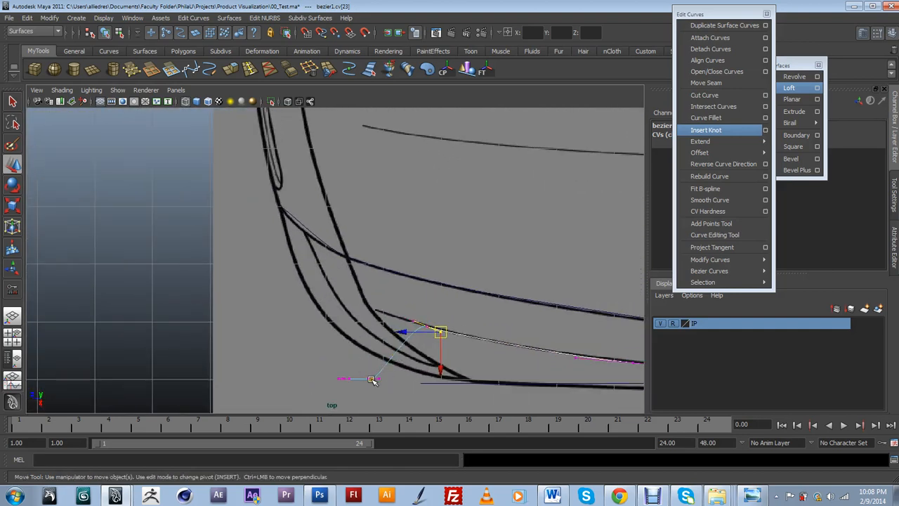
{"action": "left_click", "coordinate": [372, 379]}
{"action": "left_click_drag", "start_coordinate": [372, 395], "coordinate": [380, 325]}
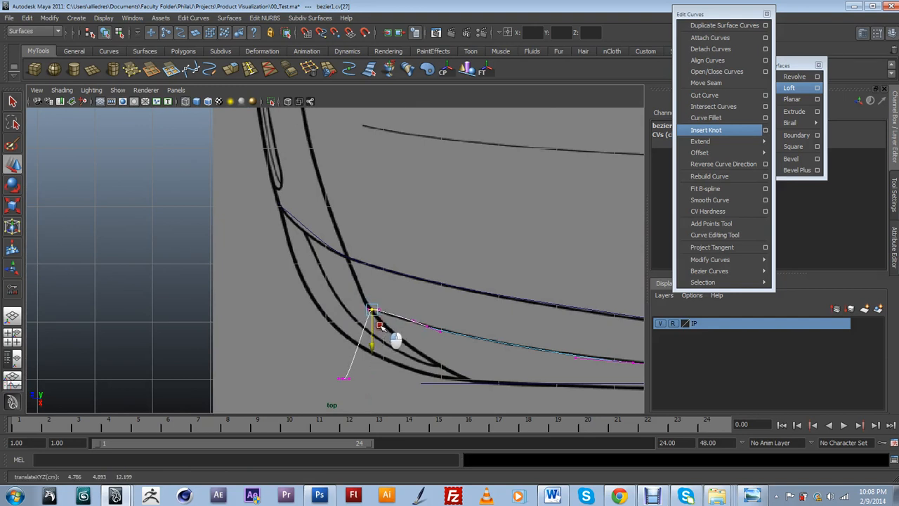
Bring the curve's remaining front vertices inward so that it continues across the headlight to the front bumper outline
{"action": "left_click", "coordinate": [344, 377]}
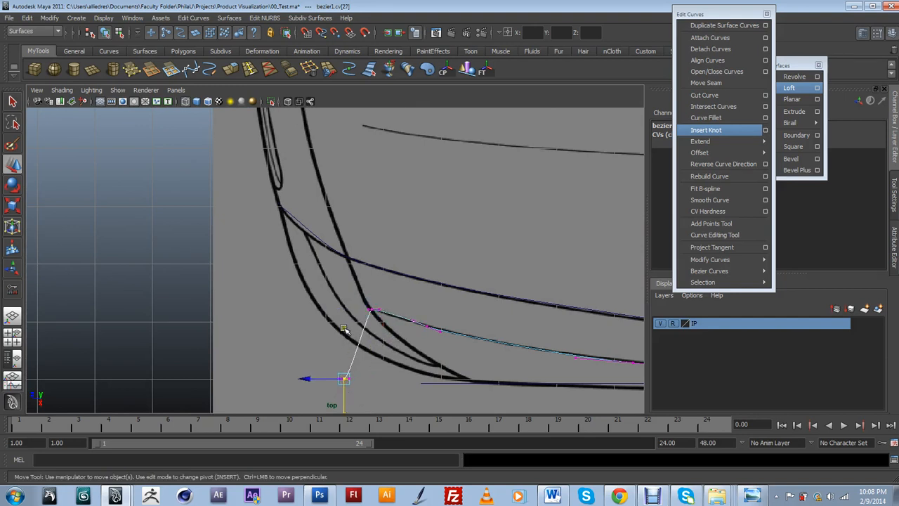
{"action": "mouse_move", "coordinate": [343, 328]}
{"action": "left_mouse_down"}
{"action": "mouse_move", "coordinate": [344, 316]}
{"action": "mouse_move", "coordinate": [344, 327]}
{"action": "left_mouse_up"}
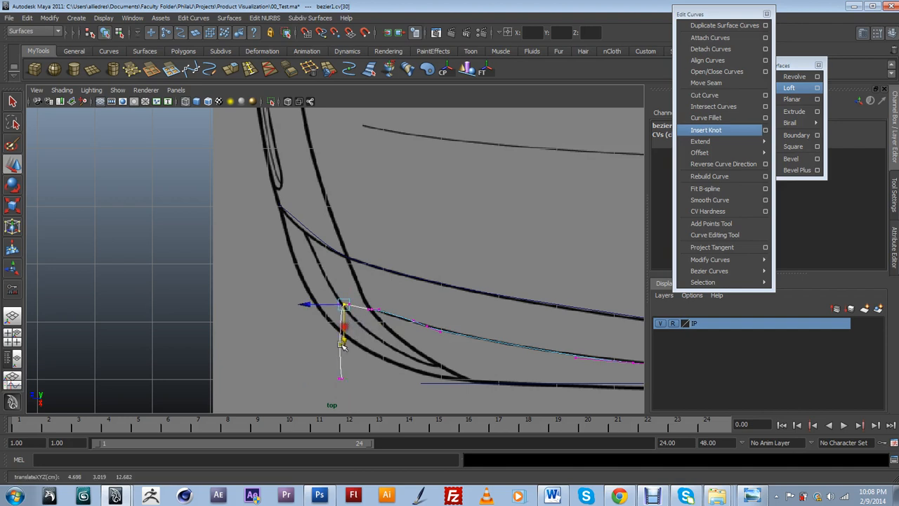
{"action": "left_click", "coordinate": [341, 380]}
{"action": "mouse_move", "coordinate": [316, 320]}
{"action": "middle_mouse_down"}
{"action": "mouse_move", "coordinate": [316, 302]}
{"action": "mouse_move", "coordinate": [328, 314]}
{"action": "middle_mouse_up"}
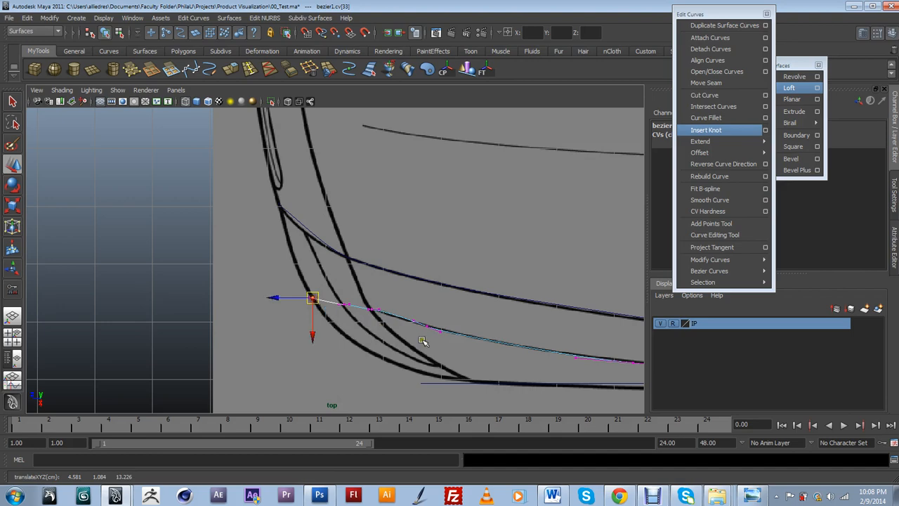
Fine-tune the vertices around the headlight's inner edge to smooth the front of the outer body-side curve
{"action": "left_click", "coordinate": [413, 321]}
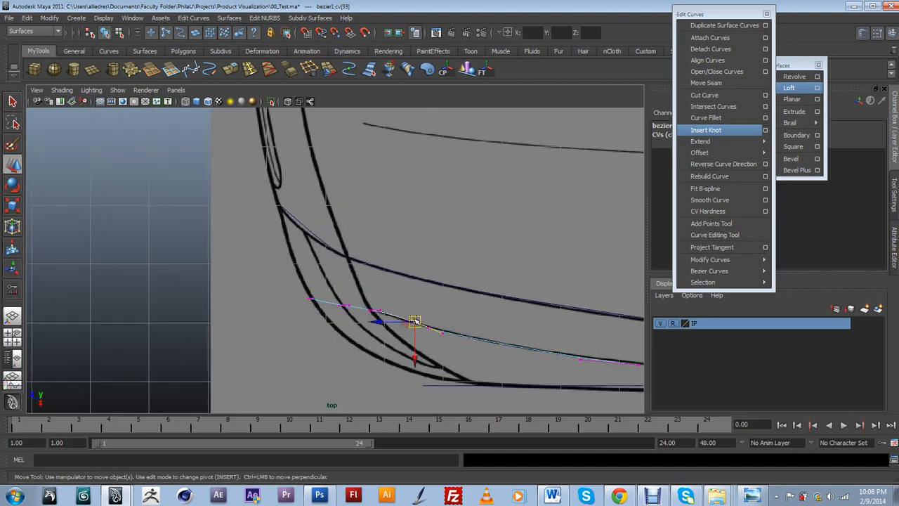
{"action": "middle_click_drag", "start_coordinate": [414, 322], "coordinate": [358, 310]}
{"action": "left_click", "coordinate": [383, 316]}
{"action": "left_click", "coordinate": [349, 306]}
Nudge the curve's vertices along the door, between the mirror and the door handle, inward onto the blueprint line in the top view
{"action": "scroll", "coordinate": [386, 308], "scroll_direction": "down", "scroll_amount": 3}
{"action": "middle_click_drag", "start_coordinate": [488, 310], "coordinate": [315, 275], "text": "alt"}
{"action": "middle_click_drag", "start_coordinate": [558, 279], "coordinate": [232, 248], "text": "alt"}
{"action": "middle_click_drag", "start_coordinate": [414, 297], "coordinate": [389, 315], "text": "alt"}
{"action": "scroll", "coordinate": [388, 314], "scroll_direction": "up", "scroll_amount": 3}
{"action": "scroll", "coordinate": [381, 331], "scroll_direction": "up", "scroll_amount": 3}
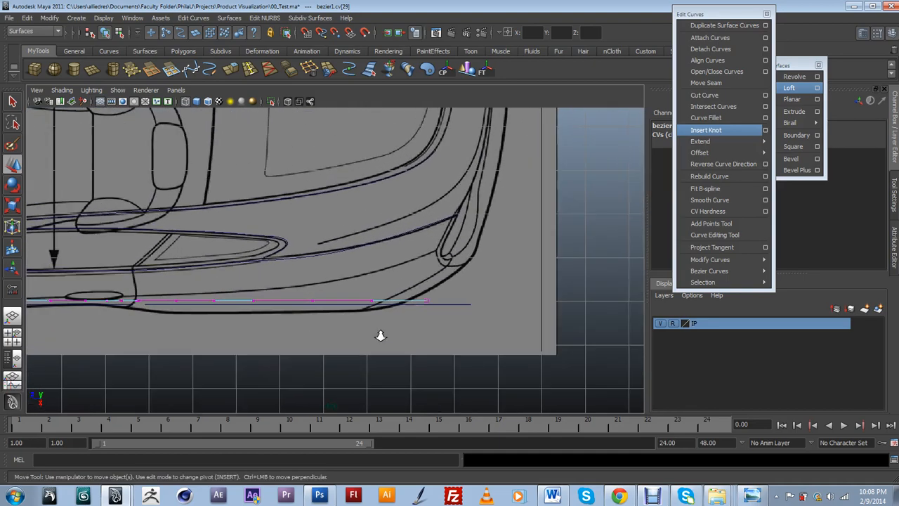
{"action": "scroll", "coordinate": [382, 335], "scroll_direction": "down", "scroll_amount": 3}
{"action": "scroll", "coordinate": [464, 314], "scroll_direction": "up", "scroll_amount": 1}
{"action": "scroll", "coordinate": [453, 334], "scroll_direction": "up", "scroll_amount": 1}
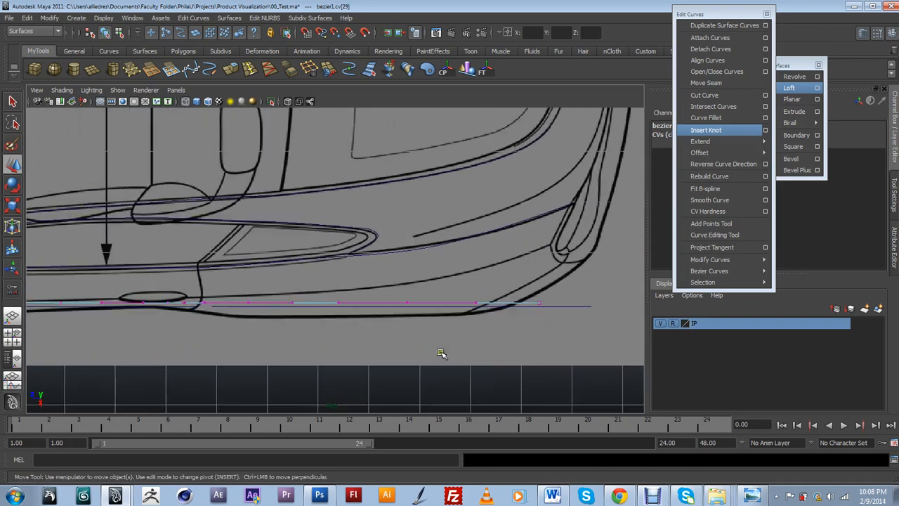
{"action": "scroll", "coordinate": [389, 384], "scroll_direction": "down", "scroll_amount": 3}
{"action": "scroll", "coordinate": [358, 305], "scroll_direction": "up", "scroll_amount": 1}
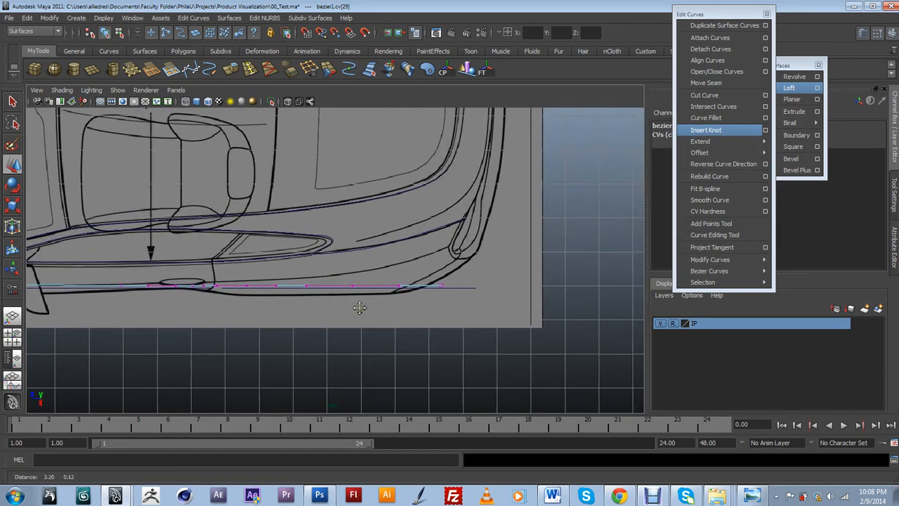
{"action": "scroll", "coordinate": [372, 305], "scroll_direction": "up", "scroll_amount": 1}
{"action": "scroll", "coordinate": [470, 288], "scroll_direction": "up", "scroll_amount": 1}
{"action": "scroll", "coordinate": [320, 304], "scroll_direction": "up", "scroll_amount": 1}
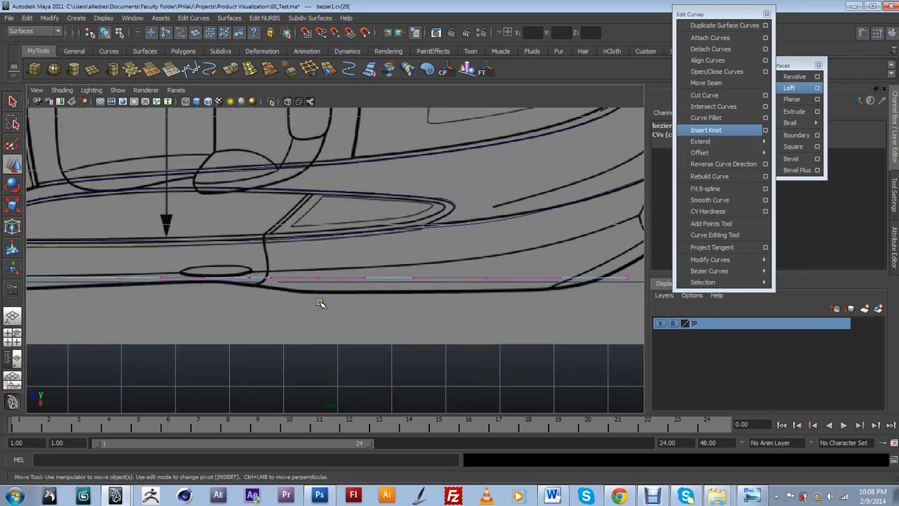
{"action": "middle_click_drag", "start_coordinate": [196, 299], "coordinate": [311, 315], "text": "alt"}
{"action": "left_click", "coordinate": [255, 293]}
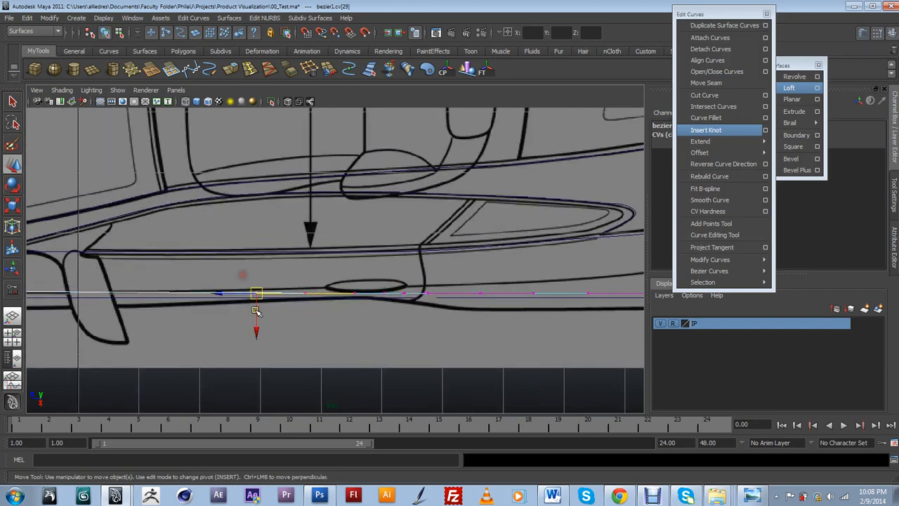
{"action": "left_click_drag", "start_coordinate": [259, 296], "coordinate": [258, 312]}
{"action": "left_click_drag", "start_coordinate": [302, 286], "coordinate": [309, 311]}
{"action": "mouse_move", "coordinate": [366, 299]}
{"action": "left_mouse_down"}
{"action": "mouse_move", "coordinate": [348, 282]}
{"action": "mouse_move", "coordinate": [356, 301]}
{"action": "left_mouse_up"}
Reselect the outer body-side curve, show its control vertices and move the vertex at the door handle's rear end inward
{"action": "left_click_drag", "start_coordinate": [412, 303], "coordinate": [404, 286]}
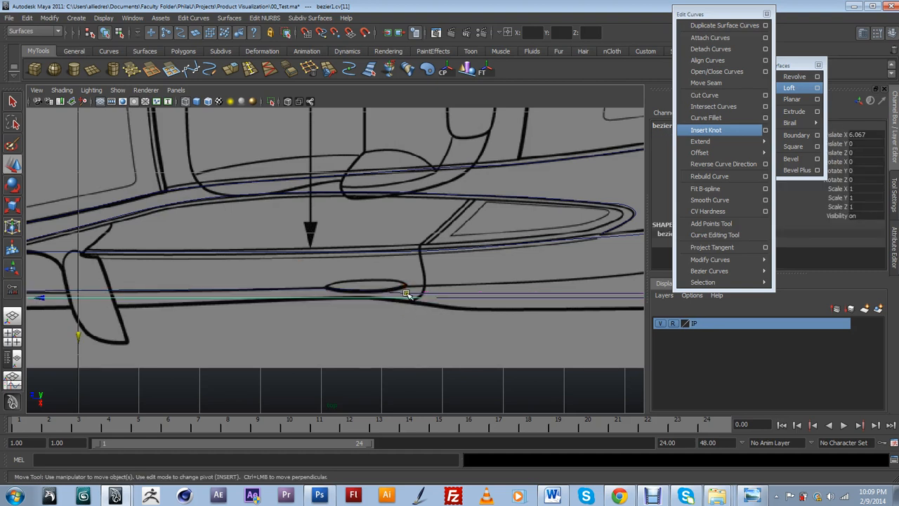
{"action": "left_click", "coordinate": [406, 294]}
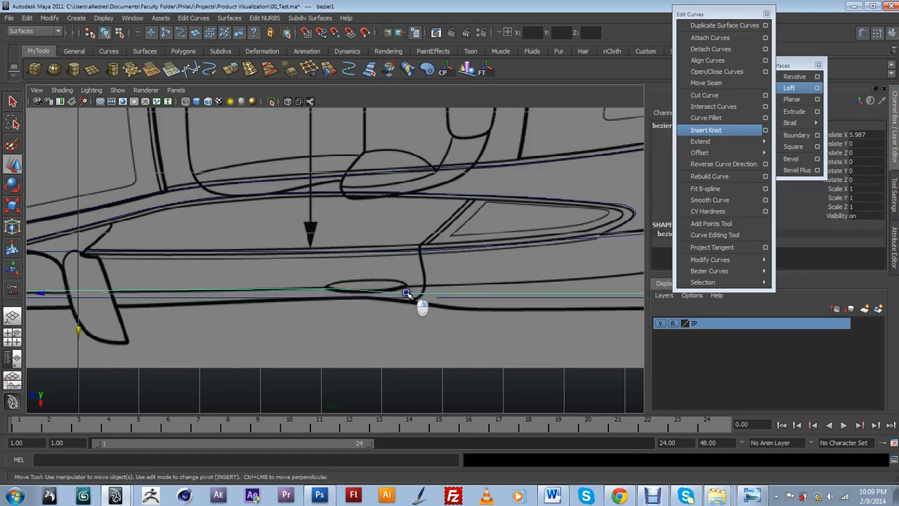
{"action": "right_click_drag", "start_coordinate": [403, 292], "coordinate": [370, 290]}
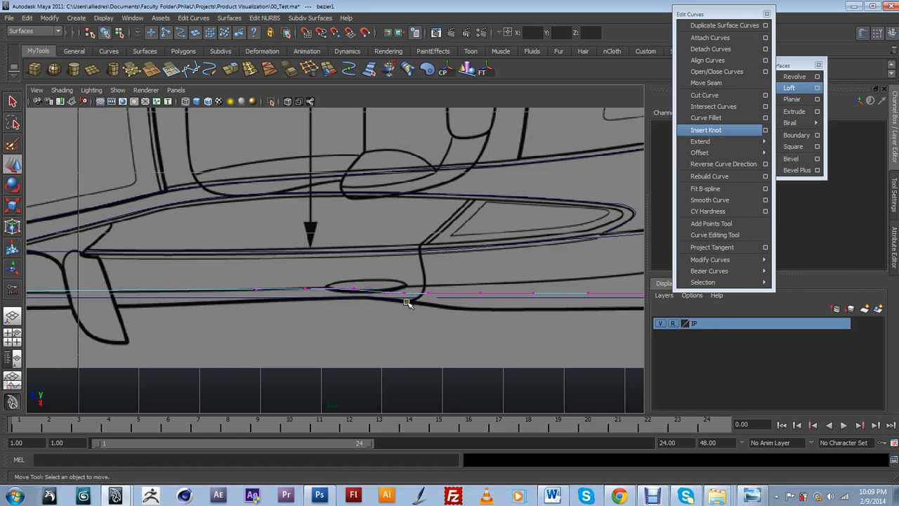
{"action": "left_click", "coordinate": [406, 303]}
{"action": "left_click", "coordinate": [411, 294]}
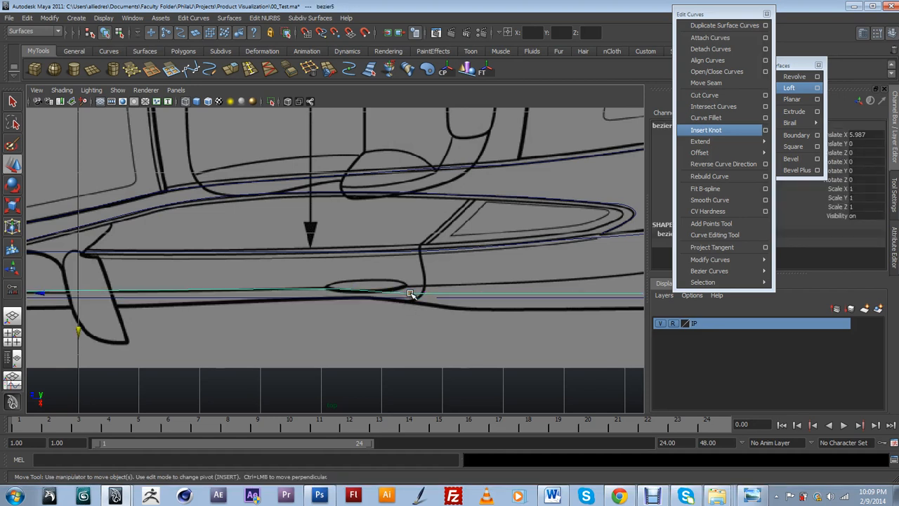
{"action": "right_click_drag", "start_coordinate": [411, 294], "coordinate": [385, 294]}
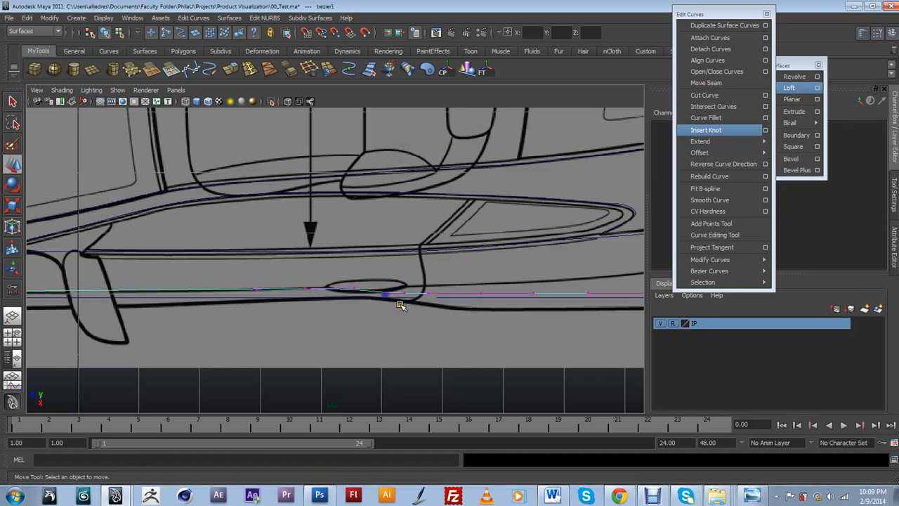
{"action": "left_click", "coordinate": [405, 303]}
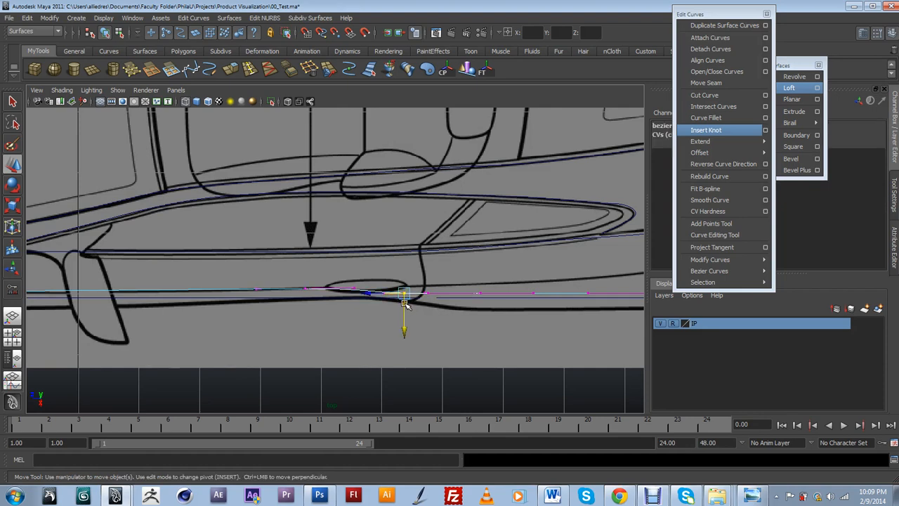
{"action": "left_click_drag", "start_coordinate": [405, 296], "coordinate": [406, 288]}
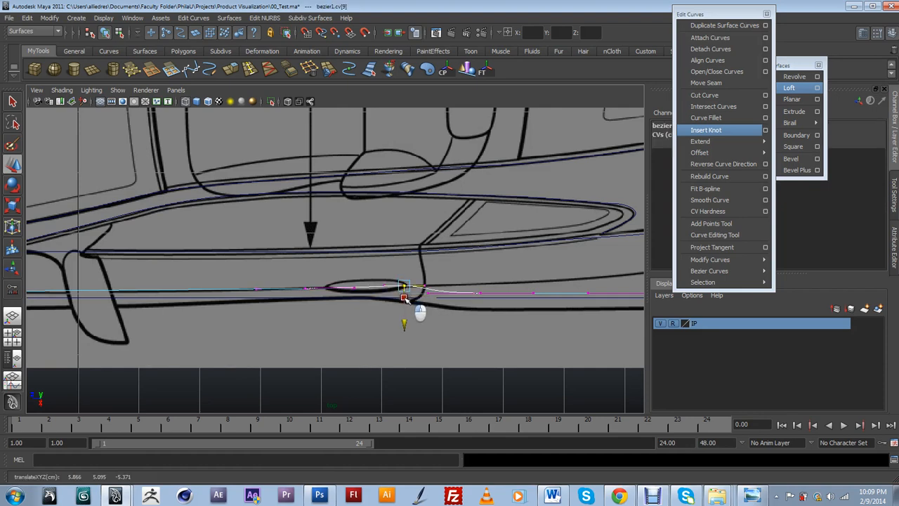
Move the curve's vertices behind the door seam inward to follow the rear fender's crease line in the top view
{"action": "middle_click_drag", "start_coordinate": [499, 312], "coordinate": [463, 333], "text": "alt"}
{"action": "mouse_move", "coordinate": [463, 326]}
{"action": "left_mouse_down"}
{"action": "mouse_move", "coordinate": [443, 300]}
{"action": "mouse_move", "coordinate": [449, 319]}
{"action": "left_mouse_up"}
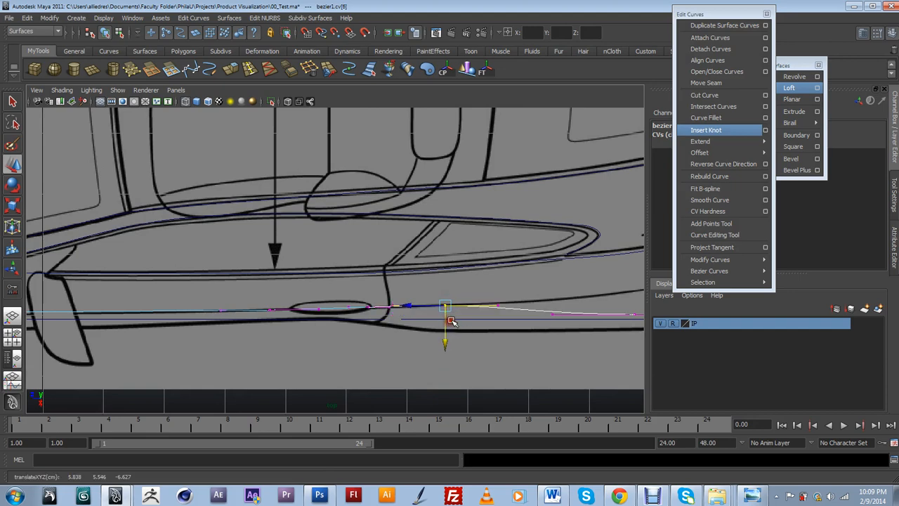
{"action": "middle_click_drag", "start_coordinate": [555, 329], "coordinate": [450, 356], "text": "alt"}
{"action": "mouse_move", "coordinate": [460, 313]}
{"action": "left_mouse_down"}
{"action": "mouse_move", "coordinate": [469, 346]}
{"action": "mouse_move", "coordinate": [472, 321]}
{"action": "left_mouse_up"}
{"action": "left_click_drag", "start_coordinate": [388, 292], "coordinate": [402, 338]}
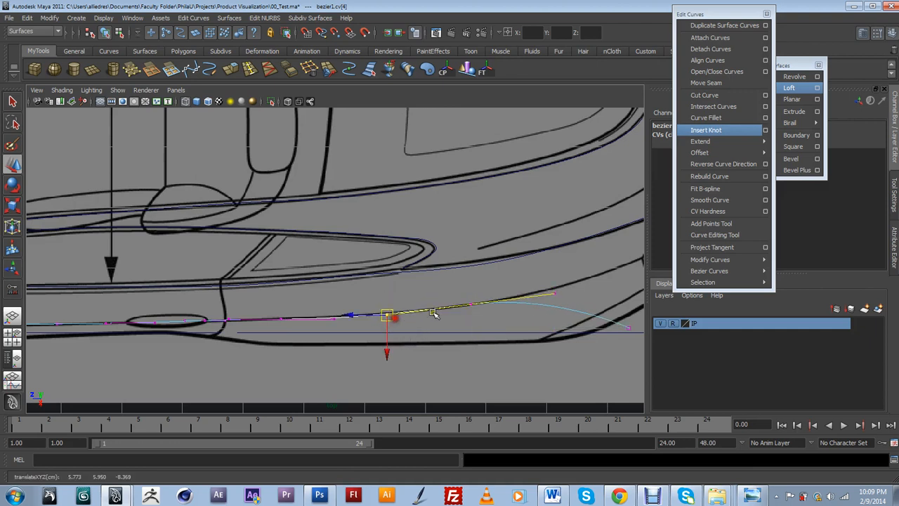
Move the curve's rear end vertex inward onto the rear fender crease and adjust the vertex beside it
{"action": "middle_click_drag", "start_coordinate": [484, 308], "coordinate": [332, 329], "text": "alt"}
{"action": "left_click_drag", "start_coordinate": [514, 336], "coordinate": [489, 280]}
{"action": "left_click_drag", "start_coordinate": [394, 304], "coordinate": [410, 315]}
Examine the reshaped outer body-side curve against the blueprints in the top and perspective views
{"action": "scroll", "coordinate": [402, 316], "scroll_direction": "down", "scroll_amount": 6}
{"action": "middle_click_drag", "start_coordinate": [298, 331], "coordinate": [564, 326], "text": "alt"}
{"action": "scroll", "coordinate": [270, 296], "scroll_direction": "up", "scroll_amount": 2}
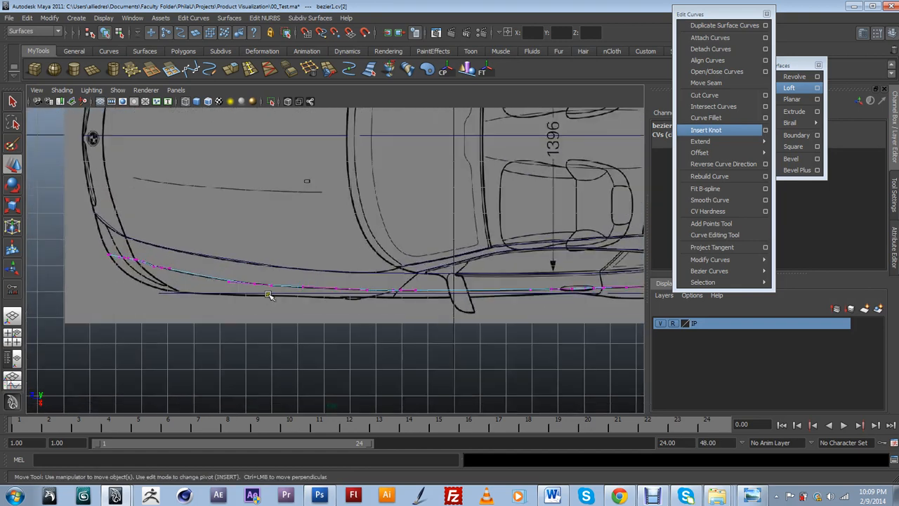
{"action": "left_click", "coordinate": [234, 262]}
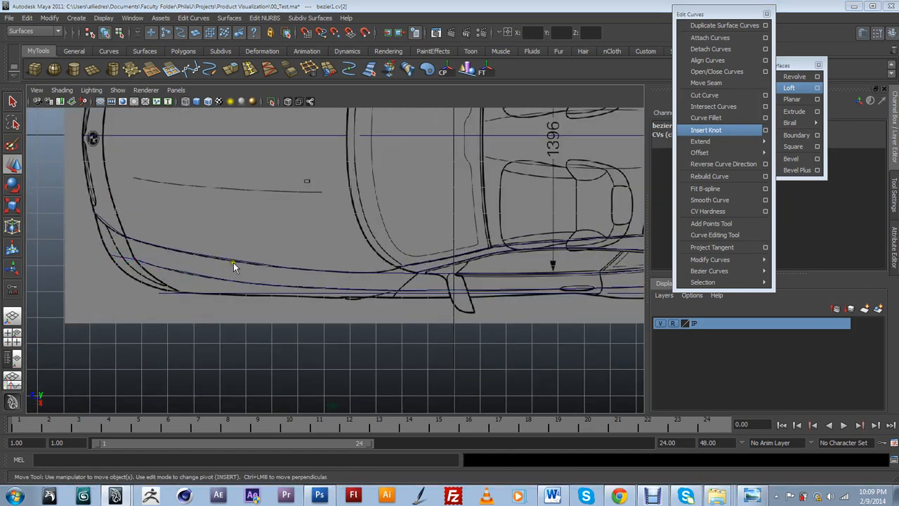
{"action": "left_click_drag", "start_coordinate": [262, 241], "coordinate": [335, 273], "text": "alt"}
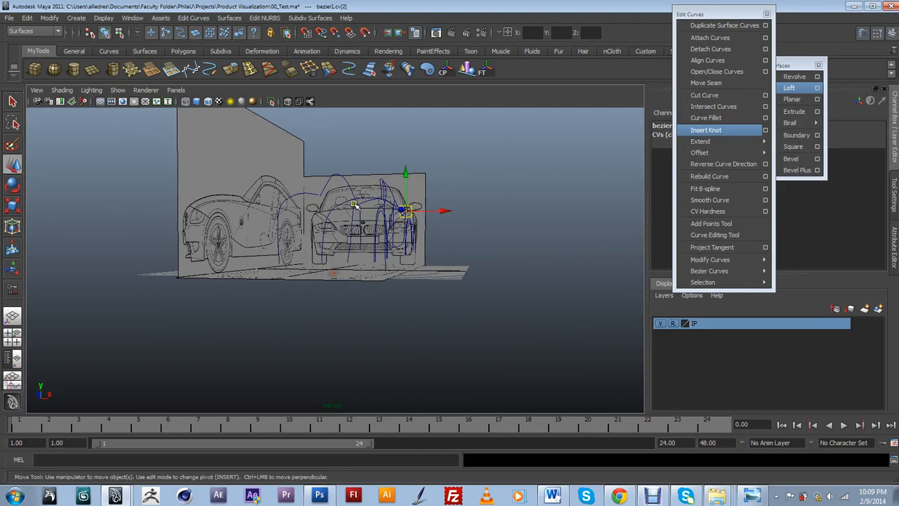
{"action": "left_click_drag", "start_coordinate": [354, 205], "coordinate": [318, 261], "text": "alt"}
{"action": "key", "text": "alt+space"}
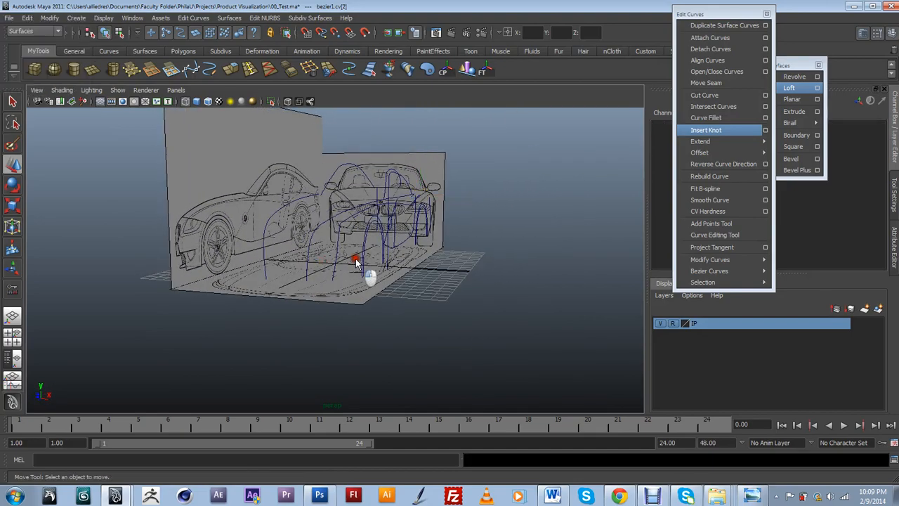
{"action": "left_click", "coordinate": [355, 263]}
{"action": "left_click", "coordinate": [337, 245]}
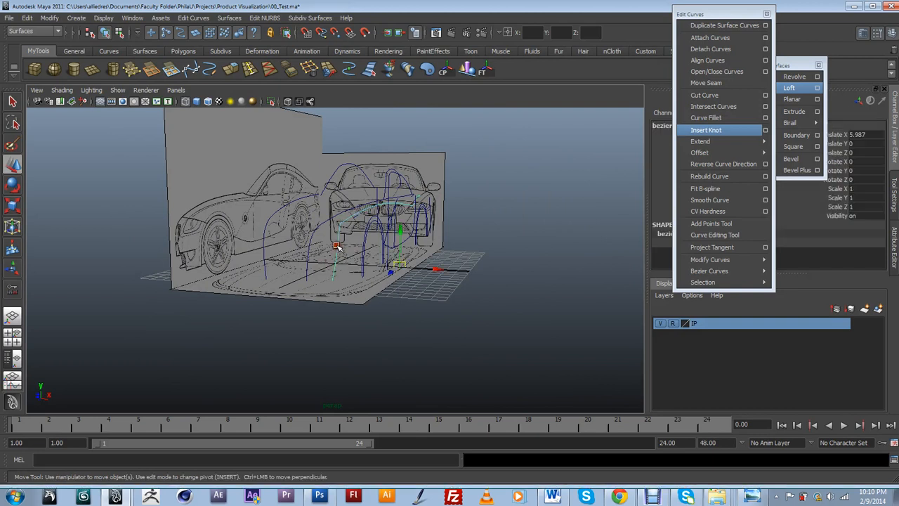
{"action": "left_click", "coordinate": [349, 266]}
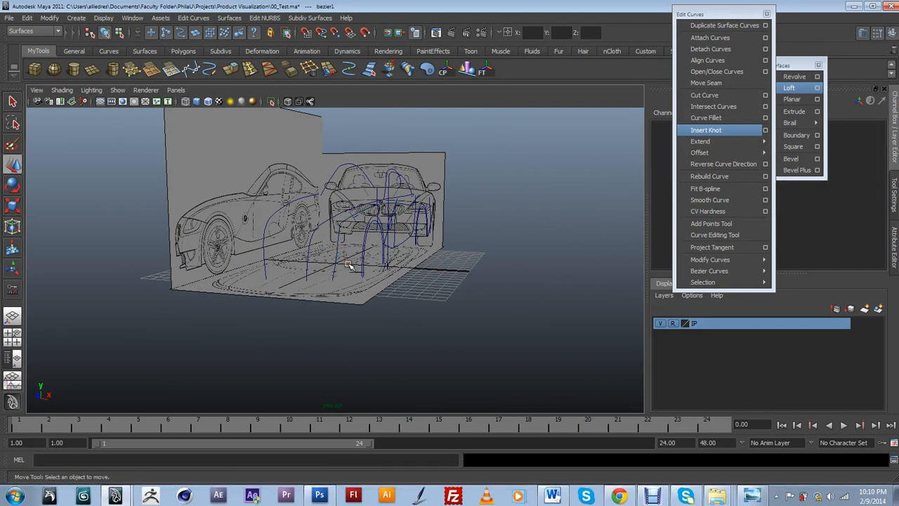
In the front view, select the outer body-side curve and show its control vertices
{"action": "left_click", "coordinate": [349, 265]}
{"action": "key", "text": "space"}
{"action": "left_click_drag", "start_coordinate": [349, 265], "coordinate": [347, 288]}
{"action": "scroll", "coordinate": [359, 298], "scroll_direction": "down", "scroll_amount": 5}
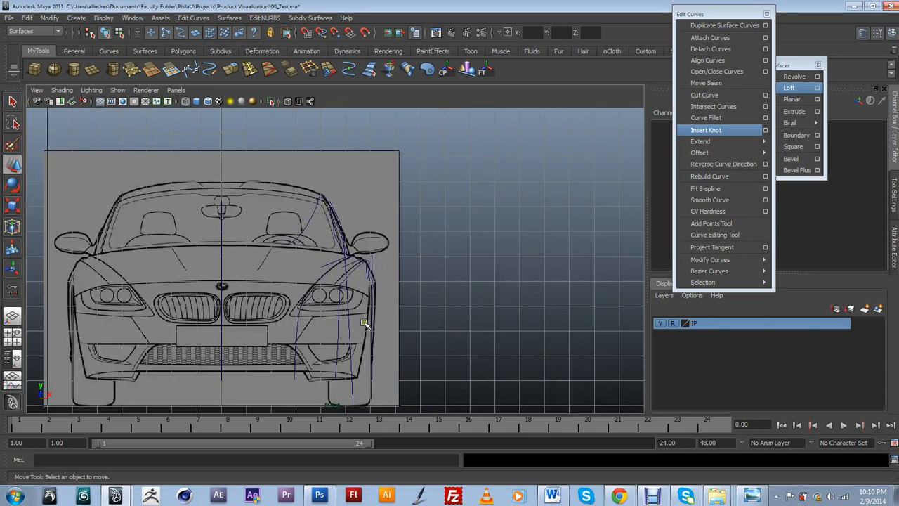
{"action": "scroll", "coordinate": [351, 331], "scroll_direction": "up", "scroll_amount": 3}
{"action": "left_click", "coordinate": [340, 339]}
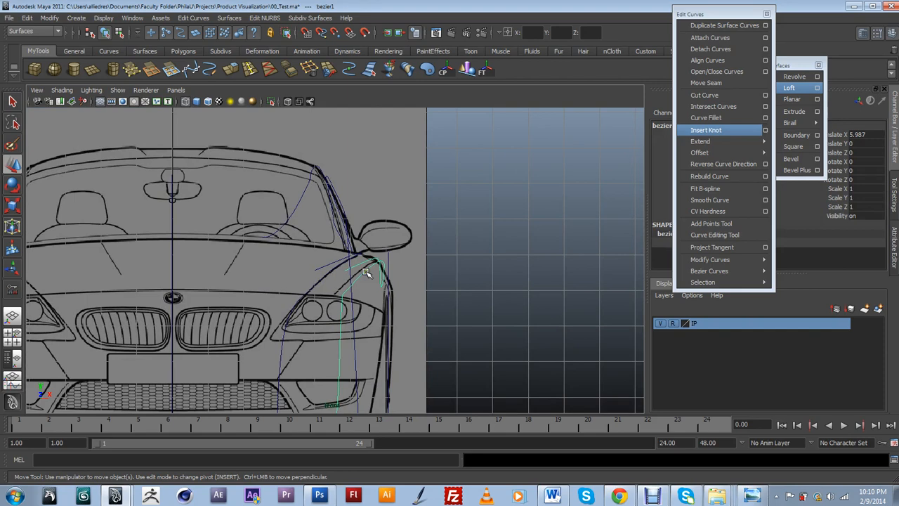
{"action": "scroll", "coordinate": [366, 282], "scroll_direction": "up", "scroll_amount": 5}
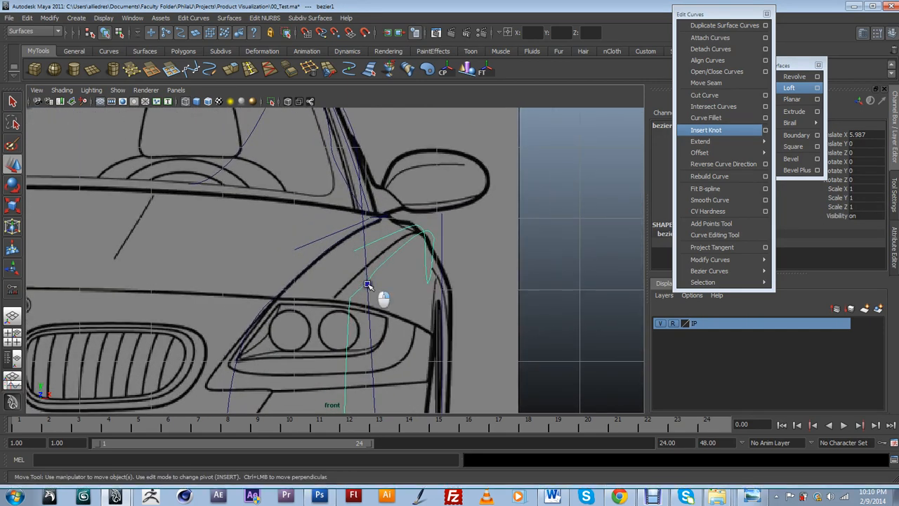
{"action": "key", "text": "F8"}
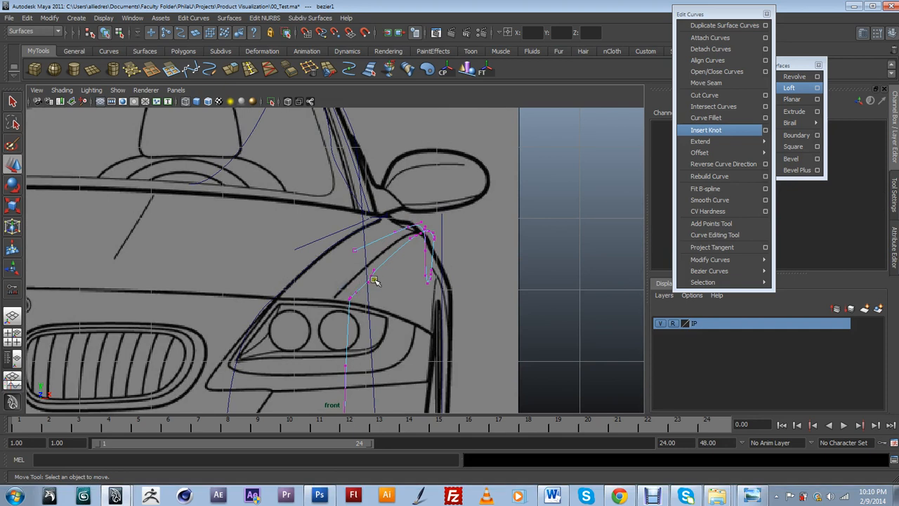
Move the curve's vertices above the headlight onto the front fender's crease line in the front view
{"action": "scroll", "coordinate": [378, 279], "scroll_direction": "up", "scroll_amount": 1}
{"action": "left_click", "coordinate": [376, 279]}
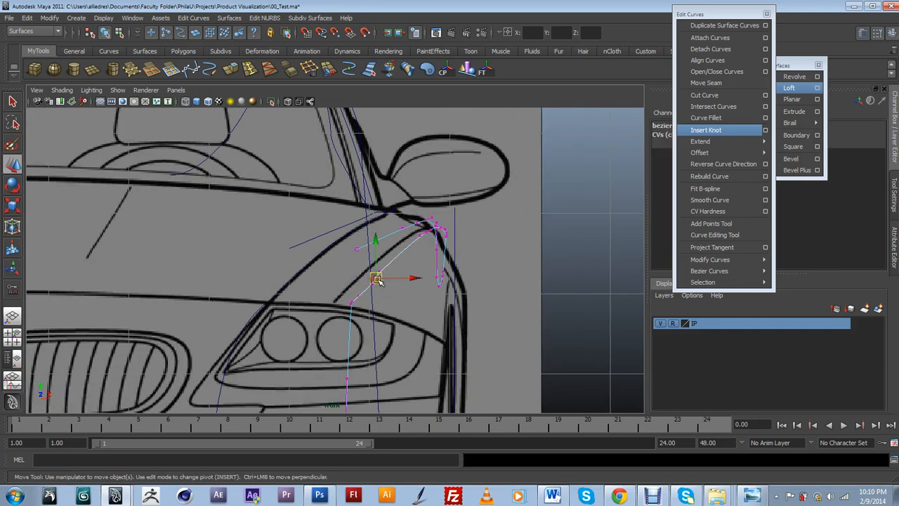
{"action": "left_click", "coordinate": [368, 268]}
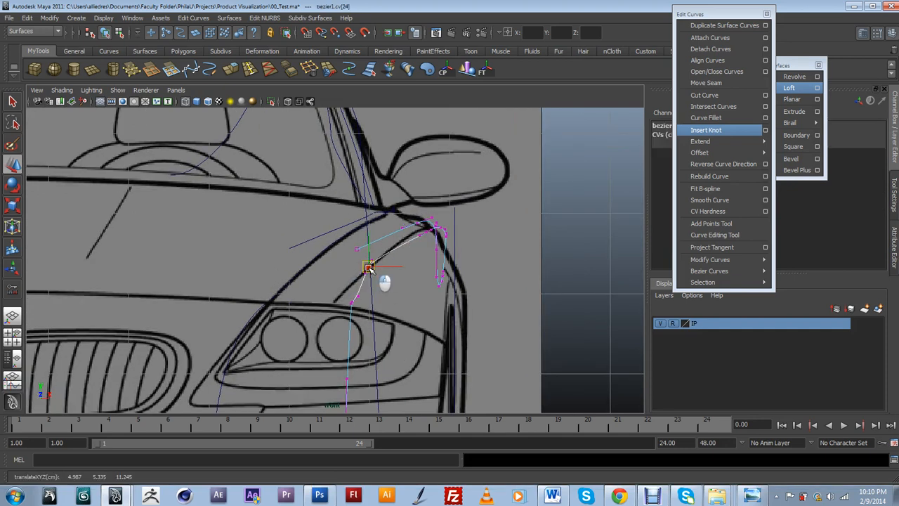
{"action": "mouse_move", "coordinate": [379, 261]}
{"action": "left_mouse_down"}
{"action": "mouse_move", "coordinate": [396, 257]}
{"action": "mouse_move", "coordinate": [390, 252]}
{"action": "left_mouse_up"}
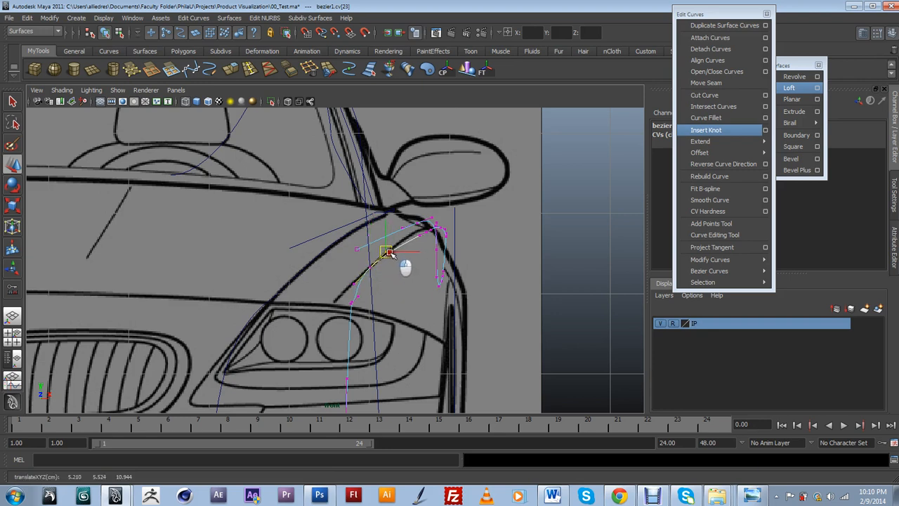
{"action": "left_click", "coordinate": [352, 301]}
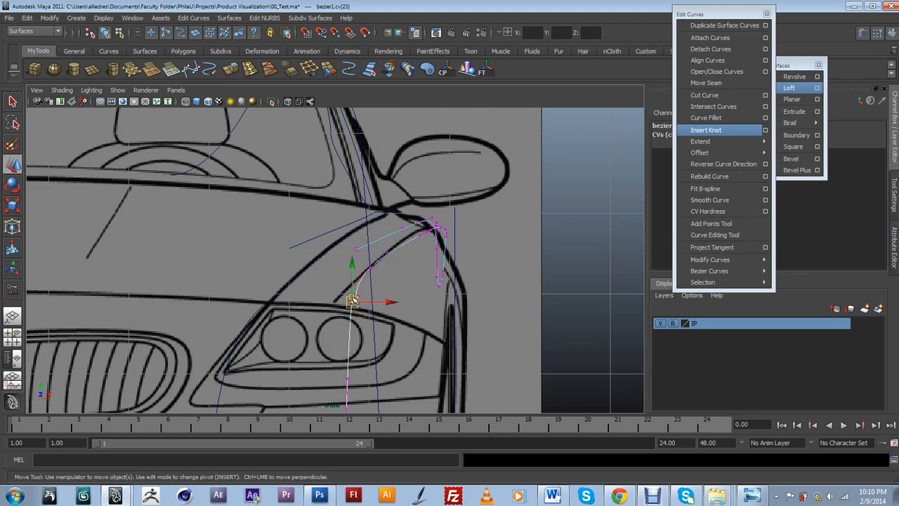
{"action": "mouse_move", "coordinate": [338, 299]}
{"action": "left_mouse_down"}
{"action": "mouse_move", "coordinate": [349, 298]}
{"action": "mouse_move", "coordinate": [345, 286]}
{"action": "left_mouse_up"}
Move the curve's vertices below the headlight and at the lower bumper end inward in the front view
{"action": "middle_click_drag", "start_coordinate": [349, 371], "coordinate": [375, 293], "text": "alt"}
{"action": "scroll", "coordinate": [377, 293], "scroll_direction": "down", "scroll_amount": 4}
{"action": "left_click_drag", "start_coordinate": [352, 344], "coordinate": [370, 320]}
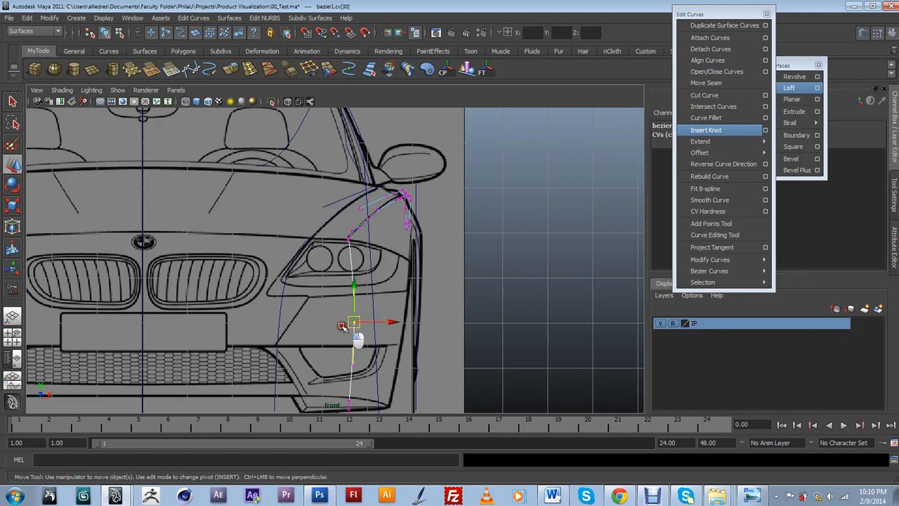
{"action": "mouse_move", "coordinate": [354, 322]}
{"action": "left_mouse_down"}
{"action": "mouse_move", "coordinate": [359, 334]}
{"action": "mouse_move", "coordinate": [354, 330]}
{"action": "left_mouse_up"}
{"action": "left_click", "coordinate": [344, 403]}
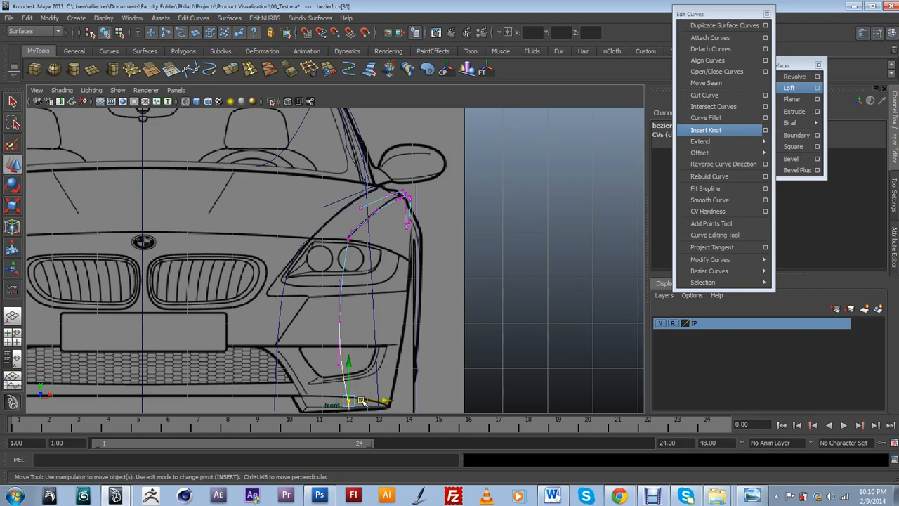
In the side view, move the curve's front bumper vertex forward so the curve bows toward the car's nose
{"action": "scroll", "coordinate": [364, 336], "scroll_direction": "up", "scroll_amount": 5}
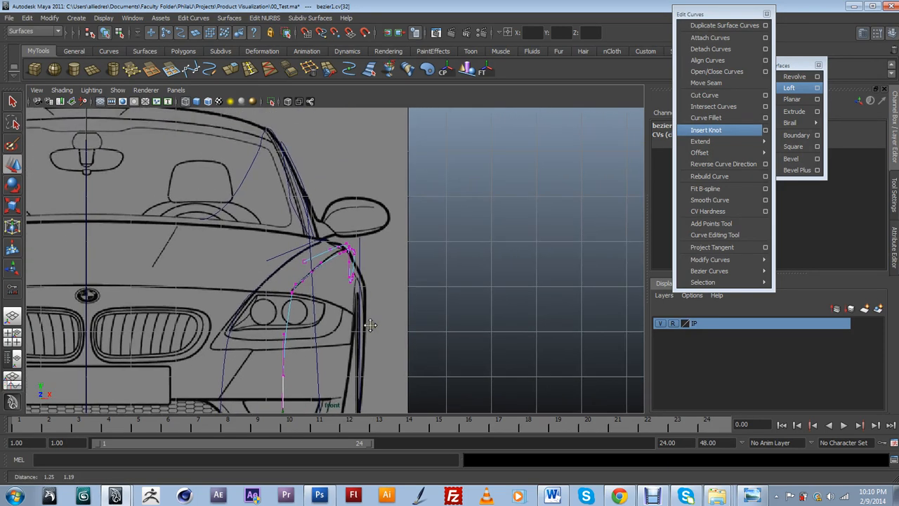
{"action": "scroll", "coordinate": [364, 336], "scroll_direction": "up", "scroll_amount": 2}
{"action": "scroll", "coordinate": [364, 265], "scroll_direction": "down", "scroll_amount": 7}
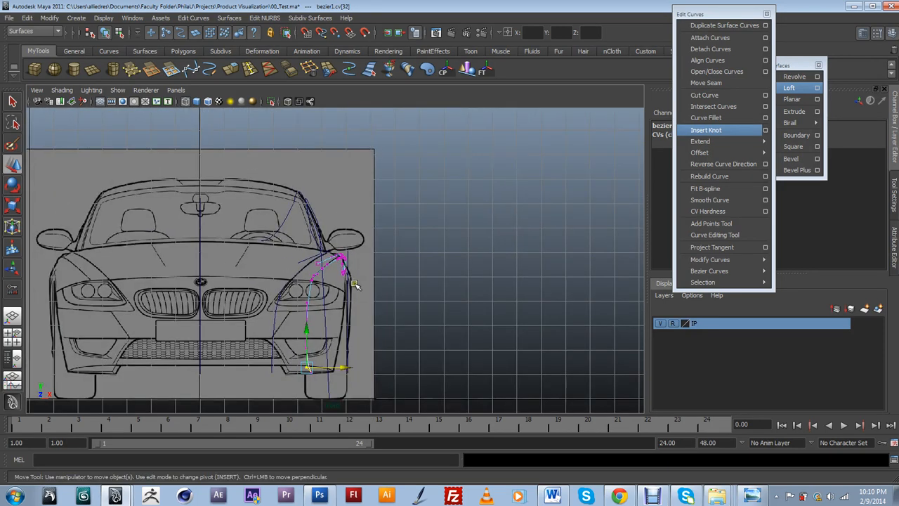
{"action": "left_click_drag", "start_coordinate": [367, 272], "coordinate": [313, 272], "text": "alt"}
{"action": "scroll", "coordinate": [313, 272], "scroll_direction": "down", "scroll_amount": 2}
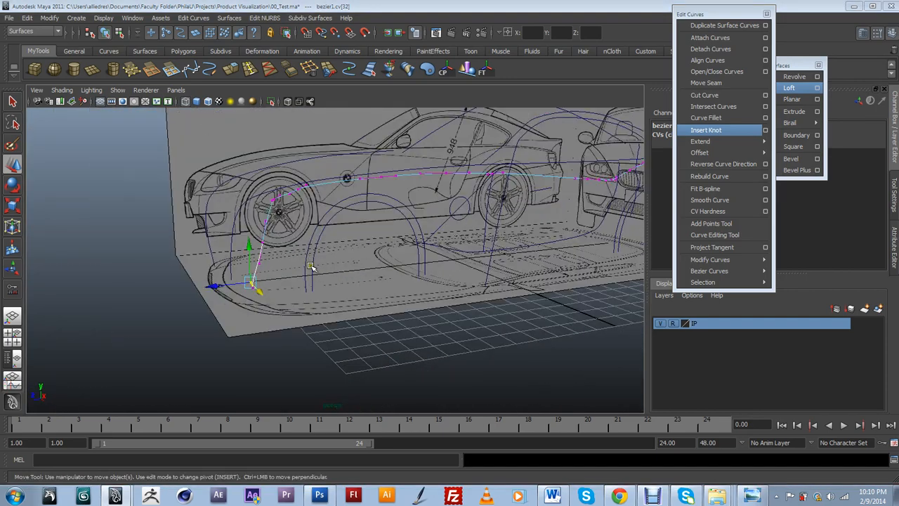
{"action": "left_click", "coordinate": [311, 251]}
{"action": "left_click", "coordinate": [301, 272]}
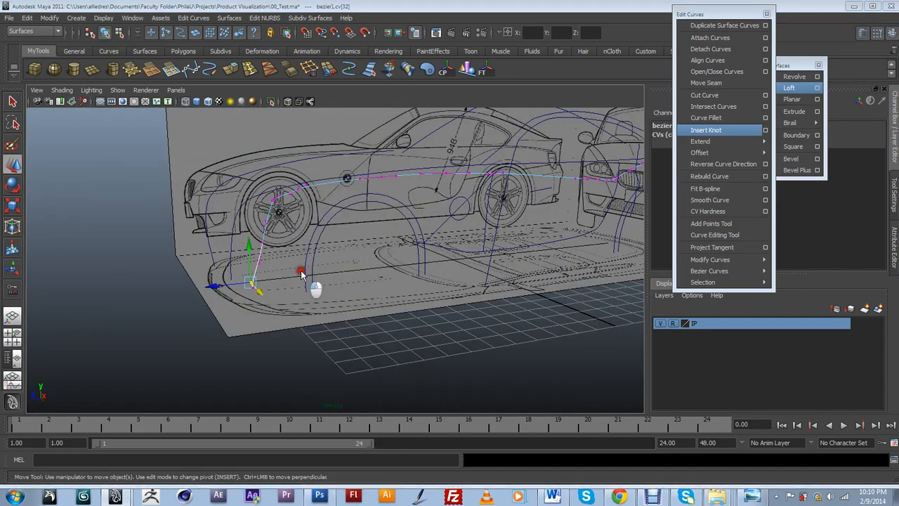
{"action": "left_click_drag", "start_coordinate": [253, 273], "coordinate": [333, 268]}
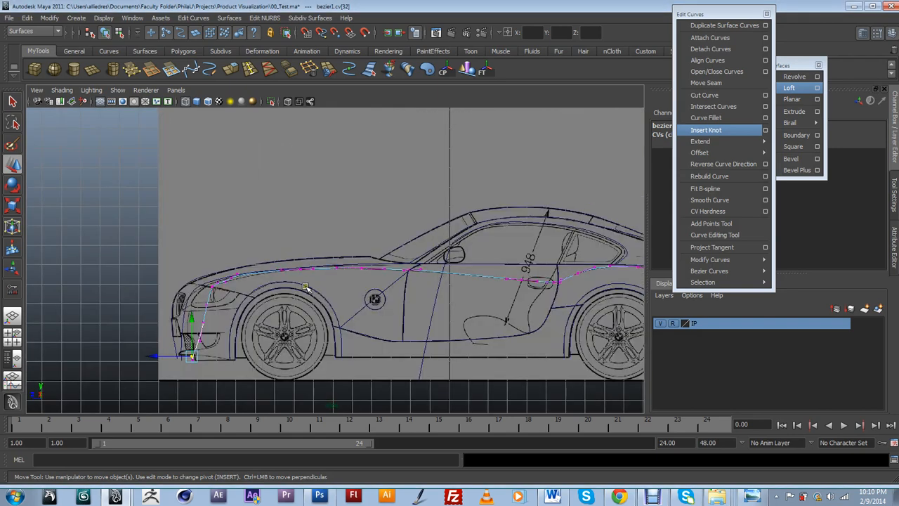
{"action": "middle_click_drag", "start_coordinate": [239, 337], "coordinate": [334, 278], "text": "alt"}
{"action": "scroll", "coordinate": [335, 278], "scroll_direction": "up", "scroll_amount": 2}
{"action": "left_click", "coordinate": [291, 260]}
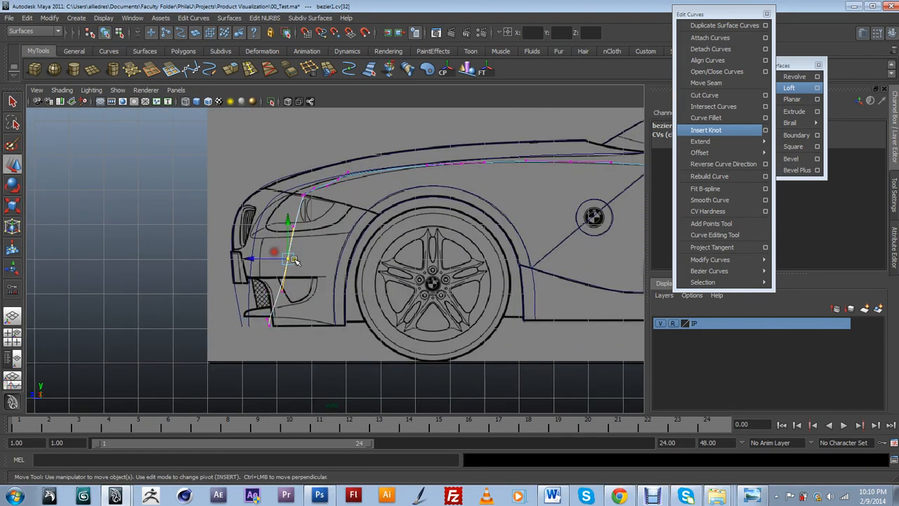
{"action": "left_click_drag", "start_coordinate": [257, 259], "coordinate": [259, 259]}
Move the curve's vertices behind the headlight down and back onto the front fender's crease line in the side view
{"action": "scroll", "coordinate": [298, 254], "scroll_direction": "down", "scroll_amount": 3}
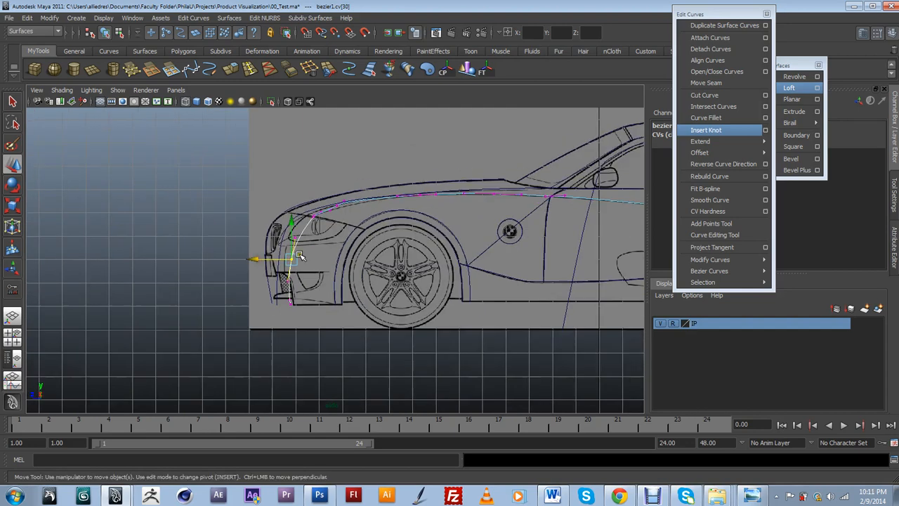
{"action": "scroll", "coordinate": [344, 208], "scroll_direction": "up", "scroll_amount": 4}
{"action": "middle_click_drag", "start_coordinate": [347, 161], "coordinate": [347, 210], "text": "alt"}
{"action": "scroll", "coordinate": [347, 209], "scroll_direction": "up", "scroll_amount": 5}
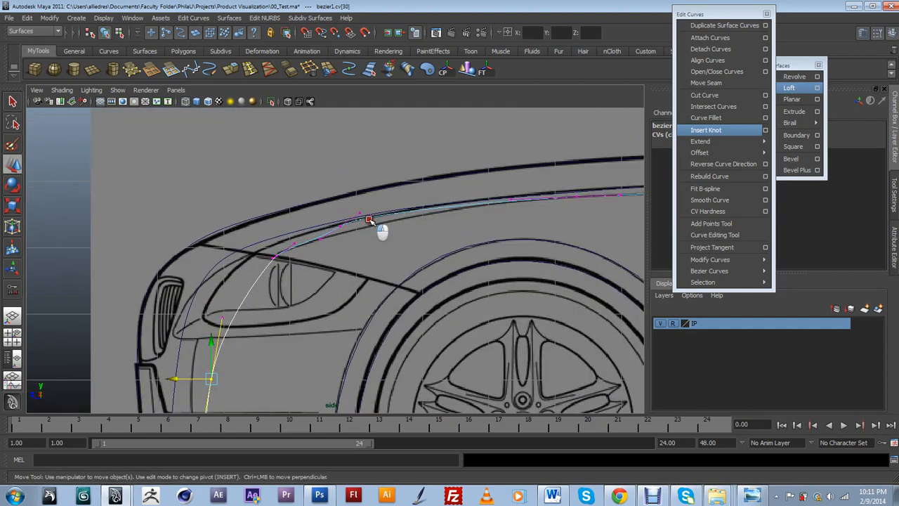
{"action": "left_click", "coordinate": [359, 215]}
{"action": "left_click_drag", "start_coordinate": [361, 210], "coordinate": [363, 215]}
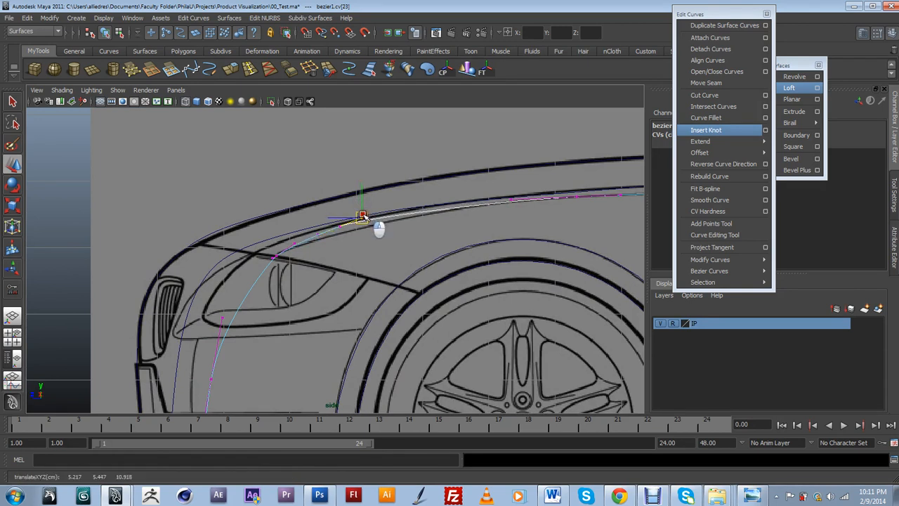
{"action": "left_click", "coordinate": [341, 225]}
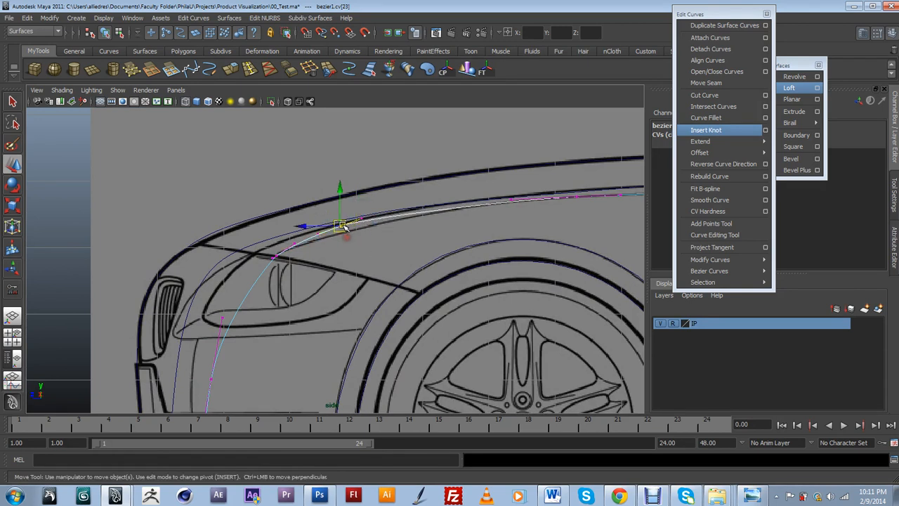
{"action": "middle_click_drag", "start_coordinate": [349, 237], "coordinate": [379, 226]}
{"action": "left_click", "coordinate": [374, 223]}
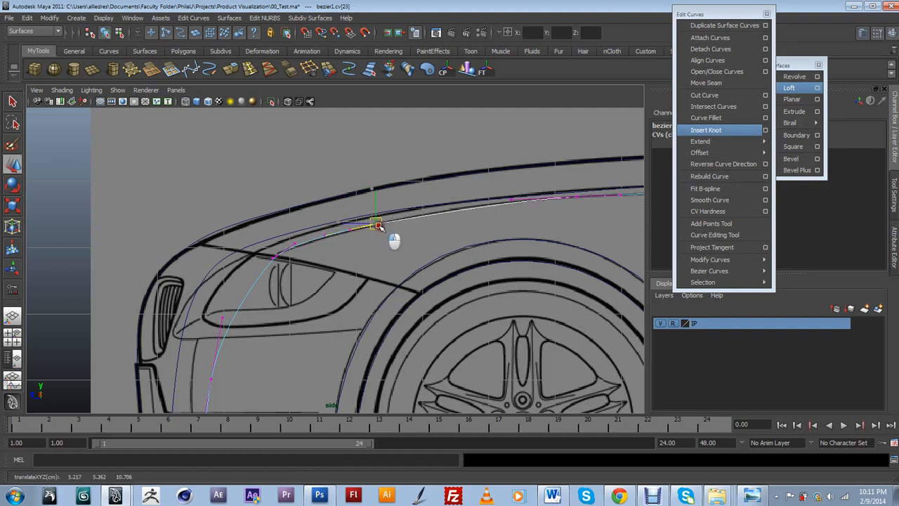
Leave vertex editing of the body-side curve and select the side-window curve in the perspective view
{"action": "right_click_drag", "start_coordinate": [379, 225], "coordinate": [396, 258], "text": "alt"}
{"action": "middle_click_drag", "start_coordinate": [598, 255], "coordinate": [202, 258], "text": "alt"}
{"action": "right_click_drag", "start_coordinate": [203, 259], "coordinate": [351, 251], "text": "alt"}
{"action": "right_click_drag", "start_coordinate": [486, 261], "coordinate": [349, 232], "text": "alt"}
{"action": "left_click_drag", "start_coordinate": [309, 255], "coordinate": [382, 274]}
{"action": "left_click", "coordinate": [477, 261]}
{"action": "scroll", "coordinate": [457, 273], "scroll_direction": "up", "scroll_amount": 5}
{"action": "left_click", "coordinate": [383, 177]}
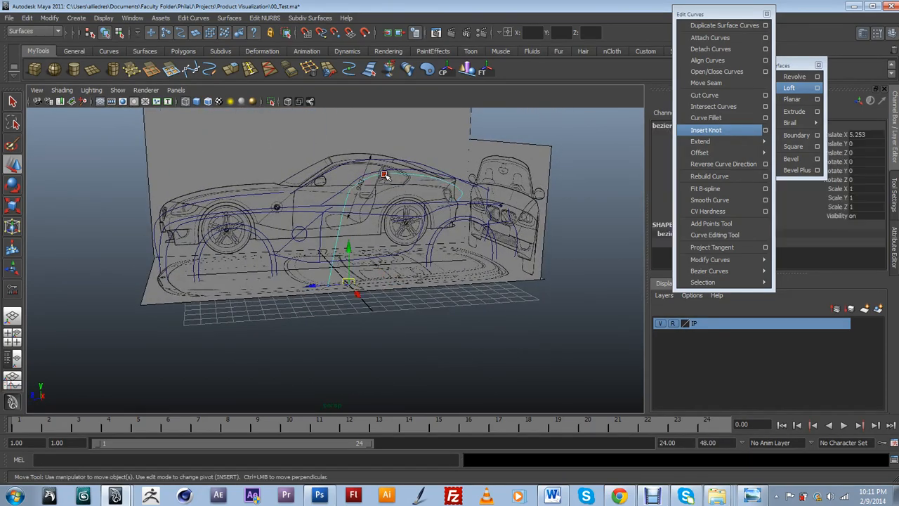
{"action": "left_click_drag", "start_coordinate": [360, 322], "coordinate": [327, 209], "text": "alt"}
{"action": "scroll", "coordinate": [356, 312], "scroll_direction": "up", "scroll_amount": 3}
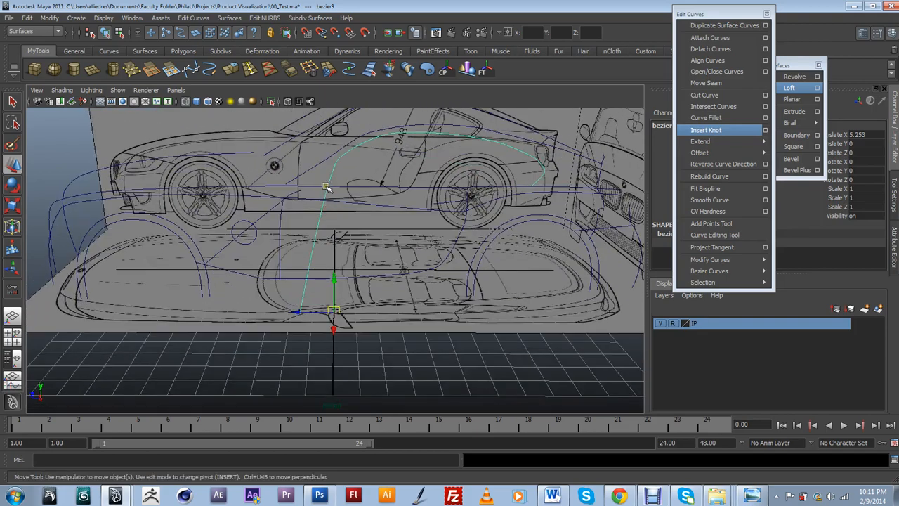
In the side view, show the window curve's control vertices and raise its front end vertex from the ground to below the mirror
{"action": "left_click", "coordinate": [315, 223]}
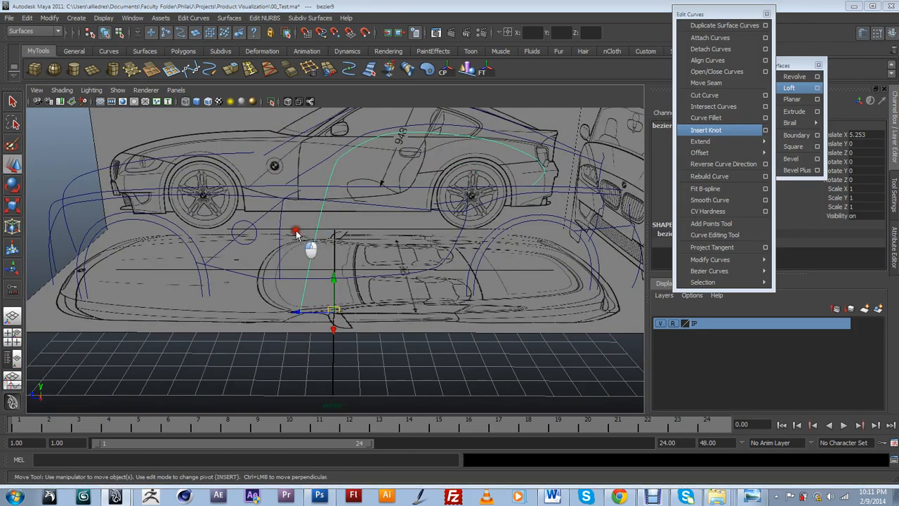
{"action": "left_click_drag", "start_coordinate": [296, 230], "coordinate": [359, 220]}
{"action": "right_click_drag", "start_coordinate": [298, 269], "coordinate": [243, 278], "text": "alt"}
{"action": "middle_click_drag", "start_coordinate": [184, 312], "coordinate": [319, 282], "text": "alt"}
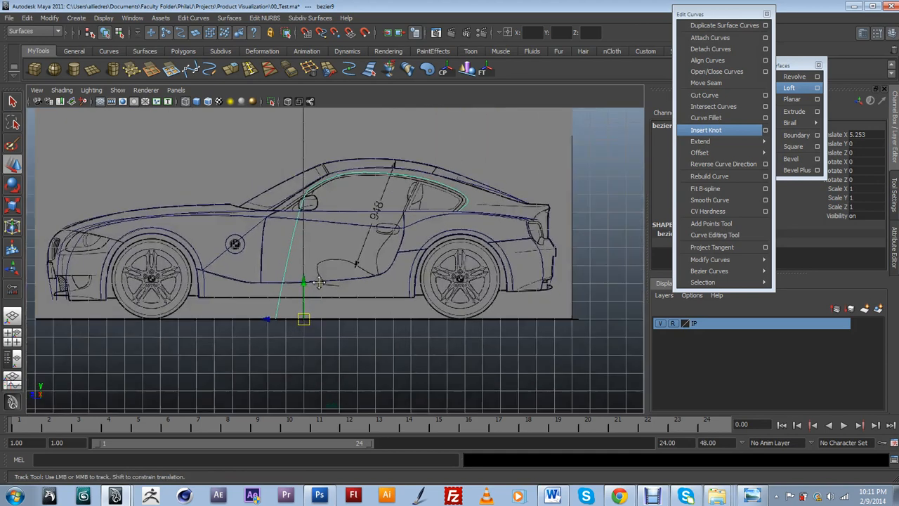
{"action": "right_click_drag", "start_coordinate": [319, 283], "coordinate": [335, 326], "text": "alt"}
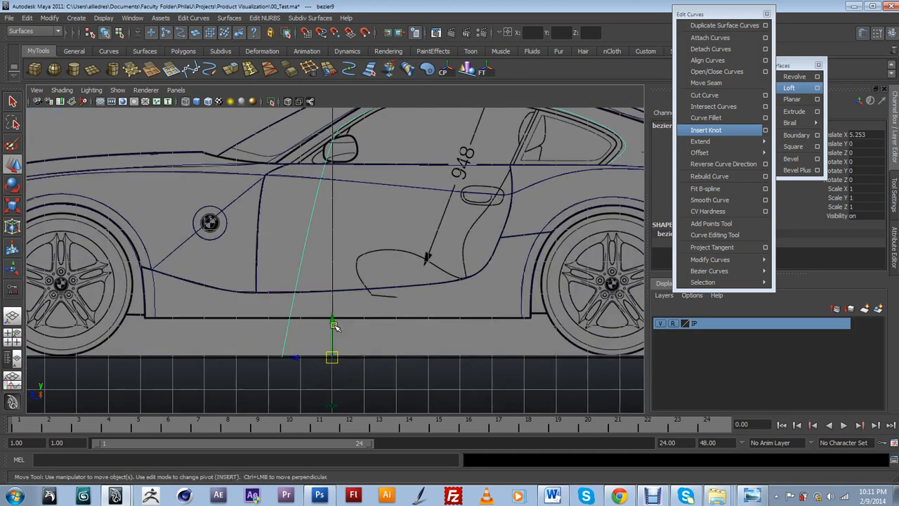
{"action": "left_click", "coordinate": [285, 356]}
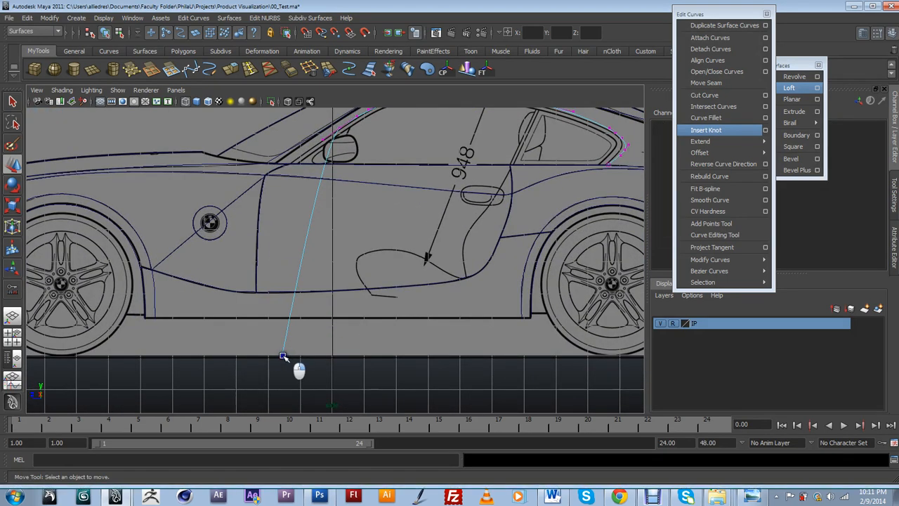
{"action": "right_click_drag", "start_coordinate": [283, 356], "coordinate": [246, 334]}
{"action": "left_click_drag", "start_coordinate": [289, 366], "coordinate": [263, 345]}
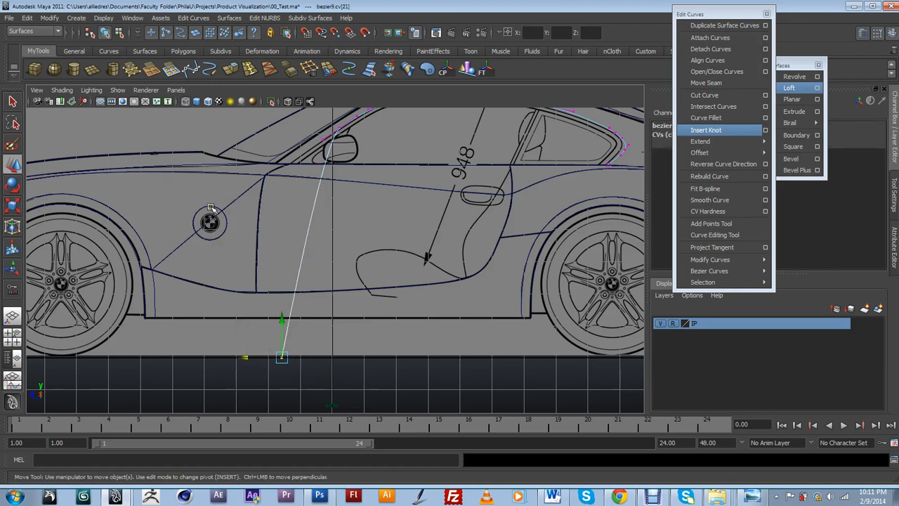
{"action": "left_click_drag", "start_coordinate": [278, 349], "coordinate": [300, 191]}
{"action": "scroll", "coordinate": [321, 281], "scroll_direction": "up", "scroll_amount": 2}
{"action": "scroll", "coordinate": [322, 281], "scroll_direction": "up", "scroll_amount": 4}
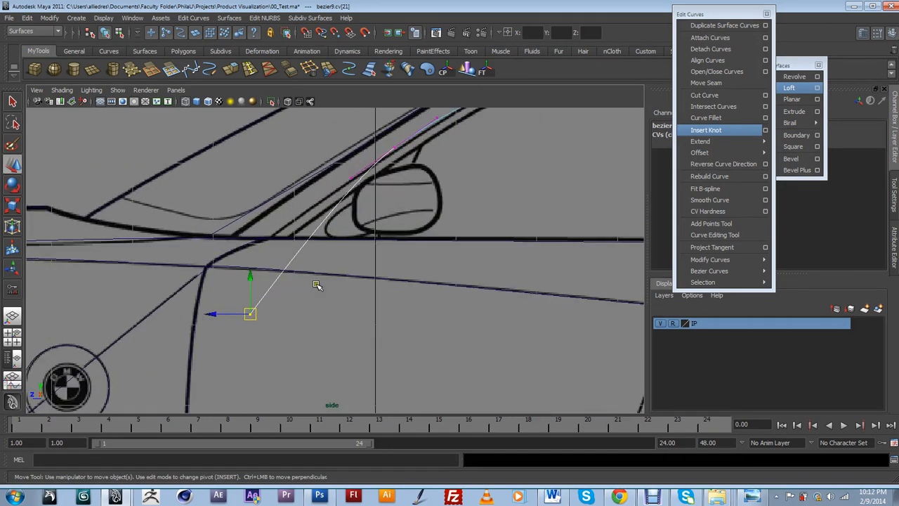
Place the window curve's front end vertex at the windshield pillar's base on the beltline and return to object selection
{"action": "middle_click_drag", "start_coordinate": [319, 284], "coordinate": [366, 331], "text": "alt"}
{"action": "scroll", "coordinate": [366, 332], "scroll_direction": "up", "scroll_amount": 2}
{"action": "scroll", "coordinate": [340, 338], "scroll_direction": "down", "scroll_amount": 8}
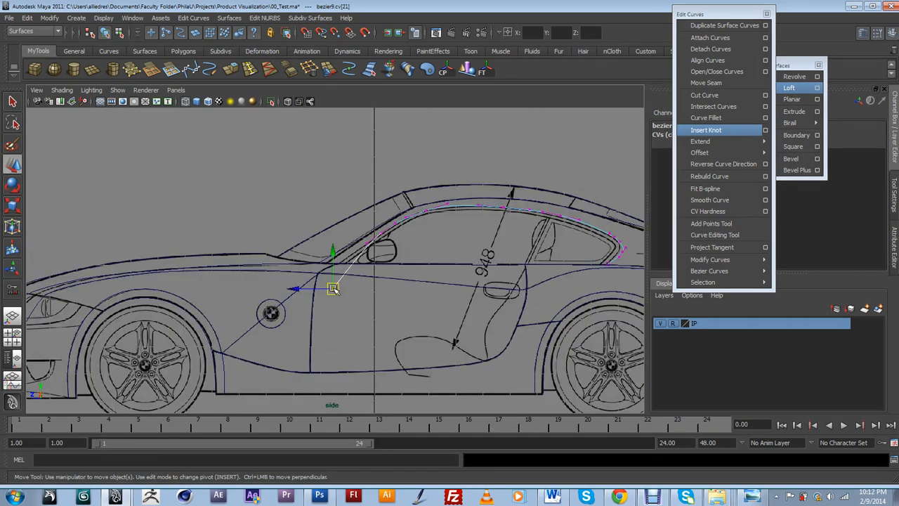
{"action": "left_click_drag", "start_coordinate": [334, 289], "coordinate": [347, 271]}
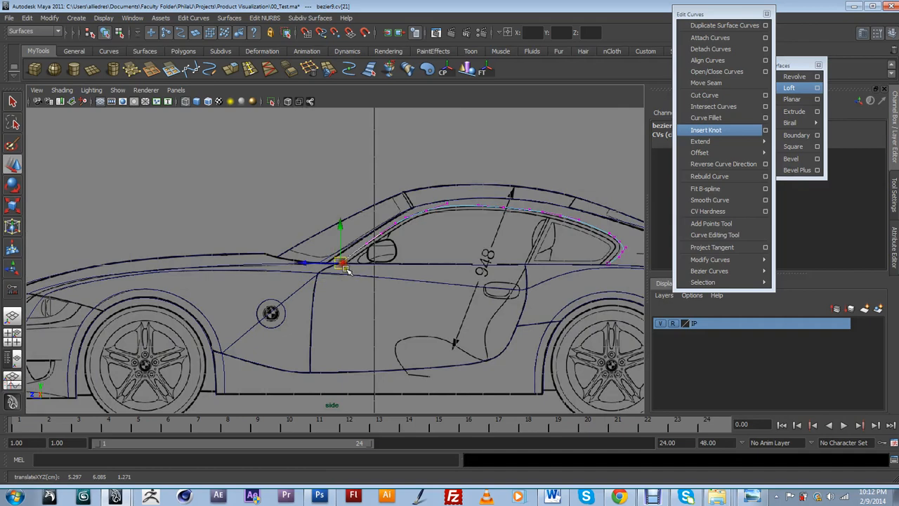
{"action": "scroll", "coordinate": [347, 270], "scroll_direction": "up", "scroll_amount": 5}
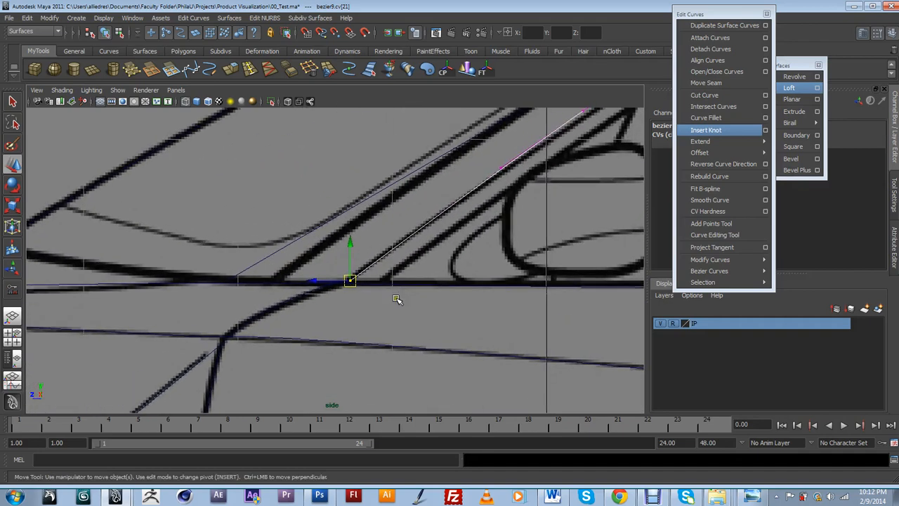
{"action": "mouse_move", "coordinate": [351, 281]}
{"action": "left_mouse_down"}
{"action": "mouse_move", "coordinate": [330, 286]}
{"action": "mouse_move", "coordinate": [344, 283]}
{"action": "left_mouse_up"}
{"action": "left_click", "coordinate": [367, 307]}
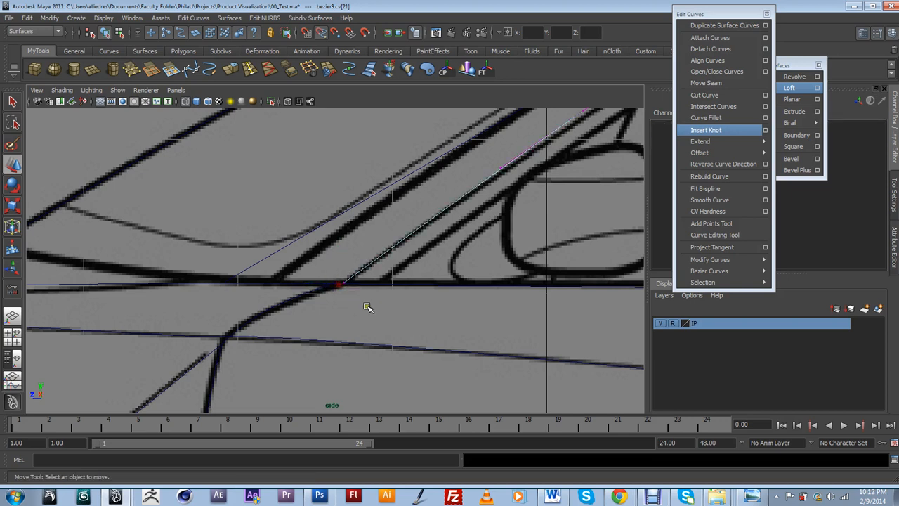
{"action": "scroll", "coordinate": [371, 304], "scroll_direction": "down", "scroll_amount": 10}
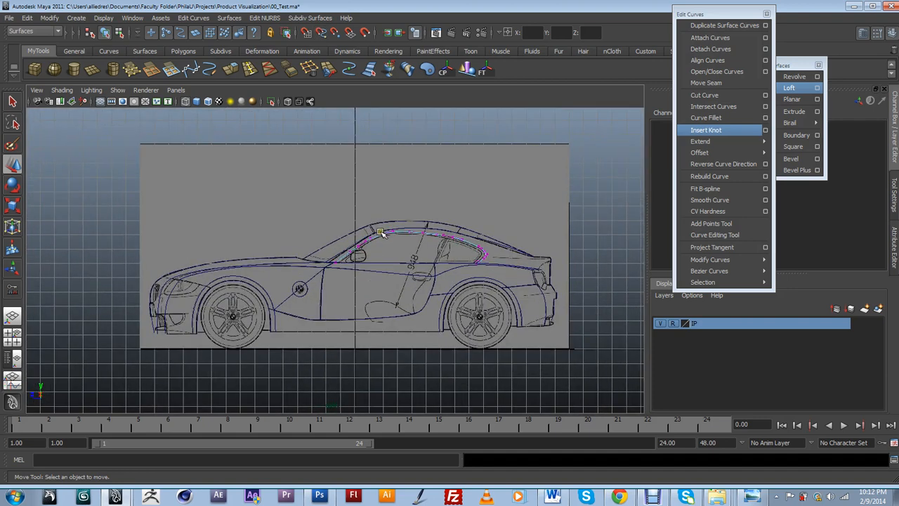
{"action": "right_click_drag", "start_coordinate": [389, 233], "coordinate": [423, 214]}
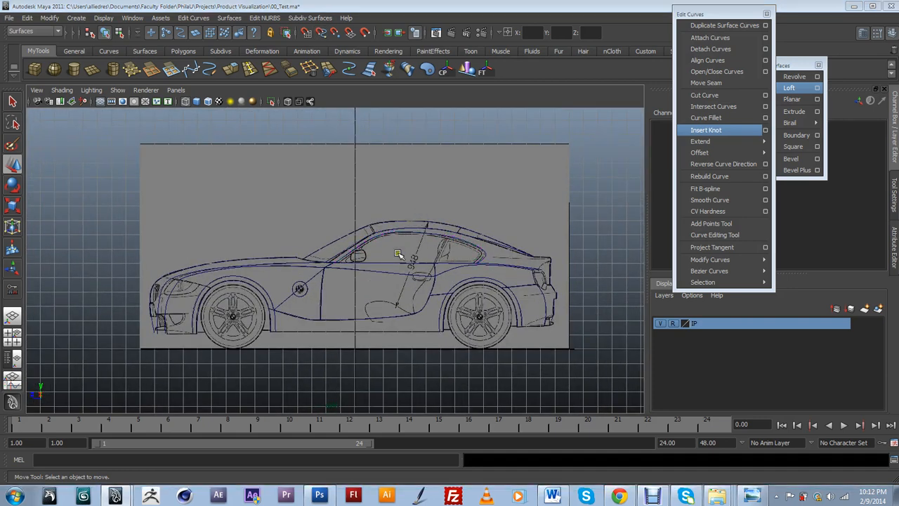
Inspect the car's curves against the blueprint planes from several angles in the perspective view
{"action": "left_click", "coordinate": [398, 254]}
{"action": "left_click", "coordinate": [397, 232]}
{"action": "left_click_drag", "start_coordinate": [397, 234], "coordinate": [403, 263], "text": "alt"}
{"action": "scroll", "coordinate": [476, 252], "scroll_direction": "down", "scroll_amount": 3}
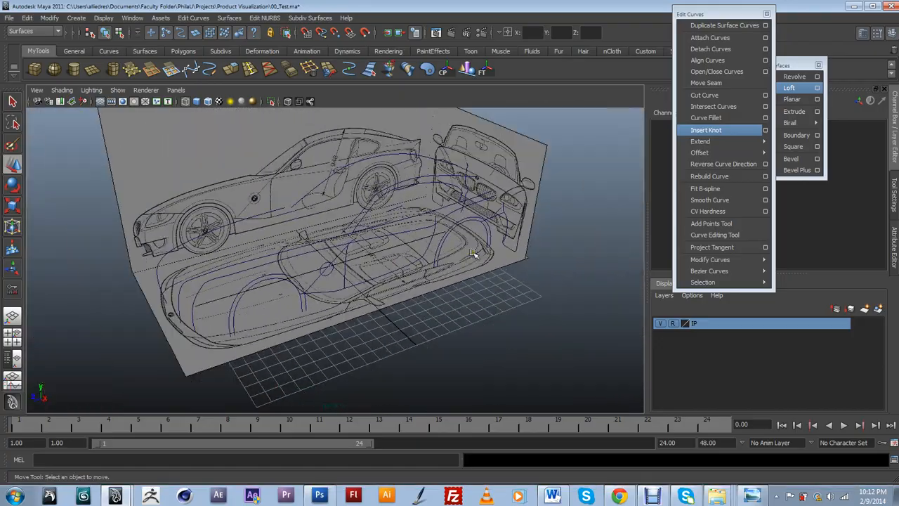
{"action": "left_click_drag", "start_coordinate": [462, 268], "coordinate": [383, 289], "text": "alt"}
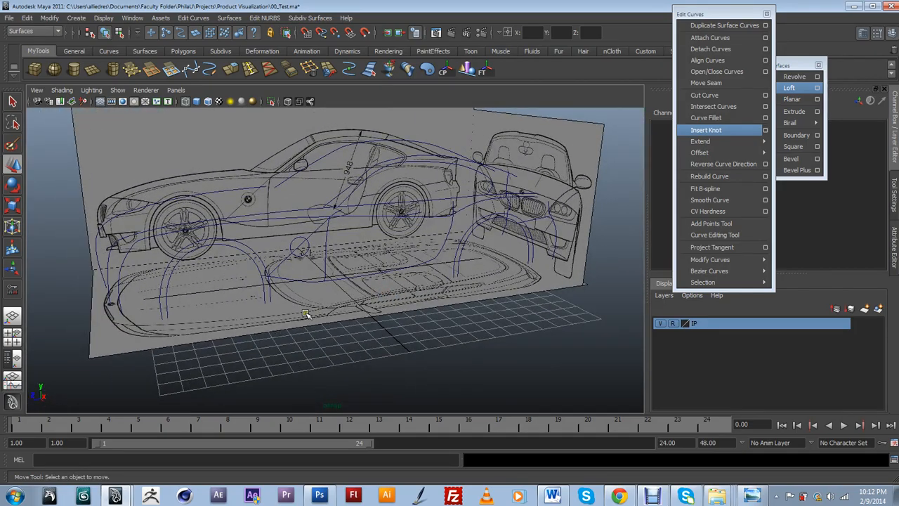
{"action": "left_click_drag", "start_coordinate": [207, 307], "coordinate": [280, 307], "text": "alt"}
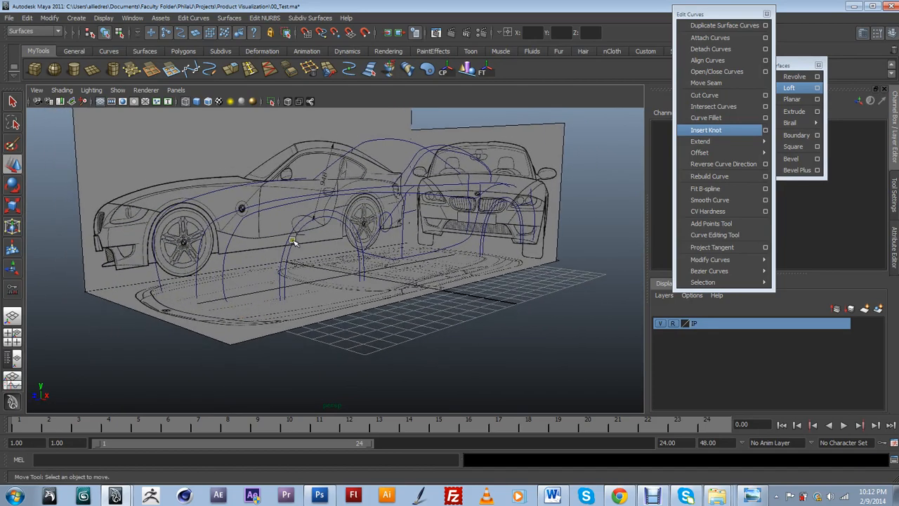
{"action": "left_click_drag", "start_coordinate": [294, 242], "coordinate": [269, 261], "text": "alt"}
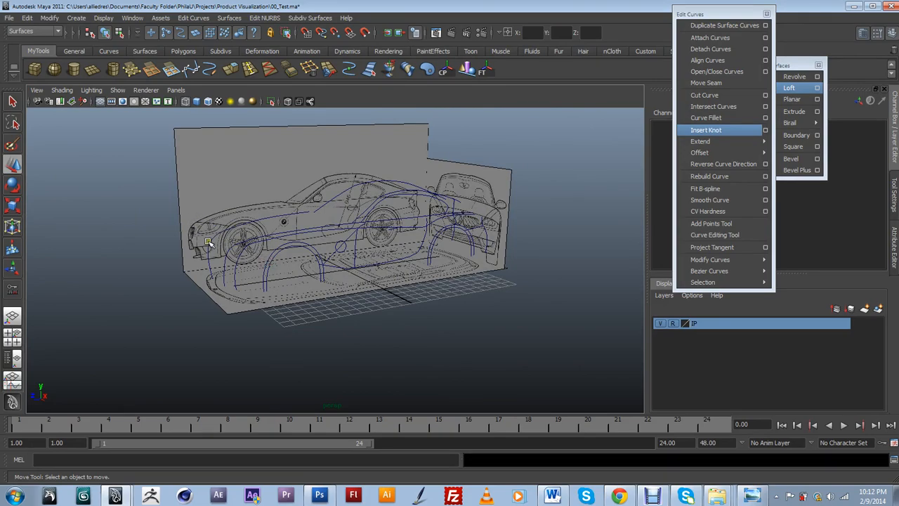
{"action": "left_click_drag", "start_coordinate": [392, 254], "coordinate": [417, 249], "text": "alt"}
{"action": "middle_click_drag", "start_coordinate": [417, 249], "coordinate": [370, 254], "text": "alt"}
{"action": "scroll", "coordinate": [380, 272], "scroll_direction": "up", "scroll_amount": 5}
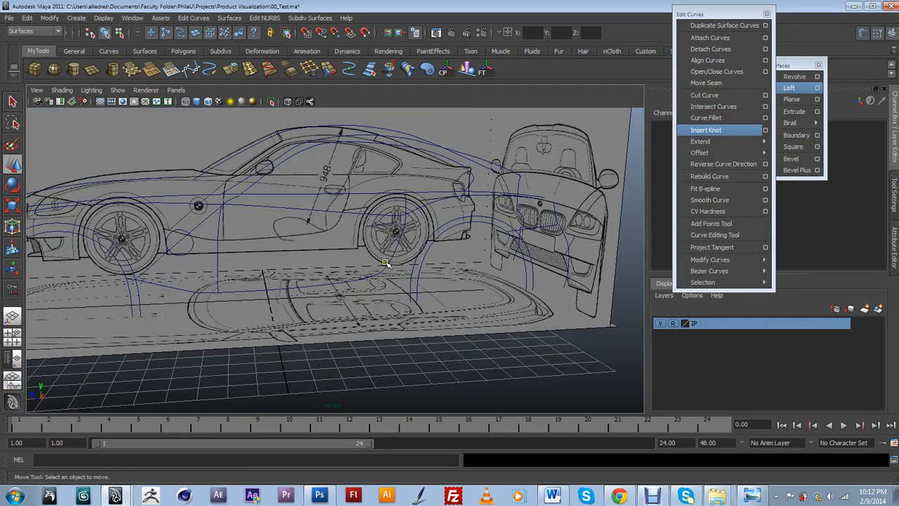
{"action": "left_click_drag", "start_coordinate": [380, 274], "coordinate": [307, 248], "text": "alt"}
{"action": "right_click_drag", "start_coordinate": [306, 248], "coordinate": [253, 234], "text": "alt"}
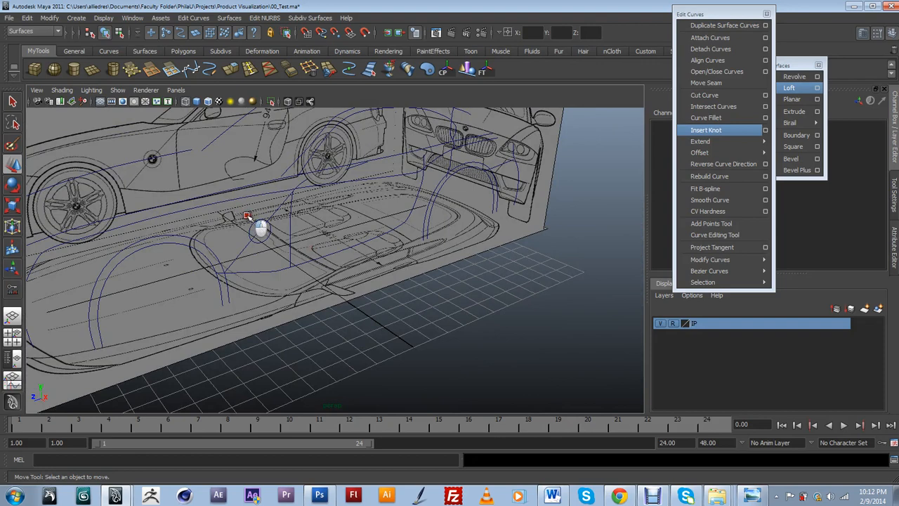
Select both rear wheel-arch curves and, in the top view, move them outward to the body's outer edge at X 6.225
{"action": "left_click", "coordinate": [313, 268]}
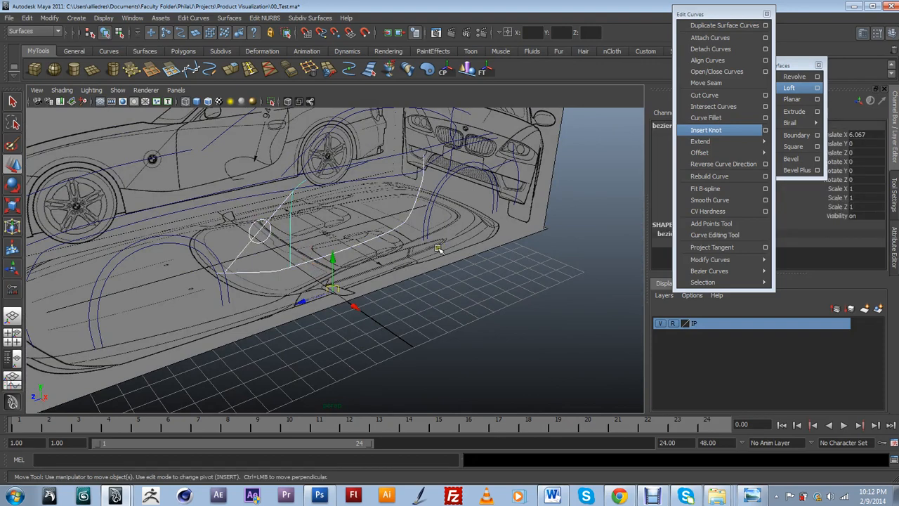
{"action": "left_click_drag", "start_coordinate": [438, 250], "coordinate": [484, 265], "text": "alt"}
{"action": "left_click", "coordinate": [487, 207]}
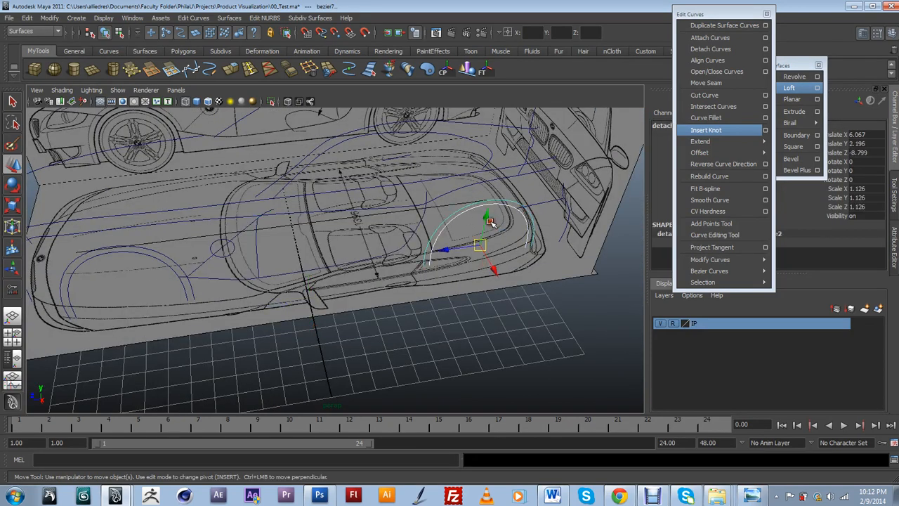
{"action": "left_click_drag", "start_coordinate": [534, 269], "coordinate": [516, 291], "text": "alt"}
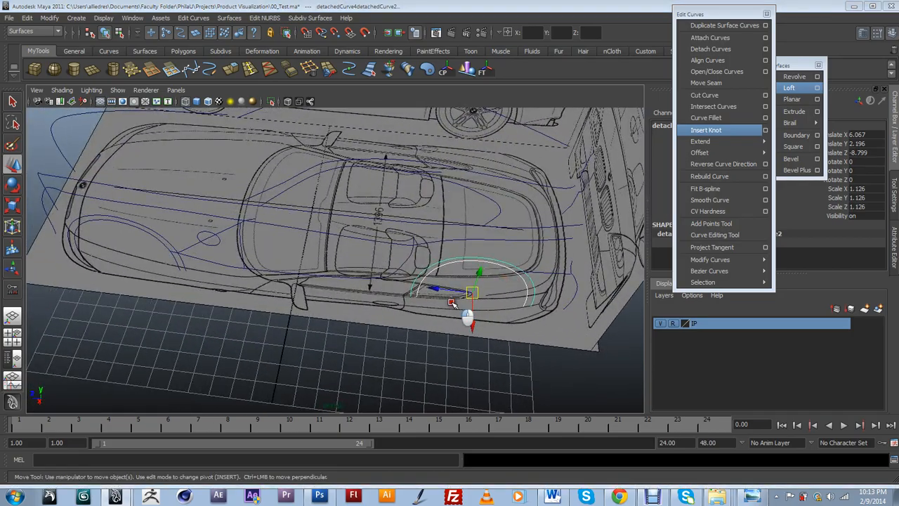
{"action": "key", "text": "space"}
{"action": "key", "text": "space"}
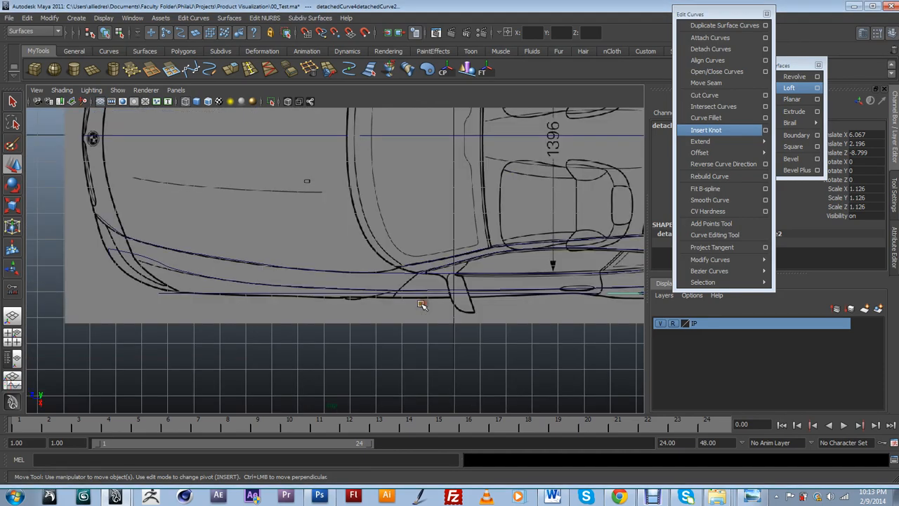
{"action": "scroll", "coordinate": [480, 286], "scroll_direction": "down", "scroll_amount": 3}
{"action": "middle_click_drag", "start_coordinate": [492, 288], "coordinate": [247, 260], "text": "alt"}
{"action": "scroll", "coordinate": [307, 283], "scroll_direction": "up", "scroll_amount": 6}
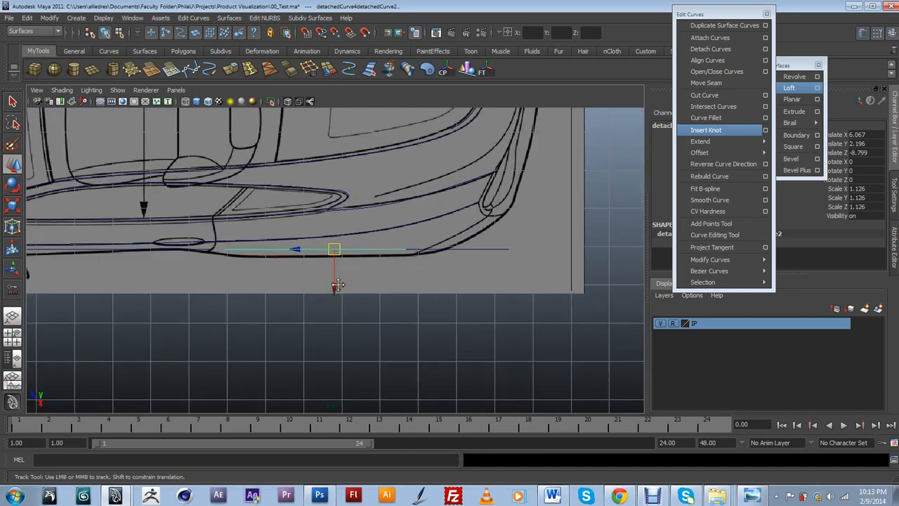
{"action": "middle_click_drag", "start_coordinate": [328, 283], "coordinate": [375, 292], "text": "alt"}
{"action": "left_click_drag", "start_coordinate": [380, 286], "coordinate": [383, 292]}
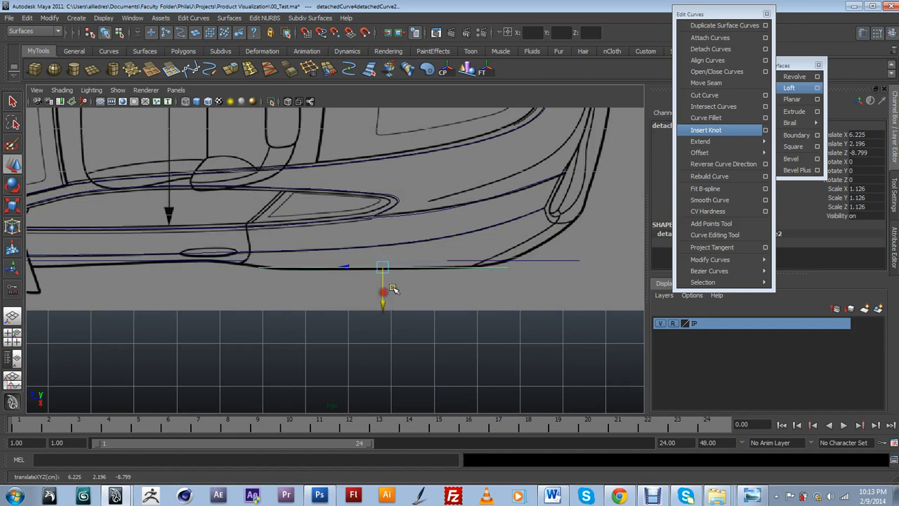
Show the outer rear arch curve's control vertices and move its rear end vertices inward onto the body outline, to X 6.060
{"action": "middle_click_drag", "start_coordinate": [431, 285], "coordinate": [391, 297], "text": "alt"}
{"action": "scroll", "coordinate": [391, 297], "scroll_direction": "up", "scroll_amount": 1}
{"action": "middle_click_drag", "start_coordinate": [454, 312], "coordinate": [349, 315], "text": "alt"}
{"action": "scroll", "coordinate": [350, 315], "scroll_direction": "up", "scroll_amount": 3}
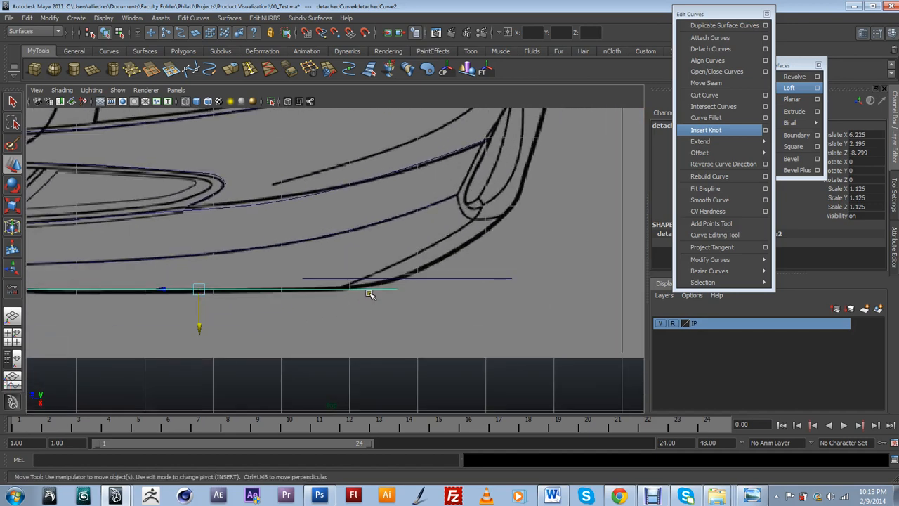
{"action": "left_click", "coordinate": [378, 307]}
{"action": "left_click", "coordinate": [385, 289]}
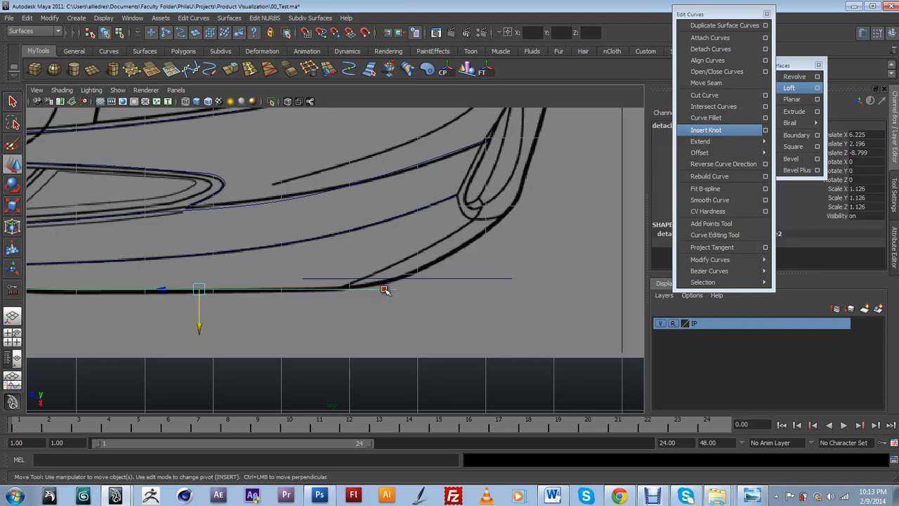
{"action": "left_click", "coordinate": [385, 290]}
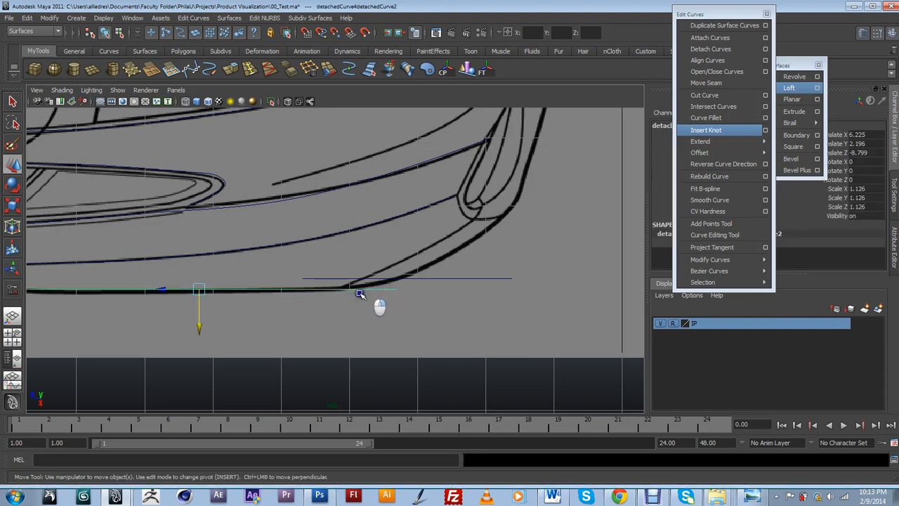
{"action": "left_click", "coordinate": [375, 302]}
{"action": "left_click", "coordinate": [396, 292]}
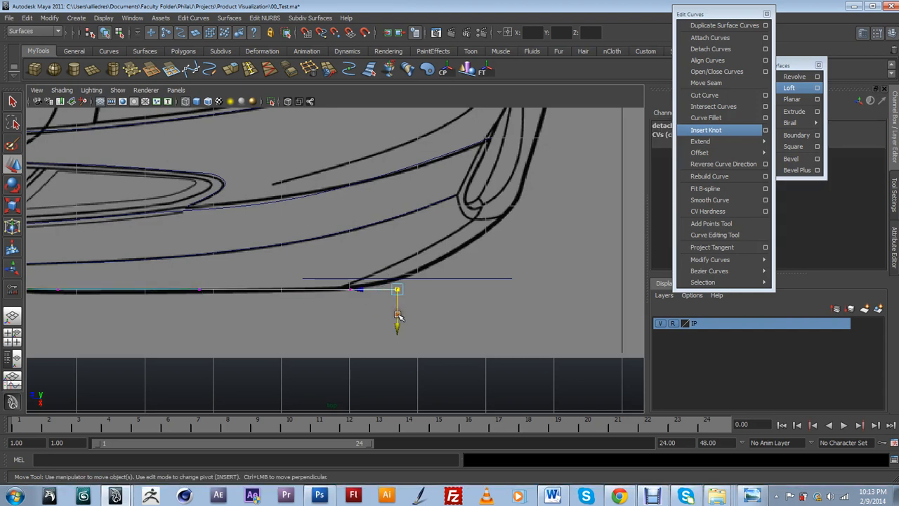
{"action": "left_click_drag", "start_coordinate": [398, 306], "coordinate": [402, 302]}
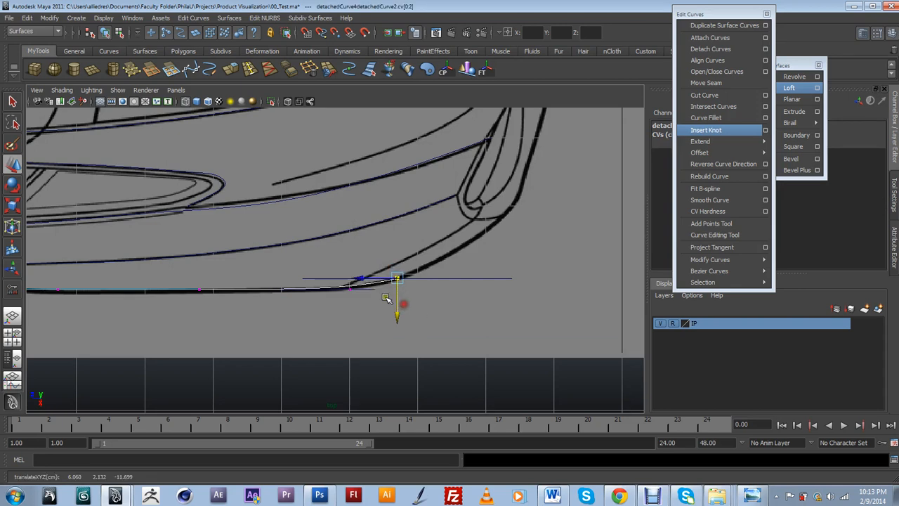
Move the inner rear arch curve's rear end vertices inward to follow the body outline
{"action": "left_click", "coordinate": [370, 291]}
{"action": "right_click_drag", "start_coordinate": [371, 291], "coordinate": [337, 290]}
{"action": "left_click_drag", "start_coordinate": [370, 282], "coordinate": [379, 305]}
{"action": "scroll", "coordinate": [380, 305], "scroll_direction": "down", "scroll_amount": 5}
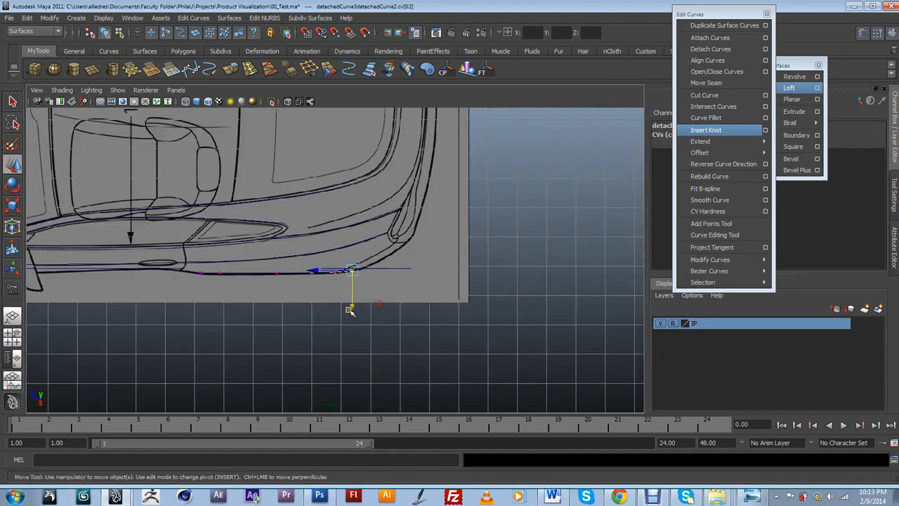
Move the inner arch curve's middle vertices outward onto the widest part of the body outline, to X 6.262
{"action": "middle_click_drag", "start_coordinate": [233, 313], "coordinate": [341, 308], "text": "alt"}
{"action": "scroll", "coordinate": [351, 326], "scroll_direction": "up", "scroll_amount": 5}
{"action": "scroll", "coordinate": [339, 309], "scroll_direction": "up", "scroll_amount": 4}
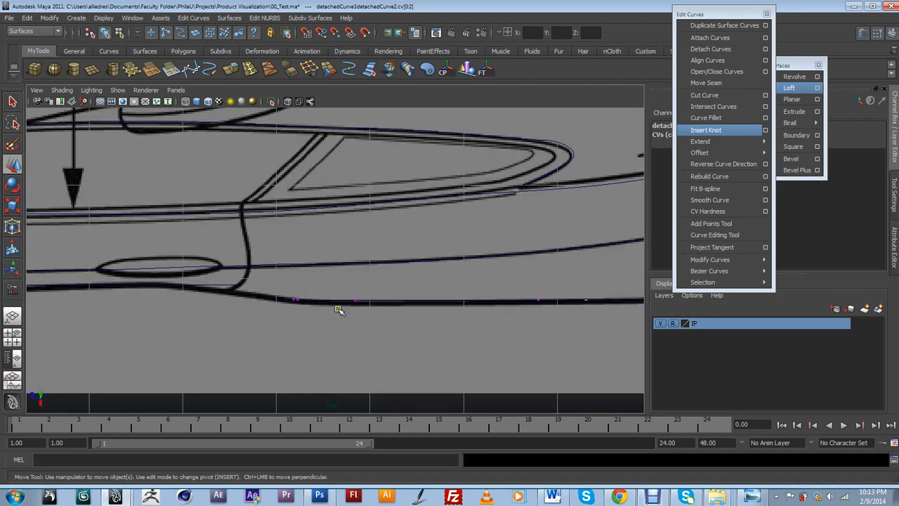
{"action": "scroll", "coordinate": [339, 310], "scroll_direction": "down", "scroll_amount": 10}
{"action": "scroll", "coordinate": [339, 310], "scroll_direction": "up", "scroll_amount": 7}
{"action": "scroll", "coordinate": [341, 304], "scroll_direction": "up", "scroll_amount": 2}
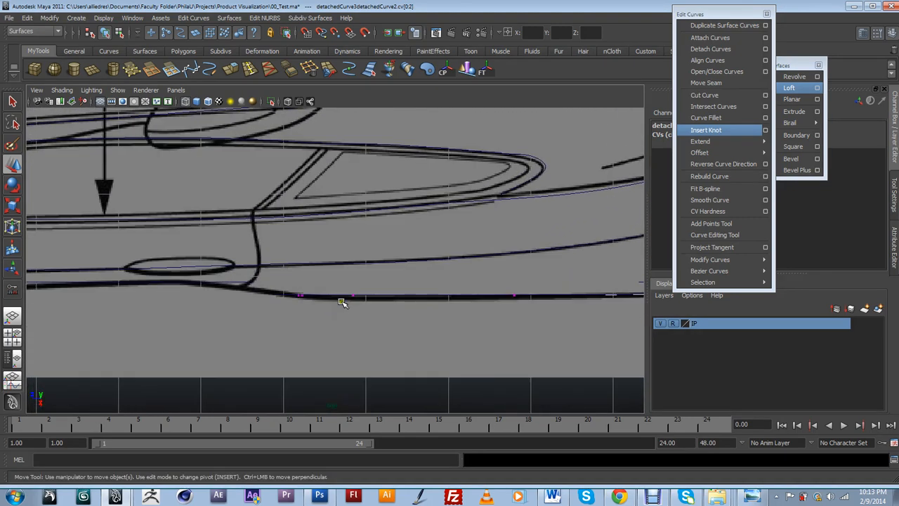
{"action": "scroll", "coordinate": [345, 298], "scroll_direction": "down", "scroll_amount": 4}
{"action": "left_click_drag", "start_coordinate": [334, 267], "coordinate": [447, 295]}
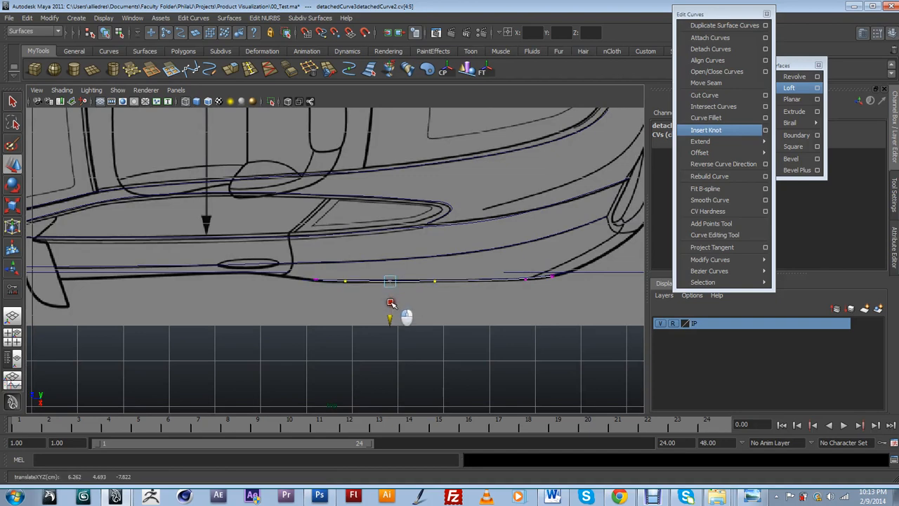
Return to object selection and move the whole inner rear arch curve outward to X 6.263
{"action": "scroll", "coordinate": [415, 302], "scroll_direction": "up", "scroll_amount": 2}
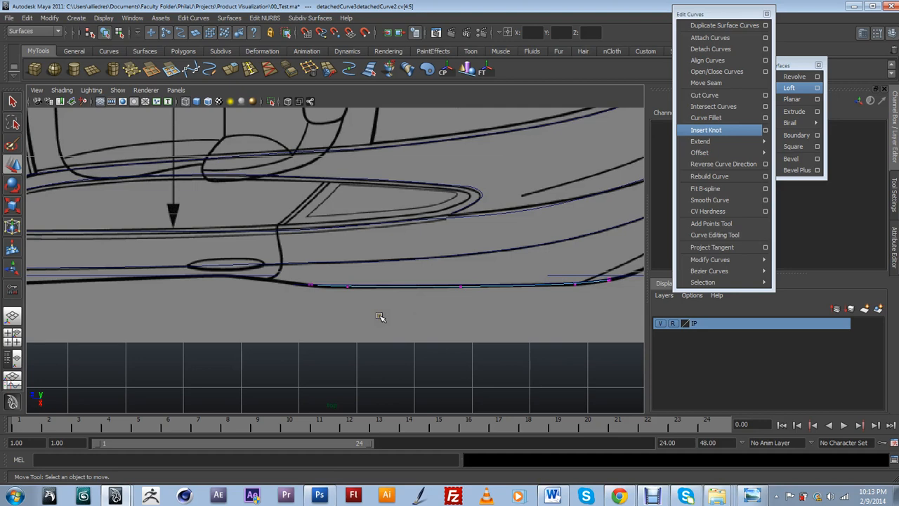
{"action": "scroll", "coordinate": [380, 317], "scroll_direction": "up", "scroll_amount": 5}
{"action": "left_click", "coordinate": [356, 341]}
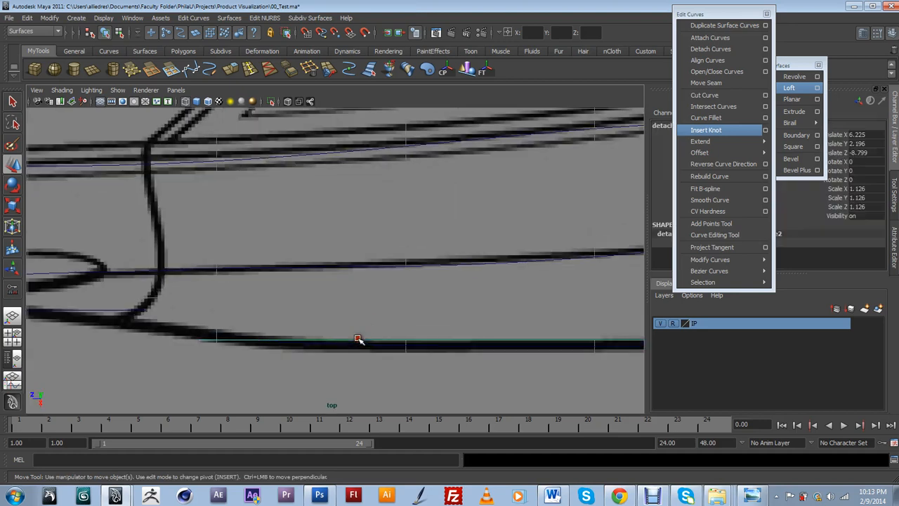
{"action": "scroll", "coordinate": [363, 338], "scroll_direction": "down", "scroll_amount": 8}
{"action": "scroll", "coordinate": [370, 330], "scroll_direction": "up", "scroll_amount": 6}
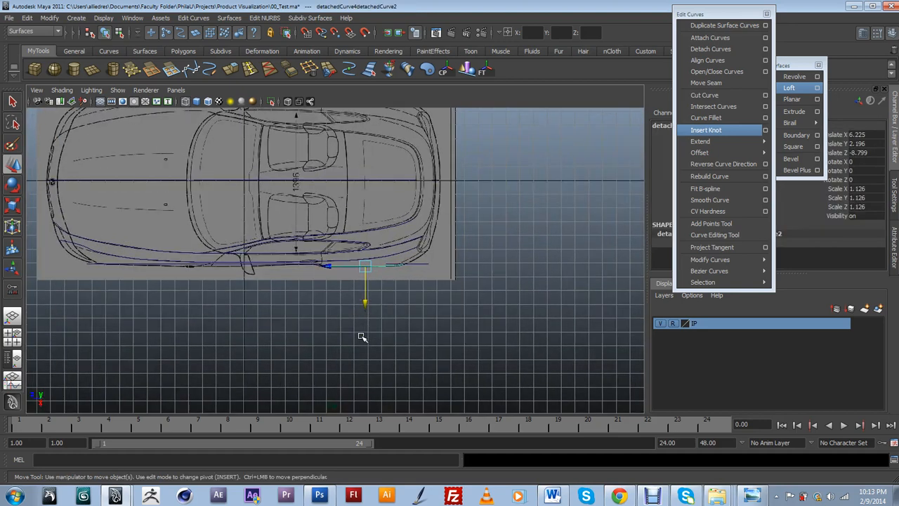
{"action": "middle_click_drag", "start_coordinate": [458, 327], "coordinate": [394, 322], "text": "alt"}
{"action": "scroll", "coordinate": [394, 321], "scroll_direction": "up", "scroll_amount": 3}
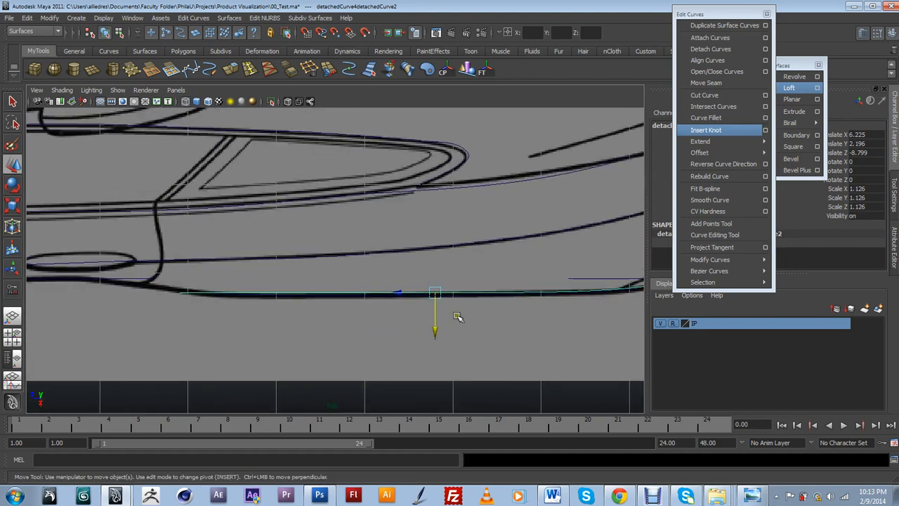
{"action": "left_click", "coordinate": [441, 271]}
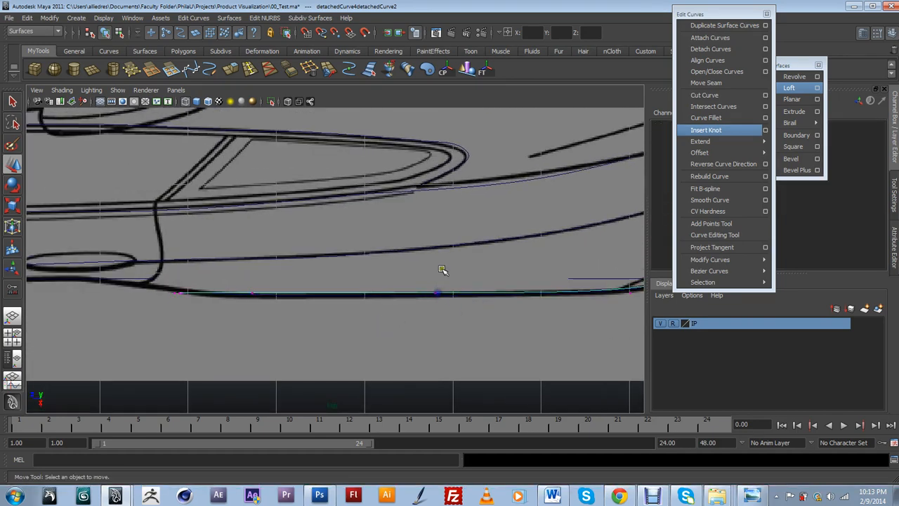
{"action": "left_click", "coordinate": [423, 300]}
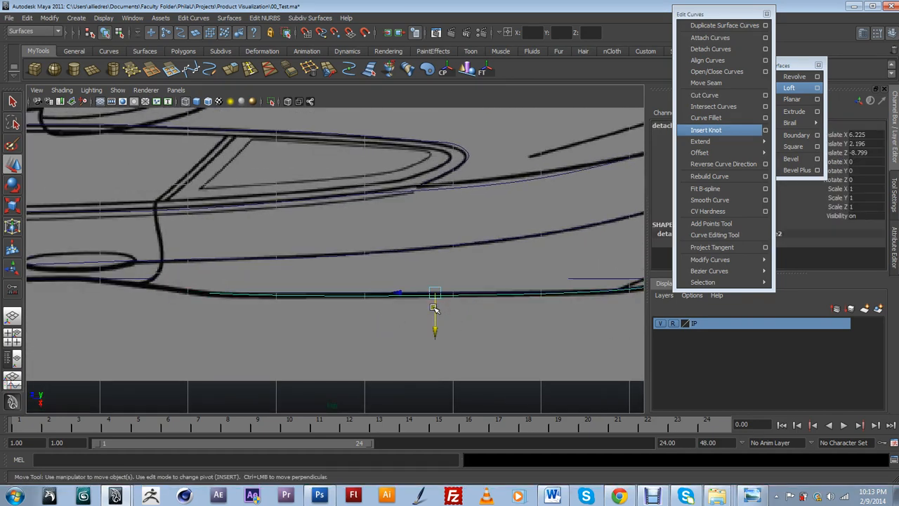
{"action": "left_click_drag", "start_coordinate": [434, 308], "coordinate": [434, 295]}
Move the outer rear arch curve's middle vertex outward to X 6.263 in the top view
{"action": "left_click", "coordinate": [435, 293]}
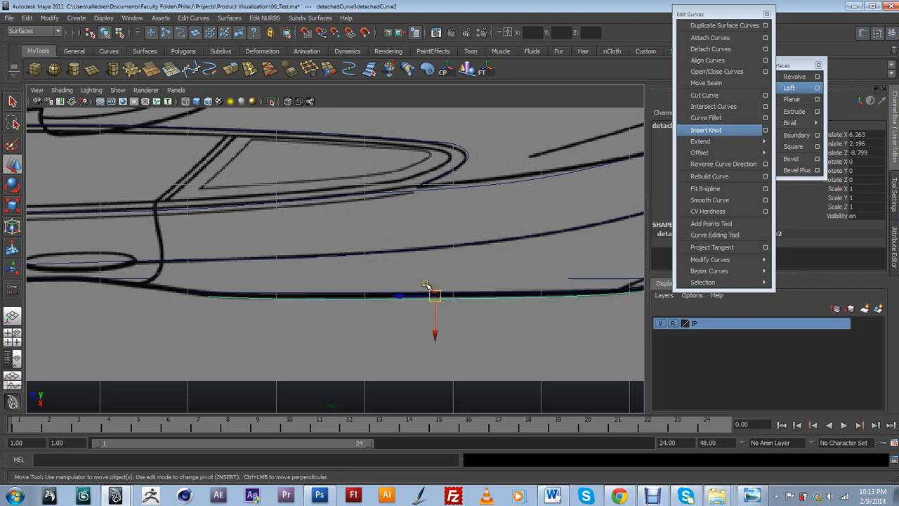
{"action": "left_click", "coordinate": [435, 293]}
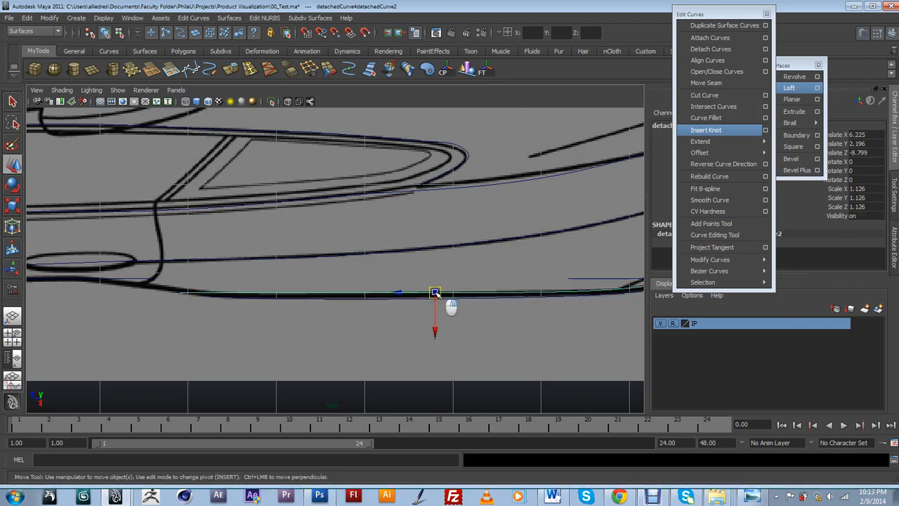
{"action": "left_click", "coordinate": [431, 276]}
{"action": "left_click", "coordinate": [435, 293]}
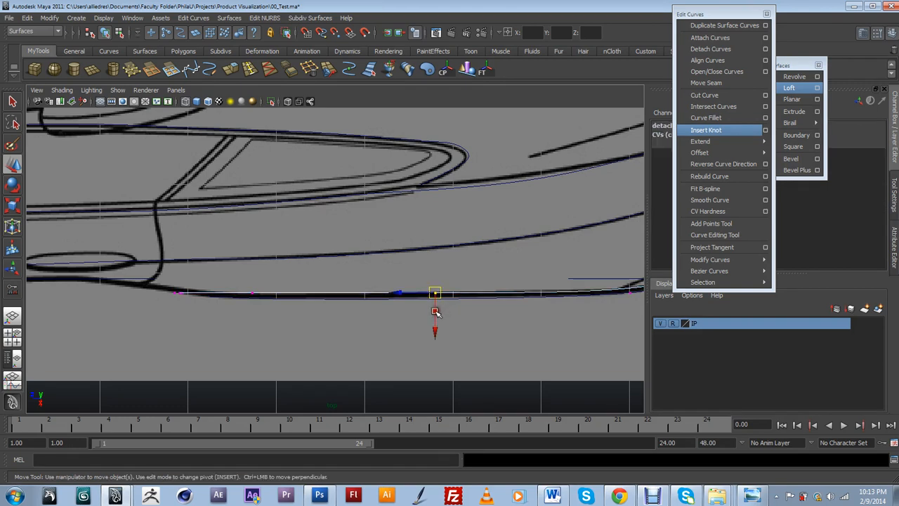
{"action": "left_click_drag", "start_coordinate": [435, 321], "coordinate": [438, 318]}
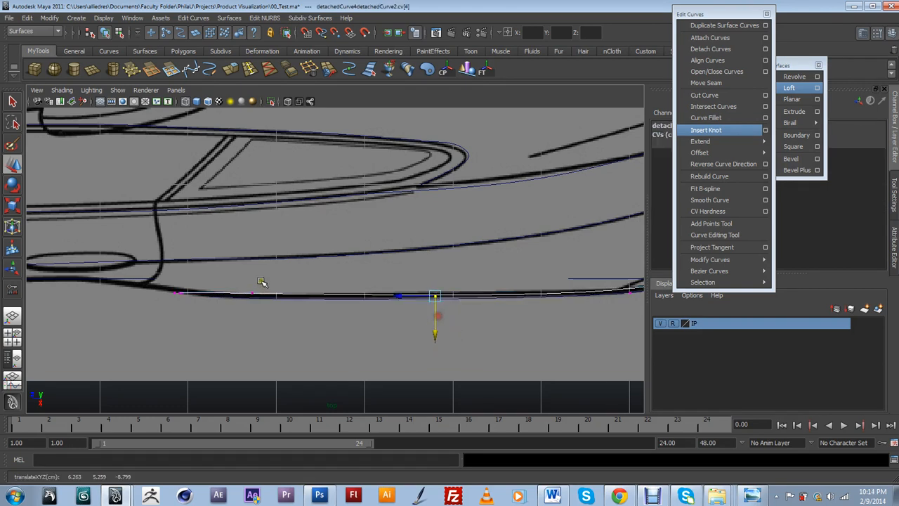
Move the vertex next to the outer arch curve's front end outward onto the body outline and select the front end vertices
{"action": "left_click_drag", "start_coordinate": [263, 282], "coordinate": [252, 319]}
{"action": "left_click_drag", "start_coordinate": [189, 310], "coordinate": [166, 281]}
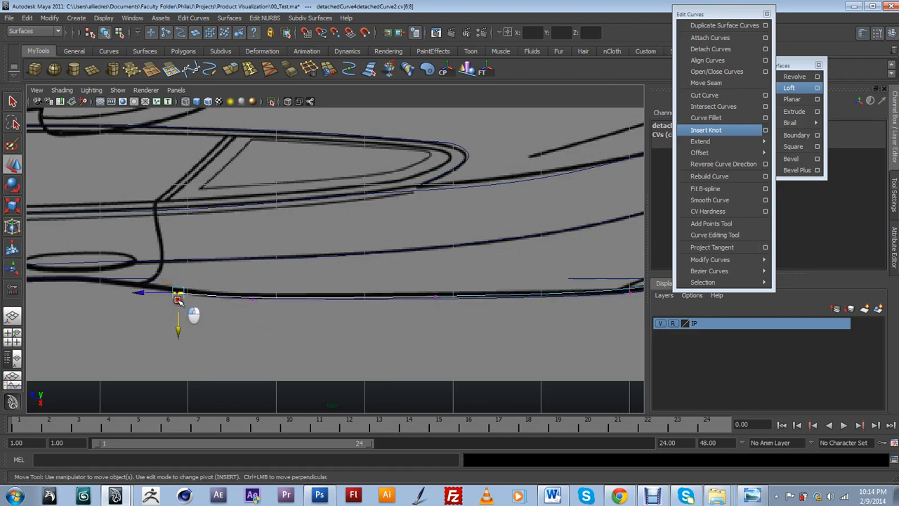
{"action": "left_click", "coordinate": [177, 307]}
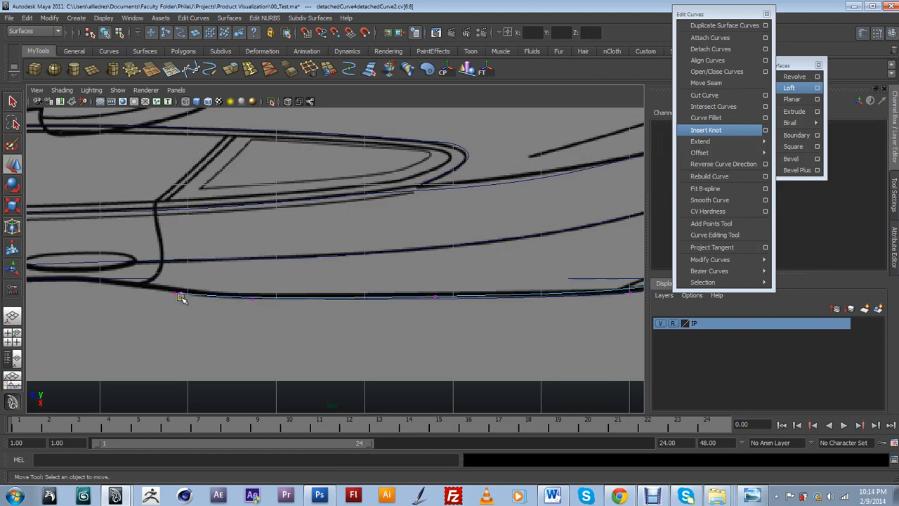
{"action": "left_click", "coordinate": [180, 297]}
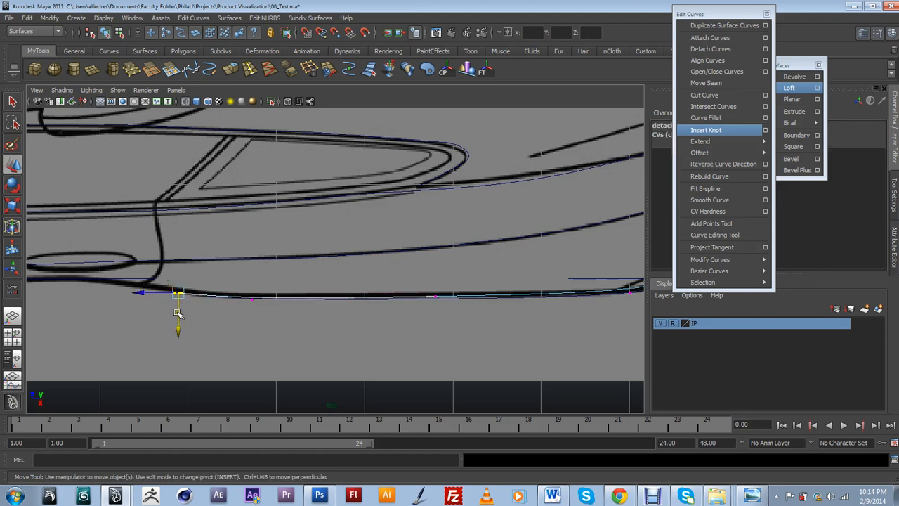
Move the forward lower end CVs of the rear wheel arch curve onto the blueprint's body side outline, at about X 6.206
{"action": "left_click_drag", "start_coordinate": [178, 313], "coordinate": [188, 320]}
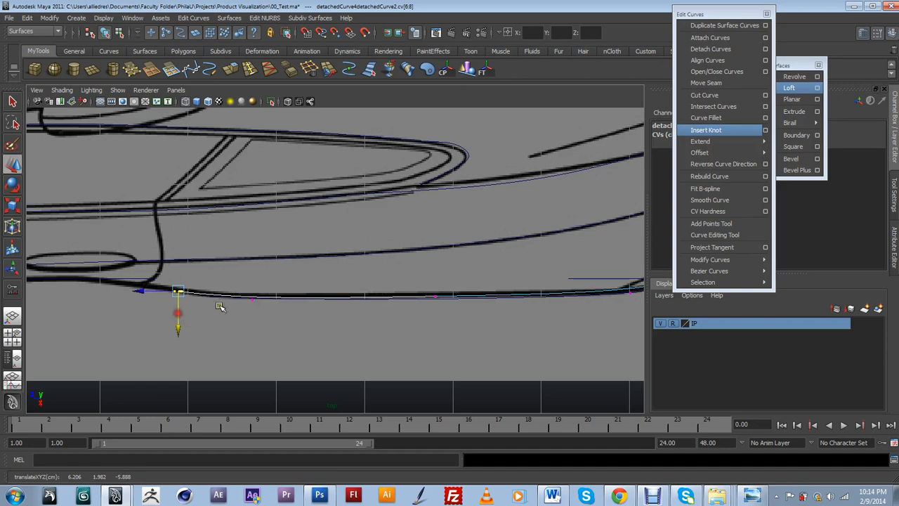
{"action": "scroll", "coordinate": [284, 284], "scroll_direction": "down", "scroll_amount": 3}
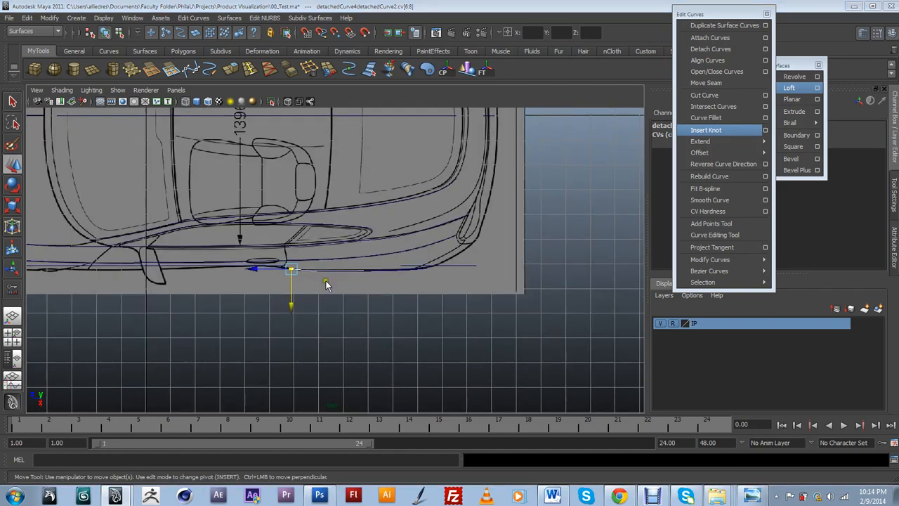
{"action": "left_click_drag", "start_coordinate": [341, 281], "coordinate": [290, 316], "text": "alt"}
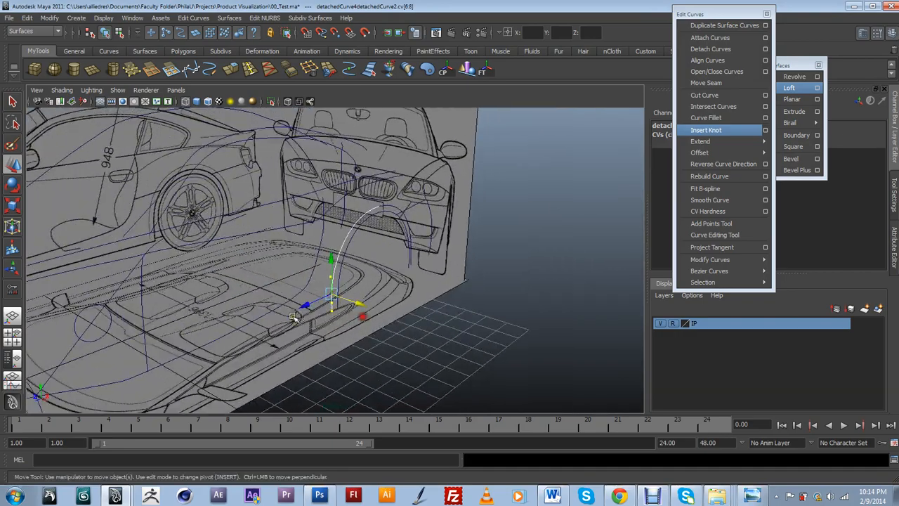
Select both front wheel arch curves and show them in the top view
{"action": "scroll", "coordinate": [281, 320], "scroll_direction": "down", "scroll_amount": 2}
{"action": "middle_click_drag", "start_coordinate": [253, 333], "coordinate": [325, 298], "text": "alt"}
{"action": "left_click_drag", "start_coordinate": [325, 298], "coordinate": [280, 304], "text": "alt"}
{"action": "left_click_drag", "start_coordinate": [197, 252], "coordinate": [239, 285]}
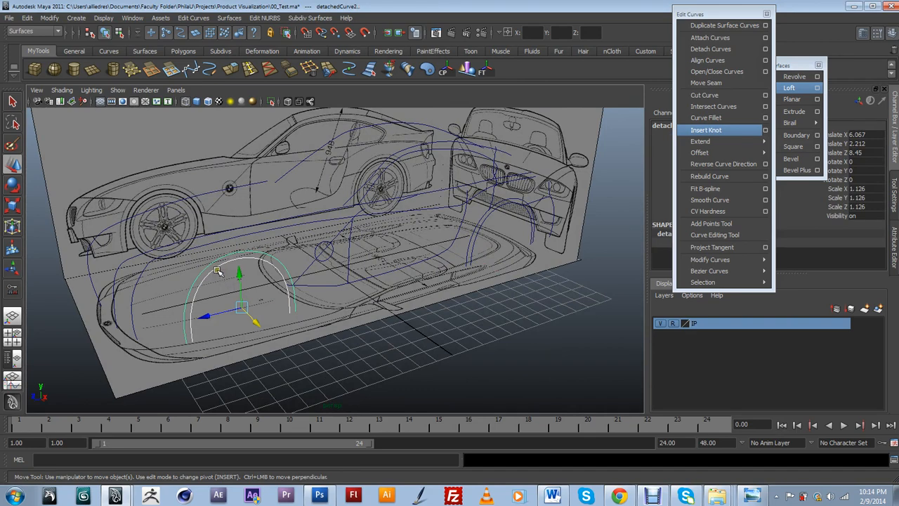
{"action": "key", "text": "space"}
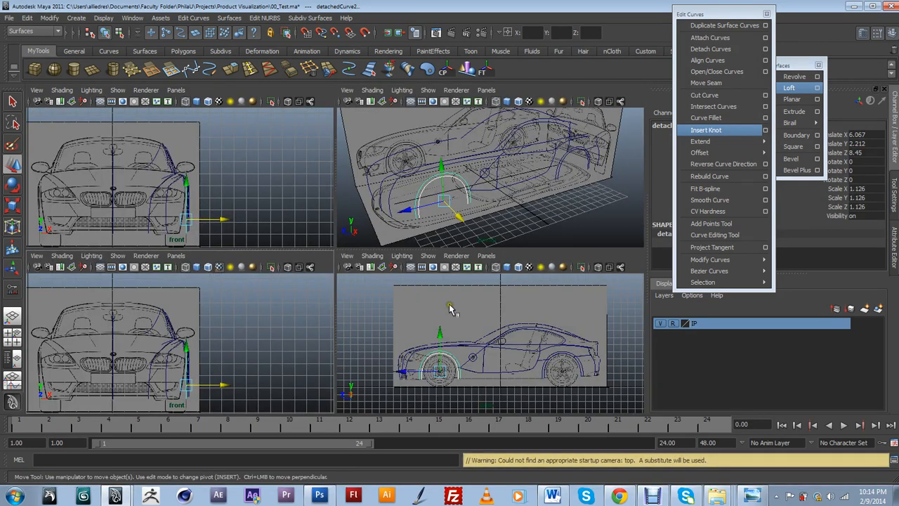
{"action": "key", "text": "space"}
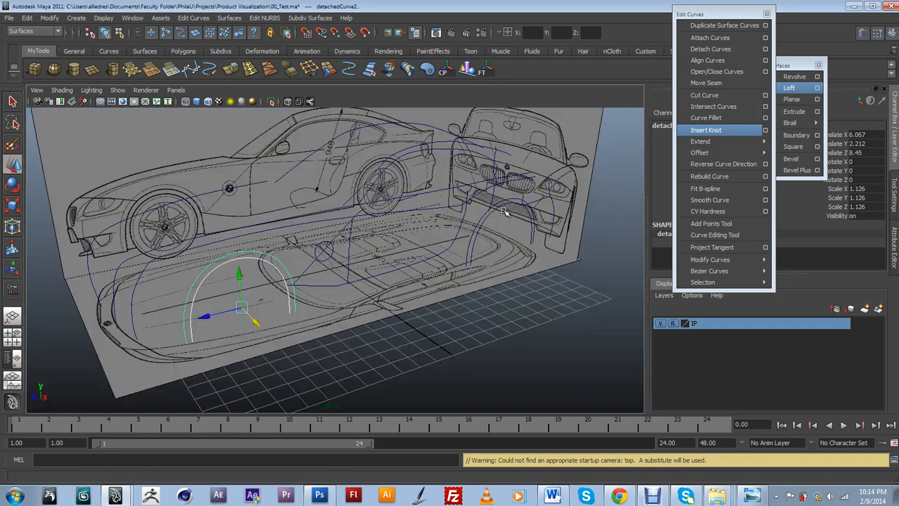
{"action": "left_click", "coordinate": [175, 90]}
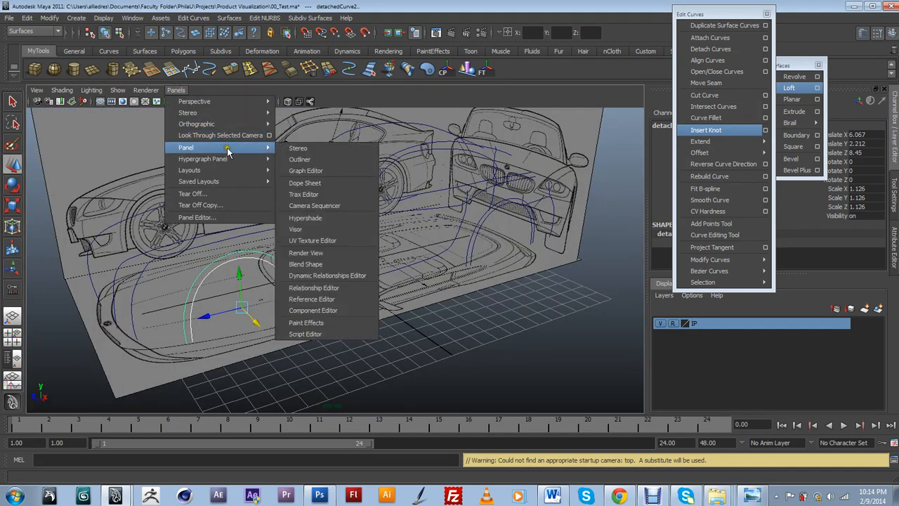
{"action": "mouse_move", "coordinate": [237, 125]}
{"action": "left_click", "coordinate": [293, 147]}
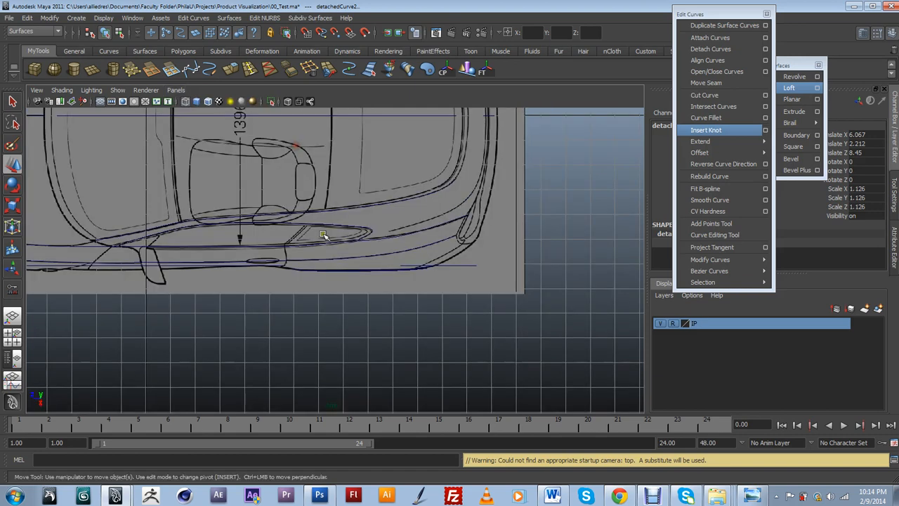
Rotate both front wheel arch curves about -1.655° in Y to follow the blueprint's body side in the top view
{"action": "middle_click_drag", "start_coordinate": [204, 276], "coordinate": [577, 279], "text": "alt"}
{"action": "scroll", "coordinate": [576, 279], "scroll_direction": "up", "scroll_amount": 2}
{"action": "middle_click_drag", "start_coordinate": [515, 304], "coordinate": [430, 305], "text": "alt"}
{"action": "scroll", "coordinate": [463, 314], "scroll_direction": "up", "scroll_amount": 1}
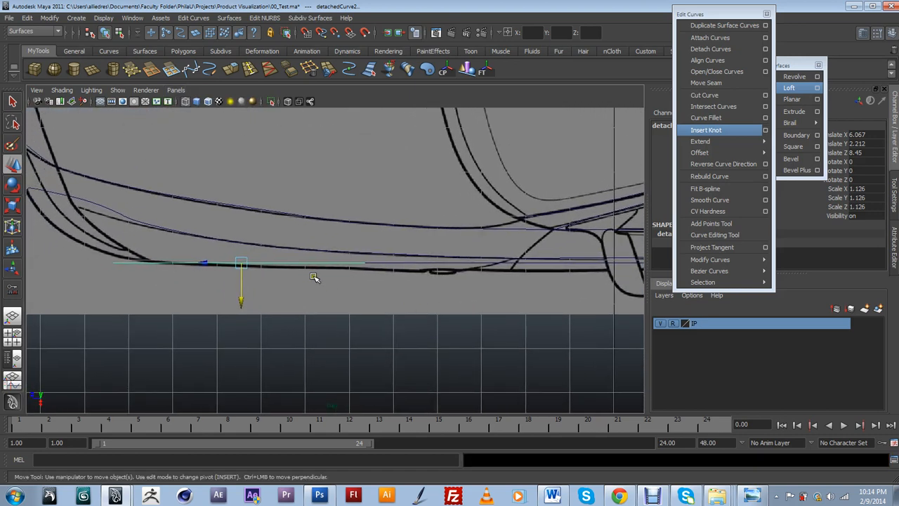
{"action": "left_click", "coordinate": [12, 185]}
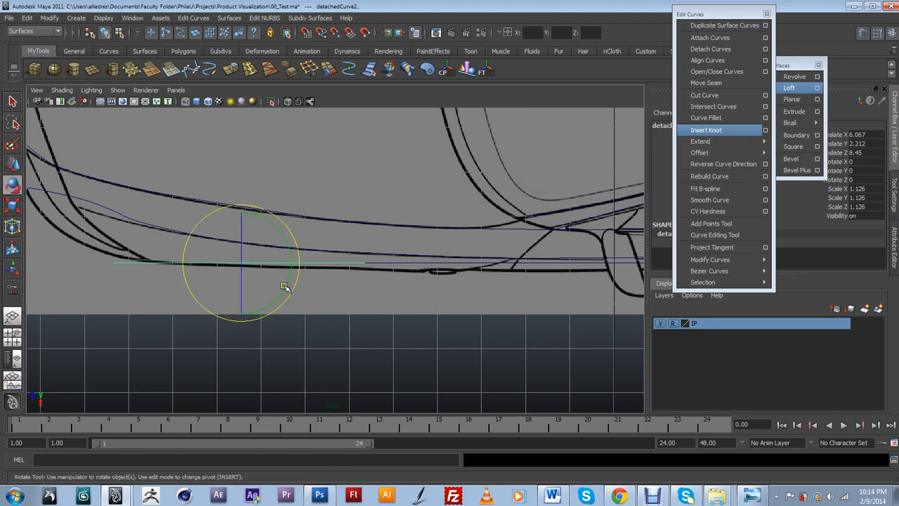
{"action": "left_click_drag", "start_coordinate": [285, 287], "coordinate": [239, 280]}
{"action": "key", "text": "w"}
Move the front end CVs of the outer front wheel arch curve inward to about X 5.860, onto the blueprint's bumper outline
{"action": "scroll", "coordinate": [158, 271], "scroll_direction": "up", "scroll_amount": 1}
{"action": "scroll", "coordinate": [321, 314], "scroll_direction": "up", "scroll_amount": 3}
{"action": "middle_click_drag", "start_coordinate": [157, 273], "coordinate": [343, 293], "text": "alt"}
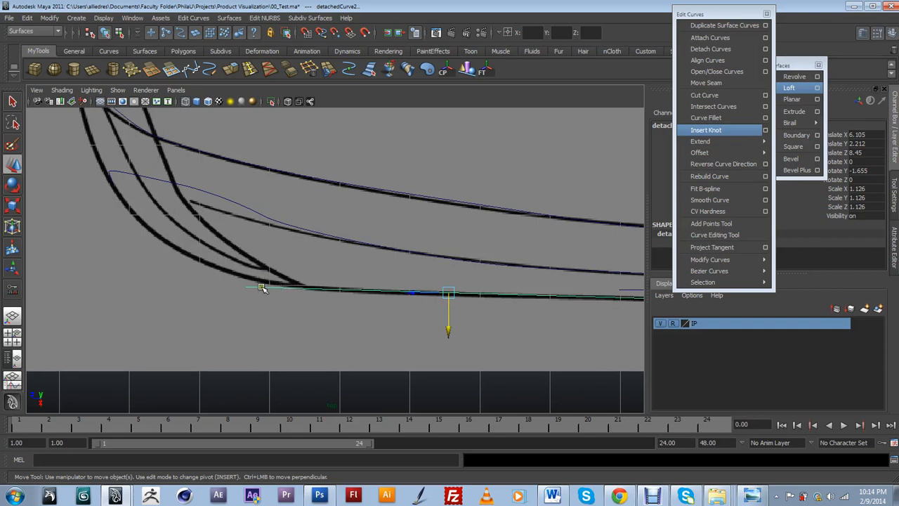
{"action": "left_click", "coordinate": [261, 300]}
{"action": "left_click", "coordinate": [271, 287]}
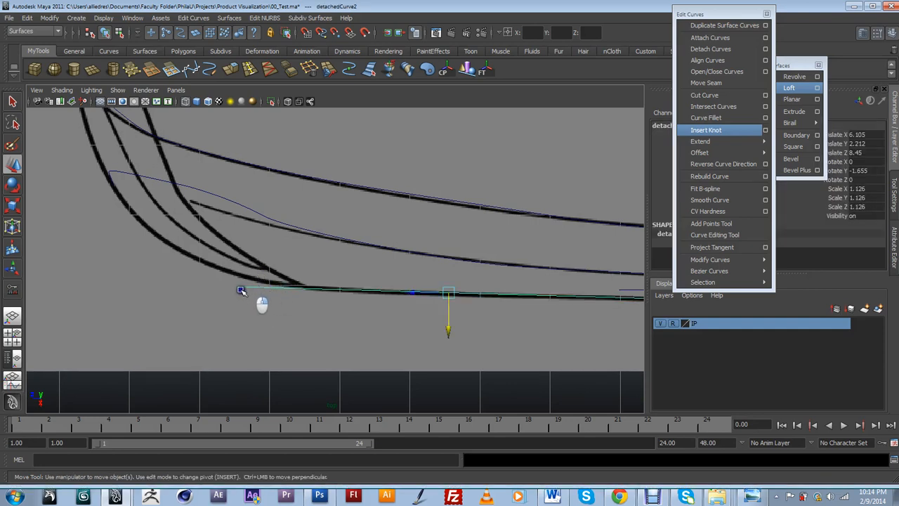
{"action": "left_click", "coordinate": [248, 294]}
{"action": "left_click", "coordinate": [244, 294]}
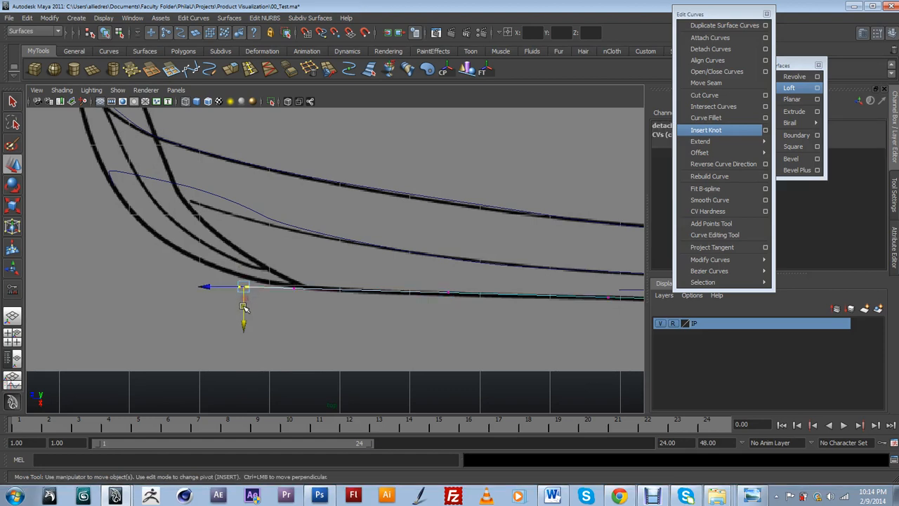
{"action": "left_click_drag", "start_coordinate": [243, 294], "coordinate": [243, 295]}
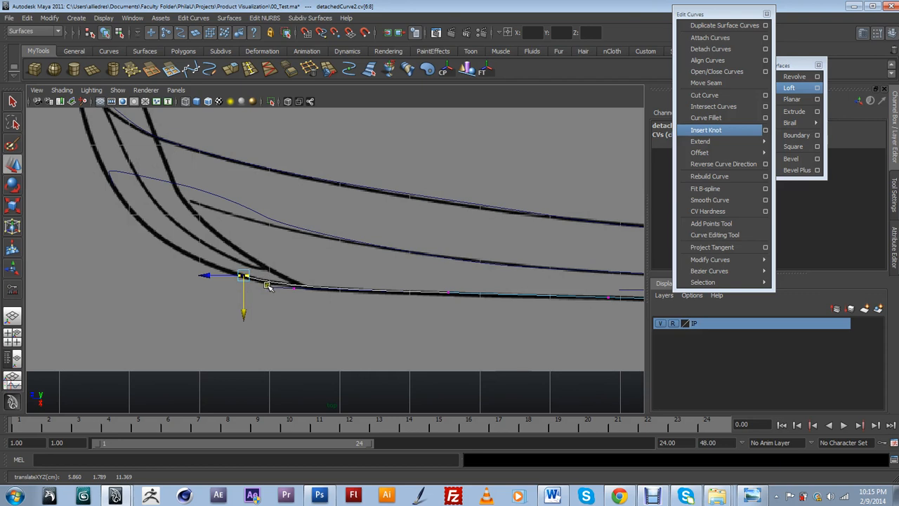
Move the front end CVs of the inner front wheel arch curve inward to about X 5.926, onto the blueprint outline
{"action": "left_click", "coordinate": [269, 288]}
{"action": "right_click", "coordinate": [271, 289]}
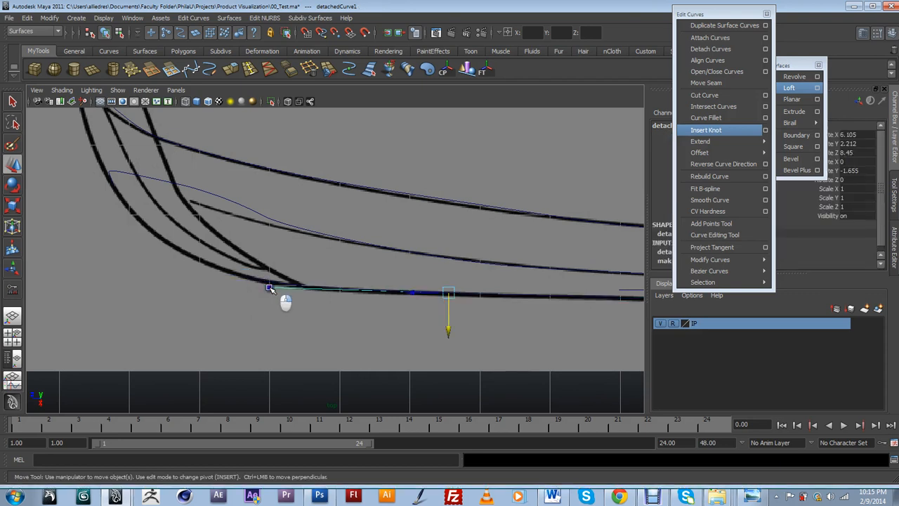
{"action": "left_click", "coordinate": [242, 285]}
{"action": "left_click", "coordinate": [261, 288]}
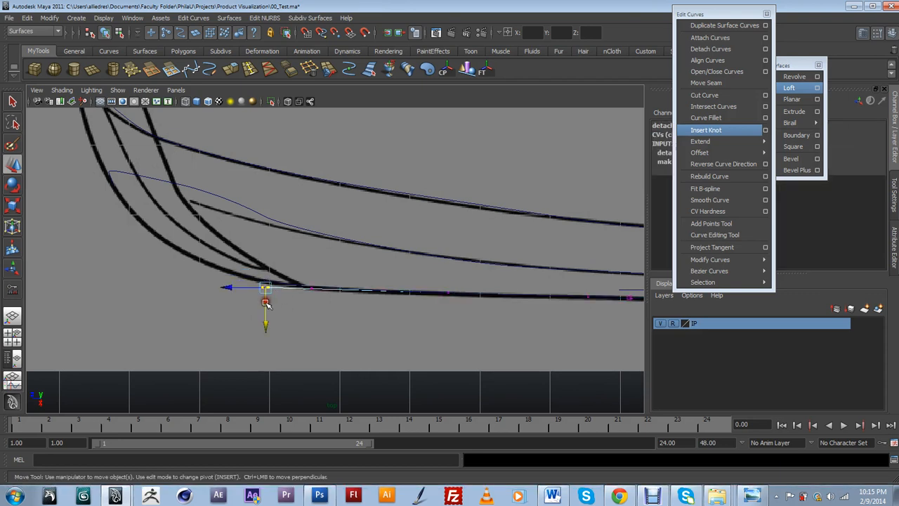
{"action": "left_click_drag", "start_coordinate": [265, 308], "coordinate": [266, 301]}
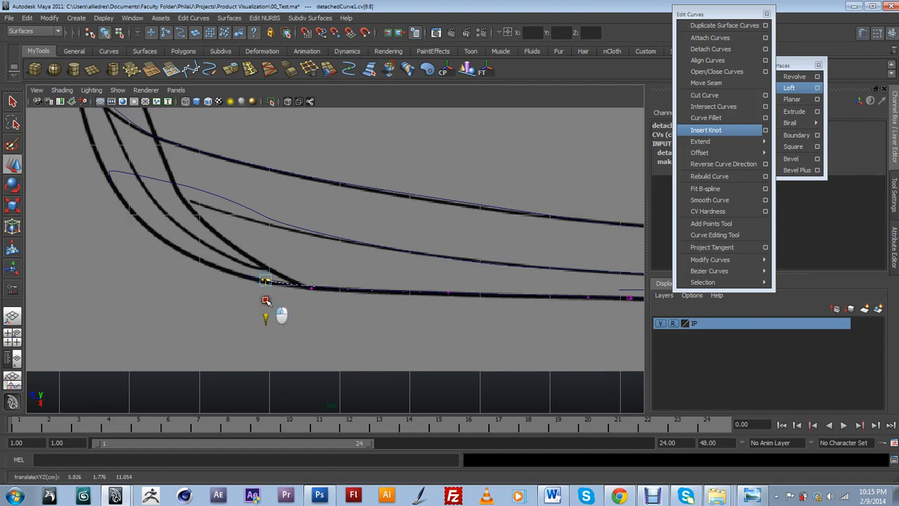
{"action": "scroll", "coordinate": [288, 254], "scroll_direction": "down", "scroll_amount": 3}
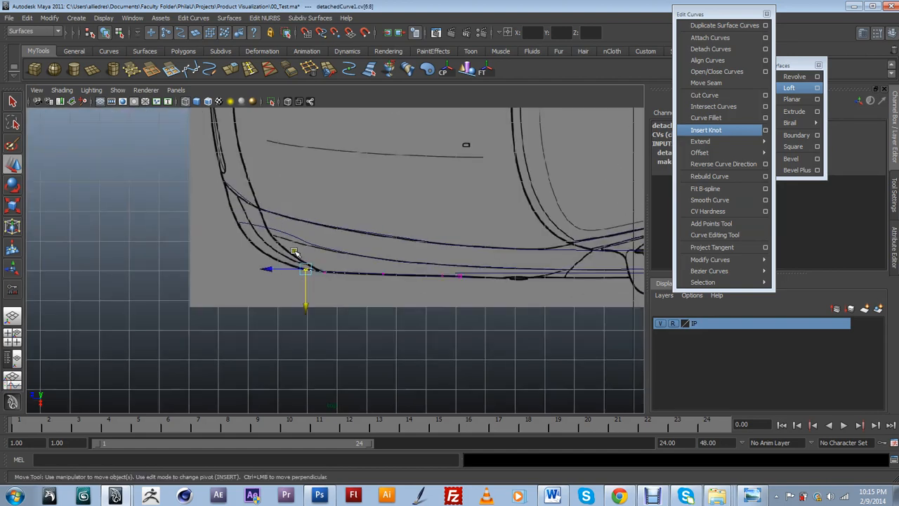
Switch through the perspective view to the side view and select the curve along the door's lower and rear edge
{"action": "left_click", "coordinate": [176, 90]}
{"action": "mouse_move", "coordinate": [266, 106]}
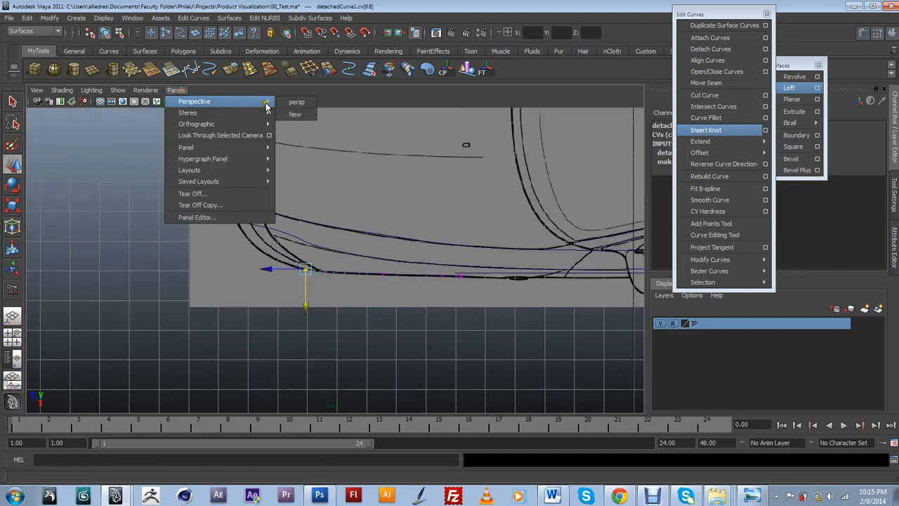
{"action": "left_click", "coordinate": [296, 101]}
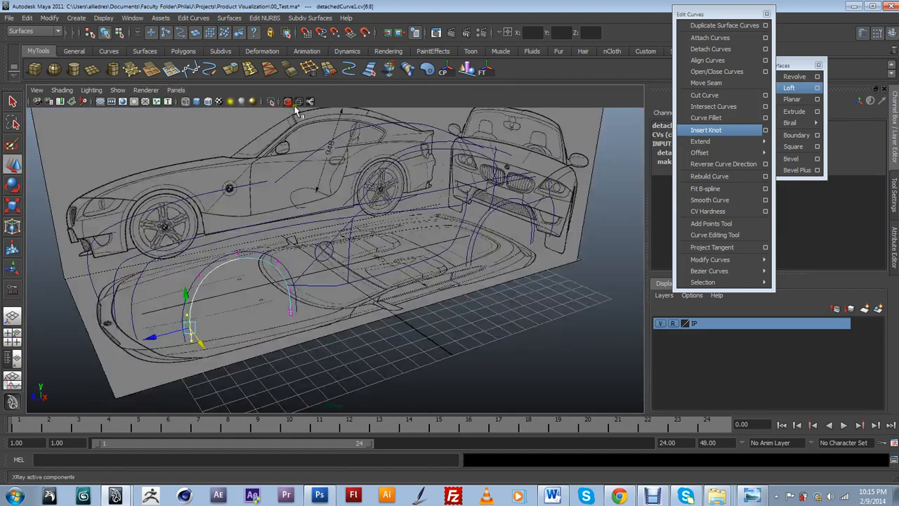
{"action": "left_click_drag", "start_coordinate": [422, 295], "coordinate": [410, 255], "text": "alt"}
{"action": "scroll", "coordinate": [411, 285], "scroll_direction": "up", "scroll_amount": 6}
{"action": "scroll", "coordinate": [383, 261], "scroll_direction": "down", "scroll_amount": 5}
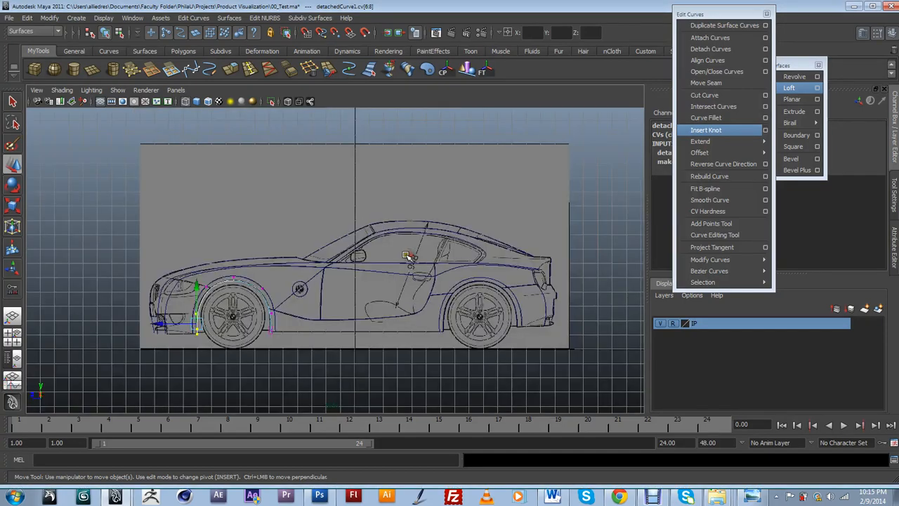
{"action": "scroll", "coordinate": [359, 295], "scroll_direction": "up", "scroll_amount": 2}
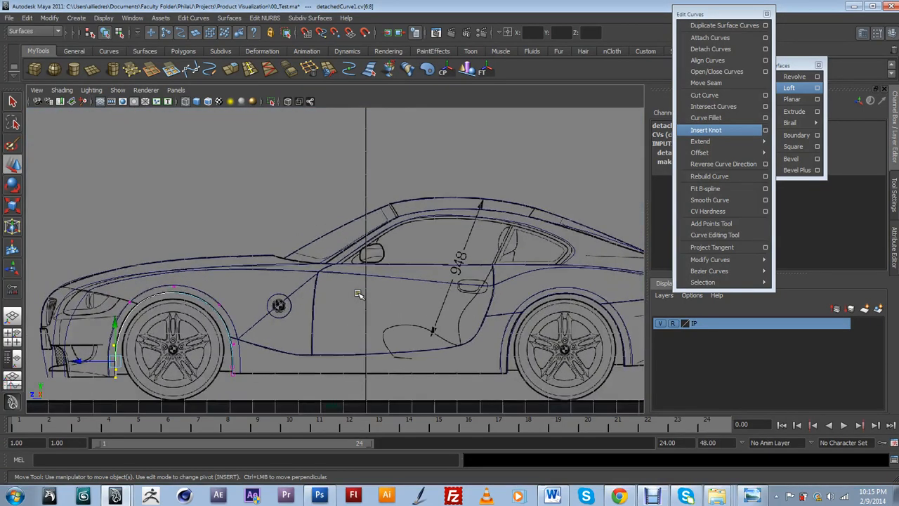
{"action": "left_click", "coordinate": [325, 316]}
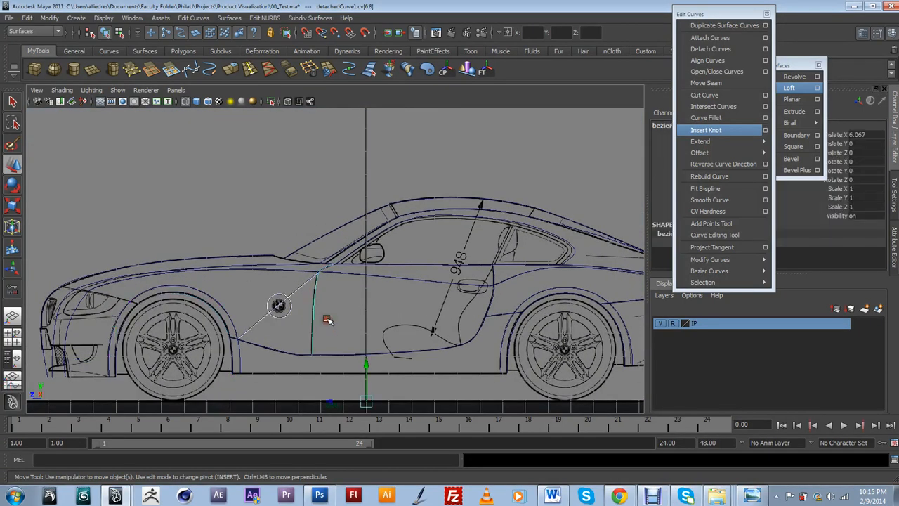
{"action": "left_click", "coordinate": [383, 356]}
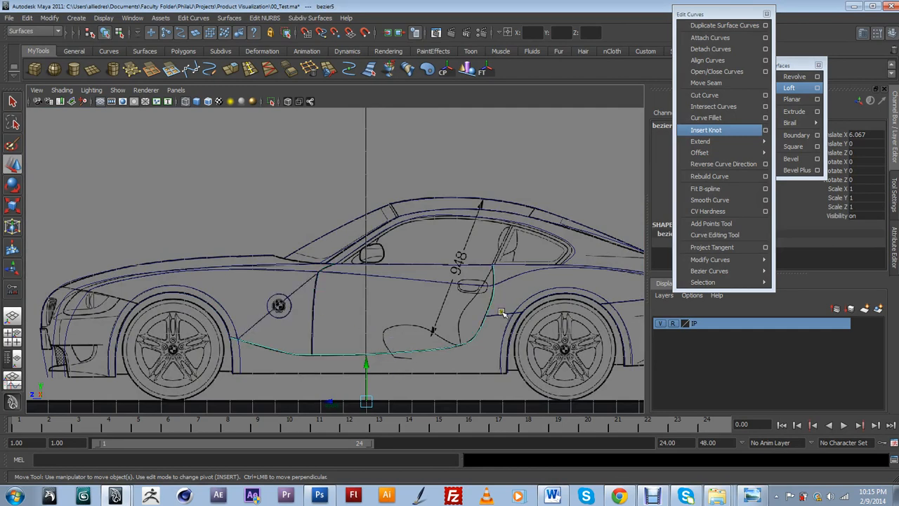
Examine the selected lower door curve against the blueprint in the side view and bring up the top view
{"action": "scroll", "coordinate": [502, 313], "scroll_direction": "up", "scroll_amount": 1}
{"action": "middle_click_drag", "start_coordinate": [567, 326], "coordinate": [452, 298], "text": "alt"}
{"action": "scroll", "coordinate": [452, 299], "scroll_direction": "up", "scroll_amount": 3}
{"action": "scroll", "coordinate": [470, 294], "scroll_direction": "down", "scroll_amount": 4}
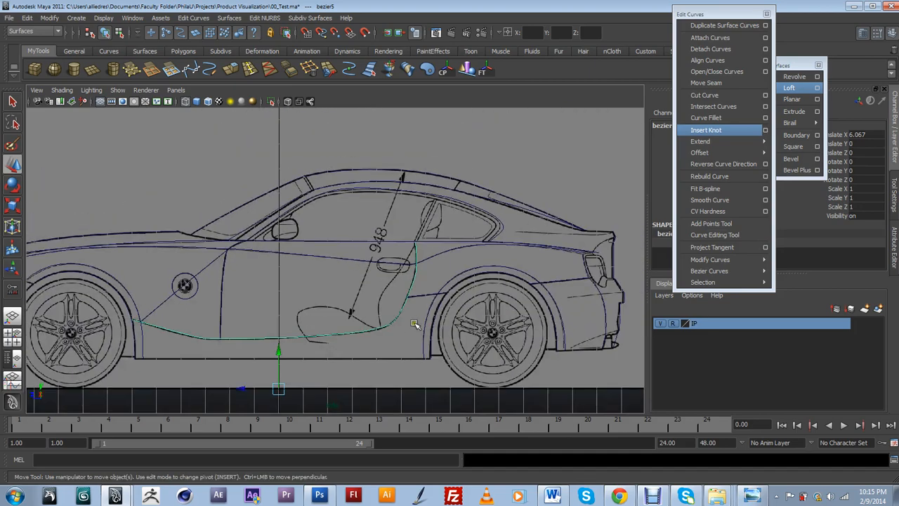
{"action": "middle_click_drag", "start_coordinate": [414, 324], "coordinate": [443, 320], "text": "alt"}
{"action": "scroll", "coordinate": [442, 320], "scroll_direction": "up", "scroll_amount": 2}
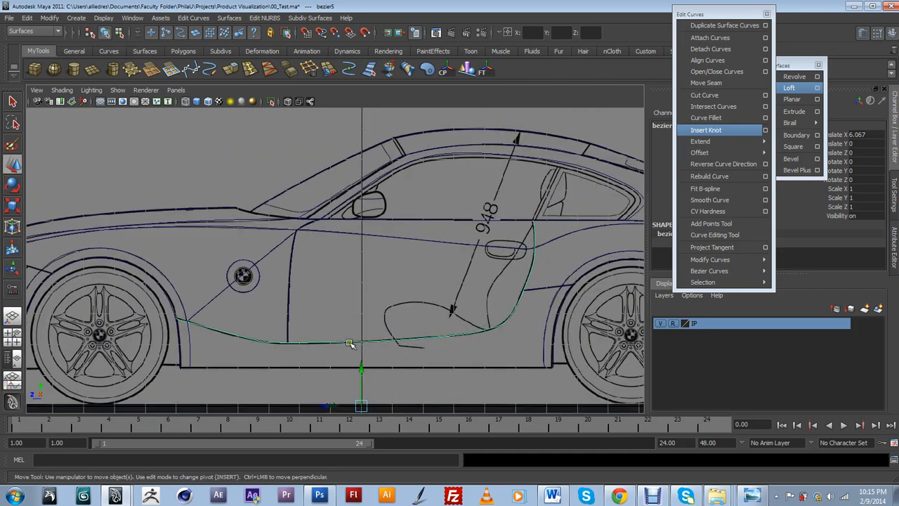
{"action": "left_click", "coordinate": [344, 337]}
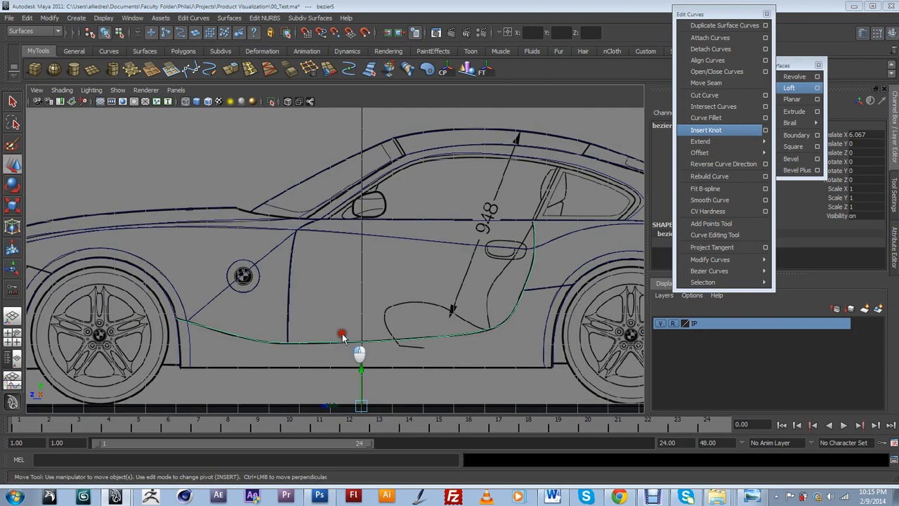
{"action": "key", "text": "space"}
{"action": "key", "text": "space"}
{"action": "scroll", "coordinate": [312, 333], "scroll_direction": "down", "scroll_amount": 3}
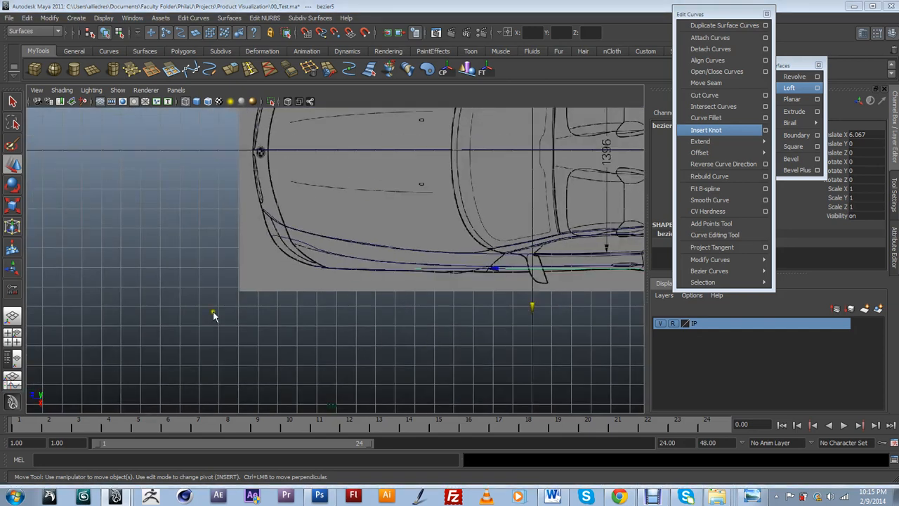
Compare the lower door curve with the blueprint's body side outline around the door in the top view
{"action": "middle_click_drag", "start_coordinate": [529, 273], "coordinate": [336, 277], "text": "alt"}
{"action": "scroll", "coordinate": [243, 262], "scroll_direction": "up", "scroll_amount": 3}
{"action": "scroll", "coordinate": [255, 262], "scroll_direction": "down", "scroll_amount": 3}
{"action": "scroll", "coordinate": [355, 281], "scroll_direction": "up", "scroll_amount": 1}
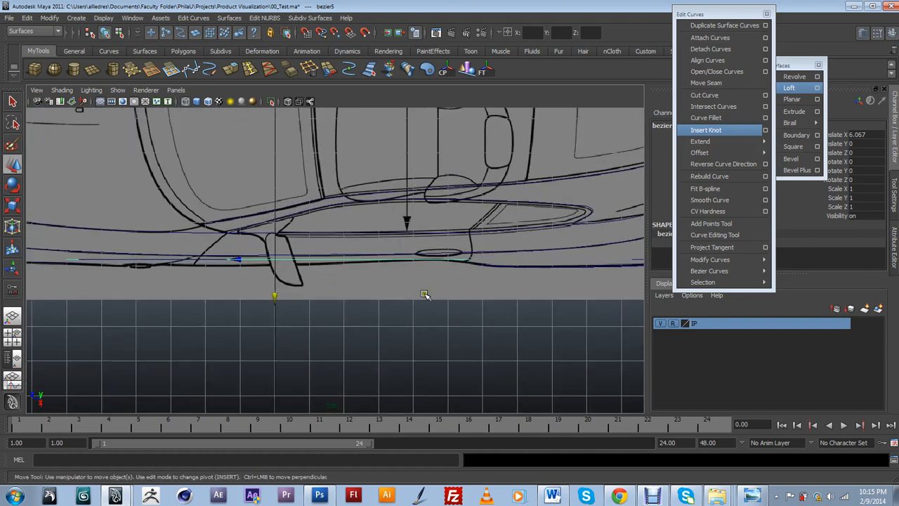
{"action": "mouse_move", "coordinate": [463, 295]}
{"action": "middle_mouse_down", "text": "alt"}
{"action": "mouse_move", "coordinate": [479, 291]}
{"action": "mouse_move", "coordinate": [473, 302]}
{"action": "middle_mouse_up", "text": "alt"}
{"action": "scroll", "coordinate": [479, 291], "scroll_direction": "up", "scroll_amount": 1}
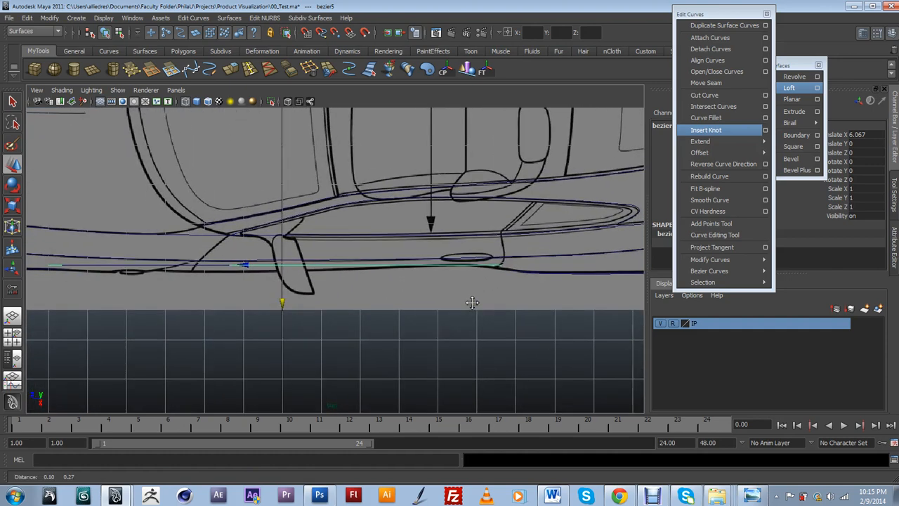
{"action": "scroll", "coordinate": [477, 298], "scroll_direction": "down", "scroll_amount": 2}
{"action": "middle_click_drag", "start_coordinate": [470, 269], "coordinate": [424, 288], "text": "alt"}
{"action": "scroll", "coordinate": [495, 271], "scroll_direction": "up", "scroll_amount": 2}
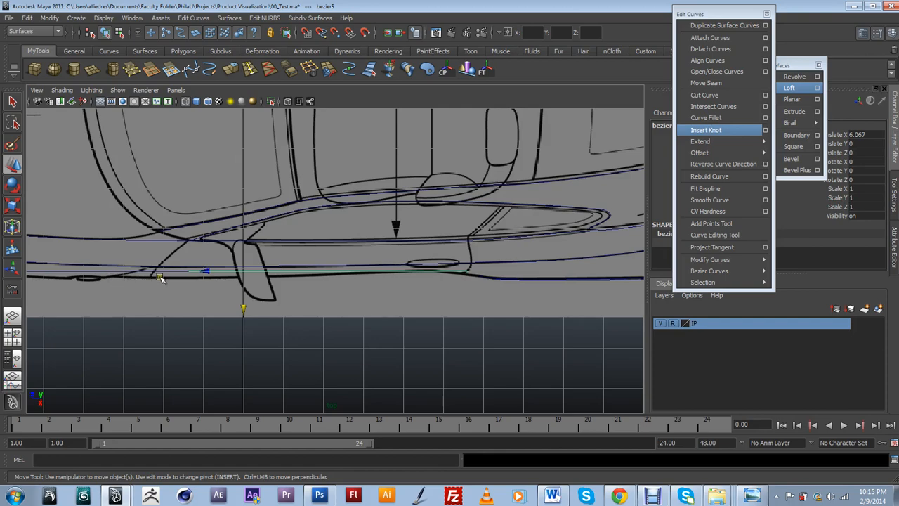
{"action": "scroll", "coordinate": [284, 307], "scroll_direction": "down", "scroll_amount": 4}
{"action": "scroll", "coordinate": [287, 303], "scroll_direction": "up", "scroll_amount": 4}
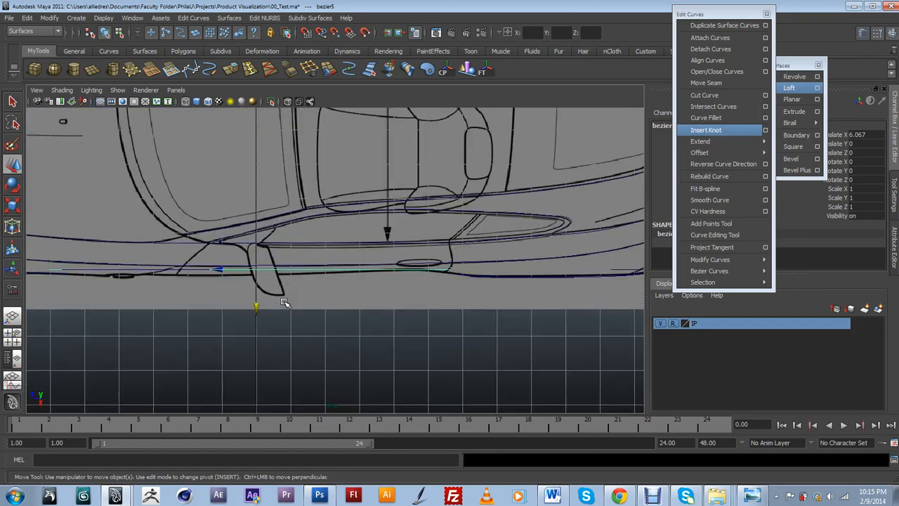
Display the control vertices of the lower door curve in the top view, ready for moving
{"action": "key", "text": "space"}
{"action": "left_click_drag", "start_coordinate": [332, 264], "coordinate": [259, 336]}
{"action": "scroll", "coordinate": [358, 328], "scroll_direction": "up", "scroll_amount": 3}
{"action": "scroll", "coordinate": [387, 326], "scroll_direction": "down", "scroll_amount": 5}
{"action": "middle_click_drag", "start_coordinate": [410, 320], "coordinate": [406, 324], "text": "alt"}
{"action": "scroll", "coordinate": [406, 324], "scroll_direction": "up", "scroll_amount": 5}
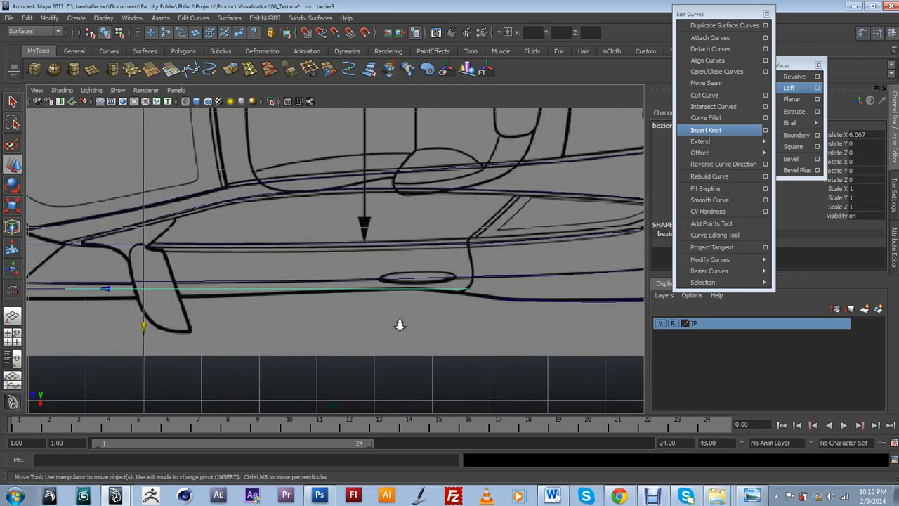
{"action": "key", "text": "w"}
{"action": "left_click", "coordinate": [488, 321]}
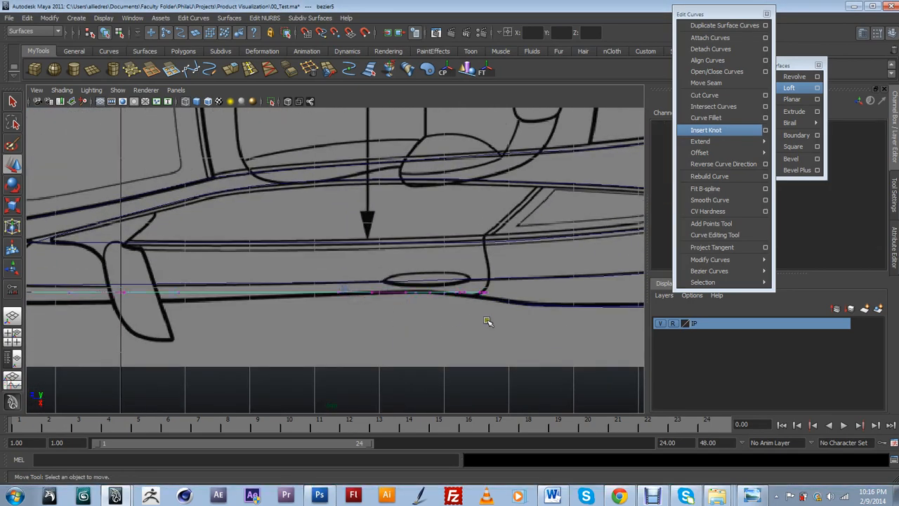
In the perspective view, move the door curve's upper rear end point inward to the beltline curve
{"action": "scroll", "coordinate": [475, 326], "scroll_direction": "up", "scroll_amount": 2}
{"action": "middle_click_drag", "start_coordinate": [493, 322], "coordinate": [459, 291], "text": "alt"}
{"action": "key", "text": "space"}
{"action": "left_click_drag", "start_coordinate": [373, 267], "coordinate": [378, 241]}
{"action": "left_click_drag", "start_coordinate": [378, 292], "coordinate": [485, 230], "text": "alt"}
{"action": "scroll", "coordinate": [423, 244], "scroll_direction": "up", "scroll_amount": 5}
{"action": "left_click_drag", "start_coordinate": [501, 188], "coordinate": [377, 250], "text": "alt"}
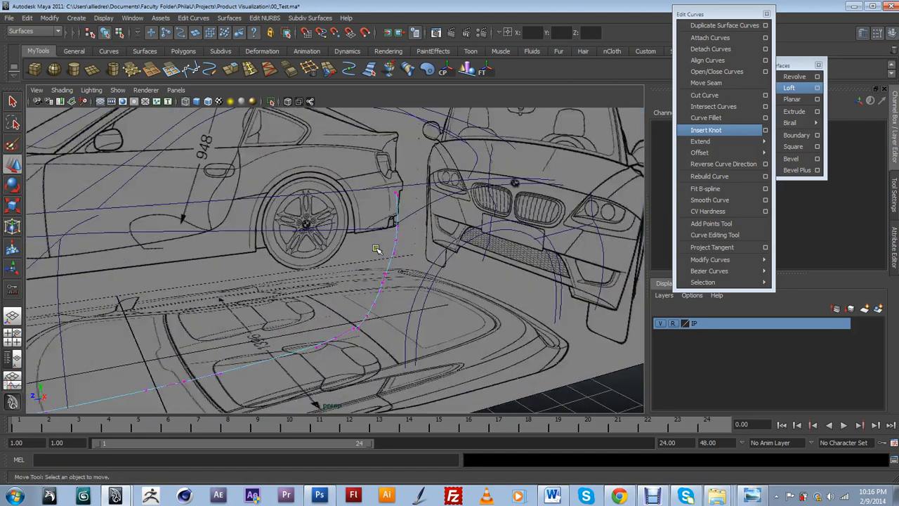
{"action": "scroll", "coordinate": [377, 251], "scroll_direction": "up", "scroll_amount": 2}
{"action": "left_click", "coordinate": [419, 166]}
{"action": "left_click_drag", "start_coordinate": [427, 168], "coordinate": [404, 163]}
{"action": "left_click", "coordinate": [397, 222]}
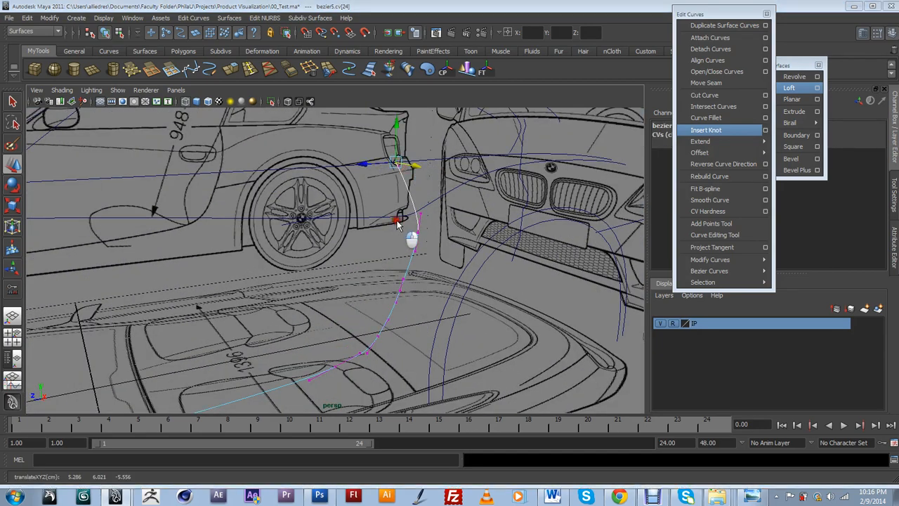
{"action": "left_click_drag", "start_coordinate": [397, 222], "coordinate": [360, 226]}
In the top view, align the door curve's upper rear end point with the blueprint's rear door line at the beltline
{"action": "scroll", "coordinate": [421, 245], "scroll_direction": "down", "scroll_amount": 5}
{"action": "scroll", "coordinate": [444, 246], "scroll_direction": "up", "scroll_amount": 4}
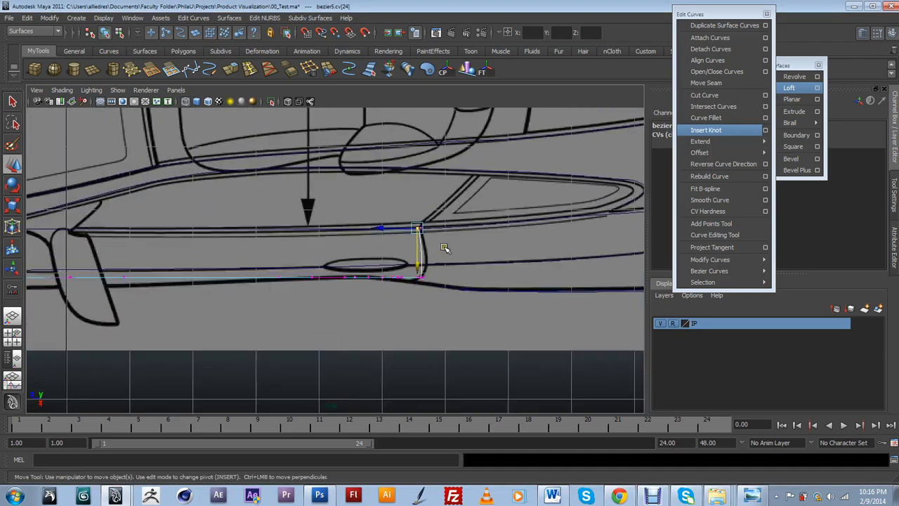
{"action": "scroll", "coordinate": [444, 248], "scroll_direction": "up", "scroll_amount": 8}
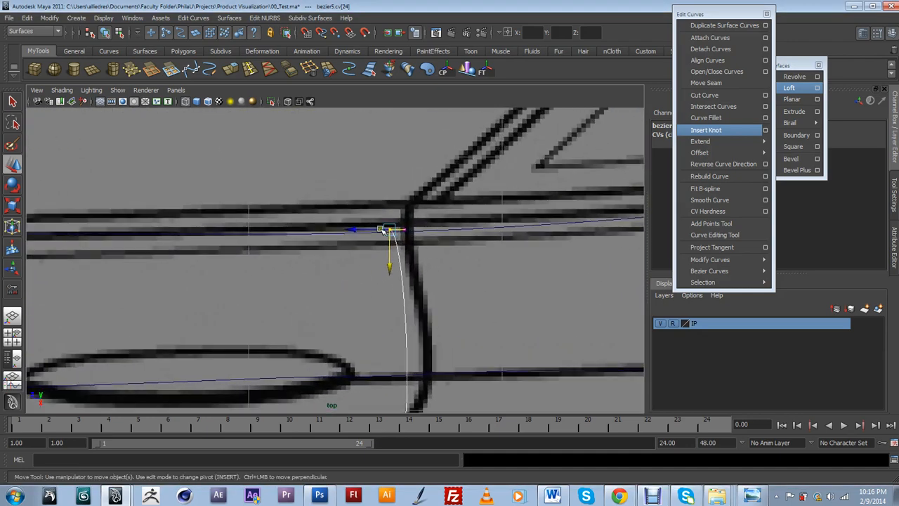
{"action": "left_click_drag", "start_coordinate": [385, 230], "coordinate": [422, 245]}
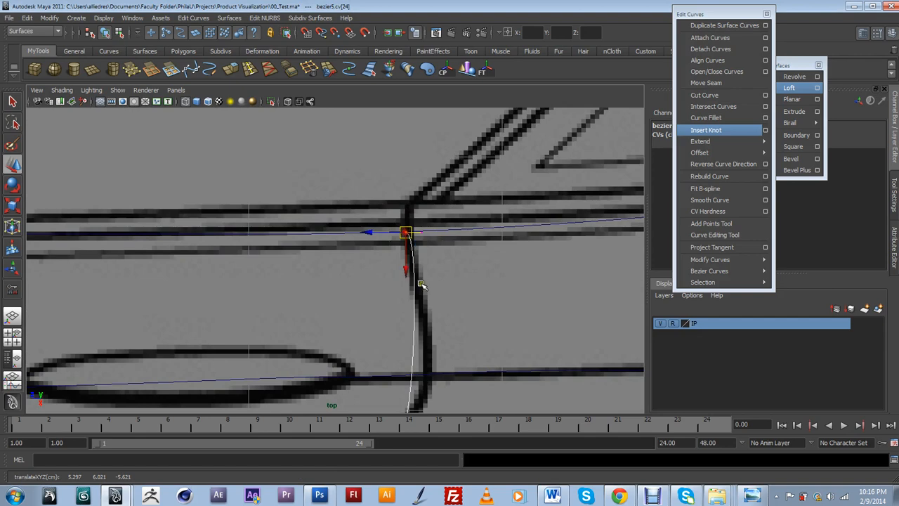
{"action": "scroll", "coordinate": [421, 284], "scroll_direction": "down", "scroll_amount": 4}
{"action": "scroll", "coordinate": [398, 333], "scroll_direction": "up", "scroll_amount": 4}
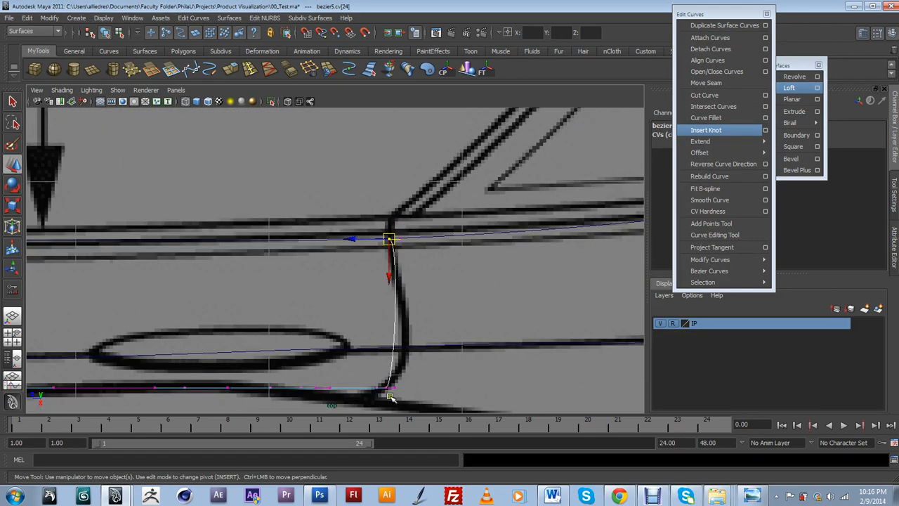
Move the door curve's next rear anchor point inward onto the side crease curve in the top view, then try lowering it in perspective and undo
{"action": "left_click", "coordinate": [388, 390]}
{"action": "left_click_drag", "start_coordinate": [404, 383], "coordinate": [427, 302]}
{"action": "key", "text": "space"}
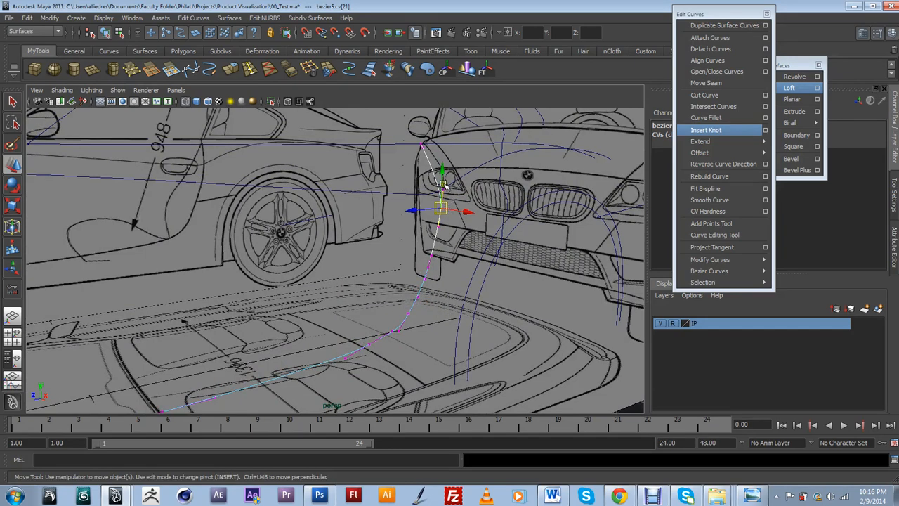
{"action": "left_click_drag", "start_coordinate": [446, 188], "coordinate": [445, 191]}
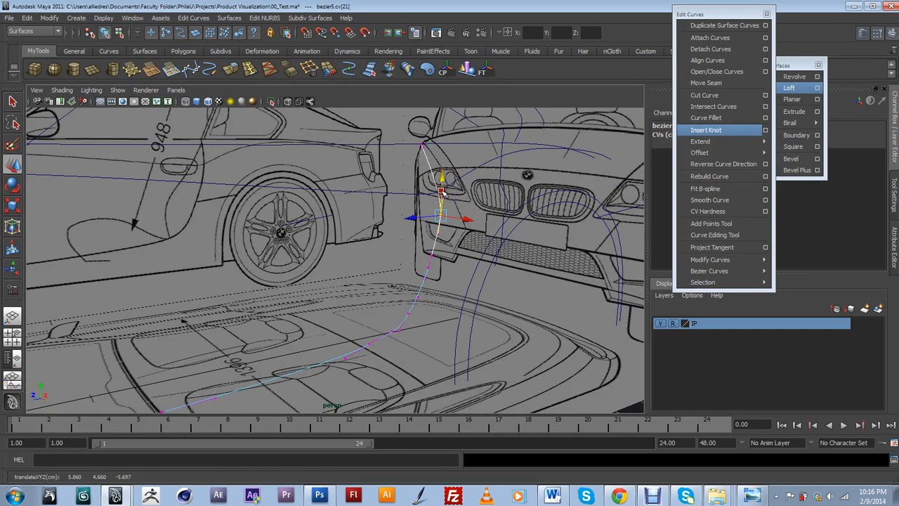
{"action": "key", "text": "ctrl+z"}
In the side view, move the rear anchor point to where the blueprint's rear door line crosses the side crease
{"action": "scroll", "coordinate": [443, 193], "scroll_direction": "up", "scroll_amount": 5}
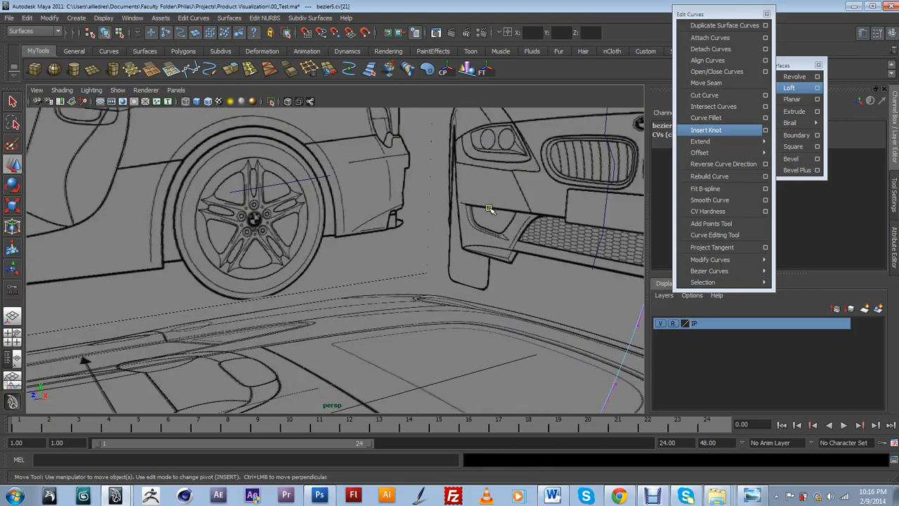
{"action": "left_click_drag", "start_coordinate": [538, 227], "coordinate": [485, 238], "text": "alt"}
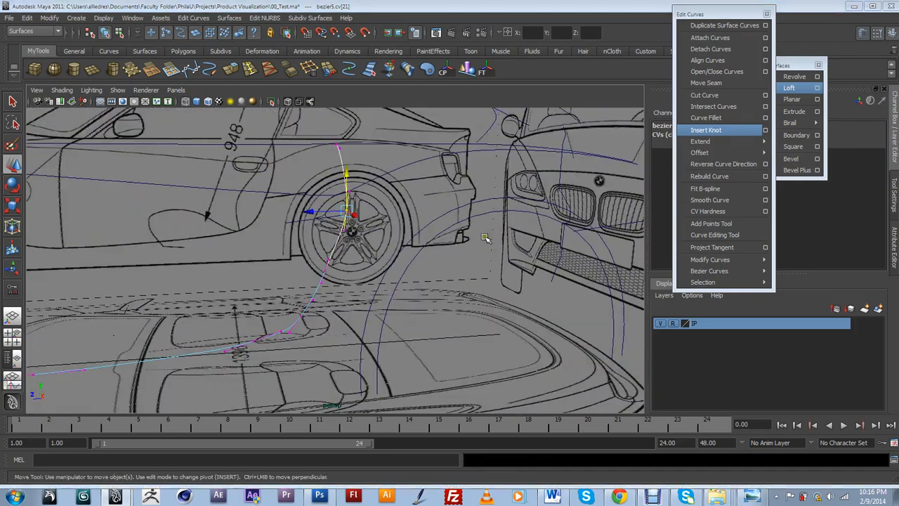
{"action": "left_click", "coordinate": [466, 239]}
{"action": "middle_click_drag", "start_coordinate": [467, 239], "coordinate": [476, 239]}
{"action": "left_click_drag", "start_coordinate": [476, 235], "coordinate": [502, 234]}
{"action": "right_click_drag", "start_coordinate": [424, 231], "coordinate": [455, 233], "text": "alt"}
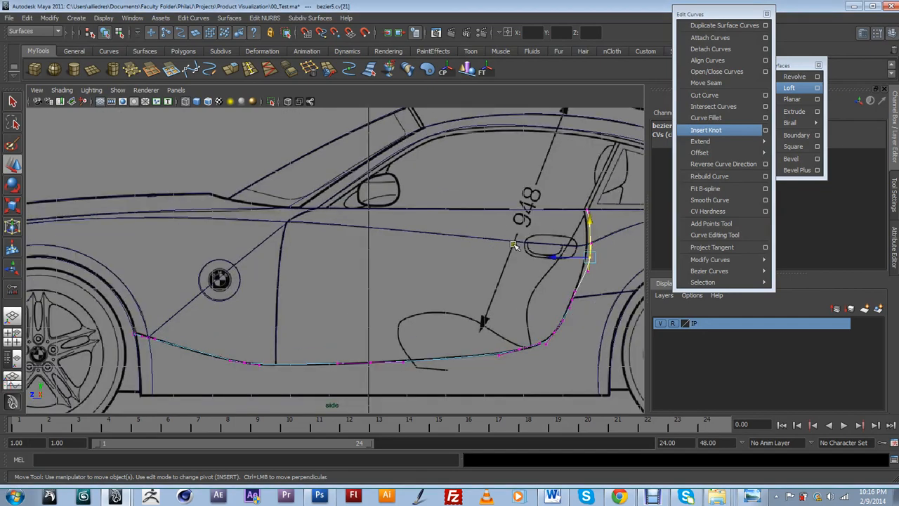
{"action": "middle_click_drag", "start_coordinate": [455, 233], "coordinate": [253, 239], "text": "alt"}
{"action": "right_click_drag", "start_coordinate": [252, 239], "coordinate": [386, 237], "text": "alt"}
{"action": "middle_click_drag", "start_coordinate": [386, 237], "coordinate": [355, 254], "text": "alt"}
{"action": "right_click_drag", "start_coordinate": [354, 254], "coordinate": [486, 276], "text": "alt"}
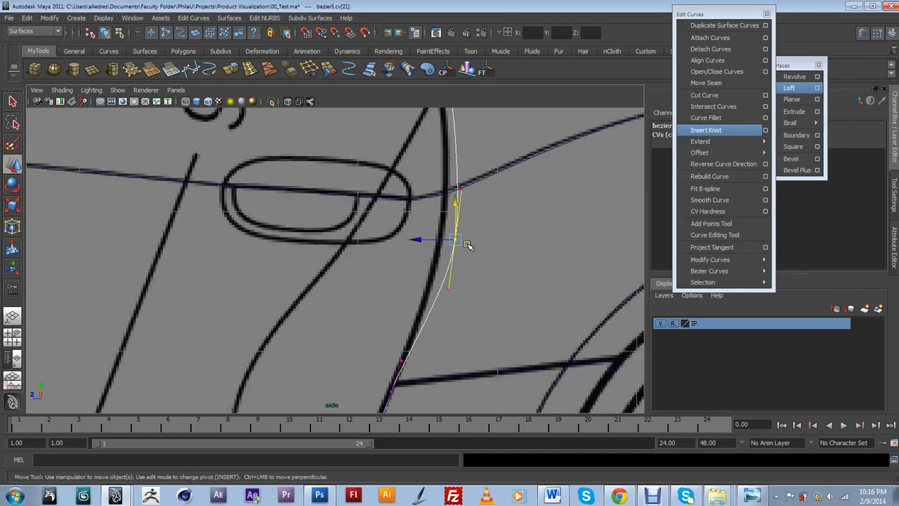
{"action": "mouse_move", "coordinate": [456, 239]}
{"action": "middle_mouse_down"}
{"action": "mouse_move", "coordinate": [441, 190]}
{"action": "mouse_move", "coordinate": [448, 195]}
{"action": "middle_mouse_up"}
{"action": "right_click_drag", "start_coordinate": [447, 196], "coordinate": [381, 188], "text": "alt"}
{"action": "middle_click_drag", "start_coordinate": [382, 188], "coordinate": [383, 194], "text": "alt"}
{"action": "right_click_drag", "start_coordinate": [382, 195], "coordinate": [416, 183], "text": "alt"}
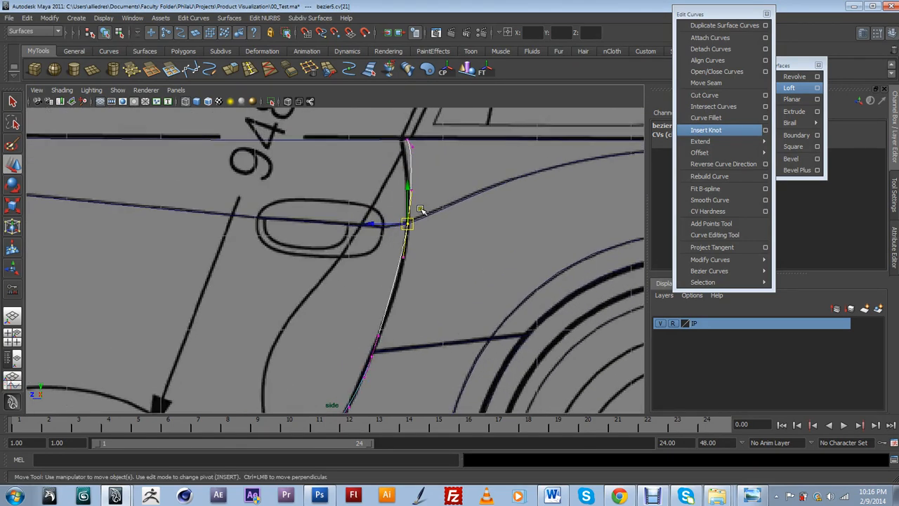
Shift the curve's upper end point and its tangent handle onto the top of the blueprint's rear door line in the side view
{"action": "middle_click_drag", "start_coordinate": [416, 159], "coordinate": [406, 199], "text": "alt"}
{"action": "right_click_drag", "start_coordinate": [406, 198], "coordinate": [428, 145], "text": "alt"}
{"action": "left_click", "coordinate": [426, 150]}
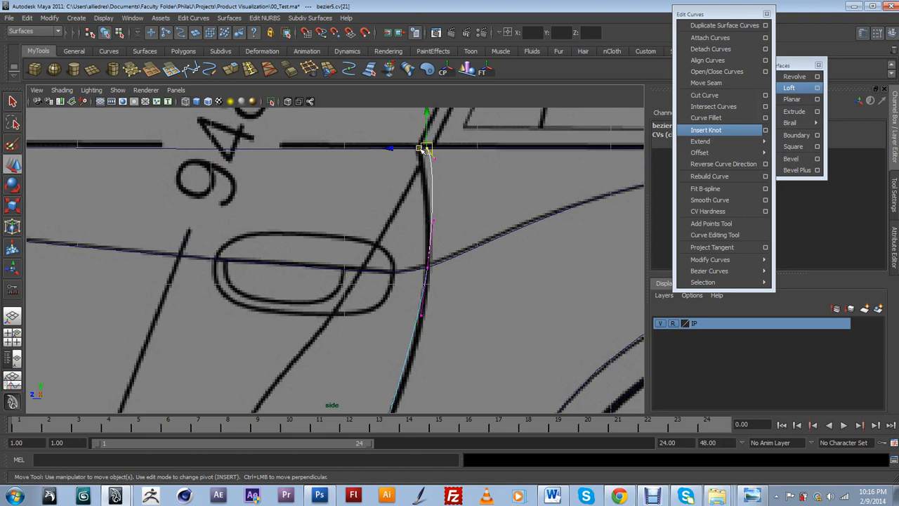
{"action": "middle_click_drag", "start_coordinate": [424, 151], "coordinate": [417, 150]}
{"action": "left_click", "coordinate": [426, 157]}
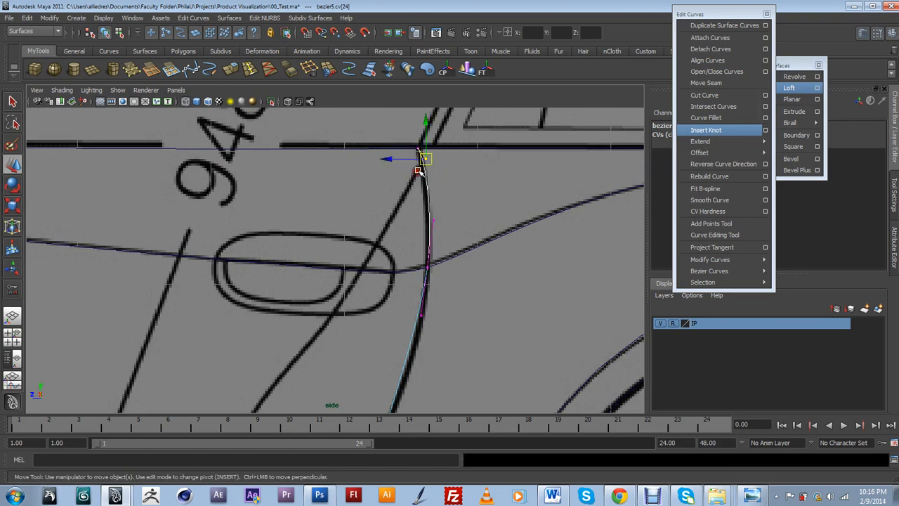
{"action": "left_click_drag", "start_coordinate": [426, 159], "coordinate": [423, 174]}
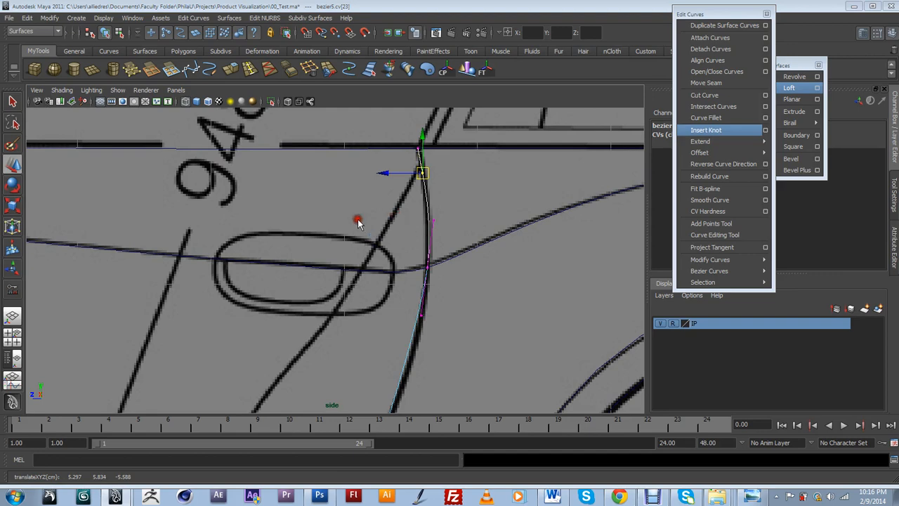
In the top view, move the curve's lower rear anchor point out to the blueprint's door corner on the body outline
{"action": "key", "text": "space"}
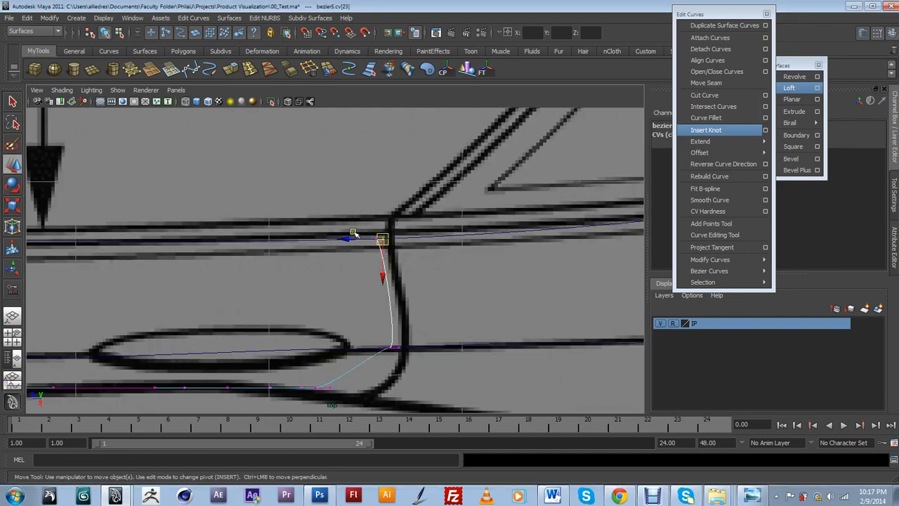
{"action": "scroll", "coordinate": [357, 253], "scroll_direction": "down", "scroll_amount": 6}
{"action": "middle_click_drag", "start_coordinate": [393, 326], "coordinate": [392, 313], "text": "alt"}
{"action": "scroll", "coordinate": [403, 342], "scroll_direction": "up", "scroll_amount": 6}
{"action": "middle_click_drag", "start_coordinate": [305, 337], "coordinate": [343, 303], "text": "alt"}
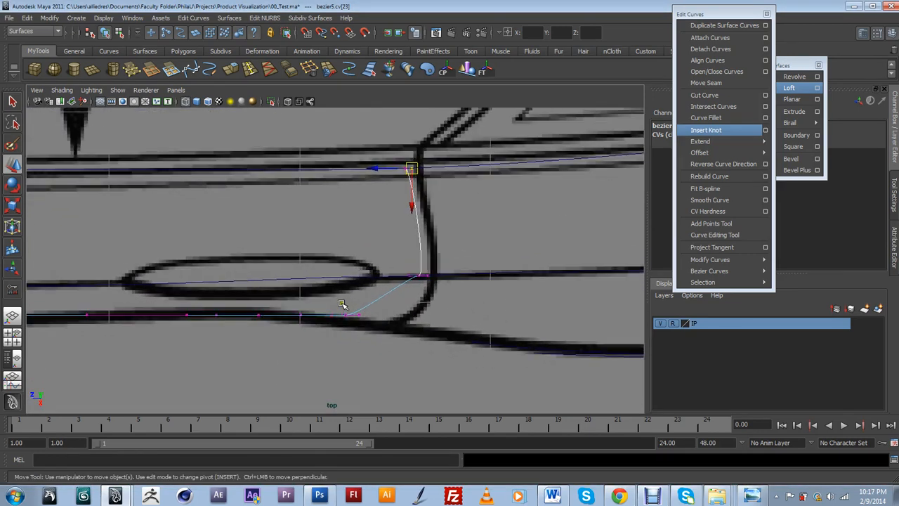
{"action": "left_click", "coordinate": [346, 316]}
{"action": "mouse_move", "coordinate": [385, 327]}
{"action": "middle_mouse_down"}
{"action": "mouse_move", "coordinate": [417, 342]}
{"action": "mouse_move", "coordinate": [399, 328]}
{"action": "middle_mouse_up"}
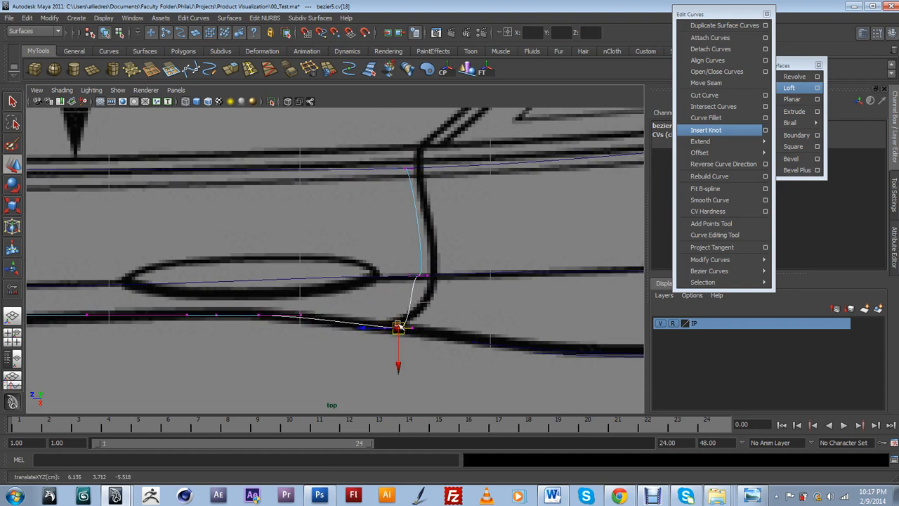
Adjust the tangent handles around the rear door corner and shift the side crease anchor rearward to follow the blueprint's rounded door line
{"action": "left_click", "coordinate": [410, 277]}
{"action": "middle_click_drag", "start_coordinate": [410, 278], "coordinate": [416, 295]}
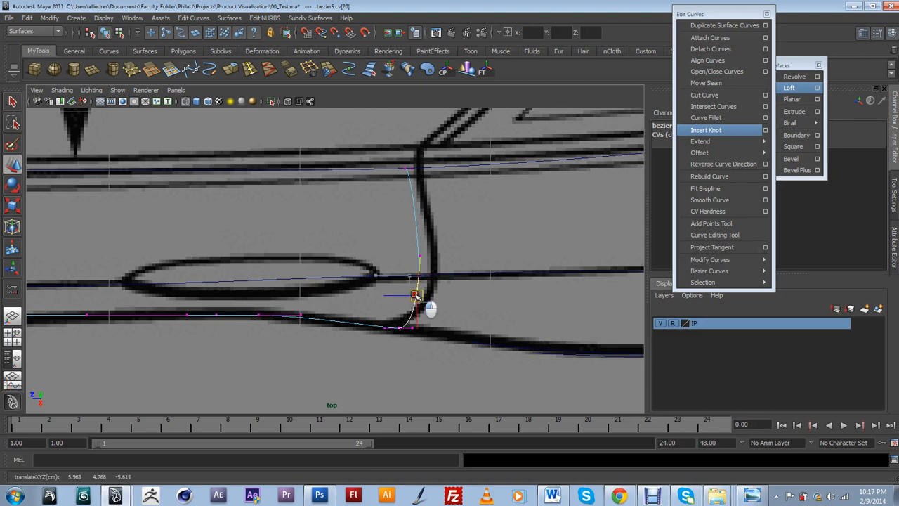
{"action": "left_click_drag", "start_coordinate": [409, 270], "coordinate": [423, 283]}
{"action": "left_click_drag", "start_coordinate": [367, 342], "coordinate": [414, 324]}
{"action": "left_click", "coordinate": [414, 329]}
{"action": "left_click", "coordinate": [419, 277]}
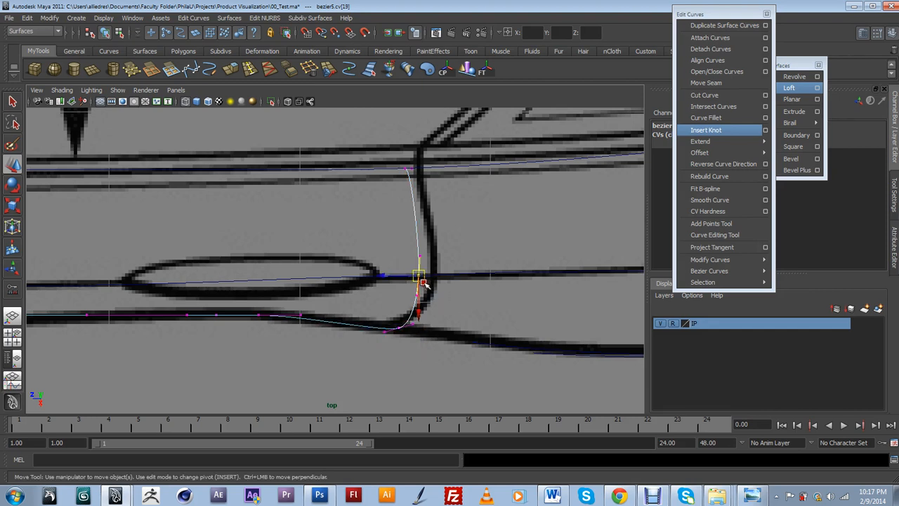
{"action": "left_click_drag", "start_coordinate": [415, 276], "coordinate": [417, 278]}
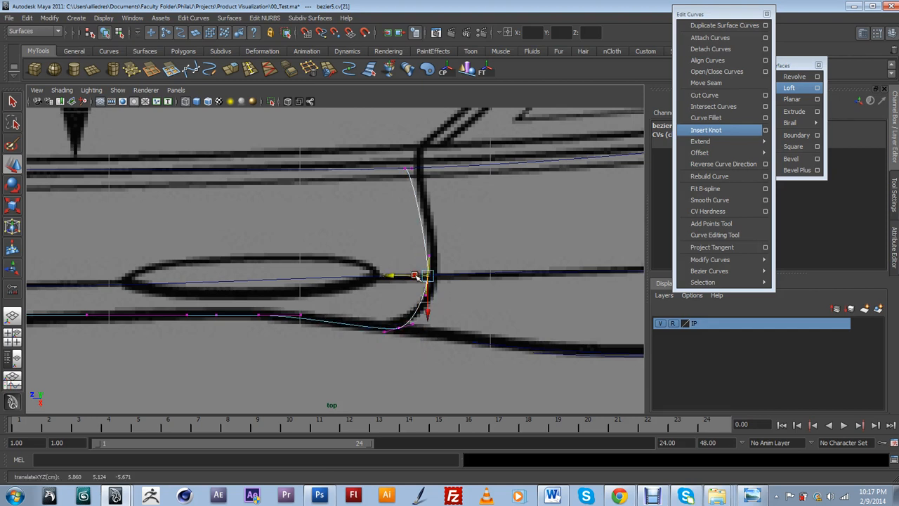
Redisplay the door curve's control vertices and move its upper end point rearward toward the blueprint's door line in the top view
{"action": "scroll", "coordinate": [431, 197], "scroll_direction": "down", "scroll_amount": 5}
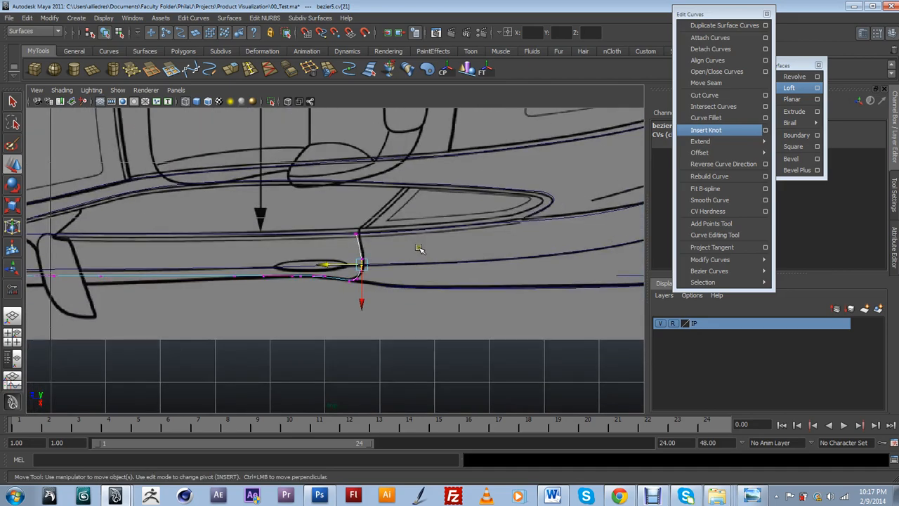
{"action": "scroll", "coordinate": [419, 248], "scroll_direction": "up", "scroll_amount": 5}
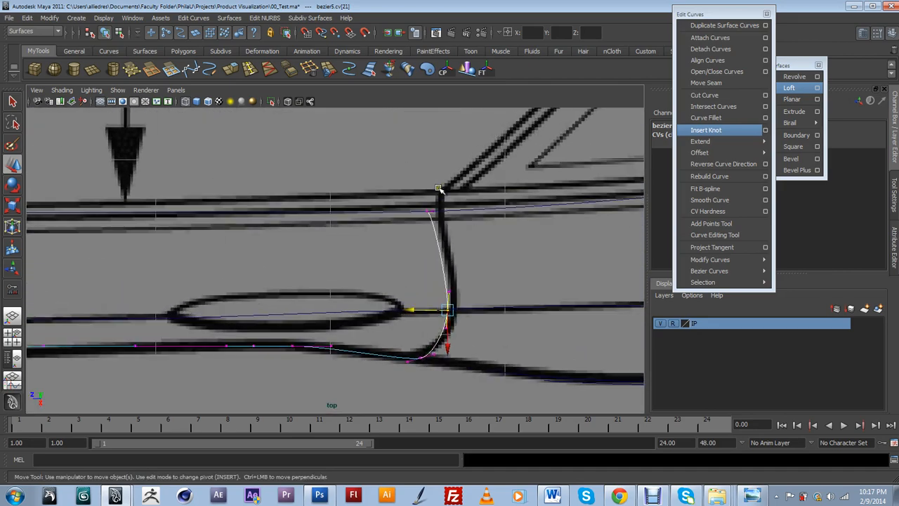
{"action": "left_click", "coordinate": [437, 213]}
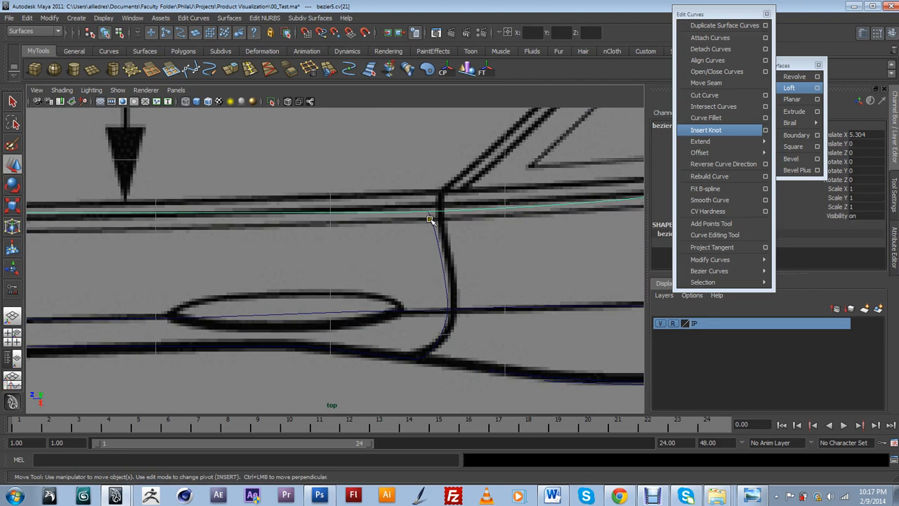
{"action": "left_click", "coordinate": [432, 221]}
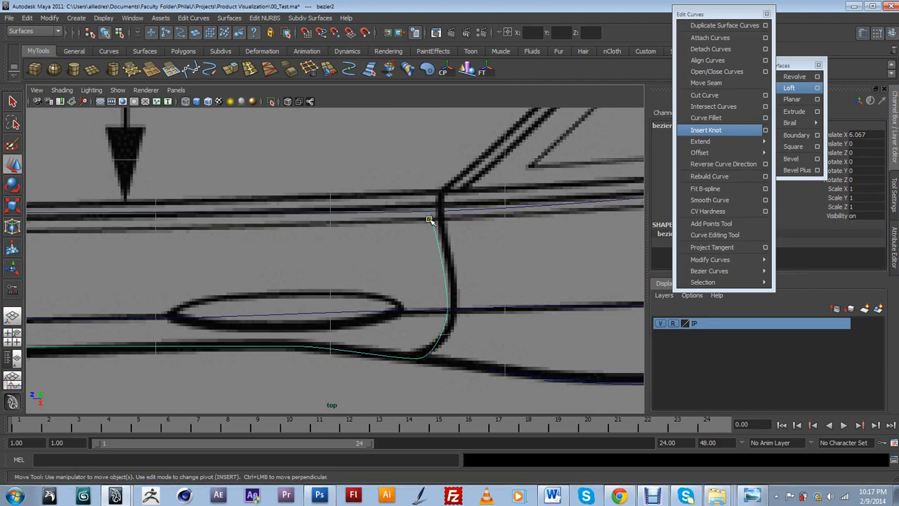
{"action": "right_click_drag", "start_coordinate": [430, 220], "coordinate": [383, 222]}
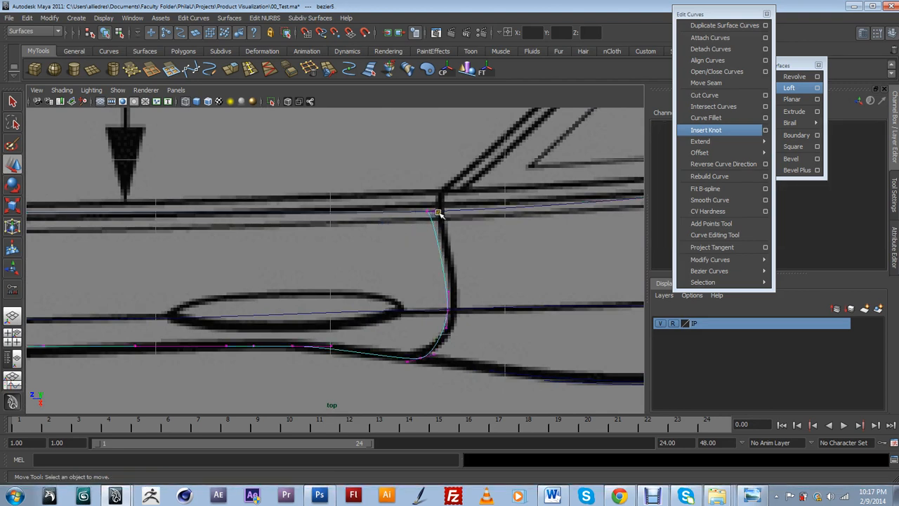
{"action": "left_click", "coordinate": [430, 213]}
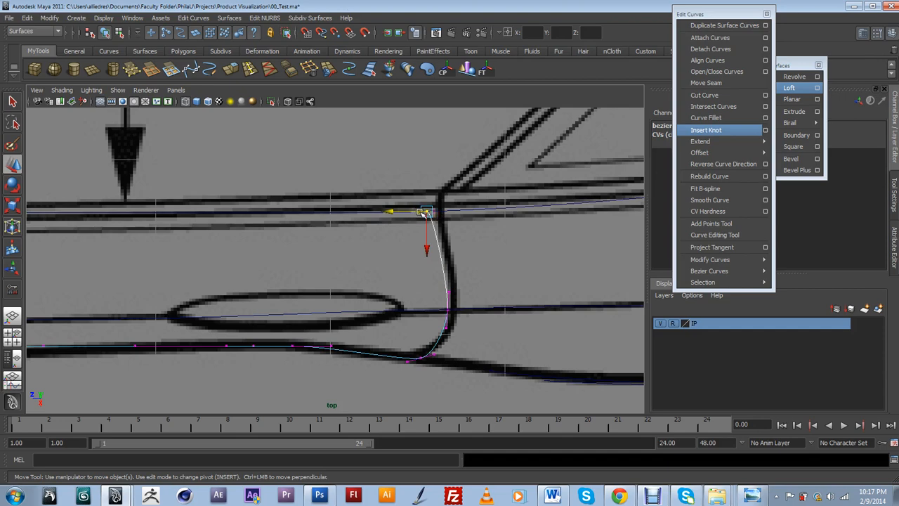
Move the lower door curve's anchor point near the side mirror outward onto the blueprint's body outline
{"action": "middle_click_drag", "start_coordinate": [371, 351], "coordinate": [376, 325], "text": "alt"}
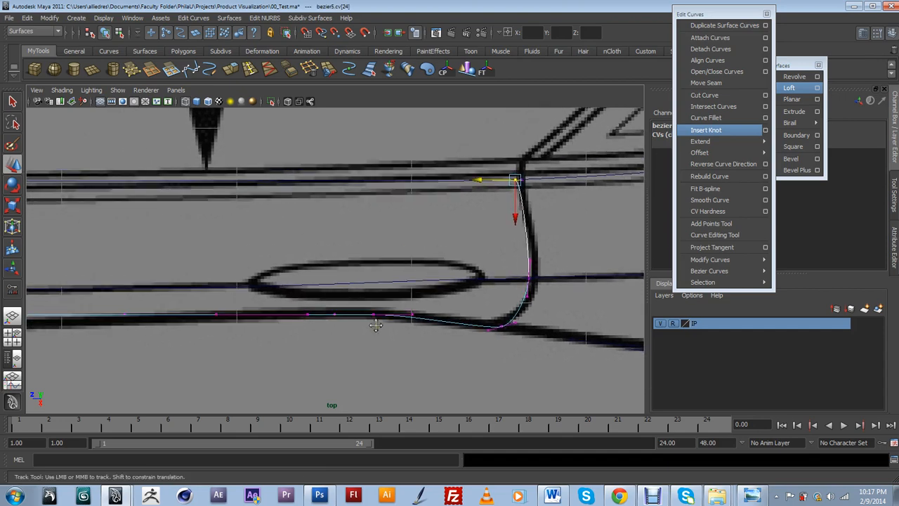
{"action": "mouse_move", "coordinate": [376, 324]}
{"action": "right_mouse_down", "text": "alt"}
{"action": "mouse_move", "coordinate": [427, 326]}
{"action": "mouse_move", "coordinate": [267, 317]}
{"action": "mouse_move", "coordinate": [368, 312]}
{"action": "right_mouse_up", "text": "alt"}
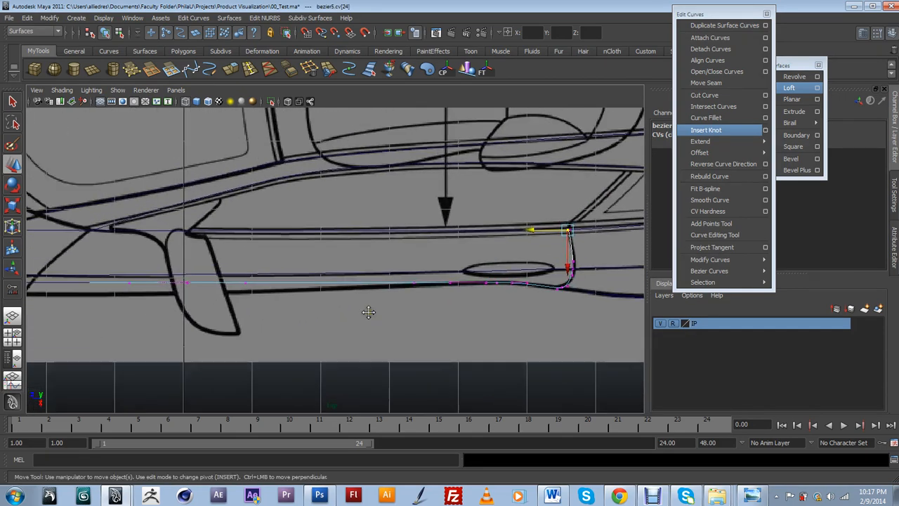
{"action": "middle_click_drag", "start_coordinate": [369, 312], "coordinate": [467, 310], "text": "alt"}
{"action": "scroll", "coordinate": [357, 316], "scroll_direction": "up", "scroll_amount": 2}
{"action": "scroll", "coordinate": [350, 314], "scroll_direction": "down", "scroll_amount": 8}
{"action": "scroll", "coordinate": [423, 302], "scroll_direction": "up", "scroll_amount": 5}
{"action": "middle_click_drag", "start_coordinate": [343, 314], "coordinate": [392, 316], "text": "alt"}
{"action": "scroll", "coordinate": [434, 287], "scroll_direction": "up", "scroll_amount": 1}
{"action": "scroll", "coordinate": [391, 316], "scroll_direction": "up", "scroll_amount": 1}
{"action": "left_click_drag", "start_coordinate": [371, 329], "coordinate": [394, 337]}
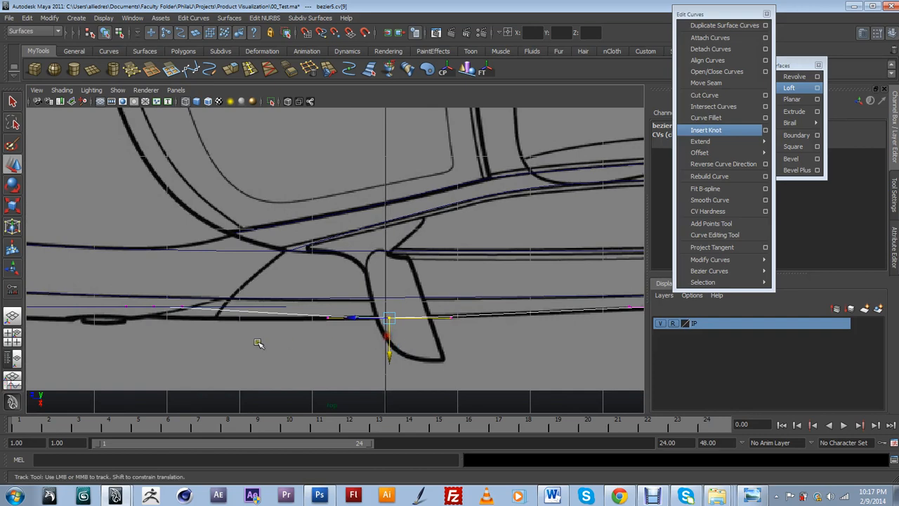
Move the next anchor point forward of the mirror outward onto the body outline and adjust its position along it
{"action": "middle_click_drag", "start_coordinate": [258, 343], "coordinate": [432, 321], "text": "alt"}
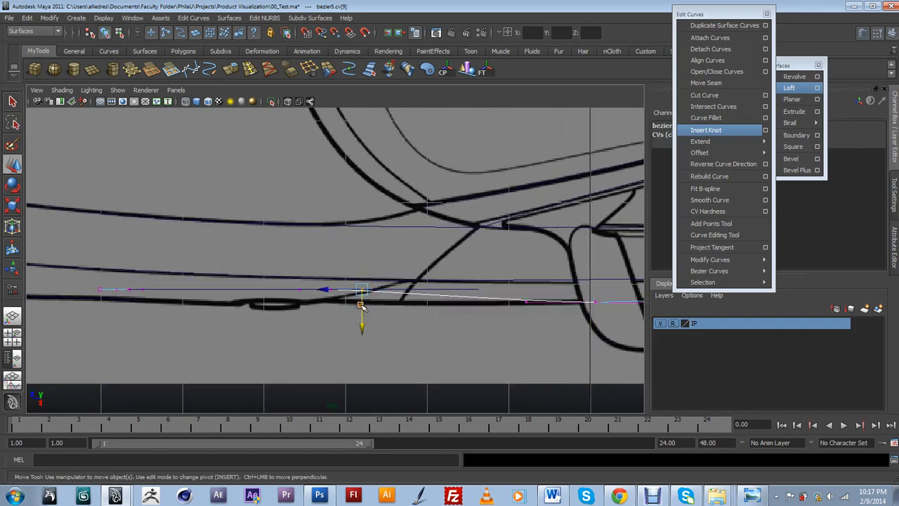
{"action": "left_click_drag", "start_coordinate": [360, 323], "coordinate": [327, 321]}
{"action": "key", "text": "ctrl+z"}
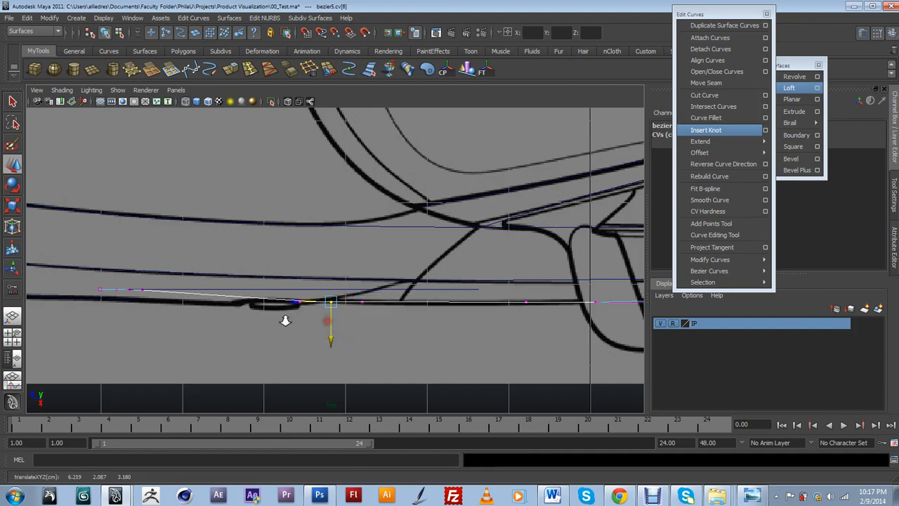
Move the curve's foremost anchor point and front end point outward onto the blueprint's body outline behind the front wheel
{"action": "scroll", "coordinate": [285, 320], "scroll_direction": "up", "scroll_amount": 1}
{"action": "middle_click_drag", "start_coordinate": [286, 320], "coordinate": [456, 297], "text": "alt"}
{"action": "left_click_drag", "start_coordinate": [299, 263], "coordinate": [277, 295]}
{"action": "scroll", "coordinate": [277, 295], "scroll_direction": "down", "scroll_amount": 2}
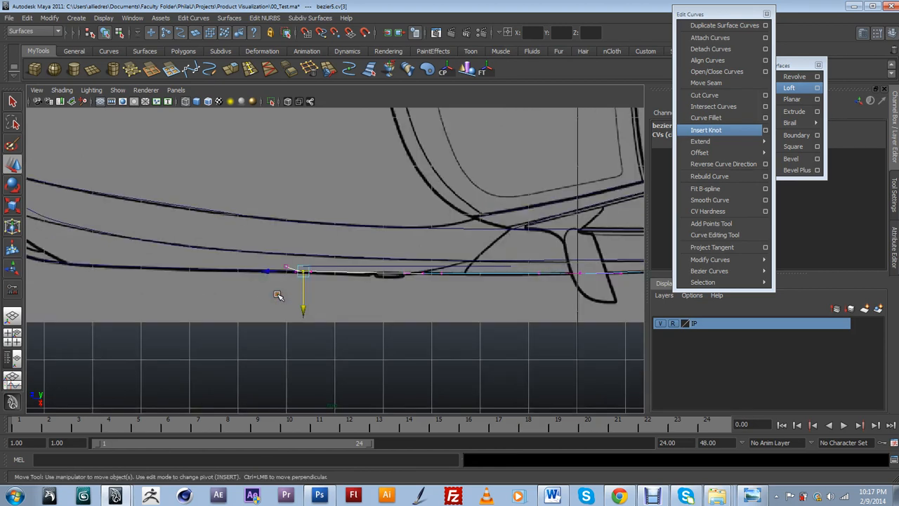
{"action": "left_click_drag", "start_coordinate": [277, 261], "coordinate": [287, 293]}
{"action": "scroll", "coordinate": [286, 286], "scroll_direction": "up", "scroll_amount": 1}
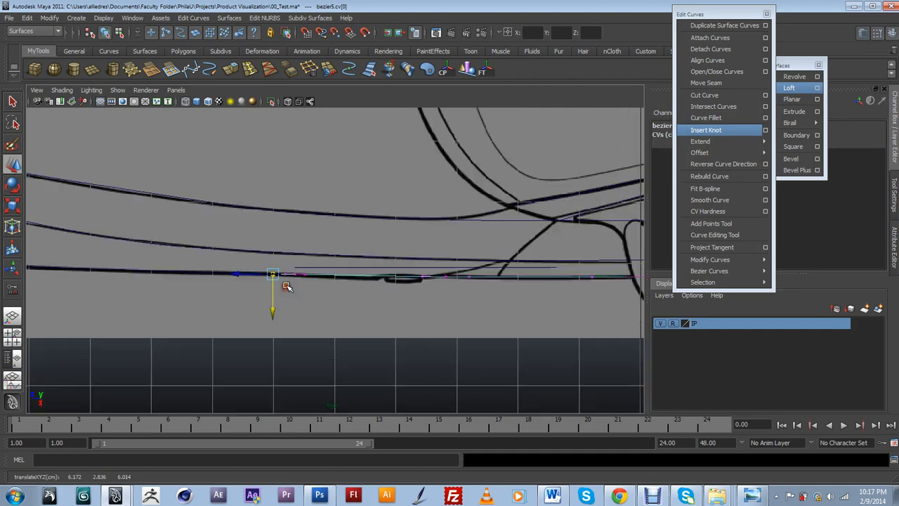
Leave control vertex editing of the door curve and examine its shape against the blueprints in the perspective view
{"action": "scroll", "coordinate": [286, 286], "scroll_direction": "up", "scroll_amount": 3}
{"action": "scroll", "coordinate": [418, 315], "scroll_direction": "down", "scroll_amount": 4}
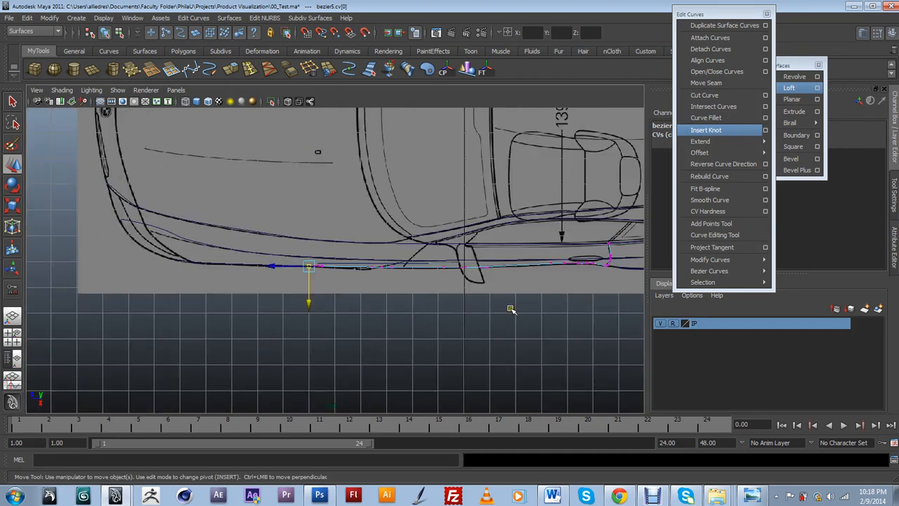
{"action": "middle_click_drag", "start_coordinate": [511, 310], "coordinate": [415, 313], "text": "alt"}
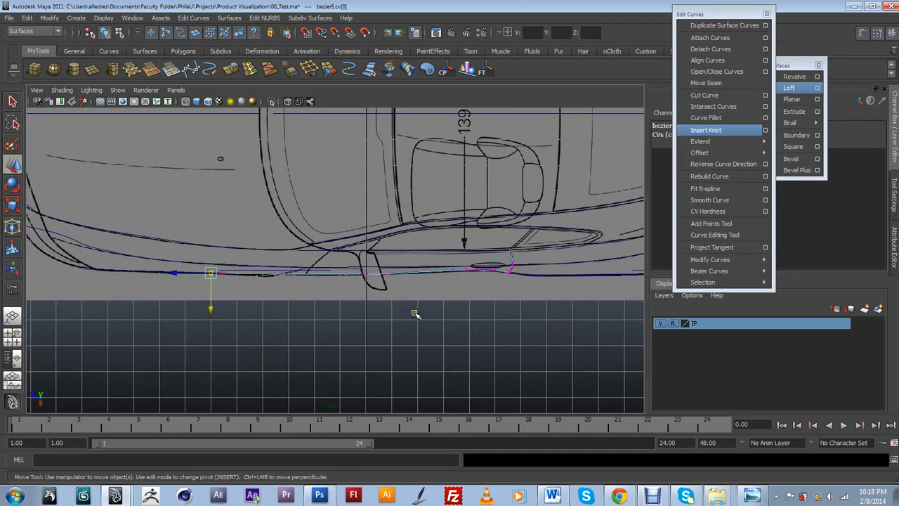
{"action": "right_click_drag", "start_coordinate": [481, 270], "coordinate": [501, 260]}
{"action": "left_click", "coordinate": [471, 277]}
{"action": "mouse_move", "coordinate": [471, 277]}
{"action": "left_mouse_down", "text": "alt"}
{"action": "mouse_move", "coordinate": [484, 259]}
{"action": "mouse_move", "coordinate": [464, 260]}
{"action": "mouse_move", "coordinate": [477, 298]}
{"action": "mouse_move", "coordinate": [494, 240]}
{"action": "mouse_move", "coordinate": [479, 295]}
{"action": "mouse_move", "coordinate": [506, 287]}
{"action": "mouse_move", "coordinate": [506, 300]}
{"action": "mouse_move", "coordinate": [469, 296]}
{"action": "left_mouse_up", "text": "alt"}
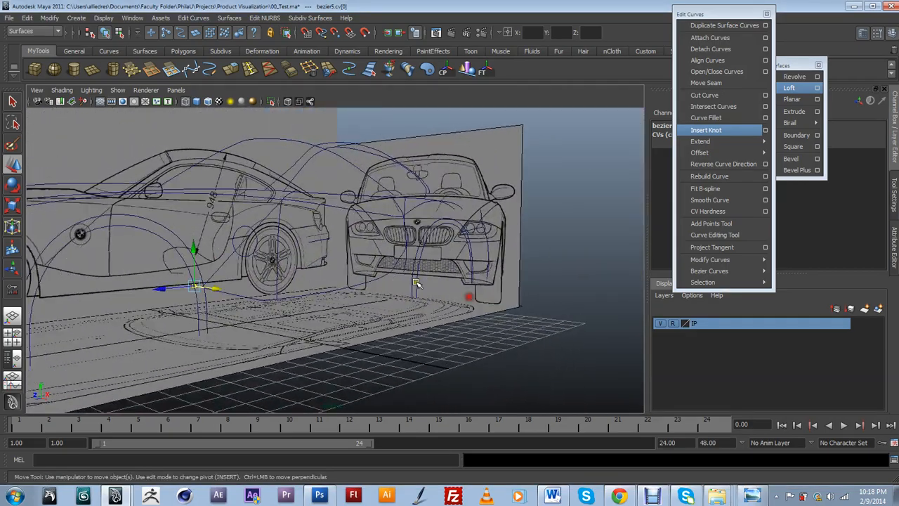
{"action": "left_click_drag", "start_coordinate": [396, 258], "coordinate": [307, 279], "text": "alt"}
Display the door curve's control vertices in the side view and move the anchor point on its rear edge forward onto the blueprint's door line
{"action": "scroll", "coordinate": [351, 282], "scroll_direction": "down", "scroll_amount": 8}
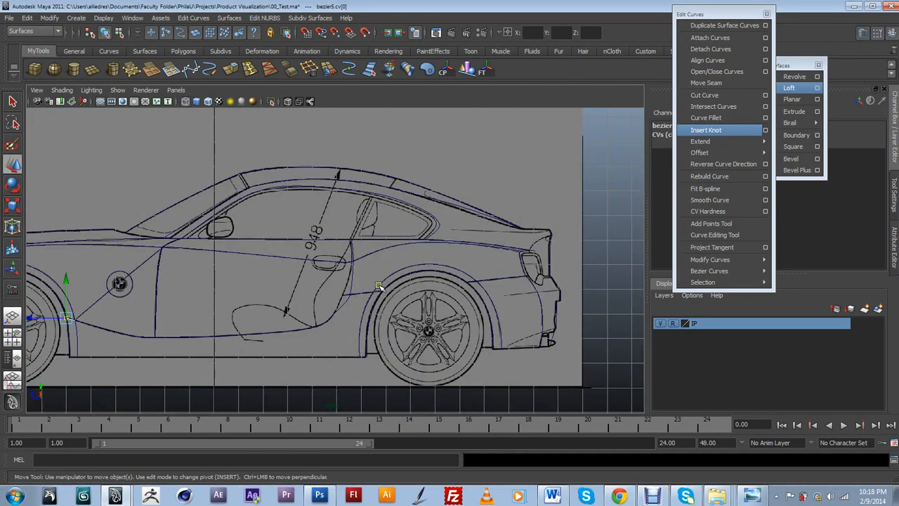
{"action": "scroll", "coordinate": [380, 288], "scroll_direction": "up", "scroll_amount": 3}
{"action": "middle_click_drag", "start_coordinate": [361, 350], "coordinate": [400, 292], "text": "alt"}
{"action": "scroll", "coordinate": [400, 291], "scroll_direction": "up", "scroll_amount": 3}
{"action": "left_click", "coordinate": [416, 279]}
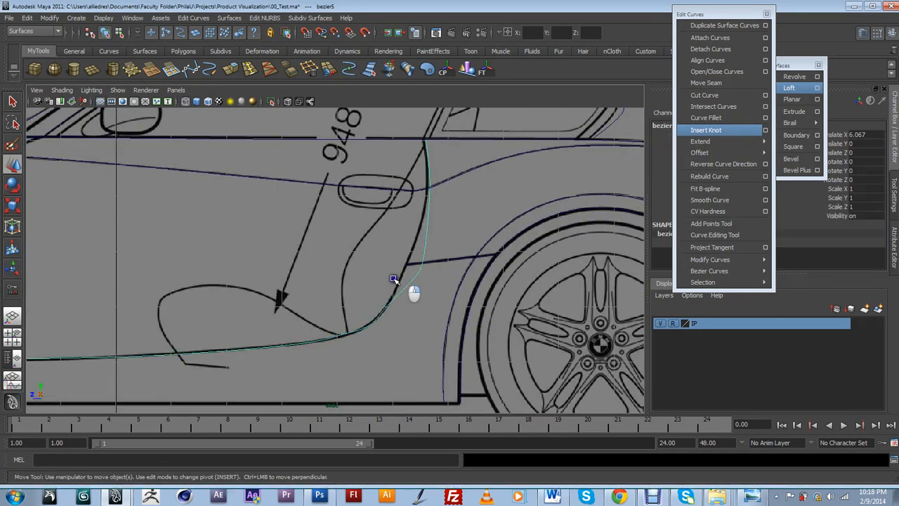
{"action": "key", "text": "F8"}
{"action": "left_click", "coordinate": [413, 264]}
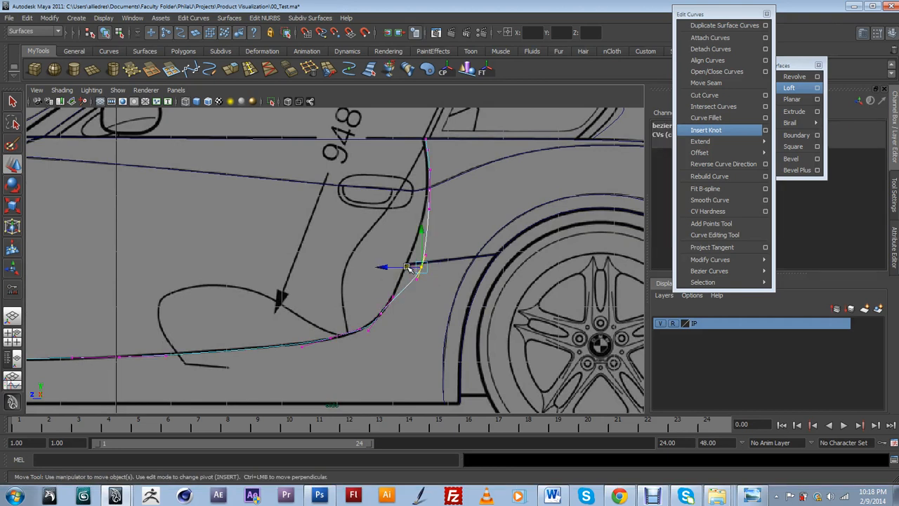
{"action": "left_click_drag", "start_coordinate": [394, 267], "coordinate": [365, 329]}
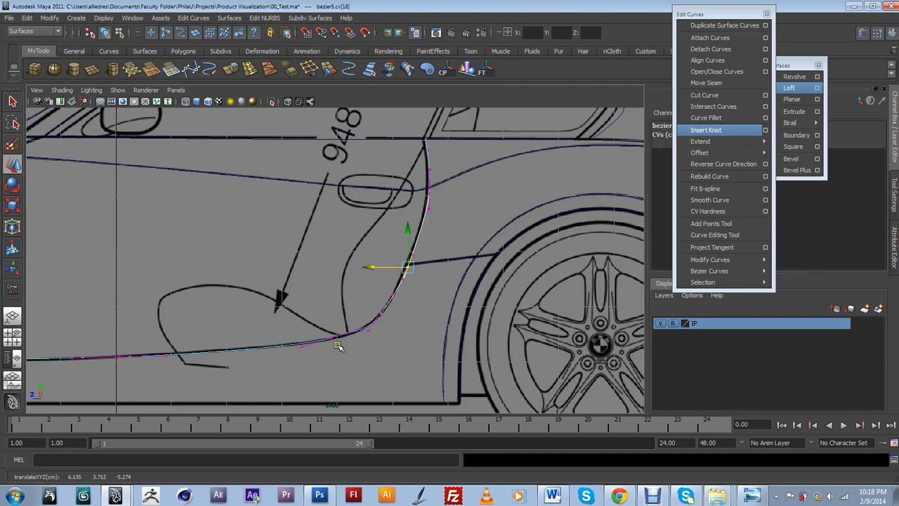
Adjust the control vertices along the door curve's lower edge, ahead of the rear corner, to follow the blueprint's door line
{"action": "middle_click_drag", "start_coordinate": [338, 347], "coordinate": [468, 300], "text": "alt"}
{"action": "left_click_drag", "start_coordinate": [304, 321], "coordinate": [285, 282]}
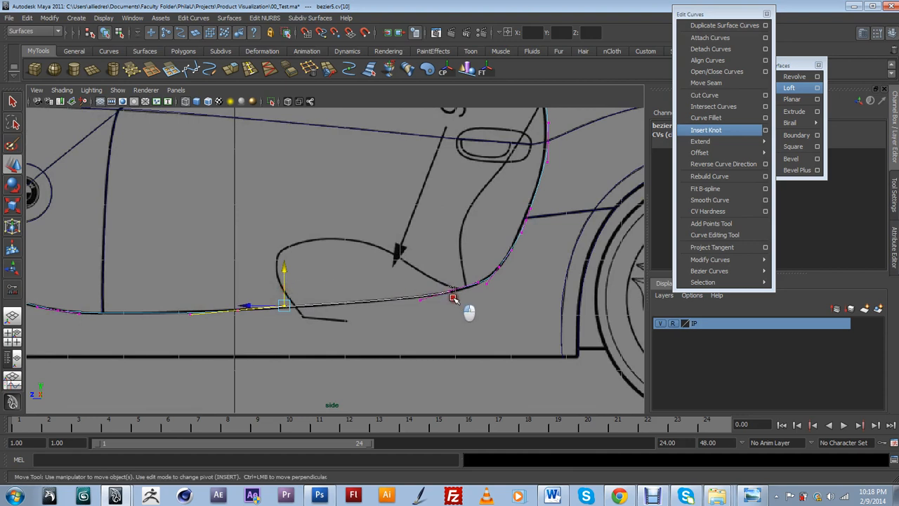
{"action": "left_click", "coordinate": [452, 291]}
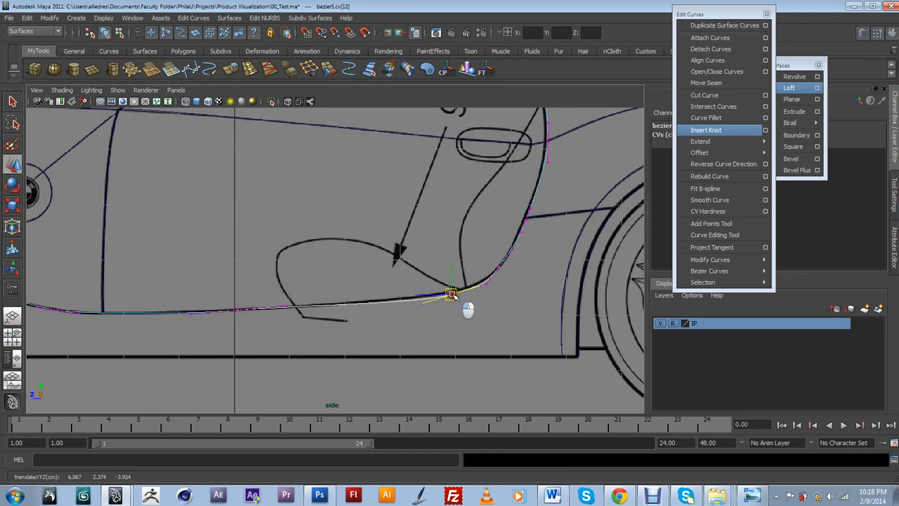
{"action": "left_click", "coordinate": [420, 302]}
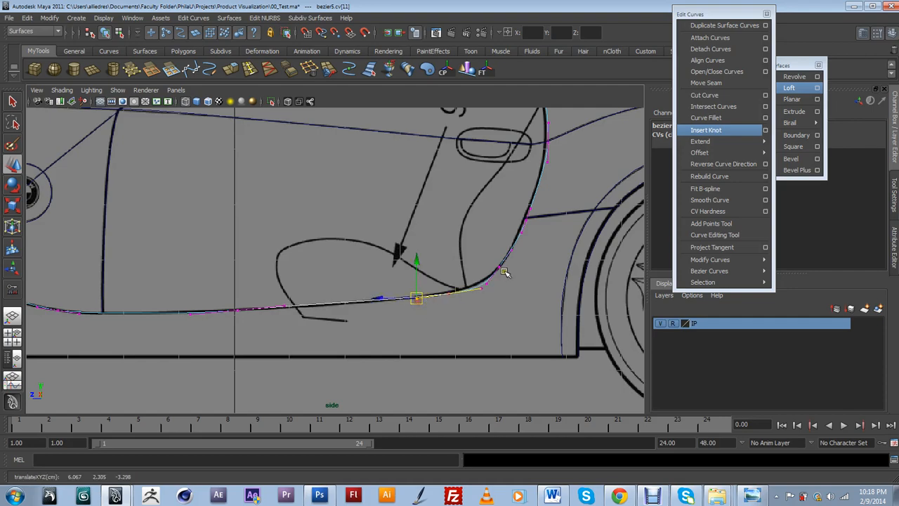
Move the tangent handle ahead of the door's front edge forward and up so the lower curve follows the blueprint line
{"action": "middle_click_drag", "start_coordinate": [505, 275], "coordinate": [406, 298], "text": "alt"}
{"action": "scroll", "coordinate": [430, 261], "scroll_direction": "up", "scroll_amount": 1}
{"action": "scroll", "coordinate": [450, 215], "scroll_direction": "down", "scroll_amount": 4}
{"action": "middle_click_drag", "start_coordinate": [392, 252], "coordinate": [550, 235], "text": "alt"}
{"action": "scroll", "coordinate": [341, 320], "scroll_direction": "up", "scroll_amount": 4}
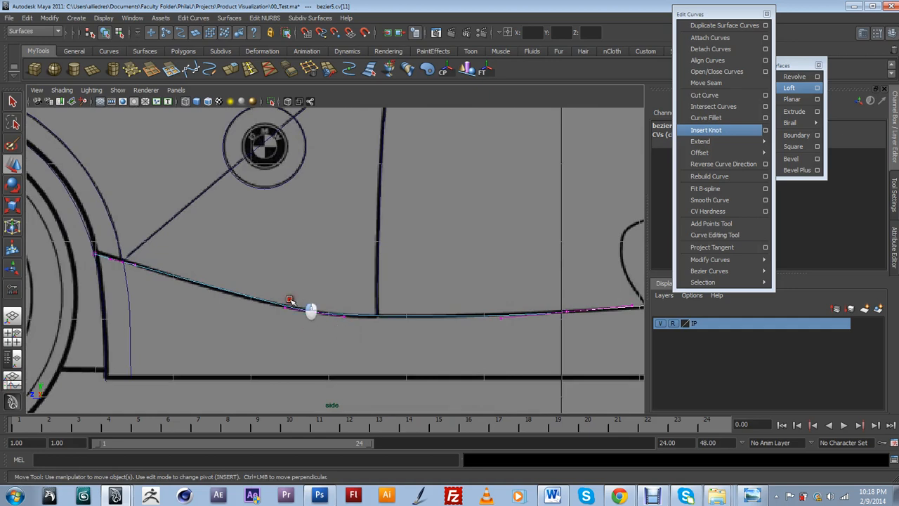
{"action": "left_click", "coordinate": [284, 307]}
{"action": "left_click_drag", "start_coordinate": [279, 303], "coordinate": [264, 299]}
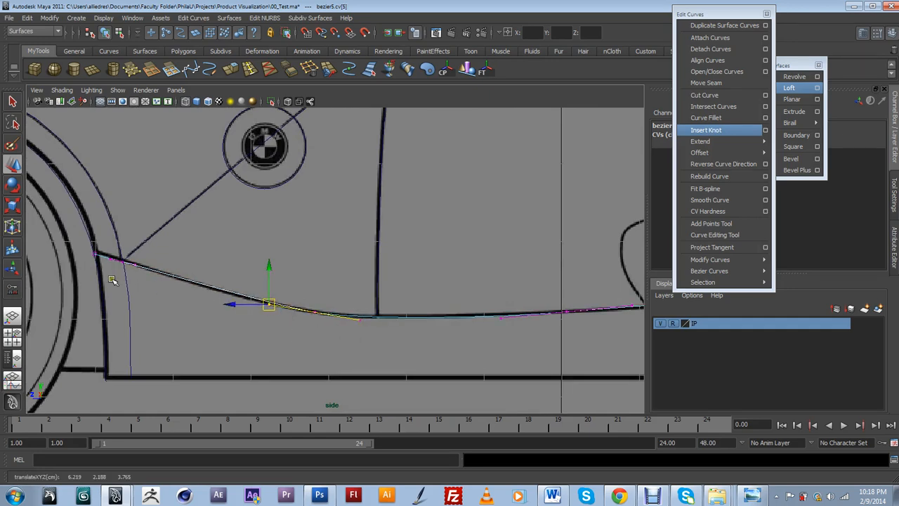
Raise the curve's front end point along the front wheel arch and nudge the adjacent anchor point up toward the blueprint line
{"action": "scroll", "coordinate": [401, 291], "scroll_direction": "up", "scroll_amount": 8}
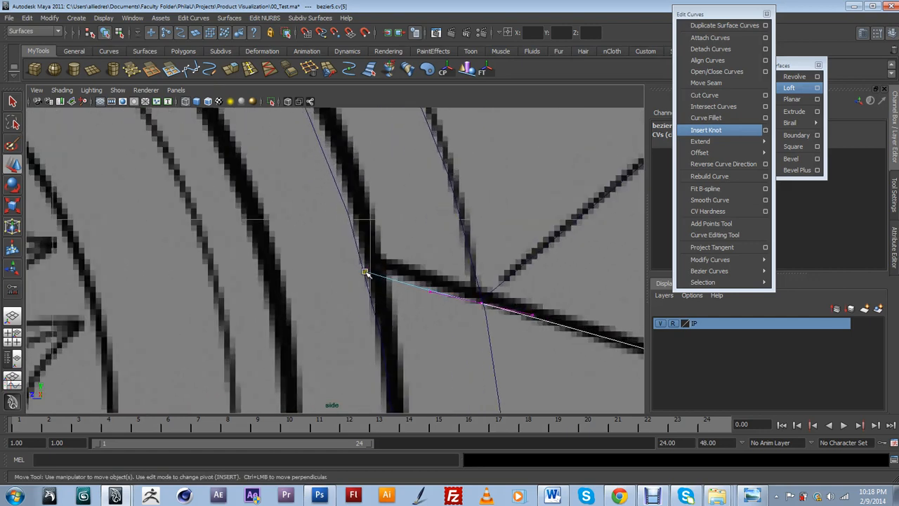
{"action": "left_click", "coordinate": [365, 272]}
{"action": "left_click_drag", "start_coordinate": [359, 275], "coordinate": [357, 252]}
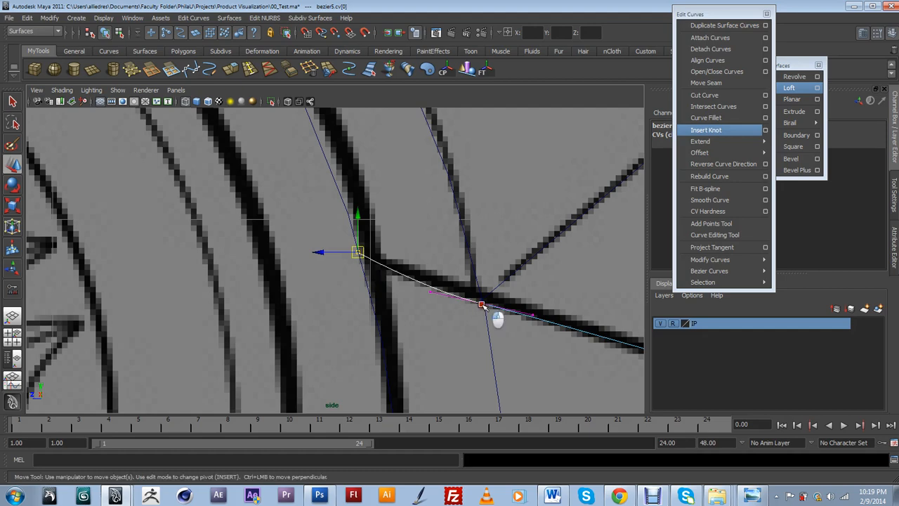
{"action": "left_click", "coordinate": [480, 304]}
{"action": "left_click_drag", "start_coordinate": [484, 304], "coordinate": [483, 301]}
{"action": "scroll", "coordinate": [497, 314], "scroll_direction": "down", "scroll_amount": 10}
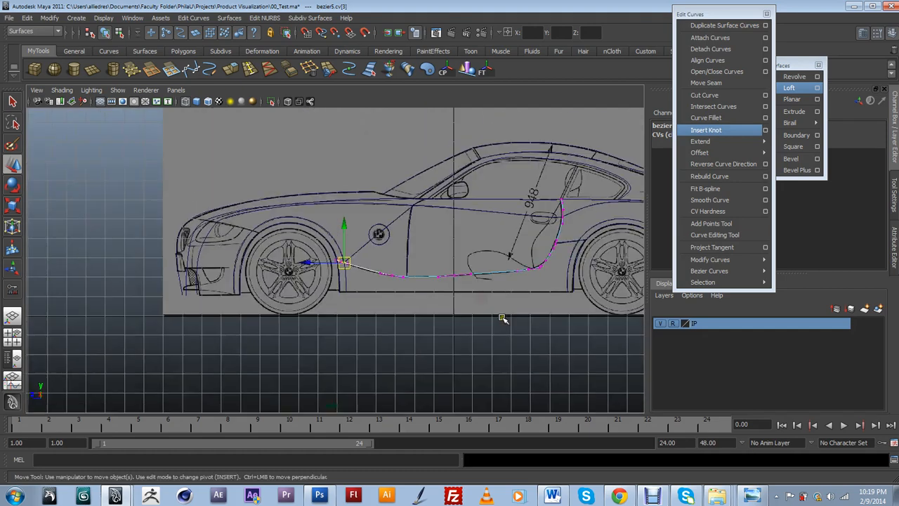
Return to object selection and select the whole door curve in the perspective view
{"action": "left_click", "coordinate": [556, 269]}
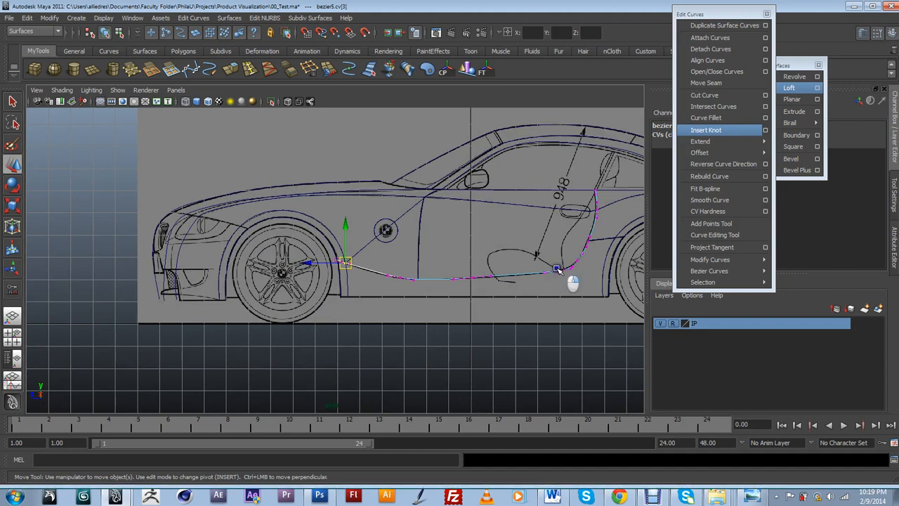
{"action": "right_click_drag", "start_coordinate": [560, 267], "coordinate": [582, 257]}
{"action": "mouse_move", "coordinate": [515, 264]}
{"action": "left_mouse_down"}
{"action": "mouse_move", "coordinate": [516, 241]}
{"action": "mouse_move", "coordinate": [520, 260]}
{"action": "mouse_move", "coordinate": [496, 301]}
{"action": "mouse_move", "coordinate": [552, 297]}
{"action": "mouse_move", "coordinate": [565, 287]}
{"action": "mouse_move", "coordinate": [532, 297]}
{"action": "mouse_move", "coordinate": [512, 321]}
{"action": "mouse_move", "coordinate": [492, 309]}
{"action": "left_mouse_up"}
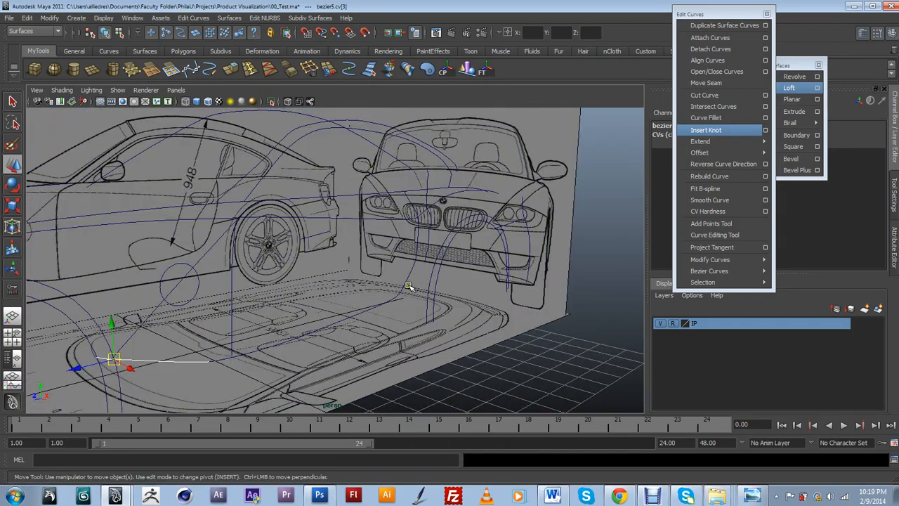
{"action": "left_click", "coordinate": [406, 283]}
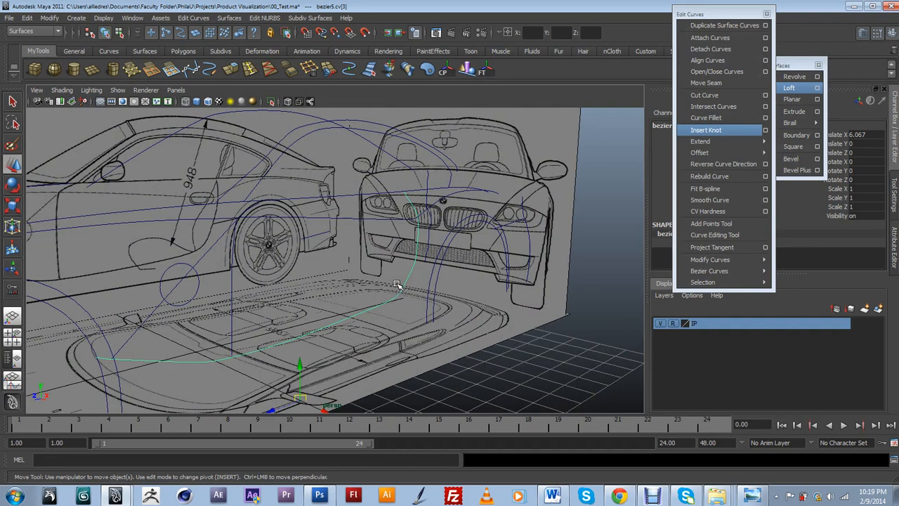
{"action": "left_click", "coordinate": [408, 289]}
{"action": "left_click", "coordinate": [405, 279]}
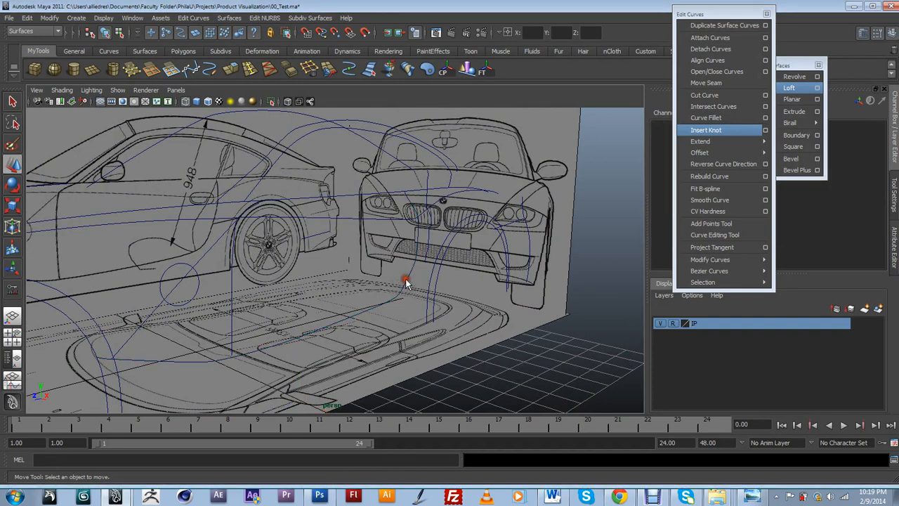
{"action": "left_click", "coordinate": [406, 279]}
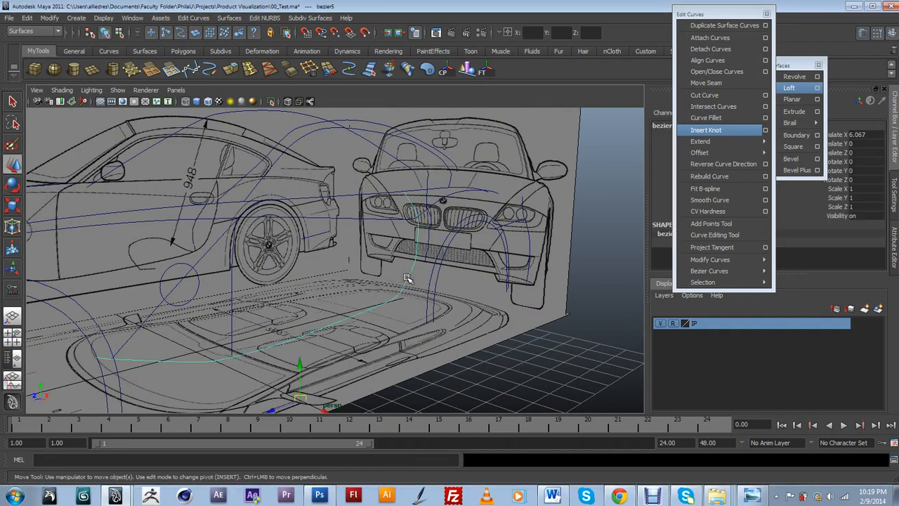
{"action": "left_click", "coordinate": [407, 278]}
{"action": "left_click_drag", "start_coordinate": [407, 279], "coordinate": [404, 300]}
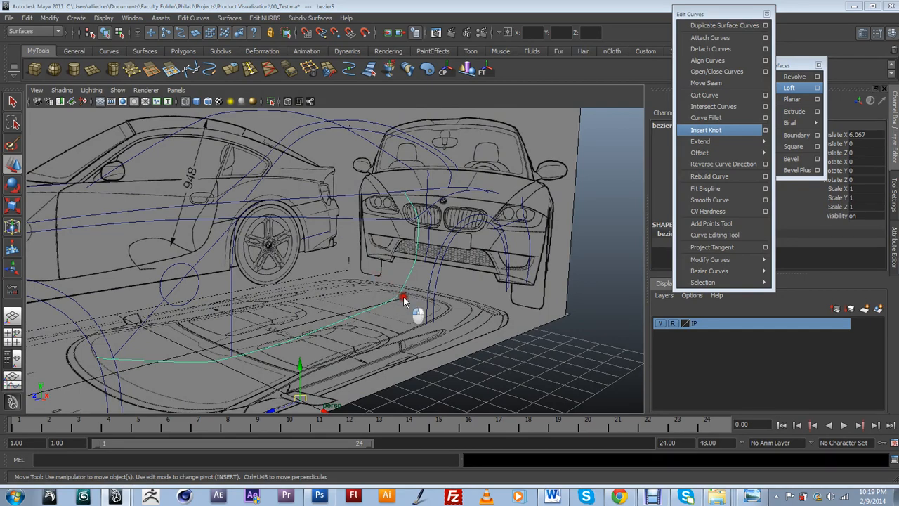
Try to display the door curve's control vertices in the front view
{"action": "key", "text": "space"}
{"action": "key", "text": "space"}
{"action": "scroll", "coordinate": [419, 302], "scroll_direction": "up", "scroll_amount": 5}
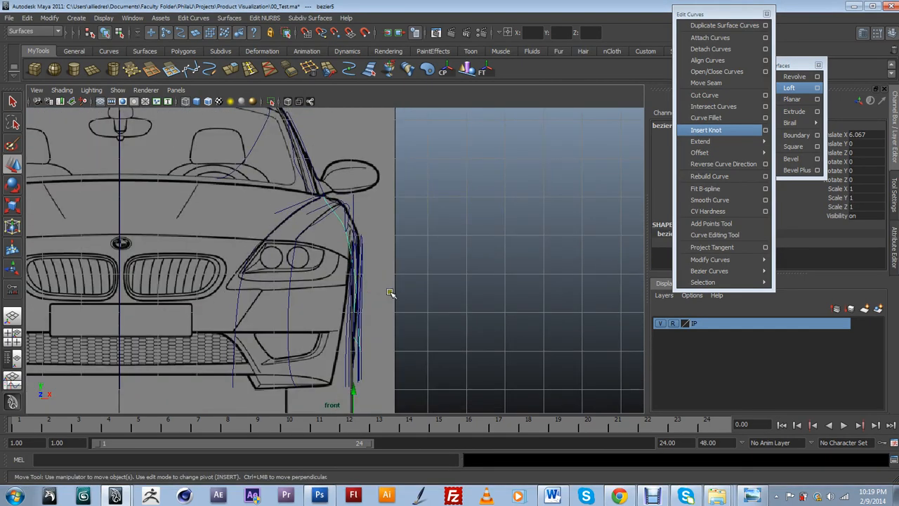
{"action": "scroll", "coordinate": [391, 298], "scroll_direction": "up", "scroll_amount": 2}
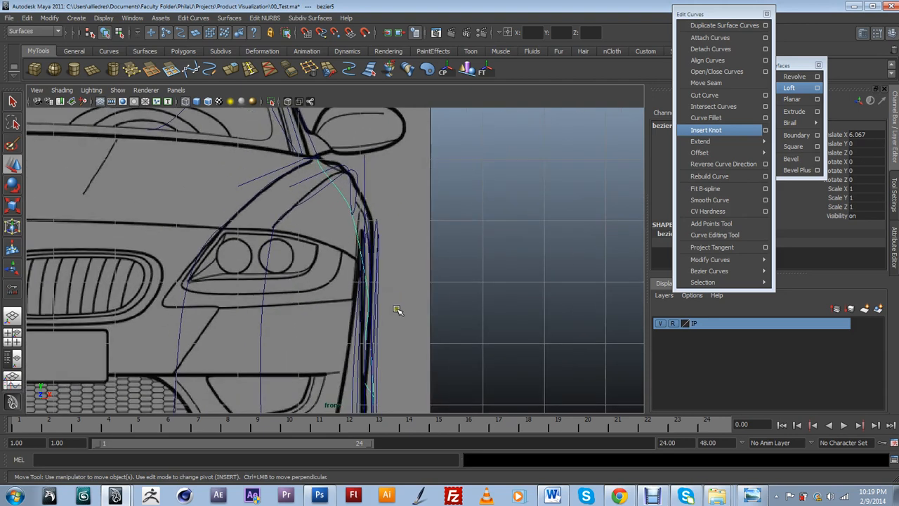
{"action": "middle_click_drag", "start_coordinate": [397, 310], "coordinate": [394, 255], "text": "alt"}
{"action": "scroll", "coordinate": [394, 255], "scroll_direction": "up", "scroll_amount": 2}
{"action": "right_click", "coordinate": [374, 243]}
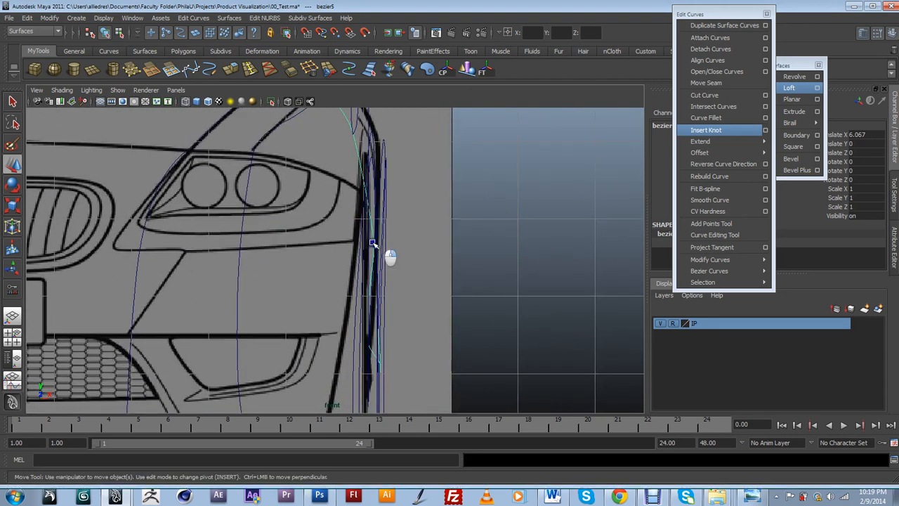
{"action": "right_click_drag", "start_coordinate": [373, 243], "coordinate": [336, 242]}
{"action": "scroll", "coordinate": [450, 207], "scroll_direction": "down", "scroll_amount": 4}
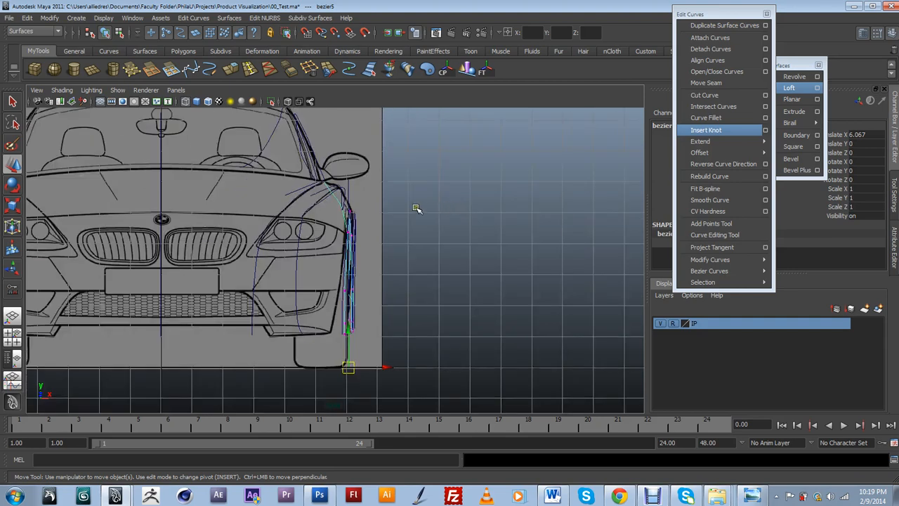
{"action": "left_click", "coordinate": [388, 180]}
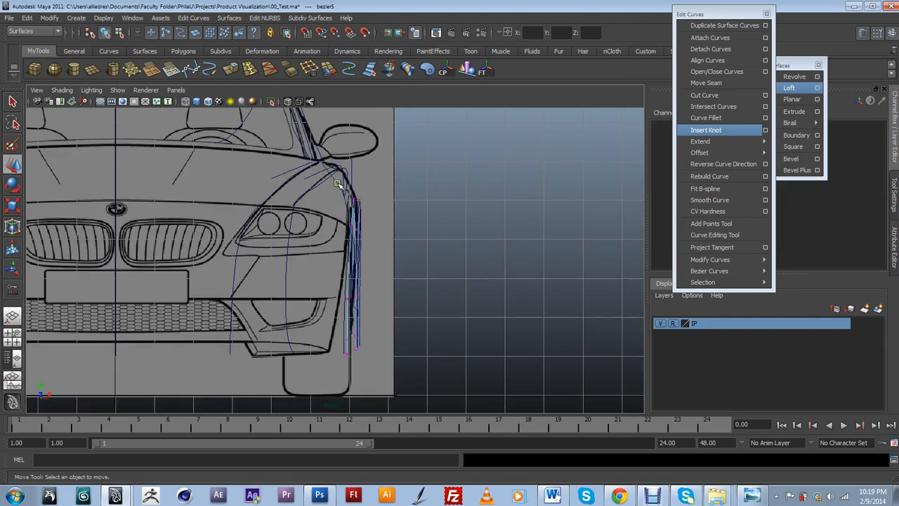
Display the door curve's control vertices in the front view and move the tangent handle below its upper end point inward
{"action": "left_click", "coordinate": [337, 184]}
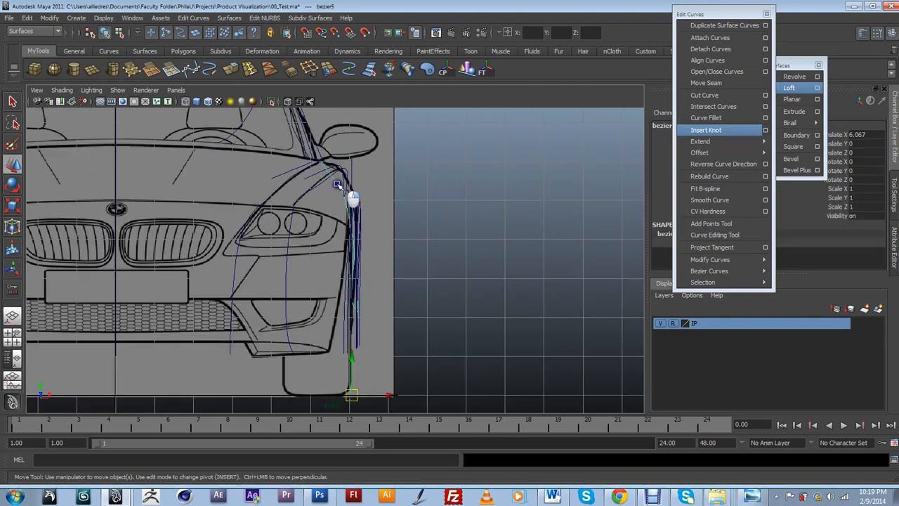
{"action": "right_click_drag", "start_coordinate": [338, 183], "coordinate": [301, 180]}
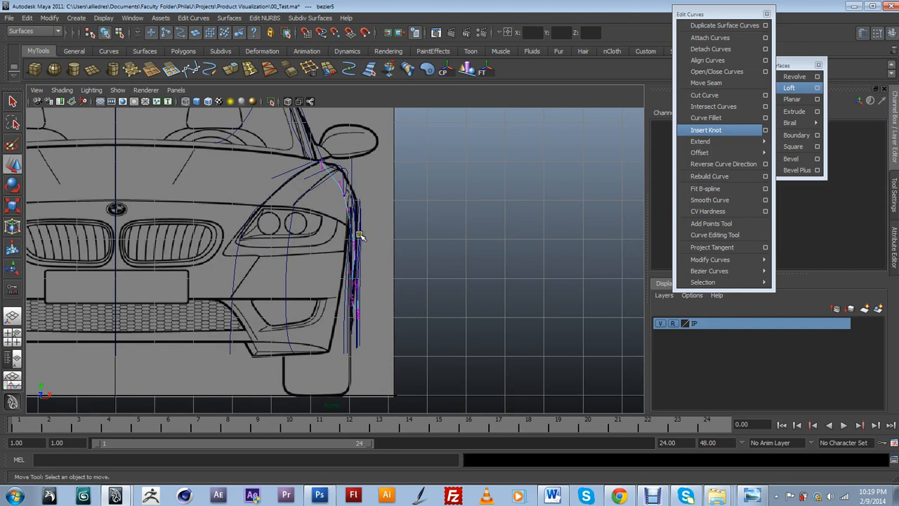
{"action": "scroll", "coordinate": [358, 236], "scroll_direction": "up", "scroll_amount": 5}
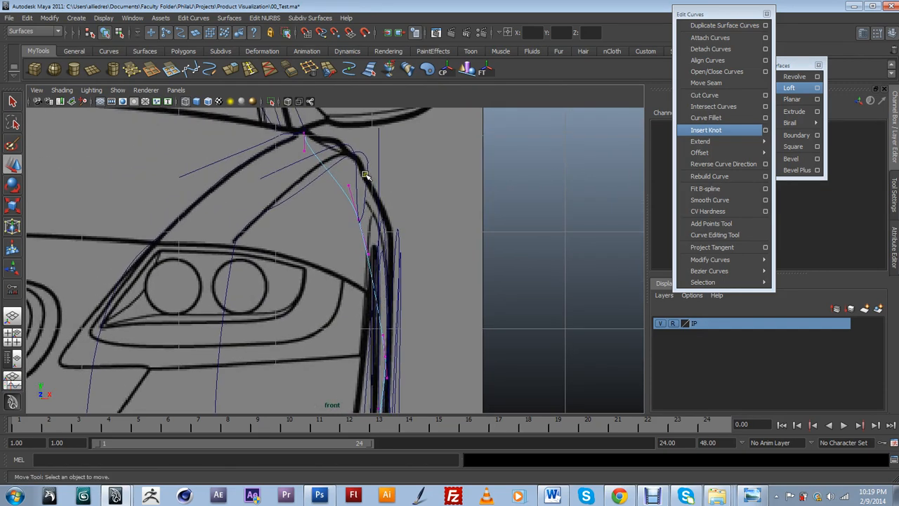
{"action": "left_click", "coordinate": [350, 186]}
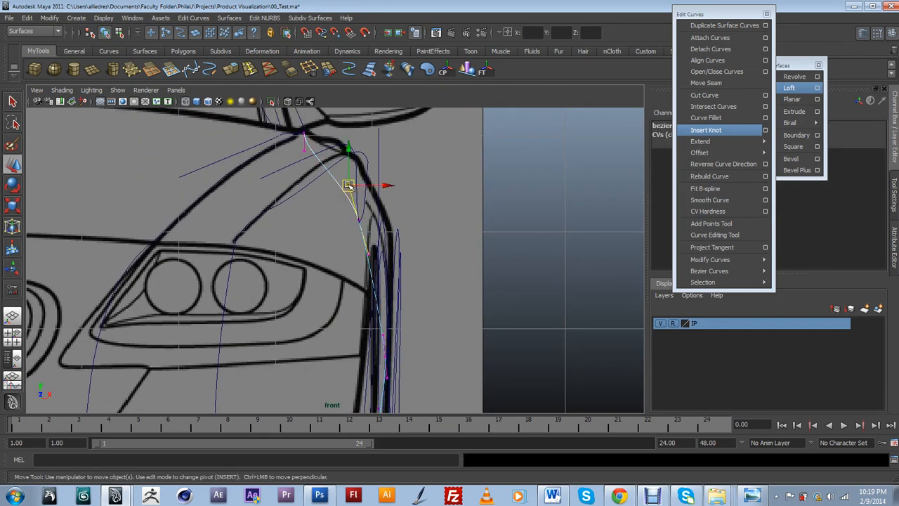
{"action": "left_click_drag", "start_coordinate": [347, 186], "coordinate": [345, 191]}
Examine the adjusted door curve against the blueprints in the front view and from several angles in the perspective view
{"action": "scroll", "coordinate": [344, 190], "scroll_direction": "down", "scroll_amount": 4}
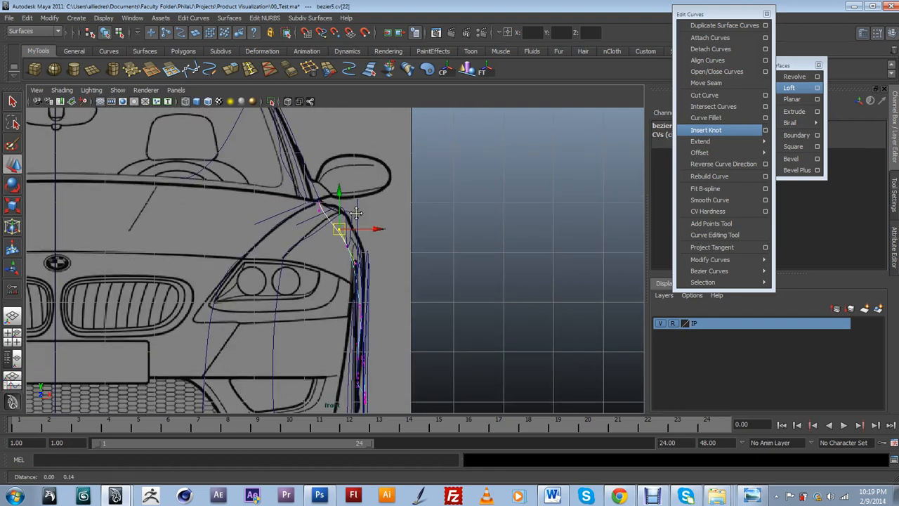
{"action": "scroll", "coordinate": [356, 213], "scroll_direction": "up", "scroll_amount": 3}
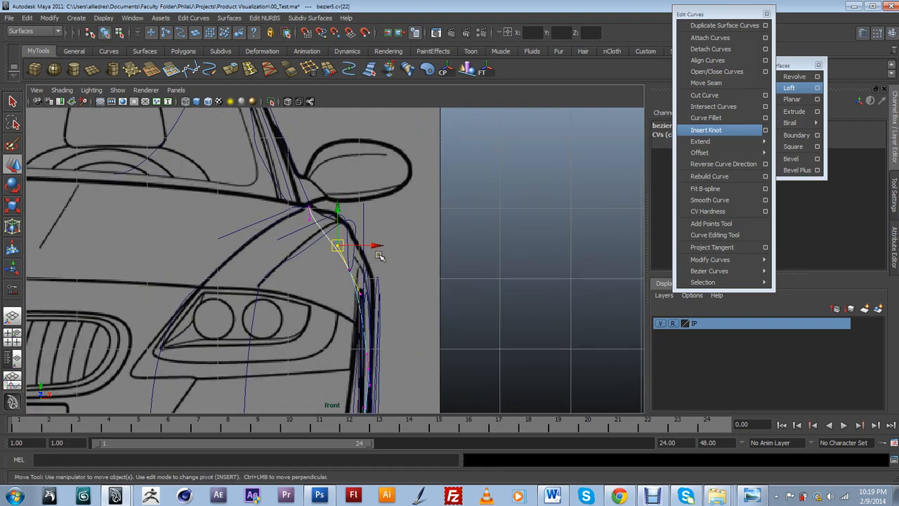
{"action": "scroll", "coordinate": [387, 307], "scroll_direction": "down", "scroll_amount": 3}
{"action": "middle_click_drag", "start_coordinate": [379, 356], "coordinate": [359, 265], "text": "alt"}
{"action": "scroll", "coordinate": [371, 323], "scroll_direction": "up", "scroll_amount": 1}
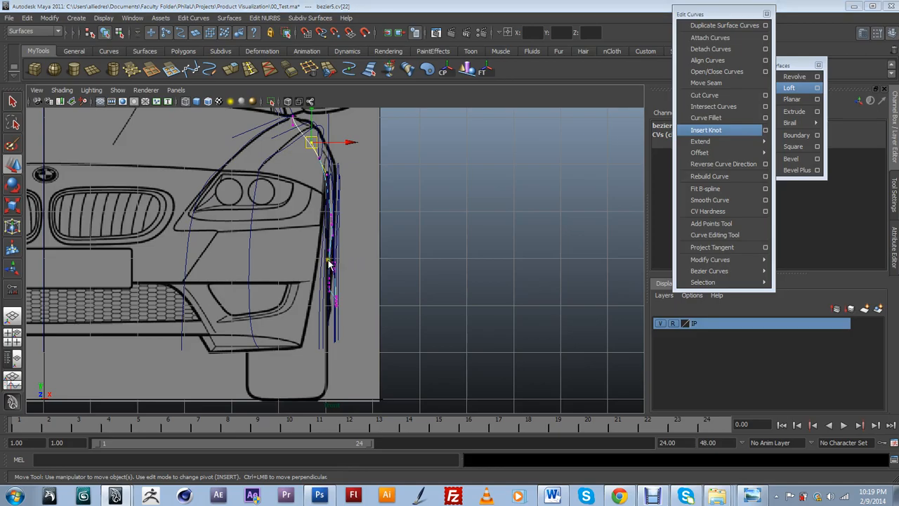
{"action": "left_click_drag", "start_coordinate": [336, 239], "coordinate": [407, 242], "text": "alt"}
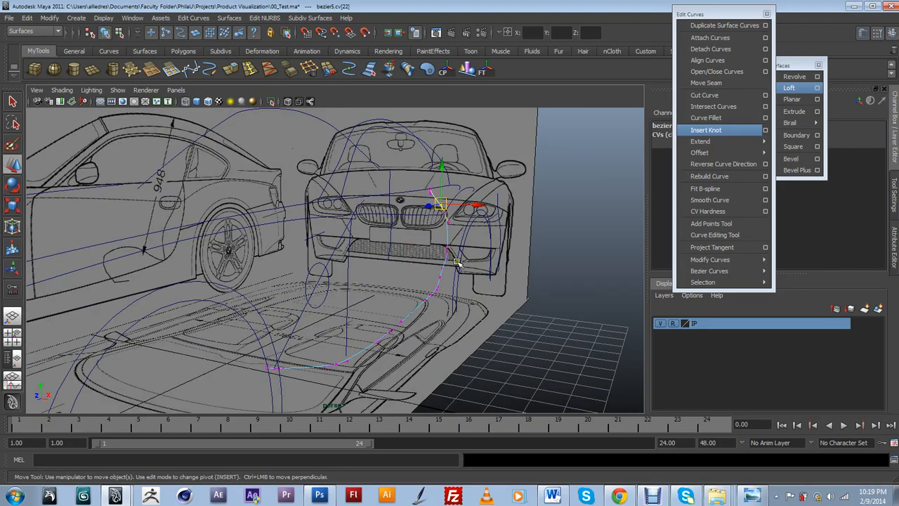
{"action": "left_click_drag", "start_coordinate": [457, 262], "coordinate": [394, 263], "text": "alt"}
{"action": "scroll", "coordinate": [320, 282], "scroll_direction": "up", "scroll_amount": 3}
{"action": "left_click_drag", "start_coordinate": [320, 283], "coordinate": [345, 276], "text": "alt"}
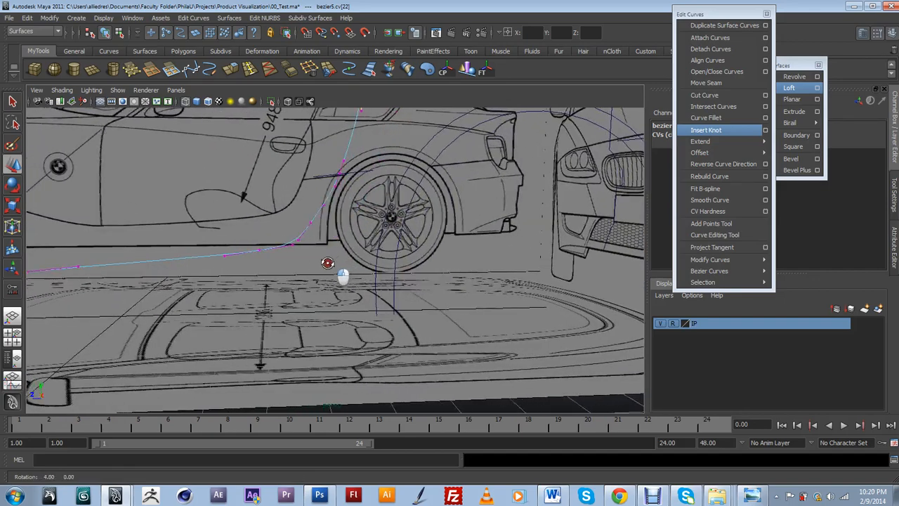
Move the door curve's control vertex just ahead of the rear wheel arch onto the door outline in the side view
{"action": "left_click", "coordinate": [326, 204]}
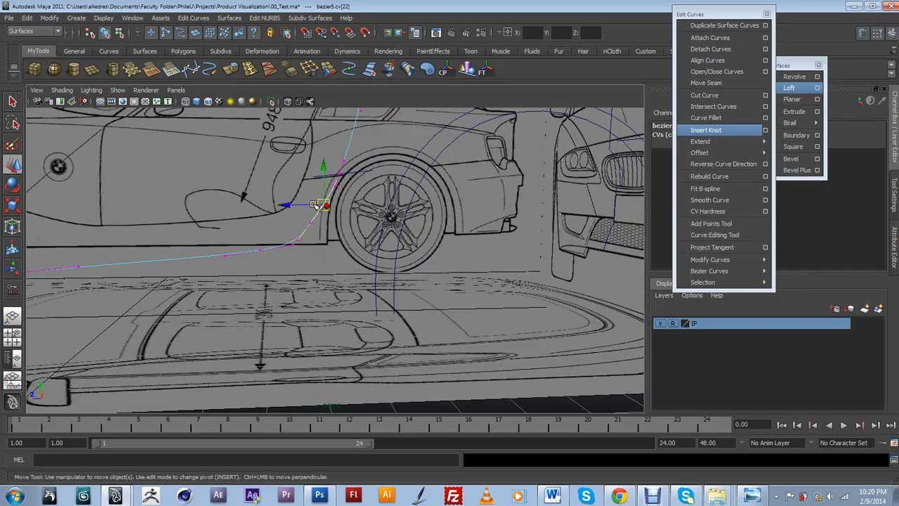
{"action": "left_click_drag", "start_coordinate": [319, 204], "coordinate": [359, 206]}
{"action": "key", "text": "space"}
{"action": "key", "text": "space"}
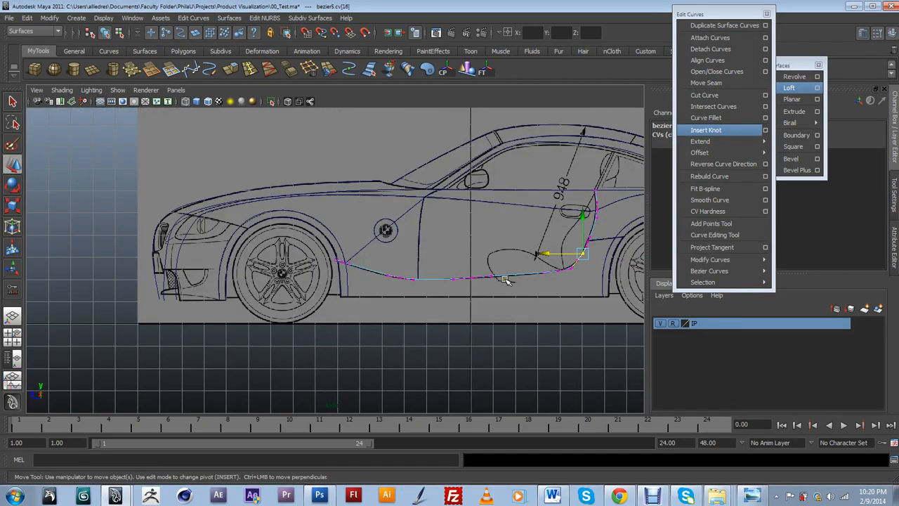
{"action": "middle_click_drag", "start_coordinate": [545, 279], "coordinate": [416, 273], "text": "alt"}
{"action": "right_click_drag", "start_coordinate": [416, 273], "coordinate": [445, 293], "text": "alt"}
{"action": "middle_click_drag", "start_coordinate": [446, 293], "coordinate": [315, 296], "text": "alt"}
{"action": "right_click_drag", "start_coordinate": [316, 296], "coordinate": [387, 302], "text": "alt"}
{"action": "middle_click_drag", "start_coordinate": [420, 302], "coordinate": [391, 316], "text": "alt"}
{"action": "scroll", "coordinate": [391, 316], "scroll_direction": "up", "scroll_amount": 1}
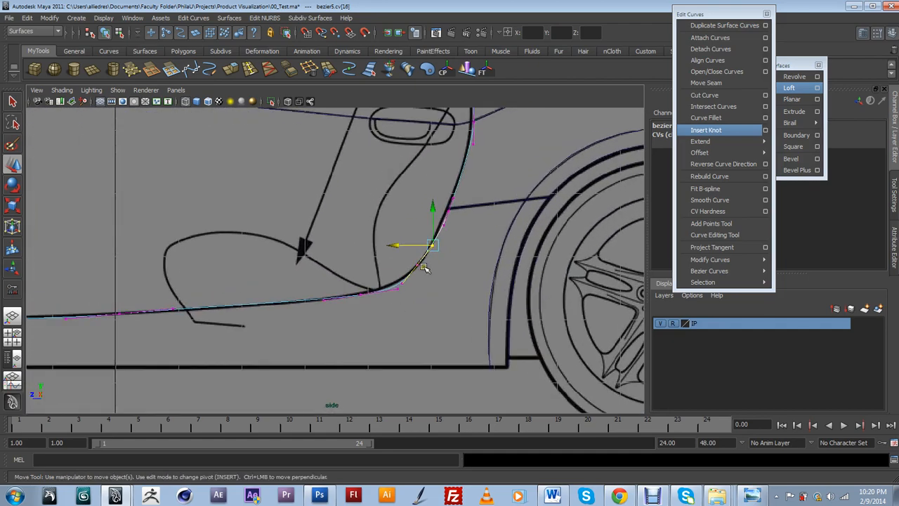
{"action": "scroll", "coordinate": [424, 268], "scroll_direction": "down", "scroll_amount": 3}
{"action": "scroll", "coordinate": [443, 232], "scroll_direction": "up", "scroll_amount": 3}
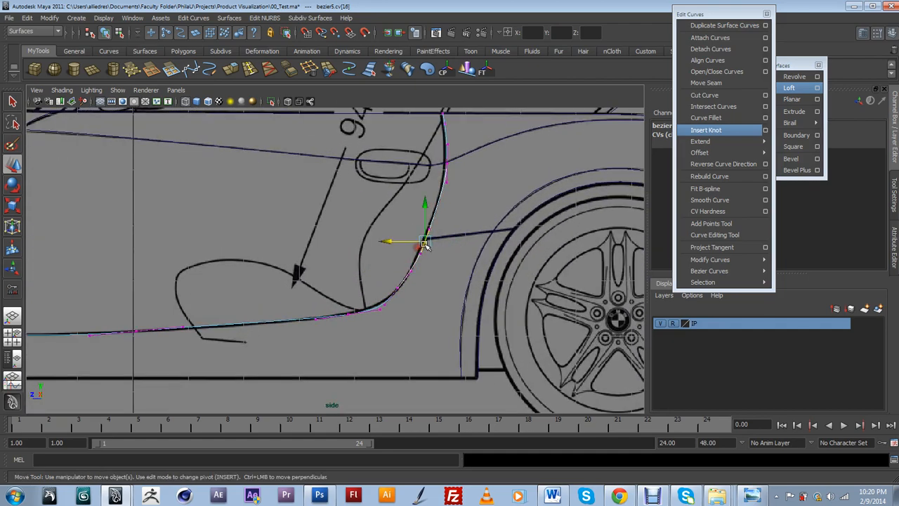
{"action": "mouse_move", "coordinate": [422, 239]}
{"action": "left_mouse_down"}
{"action": "mouse_move", "coordinate": [436, 257]}
{"action": "mouse_move", "coordinate": [427, 239]}
{"action": "left_mouse_up"}
Shift the control vertices along the door curve's lower edge so the curve follows the side blueprint outline
{"action": "middle_click_drag", "start_coordinate": [367, 327], "coordinate": [407, 293], "text": "alt"}
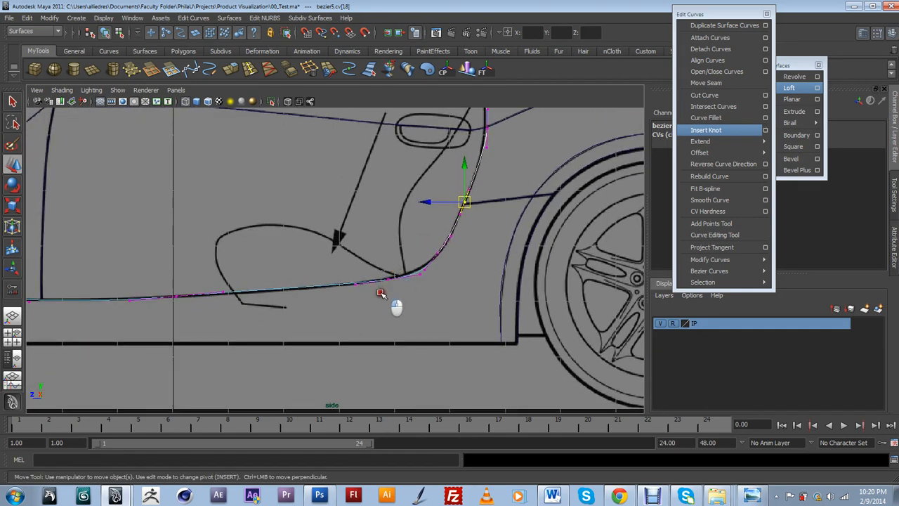
{"action": "left_click", "coordinate": [387, 279]}
{"action": "left_click_drag", "start_coordinate": [317, 293], "coordinate": [350, 289]}
{"action": "left_click", "coordinate": [222, 291]}
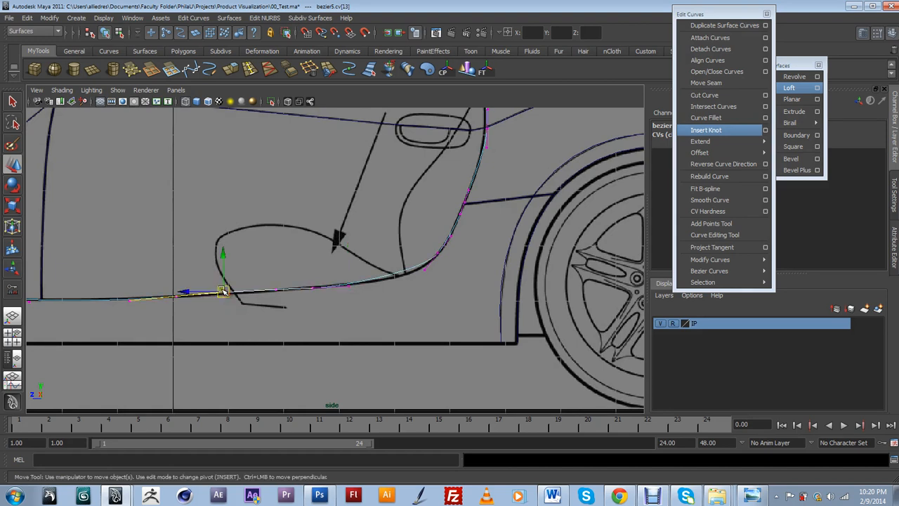
{"action": "left_click_drag", "start_coordinate": [211, 295], "coordinate": [197, 296]}
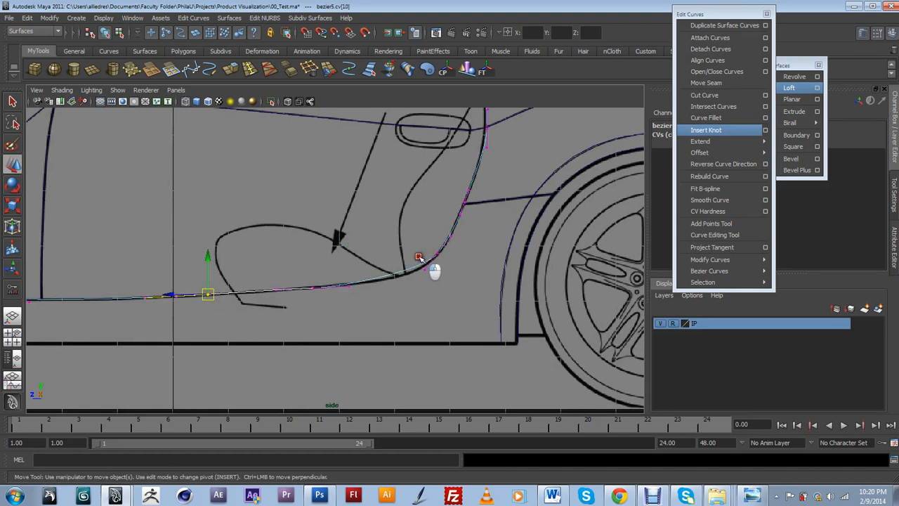
Move the tangent handle at the door curve's lower rear corner down and forward to fit the blueprint corner
{"action": "left_click", "coordinate": [427, 277]}
{"action": "left_click", "coordinate": [424, 272]}
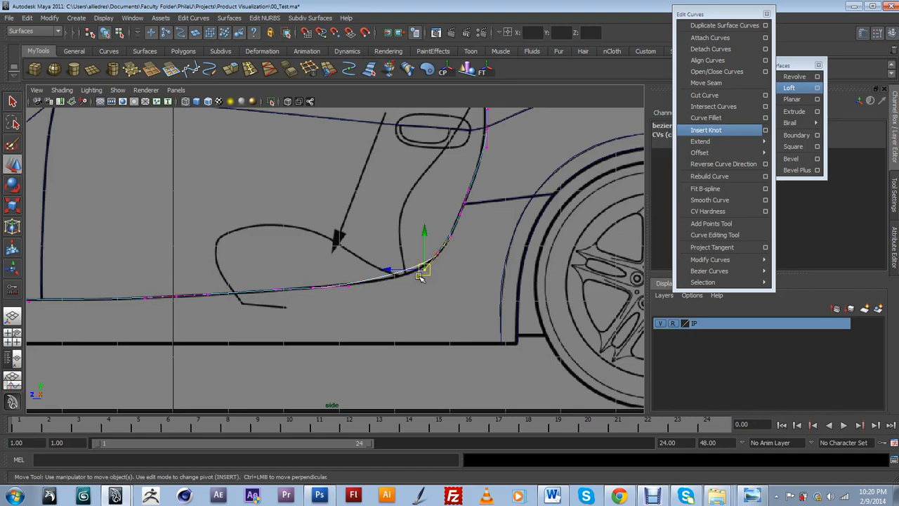
{"action": "left_click", "coordinate": [415, 281]}
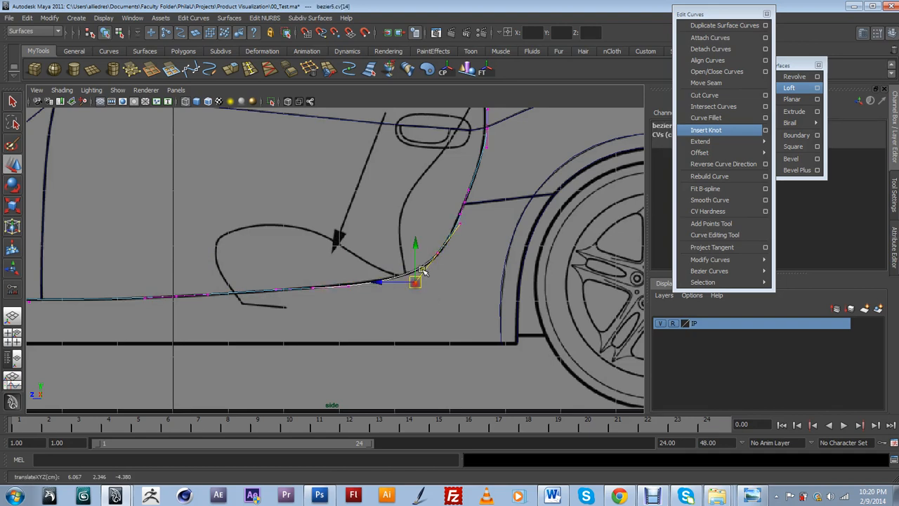
Align the door curve's rear-edge control vertices behind the door handle with the side blueprint outline and deselect the curve
{"action": "scroll", "coordinate": [422, 262], "scroll_direction": "down", "scroll_amount": 3}
{"action": "scroll", "coordinate": [454, 218], "scroll_direction": "up", "scroll_amount": 3}
{"action": "middle_click_drag", "start_coordinate": [489, 181], "coordinate": [425, 262], "text": "alt"}
{"action": "scroll", "coordinate": [424, 263], "scroll_direction": "up", "scroll_amount": 3}
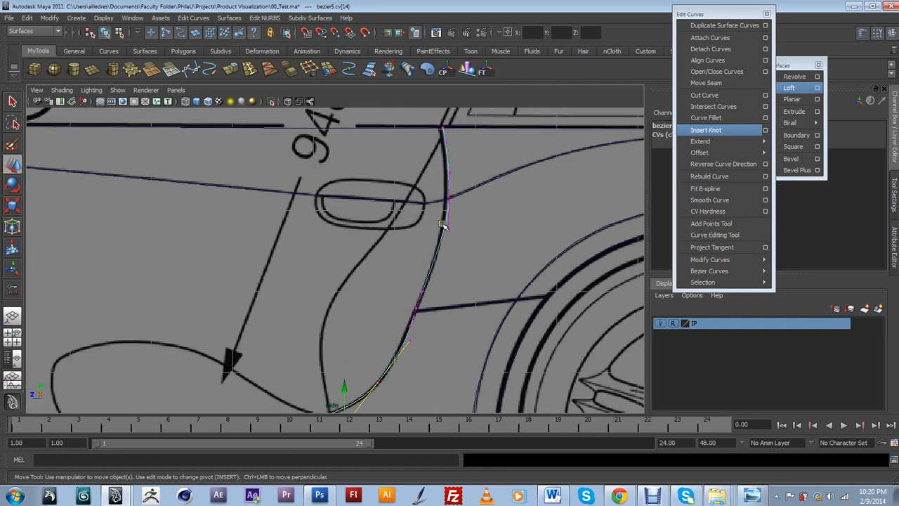
{"action": "left_click", "coordinate": [455, 202]}
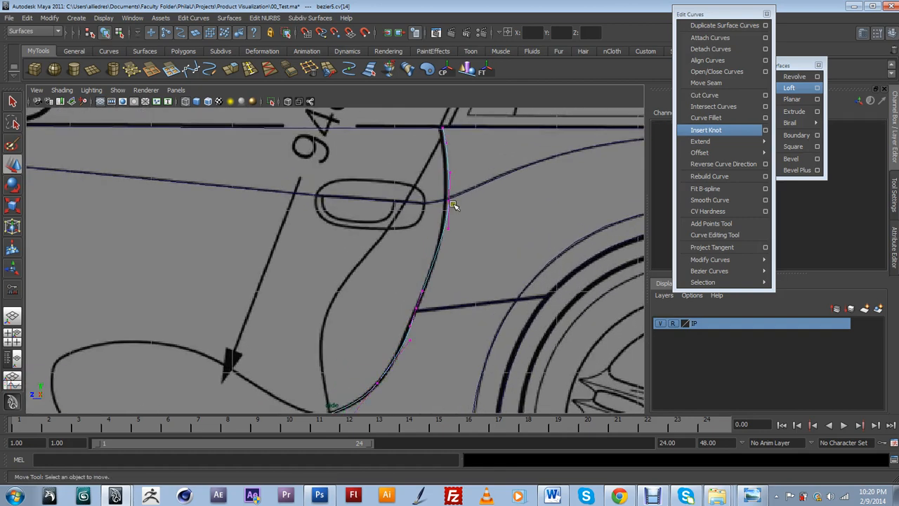
{"action": "left_click", "coordinate": [449, 203]}
{"action": "left_click_drag", "start_coordinate": [450, 202], "coordinate": [448, 201]}
{"action": "left_click", "coordinate": [425, 292]}
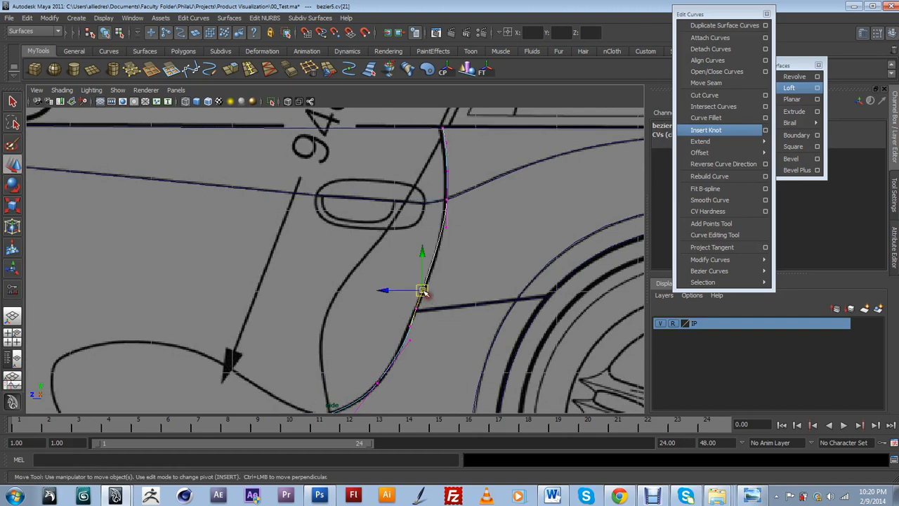
{"action": "middle_click_drag", "start_coordinate": [432, 285], "coordinate": [444, 295]}
{"action": "scroll", "coordinate": [428, 282], "scroll_direction": "down", "scroll_amount": 5}
{"action": "scroll", "coordinate": [394, 232], "scroll_direction": "up", "scroll_amount": 6}
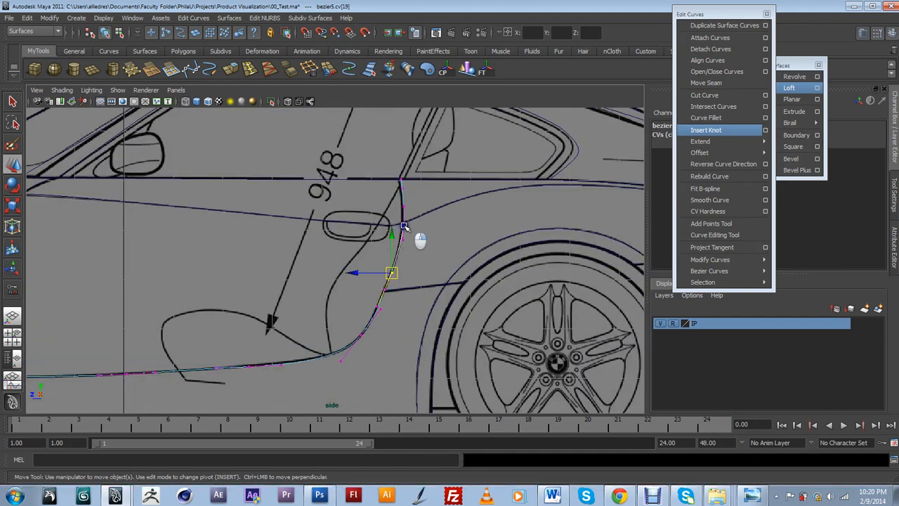
{"action": "left_click", "coordinate": [432, 216]}
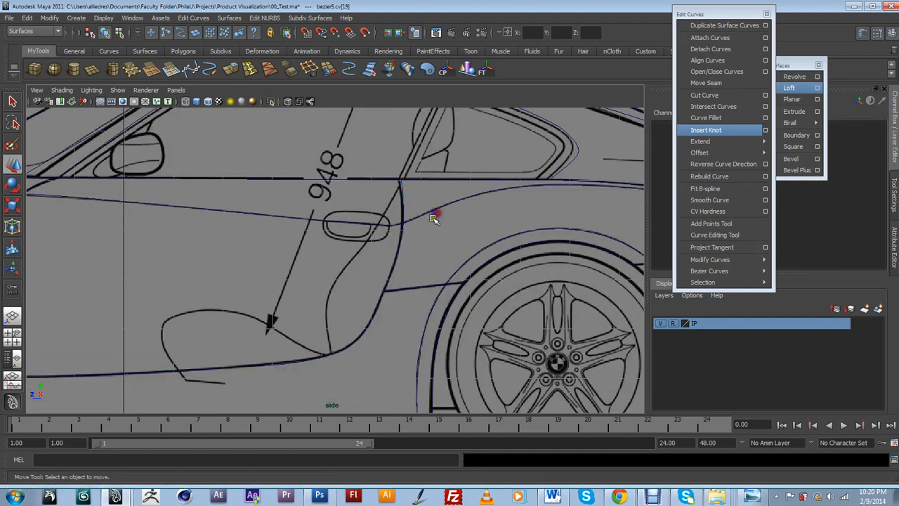
{"action": "left_click", "coordinate": [358, 260]}
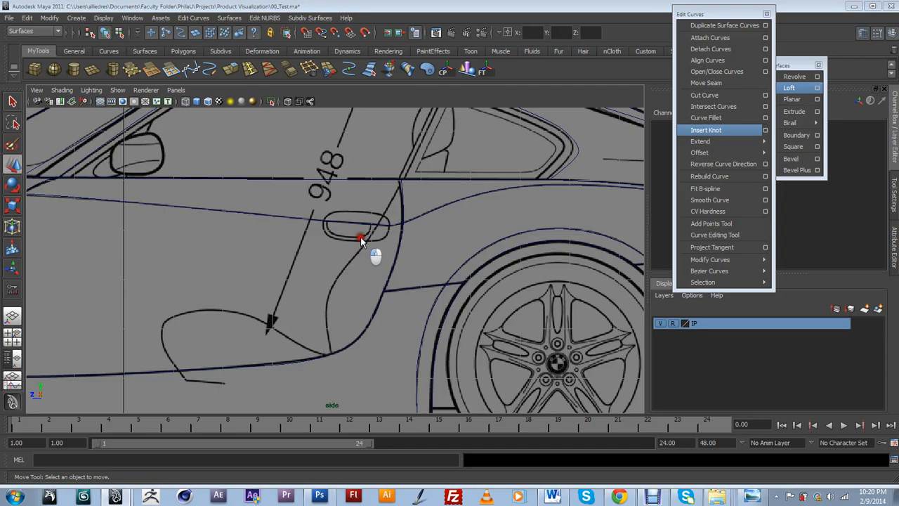
Hide the IP blueprint layer and examine all the car curves from several angles in the perspective view
{"action": "key", "text": "space"}
{"action": "left_click_drag", "start_coordinate": [362, 239], "coordinate": [424, 296], "text": "alt"}
{"action": "scroll", "coordinate": [420, 278], "scroll_direction": "down", "scroll_amount": 4}
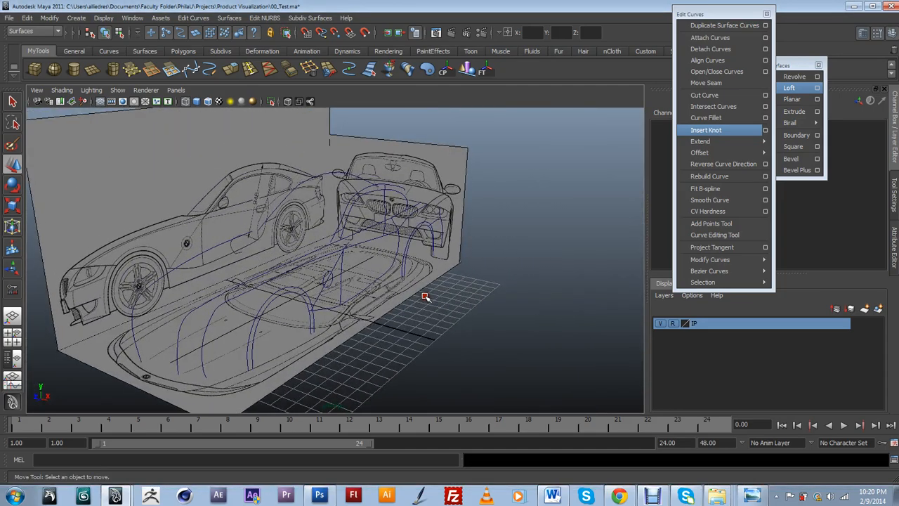
{"action": "left_click", "coordinate": [659, 325]}
{"action": "scroll", "coordinate": [454, 313], "scroll_direction": "up", "scroll_amount": 4}
{"action": "left_click_drag", "start_coordinate": [461, 298], "coordinate": [370, 292], "text": "alt"}
{"action": "scroll", "coordinate": [363, 298], "scroll_direction": "down", "scroll_amount": 3}
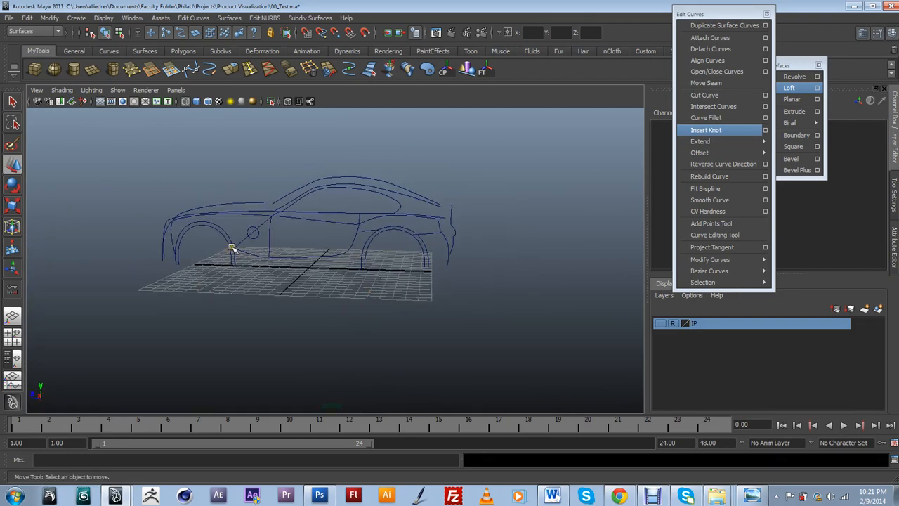
{"action": "left_click_drag", "start_coordinate": [327, 258], "coordinate": [420, 283], "text": "alt"}
{"action": "scroll", "coordinate": [420, 283], "scroll_direction": "up", "scroll_amount": 5}
{"action": "left_click_drag", "start_coordinate": [507, 279], "coordinate": [362, 264], "text": "alt"}
{"action": "left_click_drag", "start_coordinate": [203, 274], "coordinate": [288, 244], "text": "alt"}
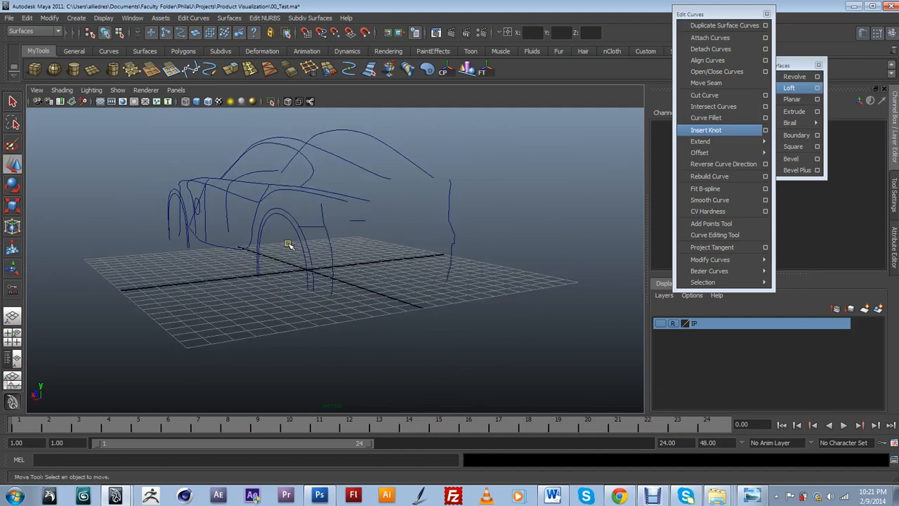
{"action": "left_click_drag", "start_coordinate": [377, 240], "coordinate": [417, 249], "text": "alt"}
{"action": "scroll", "coordinate": [436, 245], "scroll_direction": "up", "scroll_amount": 5}
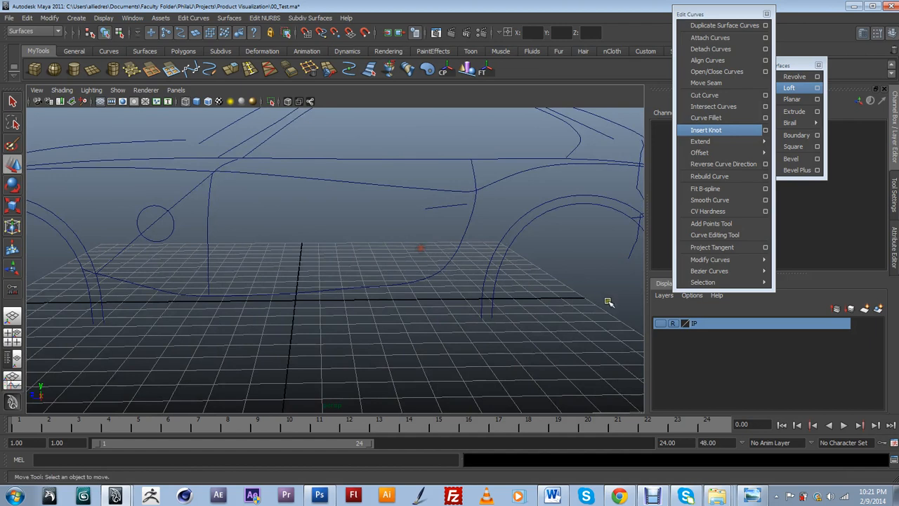
Show the IP blueprint layer again and return to the side view around the front fender emblem
{"action": "left_click", "coordinate": [660, 323]}
{"action": "left_click_drag", "start_coordinate": [432, 286], "coordinate": [474, 321], "text": "alt"}
{"action": "left_click", "coordinate": [430, 318]}
{"action": "right_click_drag", "start_coordinate": [433, 323], "coordinate": [260, 322], "text": "alt"}
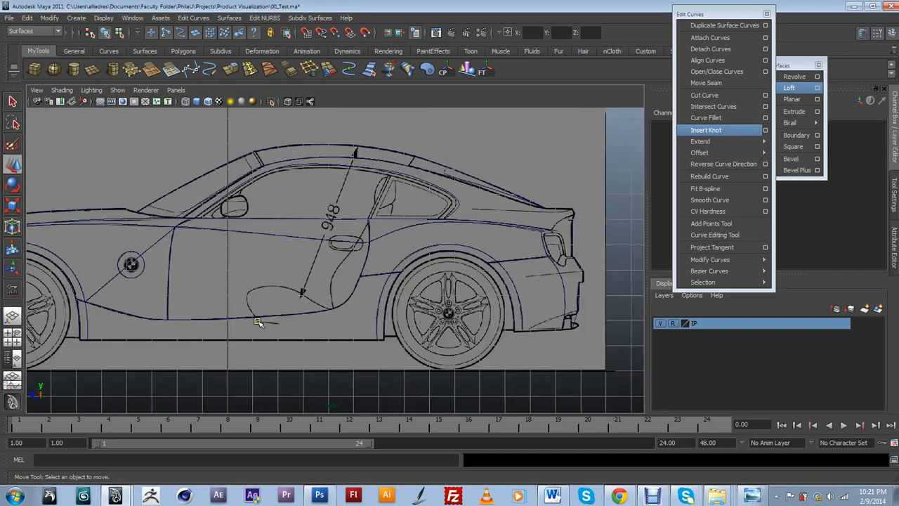
{"action": "middle_click_drag", "start_coordinate": [260, 323], "coordinate": [343, 302], "text": "alt"}
{"action": "right_click_drag", "start_coordinate": [344, 302], "coordinate": [339, 282], "text": "alt"}
{"action": "scroll", "coordinate": [336, 280], "scroll_direction": "up", "scroll_amount": 3}
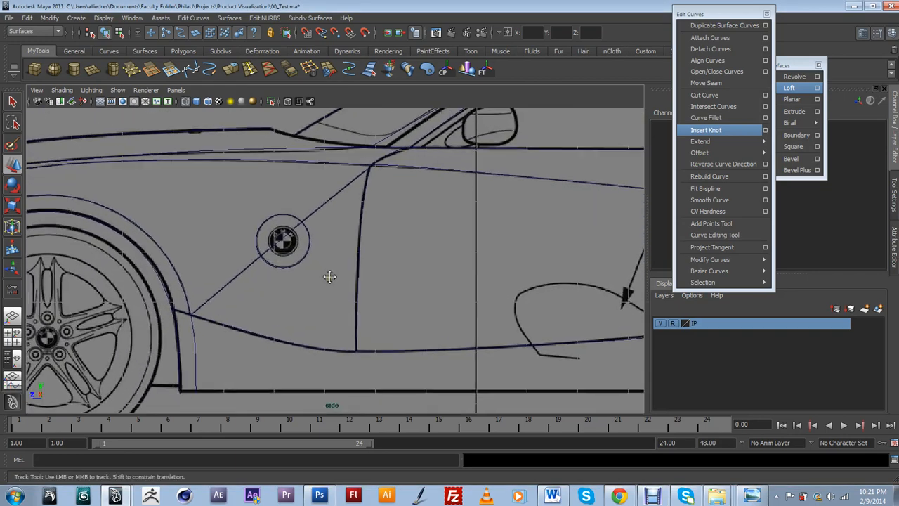
{"action": "scroll", "coordinate": [433, 302], "scroll_direction": "up", "scroll_amount": 2}
{"action": "middle_click_drag", "start_coordinate": [331, 277], "coordinate": [381, 274], "text": "alt"}
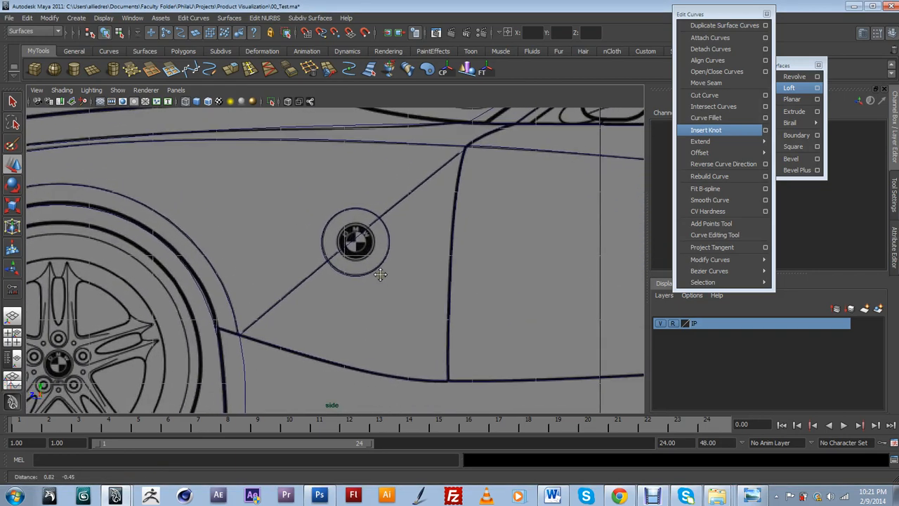
Select the diagonal curve through the BMW emblem and examine its fit against the side blueprint
{"action": "left_click", "coordinate": [289, 292]}
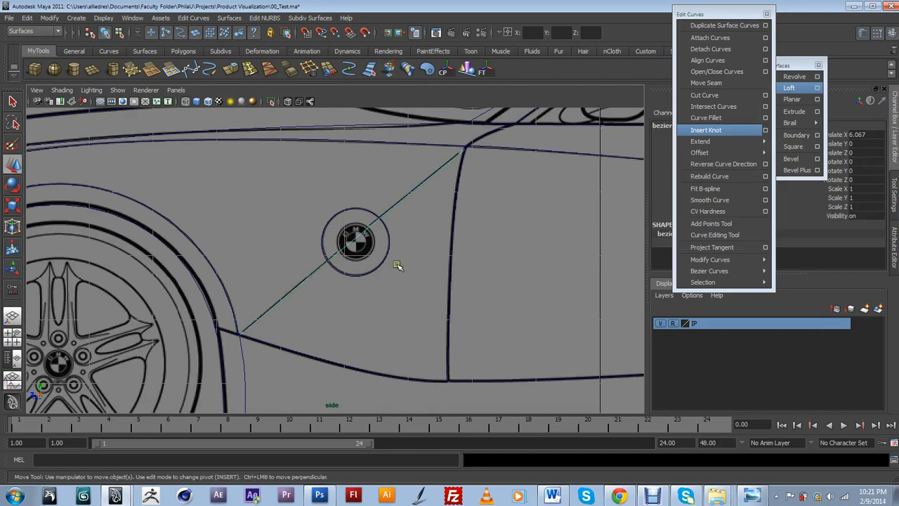
{"action": "scroll", "coordinate": [407, 282], "scroll_direction": "down", "scroll_amount": 3}
{"action": "scroll", "coordinate": [409, 288], "scroll_direction": "up", "scroll_amount": 1}
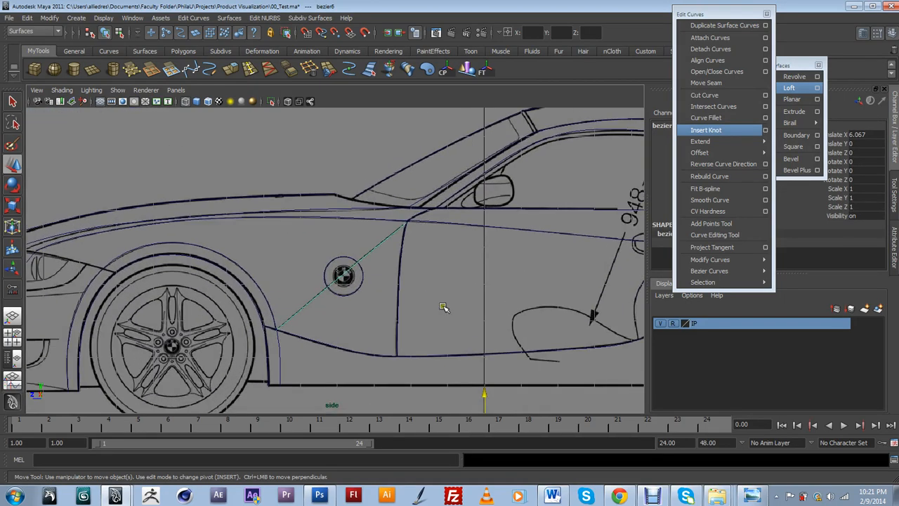
{"action": "scroll", "coordinate": [443, 307], "scroll_direction": "up", "scroll_amount": 2}
{"action": "scroll", "coordinate": [426, 295], "scroll_direction": "down", "scroll_amount": 3}
{"action": "scroll", "coordinate": [412, 281], "scroll_direction": "up", "scroll_amount": 1}
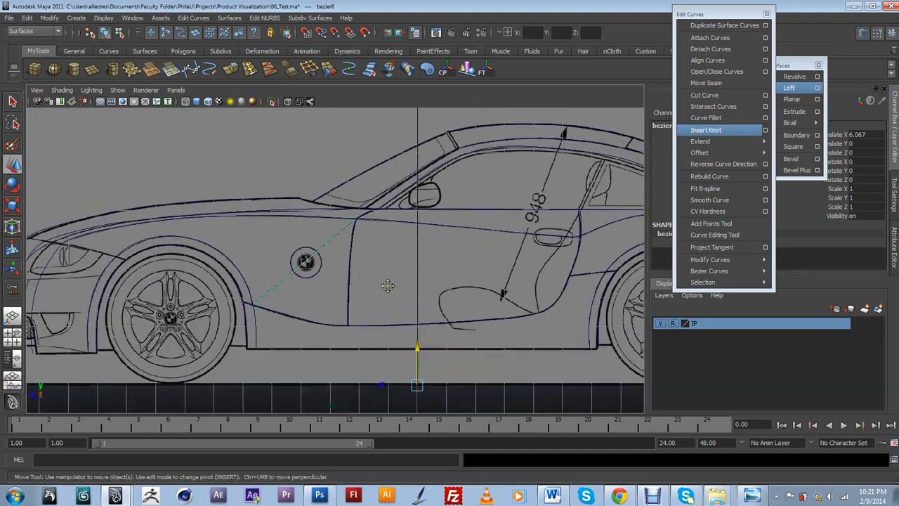
{"action": "scroll", "coordinate": [383, 284], "scroll_direction": "up", "scroll_amount": 2}
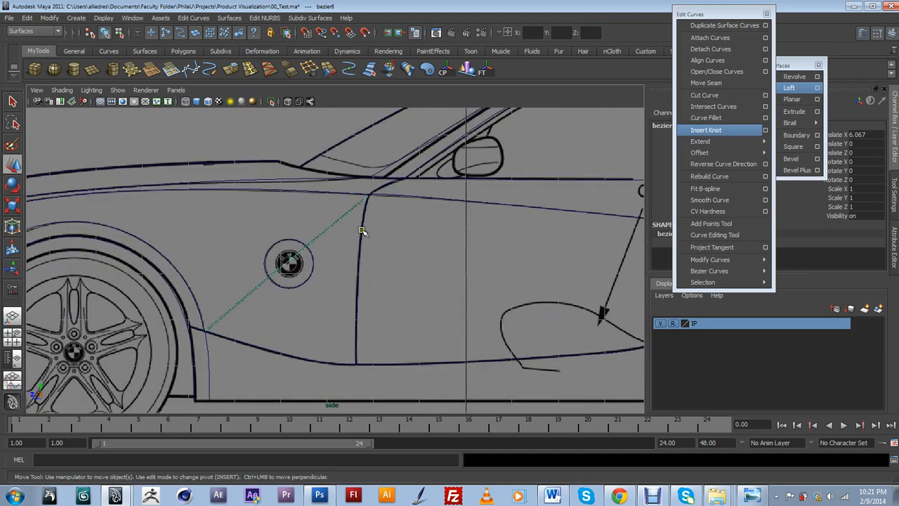
Select the door's front edge curve and examine where it meets the neighbouring curves on the side blueprint
{"action": "left_click", "coordinate": [361, 231]}
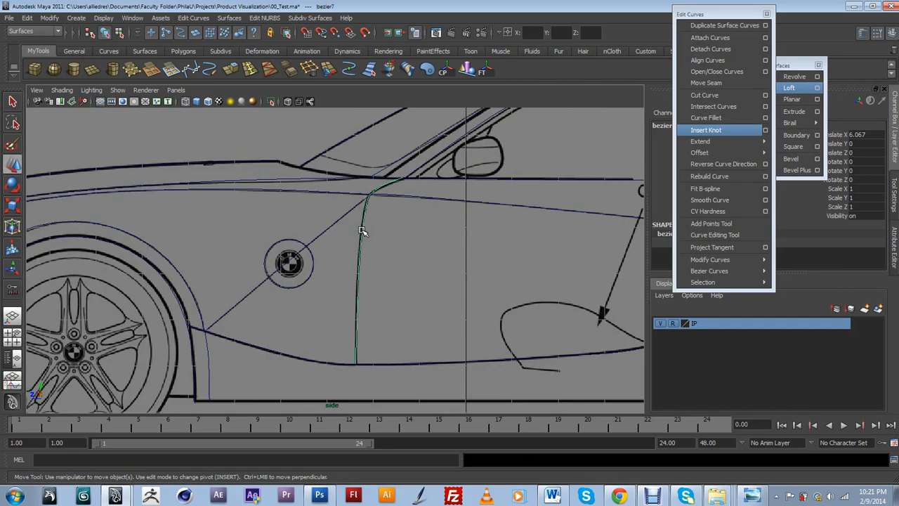
{"action": "scroll", "coordinate": [361, 231], "scroll_direction": "down", "scroll_amount": 2}
{"action": "left_click_drag", "start_coordinate": [361, 232], "coordinate": [352, 209]}
{"action": "left_click_drag", "start_coordinate": [365, 250], "coordinate": [395, 263], "text": "alt"}
{"action": "scroll", "coordinate": [338, 267], "scroll_direction": "down", "scroll_amount": 5}
{"action": "scroll", "coordinate": [419, 277], "scroll_direction": "up", "scroll_amount": 3}
{"action": "middle_click_drag", "start_coordinate": [369, 287], "coordinate": [423, 283], "text": "alt"}
{"action": "scroll", "coordinate": [415, 289], "scroll_direction": "up", "scroll_amount": 2}
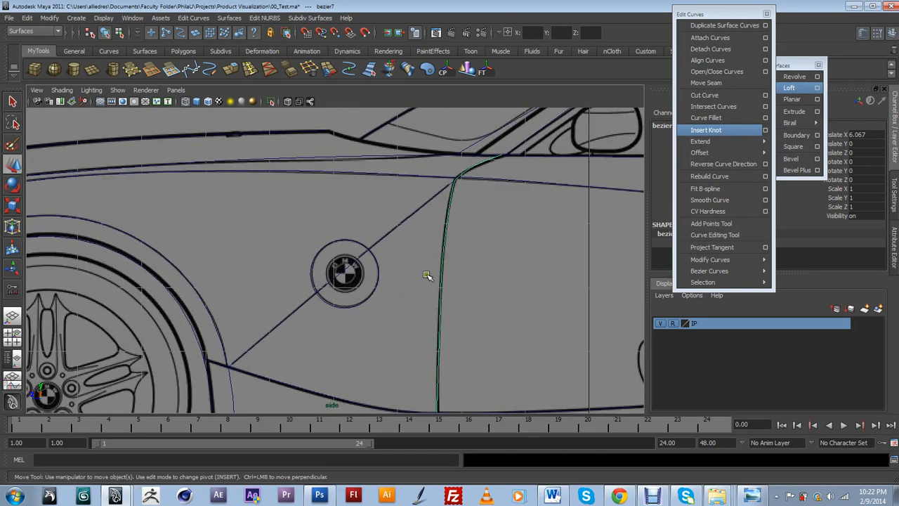
{"action": "scroll", "coordinate": [427, 275], "scroll_direction": "down", "scroll_amount": 3}
{"action": "scroll", "coordinate": [426, 275], "scroll_direction": "up", "scroll_amount": 4}
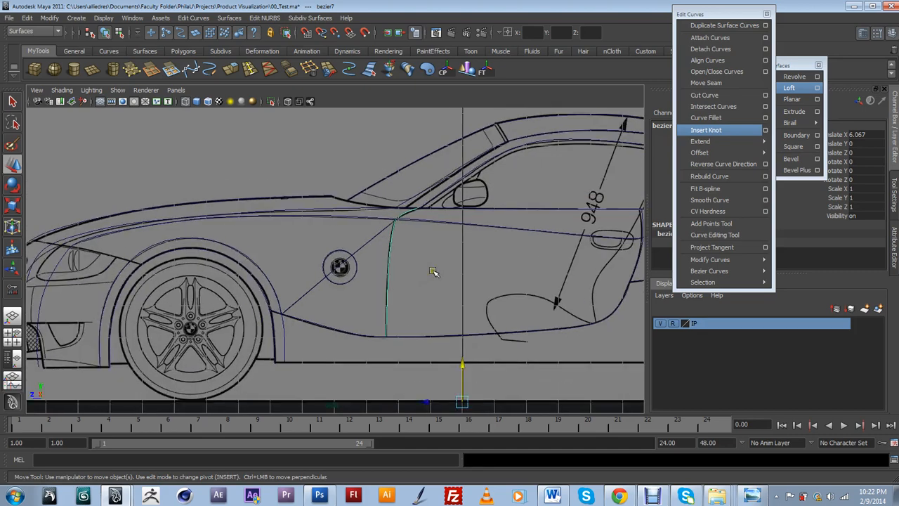
{"action": "middle_click_drag", "start_coordinate": [417, 271], "coordinate": [324, 236], "text": "alt"}
{"action": "scroll", "coordinate": [325, 232], "scroll_direction": "up", "scroll_amount": 2}
{"action": "middle_click_drag", "start_coordinate": [398, 283], "coordinate": [401, 230], "text": "alt"}
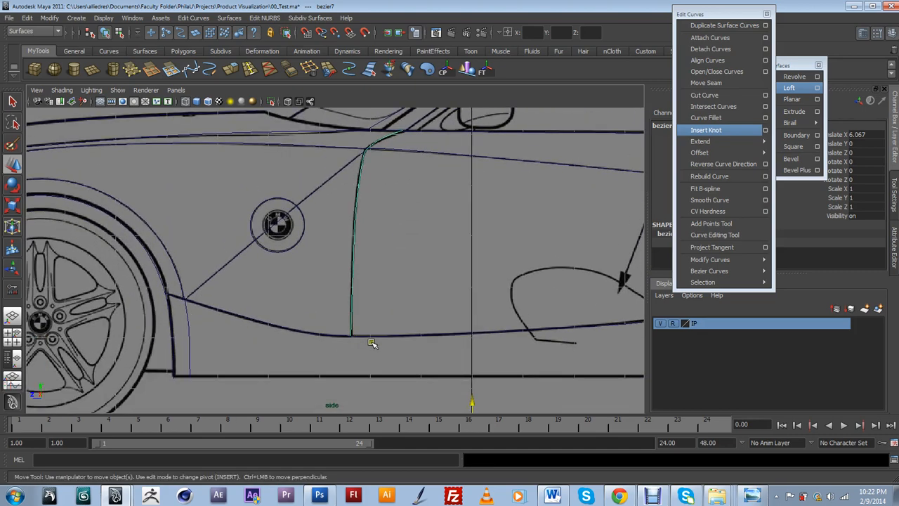
{"action": "middle_click_drag", "start_coordinate": [379, 154], "coordinate": [376, 220], "text": "alt"}
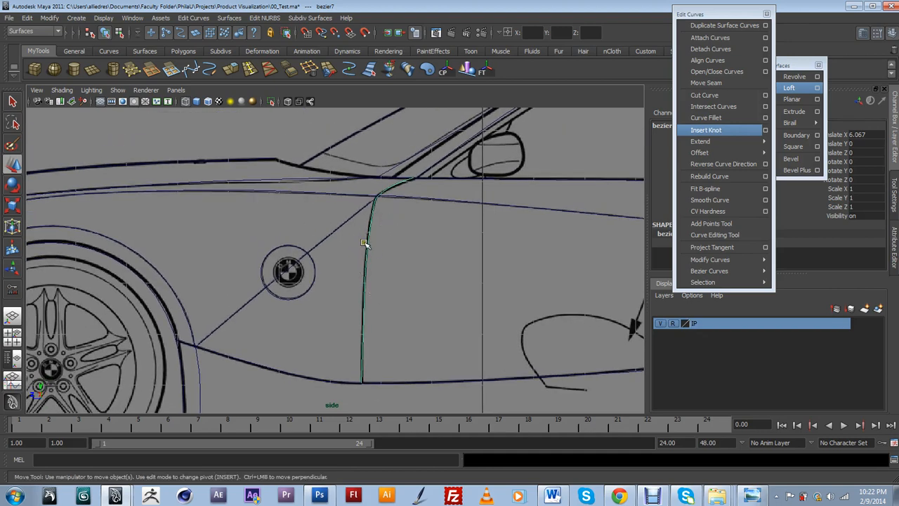
Delete the diagonal curve running through the BMW emblem on the front fender
{"action": "left_click", "coordinate": [340, 228]}
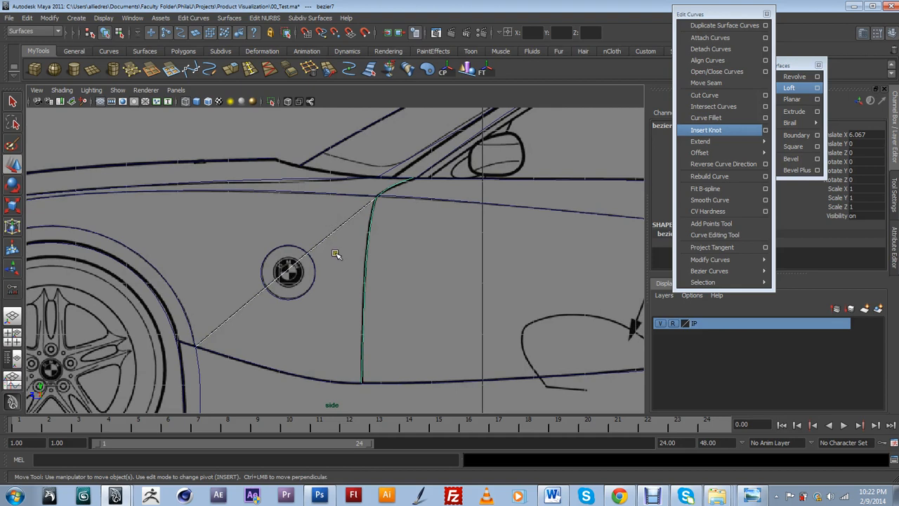
{"action": "left_click", "coordinate": [323, 233]}
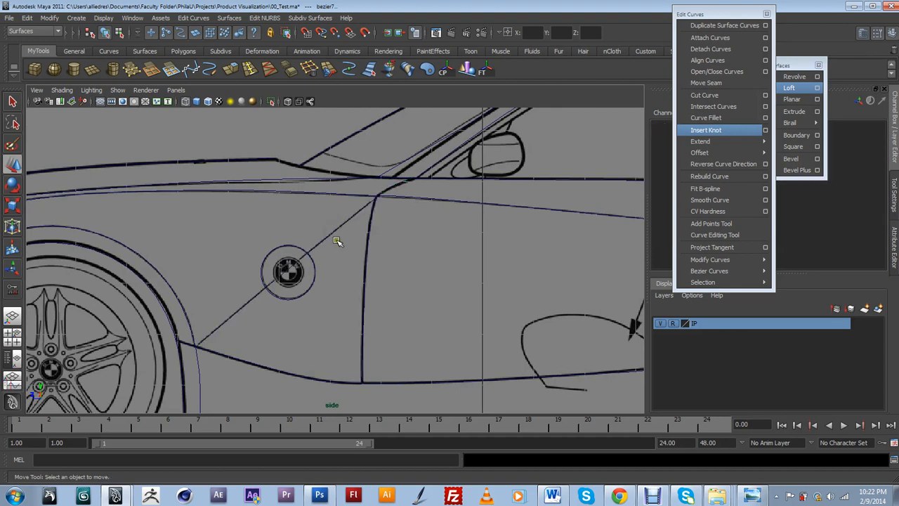
{"action": "left_click", "coordinate": [336, 233]}
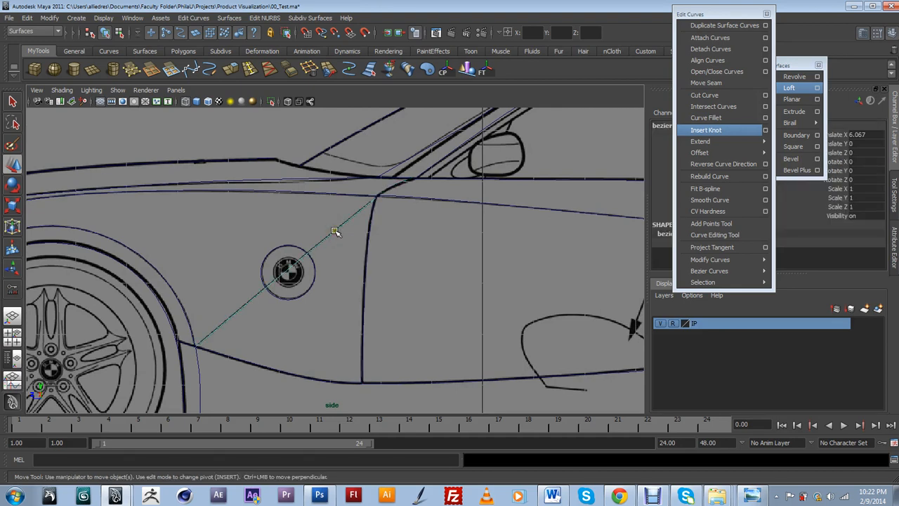
{"action": "key", "text": "Delete"}
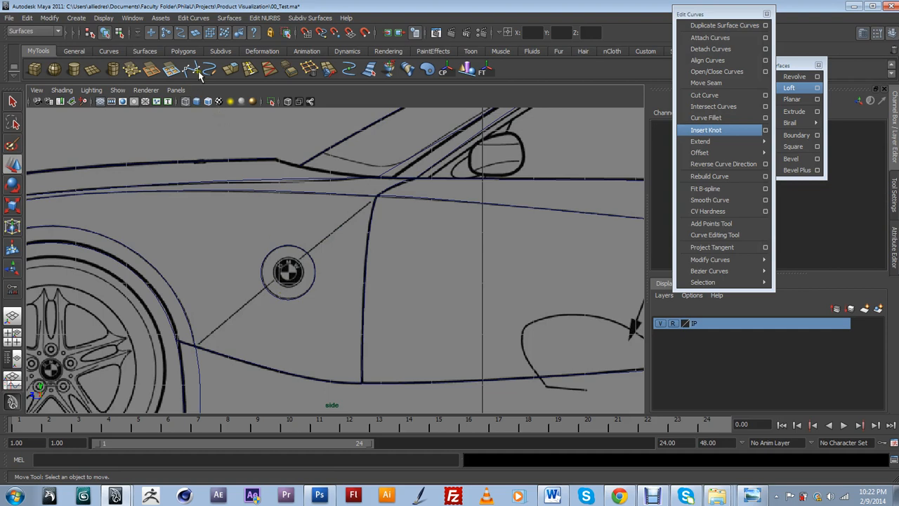
{"action": "left_click", "coordinate": [197, 73]}
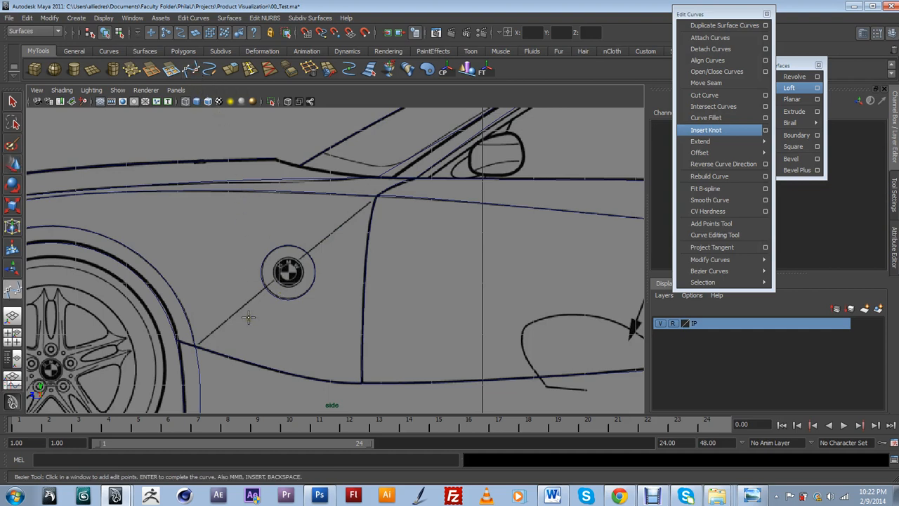
{"action": "left_click", "coordinate": [321, 33]}
{"action": "left_click", "coordinate": [194, 345]}
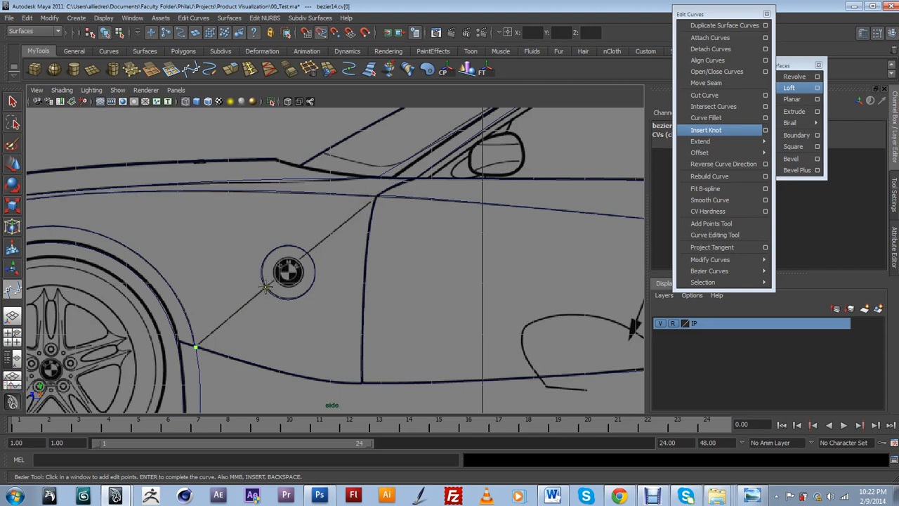
{"action": "key", "text": "w"}
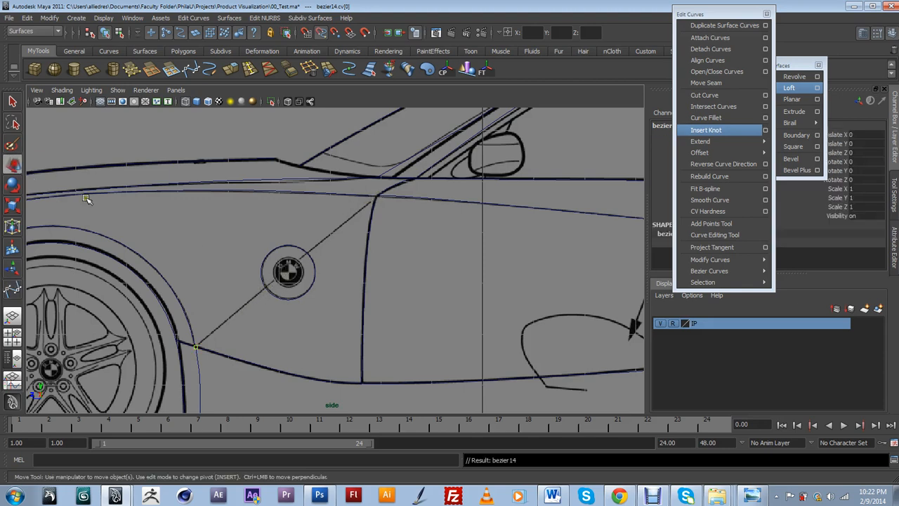
{"action": "left_click", "coordinate": [192, 355]}
In the top view, move the circle around the BMW emblem outward to about 6.24 in X
{"action": "left_click", "coordinate": [261, 277]}
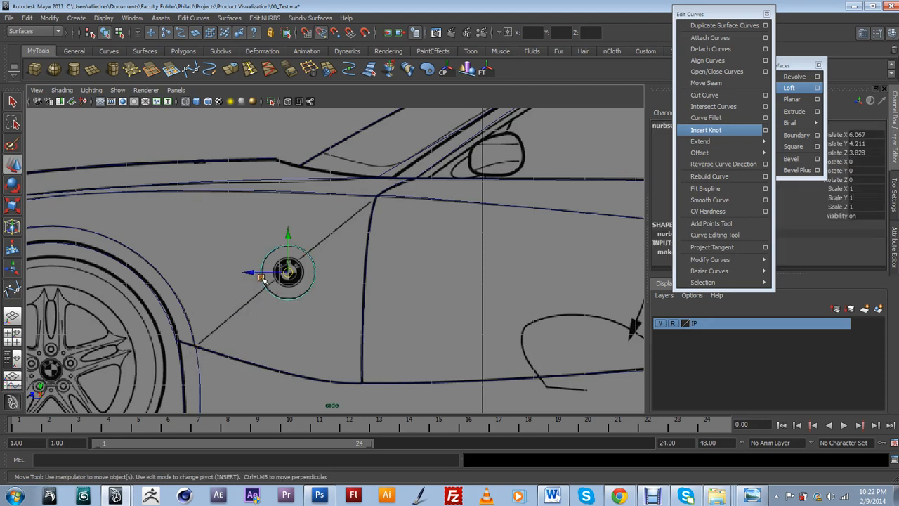
{"action": "key", "text": "space"}
{"action": "left_click_drag", "start_coordinate": [262, 279], "coordinate": [237, 275]}
{"action": "scroll", "coordinate": [287, 273], "scroll_direction": "down", "scroll_amount": 1}
{"action": "scroll", "coordinate": [287, 274], "scroll_direction": "up", "scroll_amount": 5}
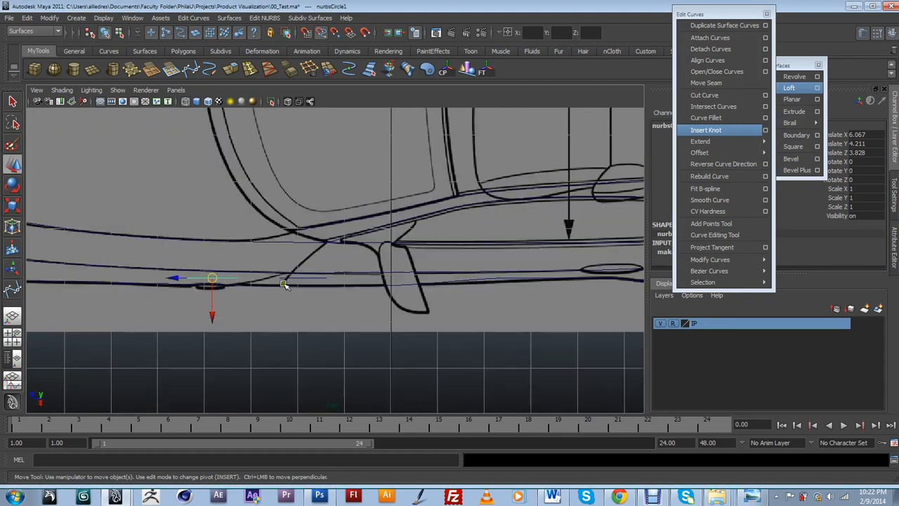
{"action": "middle_click_drag", "start_coordinate": [234, 319], "coordinate": [358, 276], "text": "alt"}
{"action": "scroll", "coordinate": [358, 276], "scroll_direction": "up", "scroll_amount": 3}
{"action": "left_click_drag", "start_coordinate": [311, 249], "coordinate": [311, 262]}
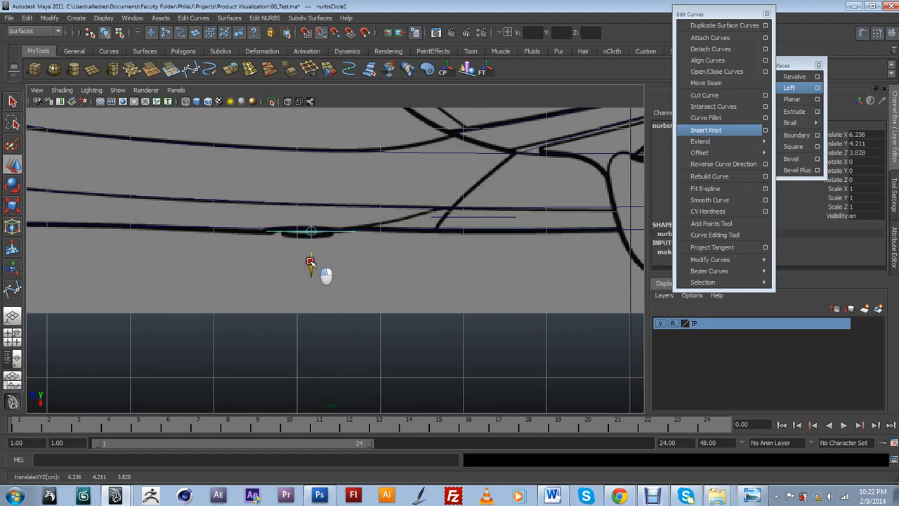
Nudge the emblem circle outward to about 6.26 in X and rotate it about 3.36° around Y to follow the body side
{"action": "left_click", "coordinate": [243, 227]}
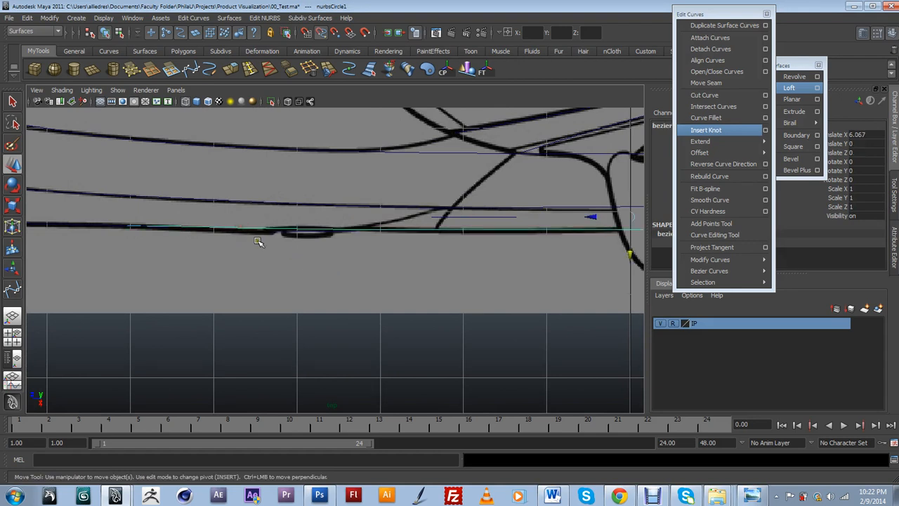
{"action": "scroll", "coordinate": [258, 241], "scroll_direction": "down", "scroll_amount": 5}
{"action": "scroll", "coordinate": [258, 241], "scroll_direction": "up", "scroll_amount": 8}
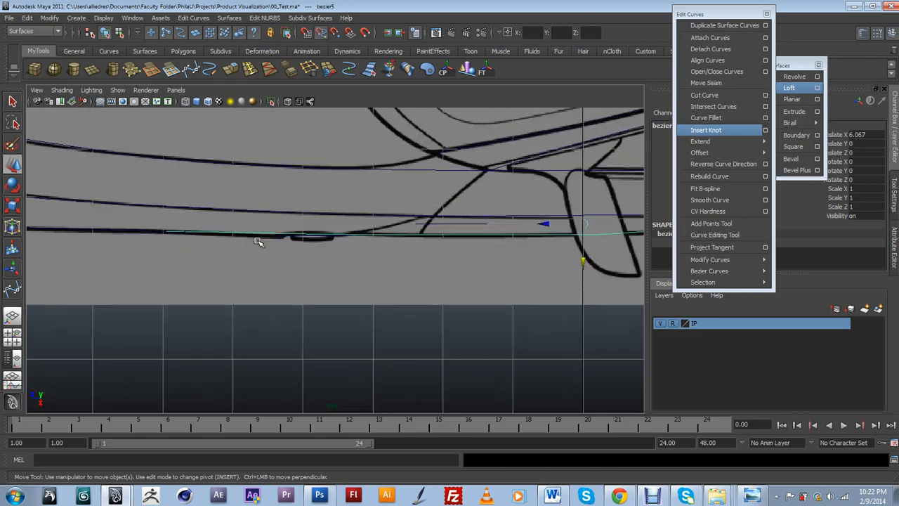
{"action": "left_click", "coordinate": [282, 211]}
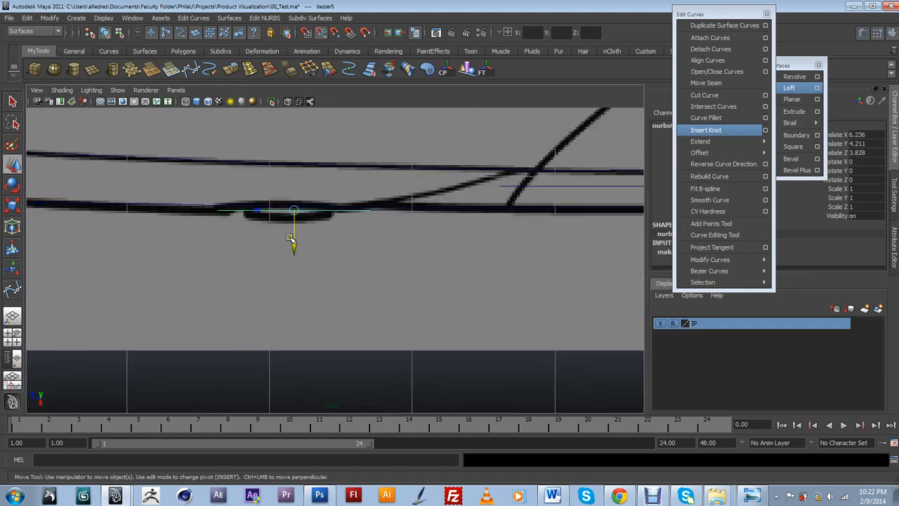
{"action": "left_click_drag", "start_coordinate": [293, 240], "coordinate": [293, 244]}
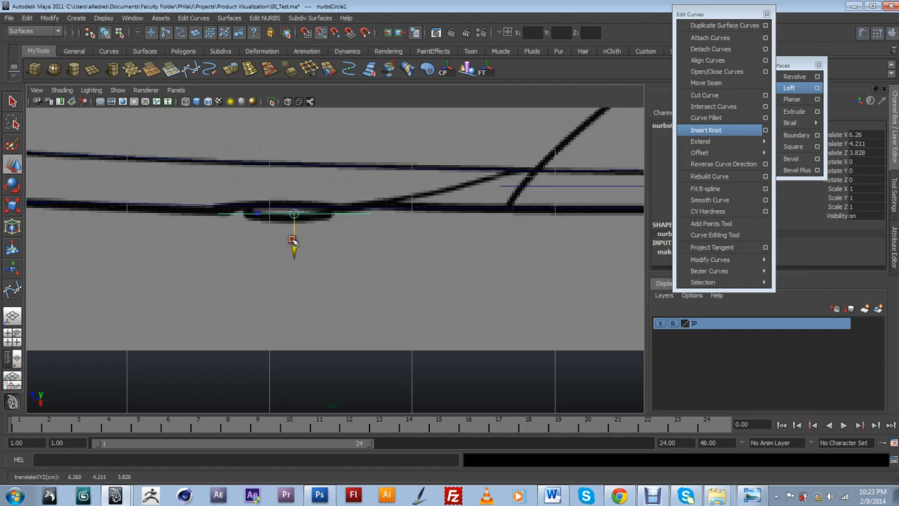
{"action": "left_click", "coordinate": [12, 184]}
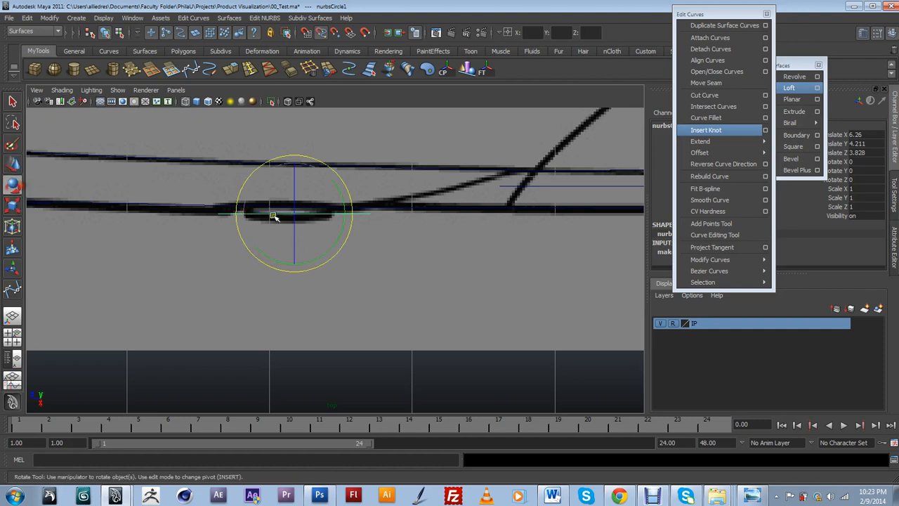
{"action": "left_click_drag", "start_coordinate": [345, 201], "coordinate": [297, 199]}
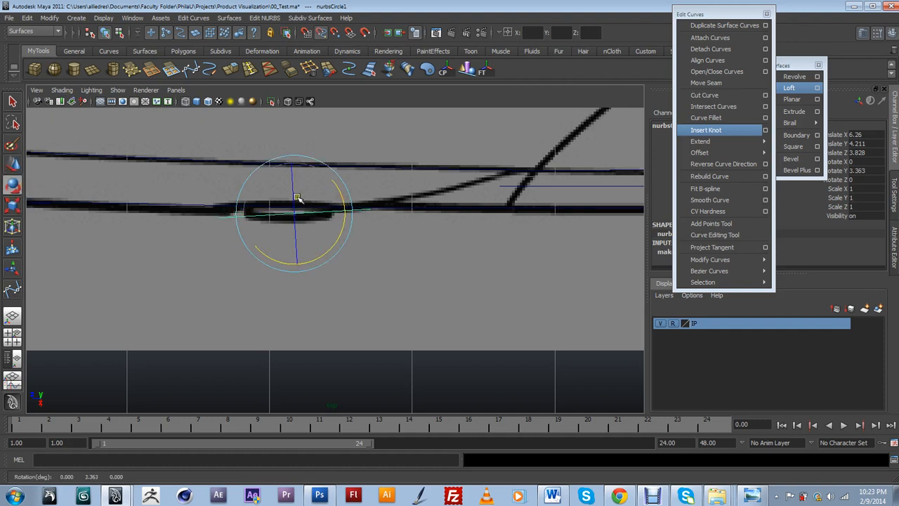
In the side view, start a curve-snapped Bezier curve along the diagonal blueprint line, from the wheel arch curve through both crossings of the emblem circle
{"action": "left_click", "coordinate": [175, 90]}
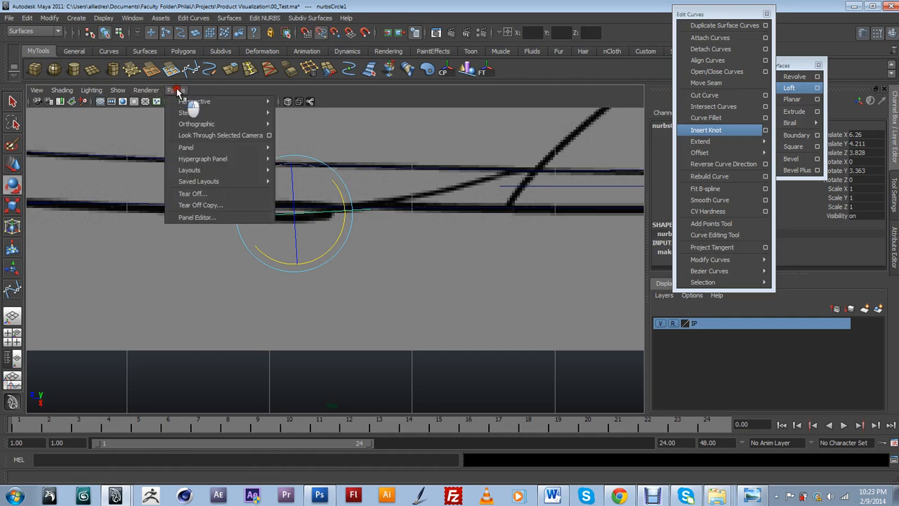
{"action": "left_click", "coordinate": [202, 104]}
{"action": "mouse_move", "coordinate": [232, 125]}
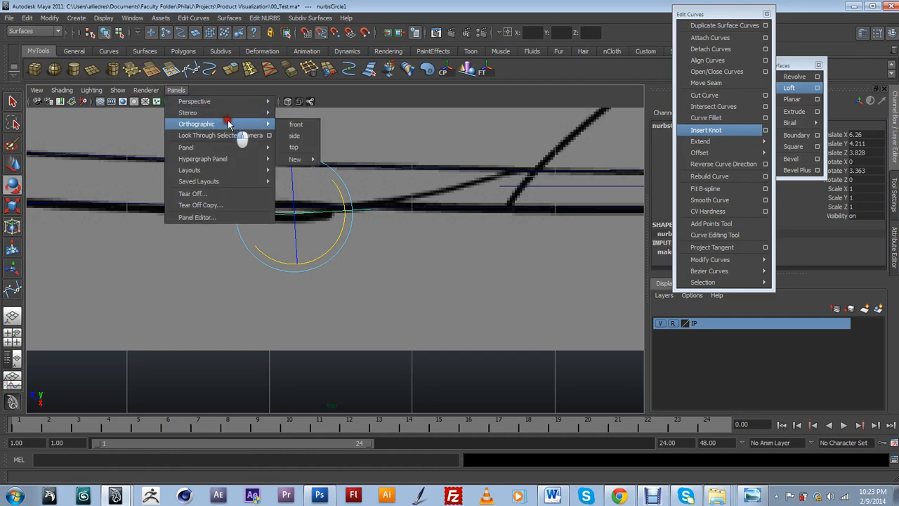
{"action": "left_click", "coordinate": [285, 137]}
{"action": "left_click", "coordinate": [350, 313]}
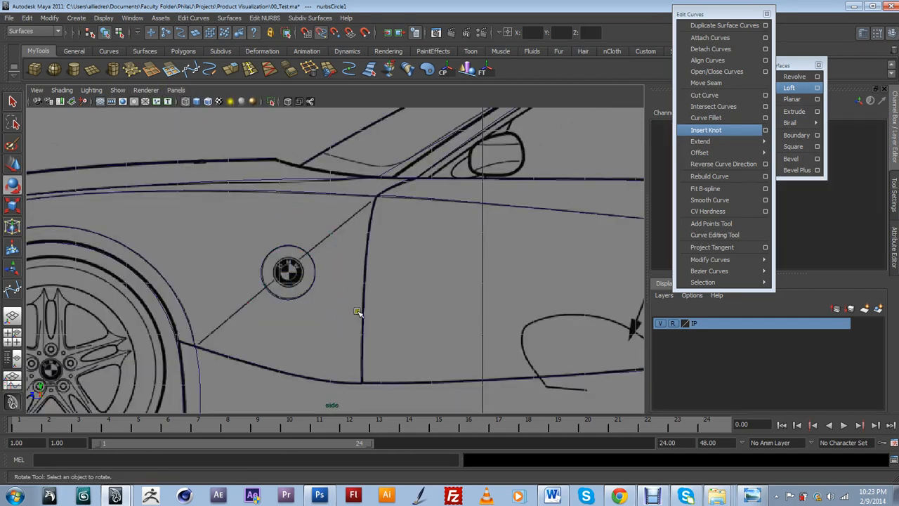
{"action": "middle_click_drag", "start_coordinate": [314, 367], "coordinate": [324, 326], "text": "alt"}
{"action": "scroll", "coordinate": [324, 326], "scroll_direction": "up", "scroll_amount": 2}
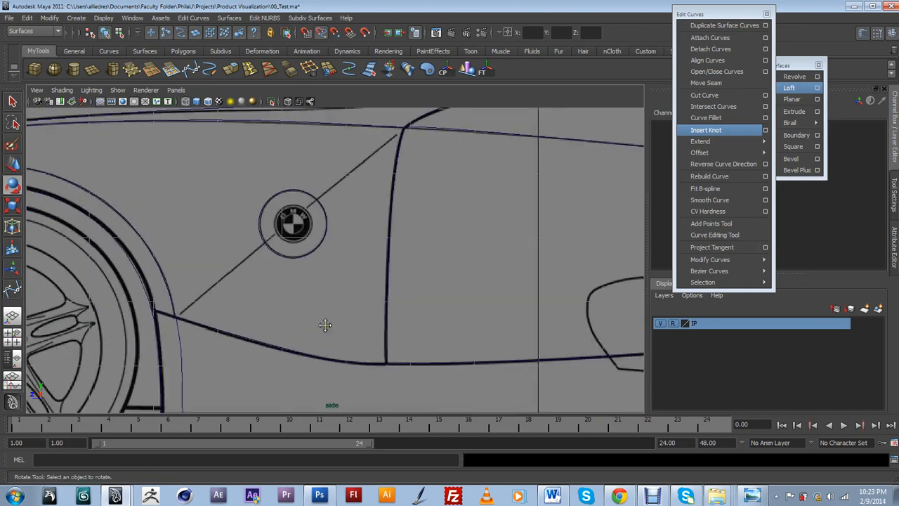
{"action": "left_click", "coordinate": [192, 68]}
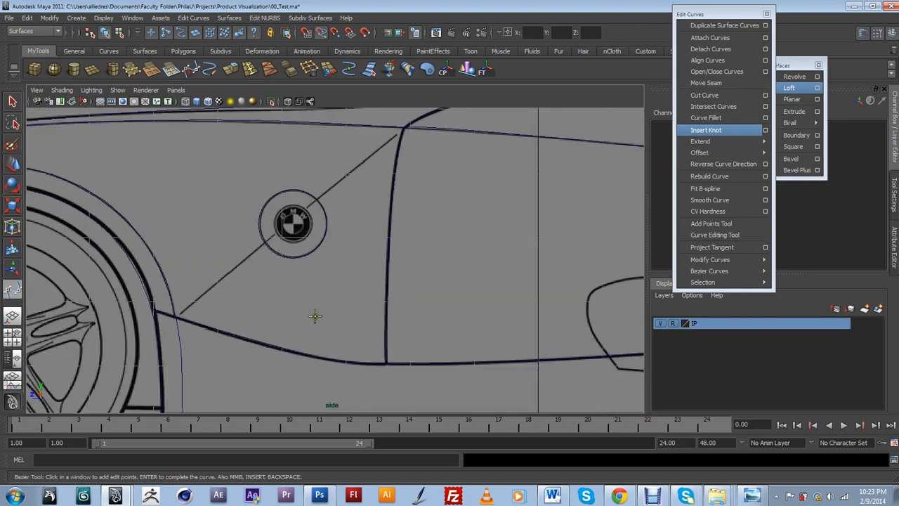
{"action": "middle_click_drag", "start_coordinate": [335, 253], "coordinate": [324, 224], "text": "alt"}
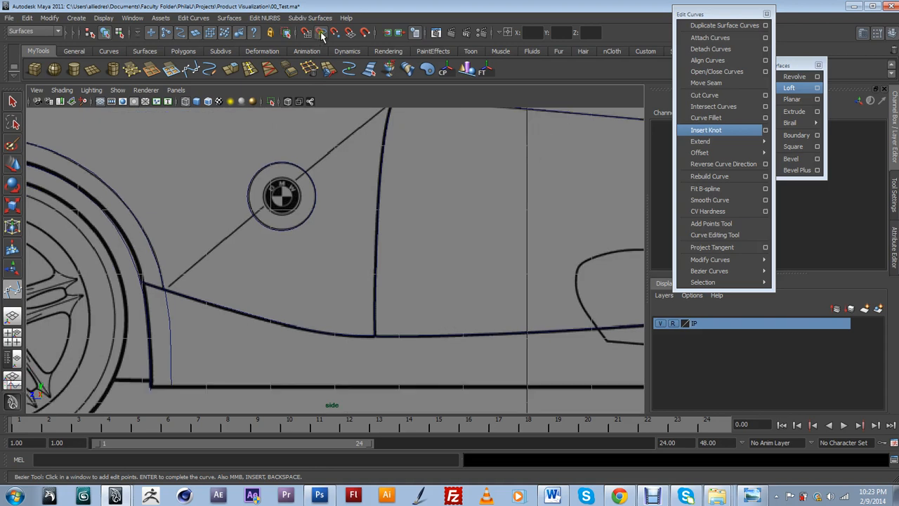
{"action": "left_click", "coordinate": [321, 33]}
{"action": "left_click", "coordinate": [164, 289]}
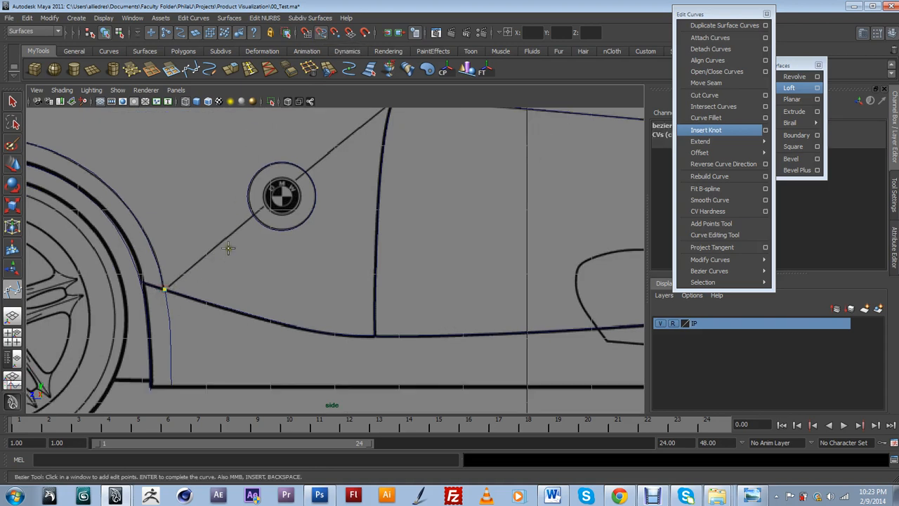
{"action": "left_click", "coordinate": [253, 217]}
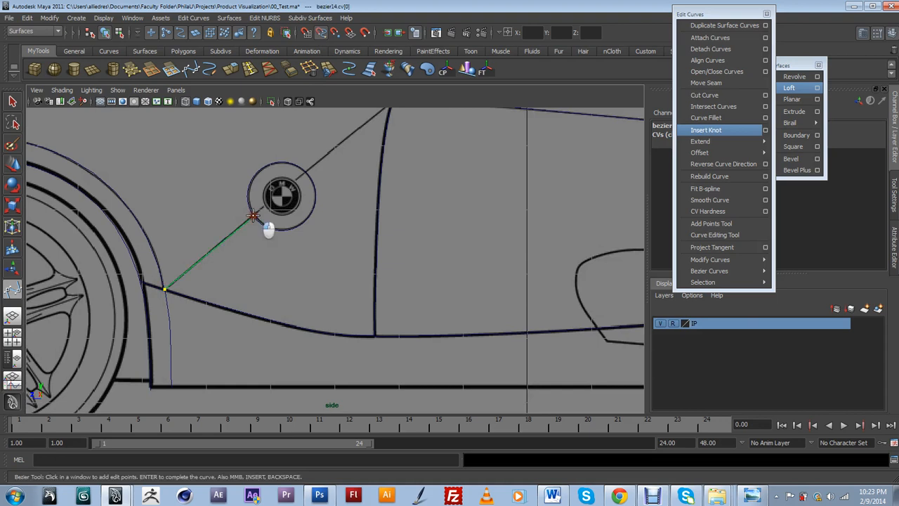
{"action": "left_click", "coordinate": [306, 172]}
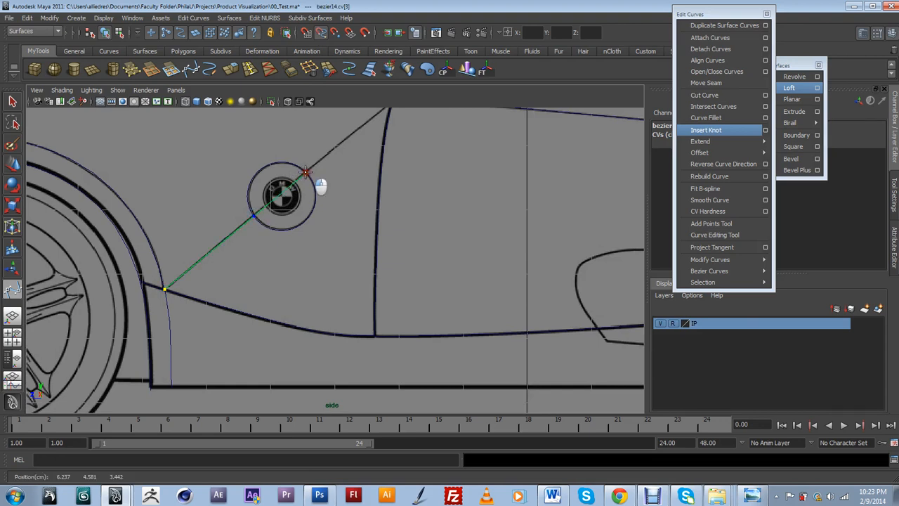
{"action": "left_click", "coordinate": [378, 212]}
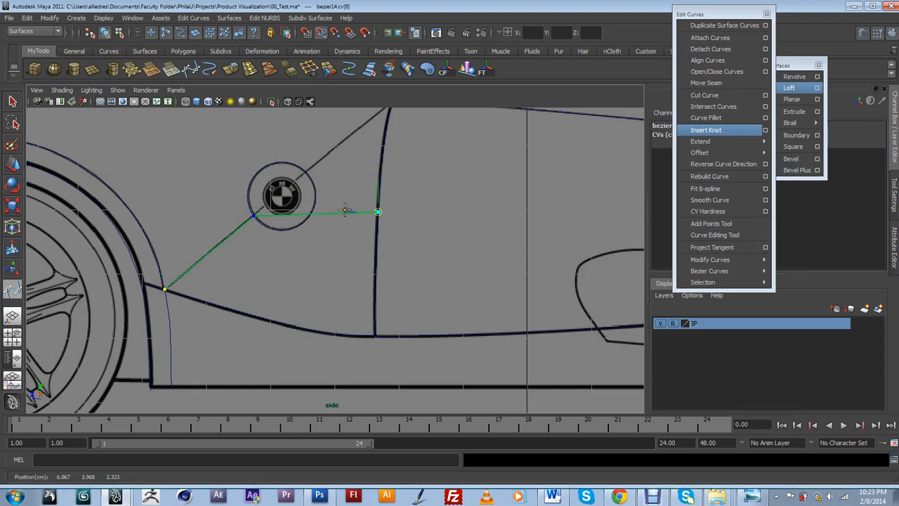
{"action": "key", "text": "ctrl+z"}
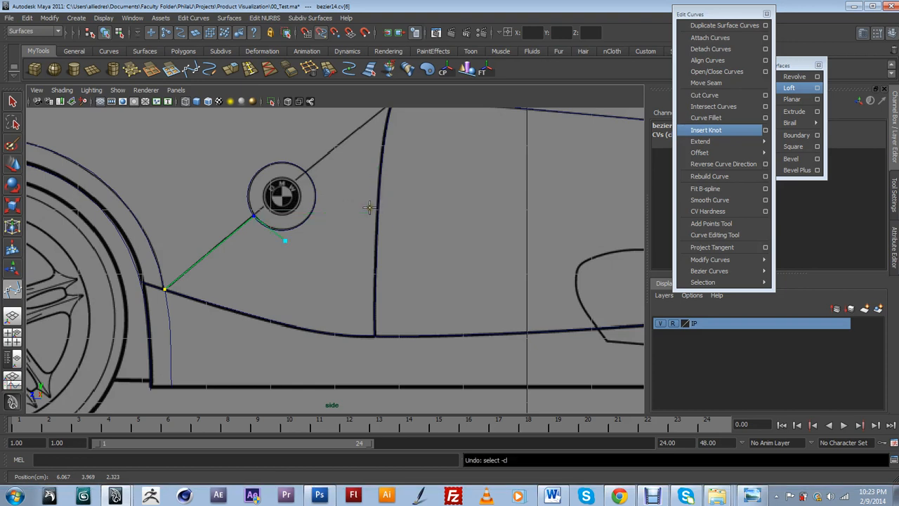
{"action": "key", "text": "ctrl+z"}
Continue the diagonal Bezier curve to the door's upper front corner and along the blueprint edge to the beltline, and finish it
{"action": "middle_click_drag", "start_coordinate": [459, 225], "coordinate": [379, 354], "text": "alt"}
{"action": "middle_click_drag", "start_coordinate": [340, 273], "coordinate": [367, 242], "text": "alt"}
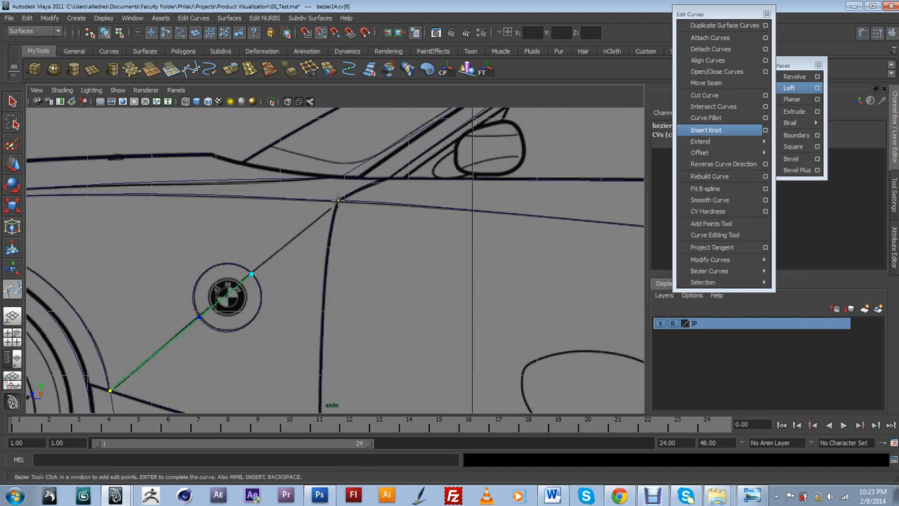
{"action": "left_click", "coordinate": [337, 202]}
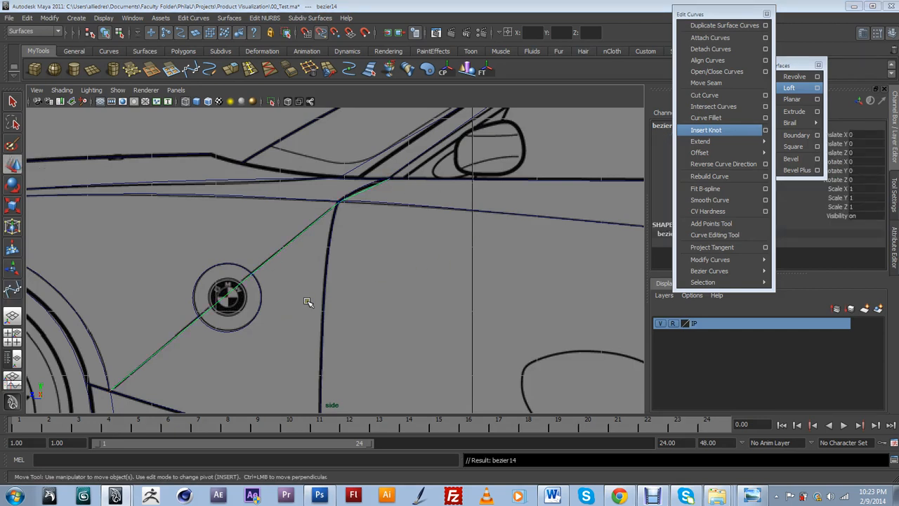
Examine in the perspective view how the new diagonal curve runs in depth relative to the emblem circle and the door's front edge curve
{"action": "key", "text": "space"}
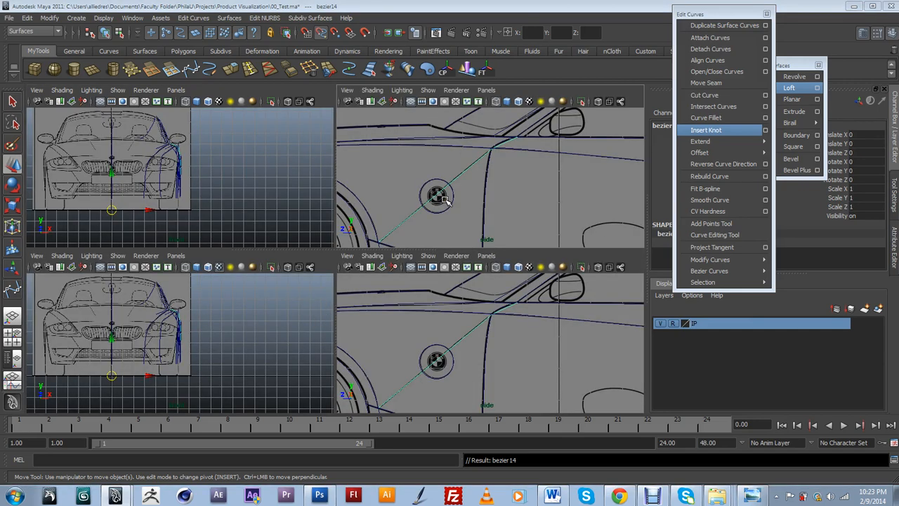
{"action": "key", "text": "space"}
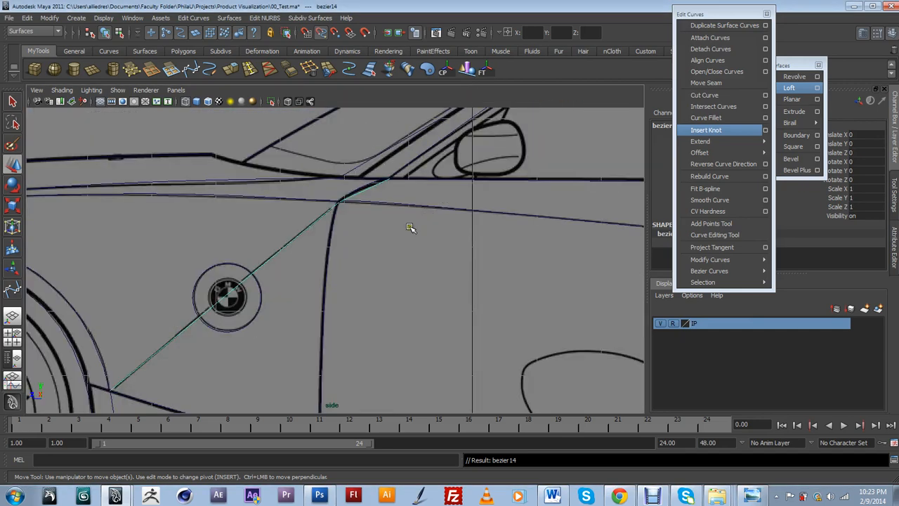
{"action": "left_click", "coordinate": [175, 90]}
{"action": "mouse_move", "coordinate": [253, 102]}
{"action": "left_click", "coordinate": [298, 104]}
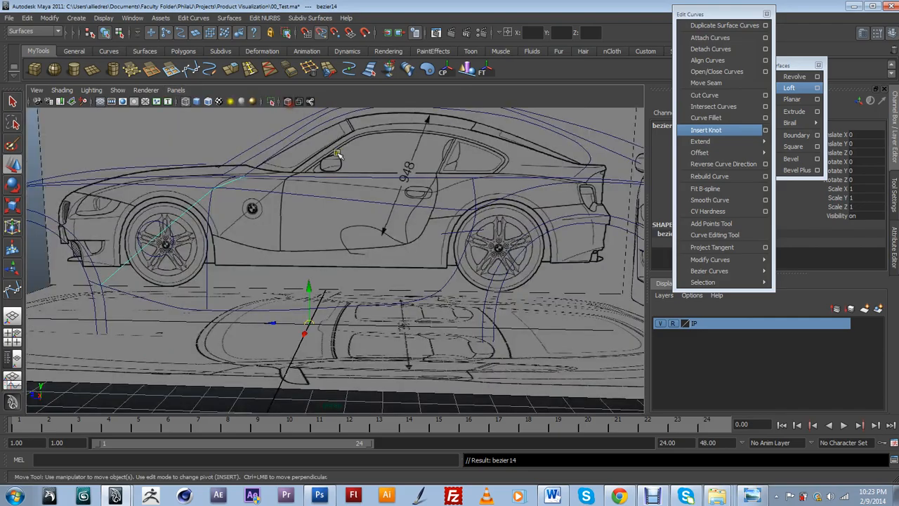
{"action": "left_click_drag", "start_coordinate": [327, 227], "coordinate": [424, 297], "text": "alt"}
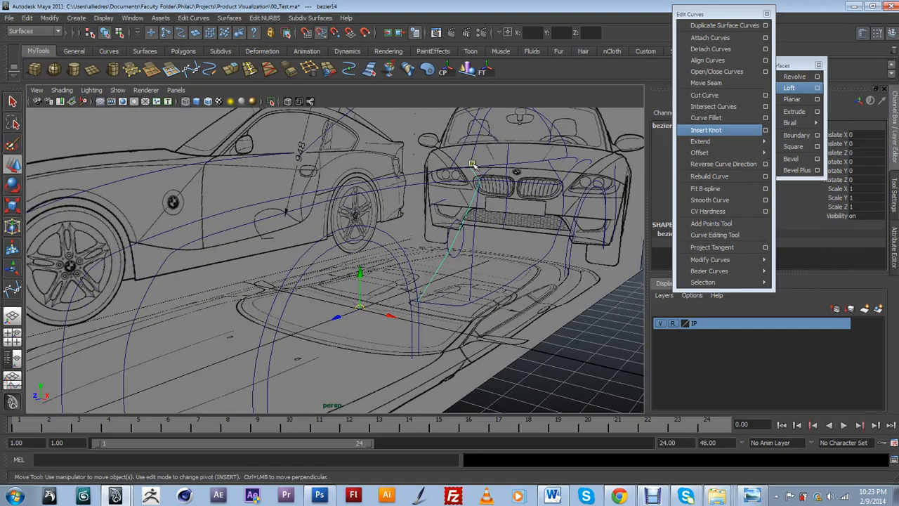
{"action": "left_click_drag", "start_coordinate": [448, 310], "coordinate": [397, 274], "text": "alt"}
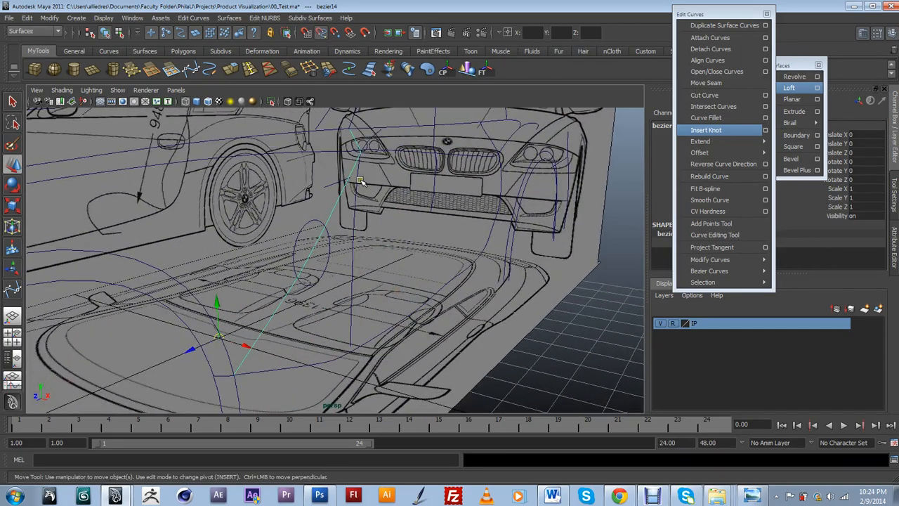
{"action": "left_click", "coordinate": [359, 181]}
{"action": "left_click", "coordinate": [357, 181]}
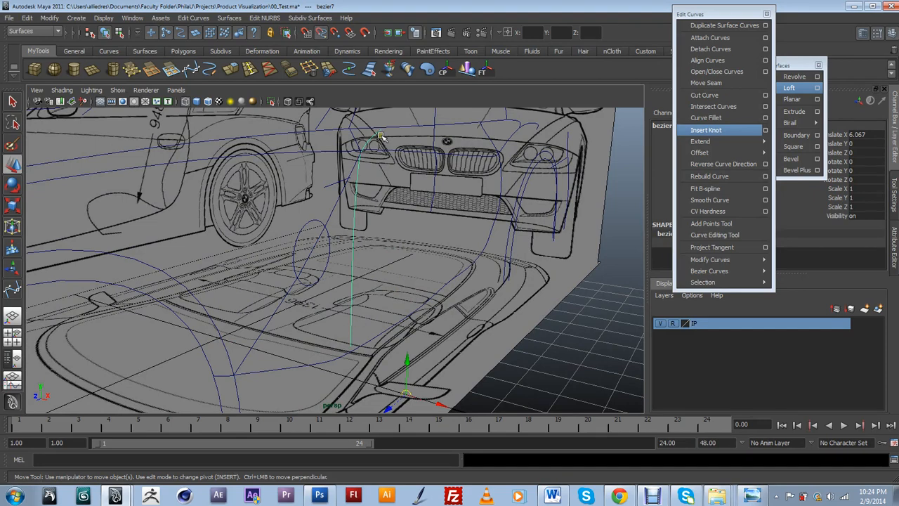
In the side view, snap the diagonal curve's corner point onto the fender shoulder curve at the door's upper front corner
{"action": "left_click", "coordinate": [321, 34]}
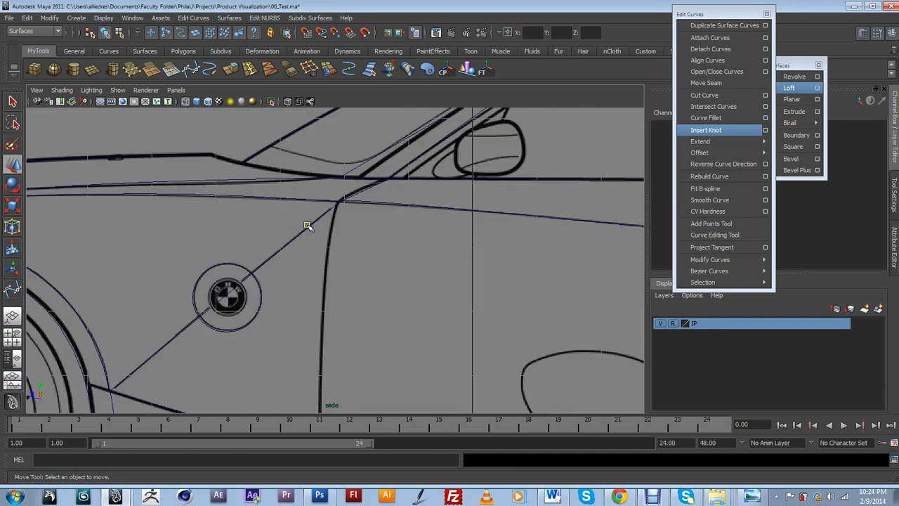
{"action": "scroll", "coordinate": [341, 214], "scroll_direction": "up", "scroll_amount": 5}
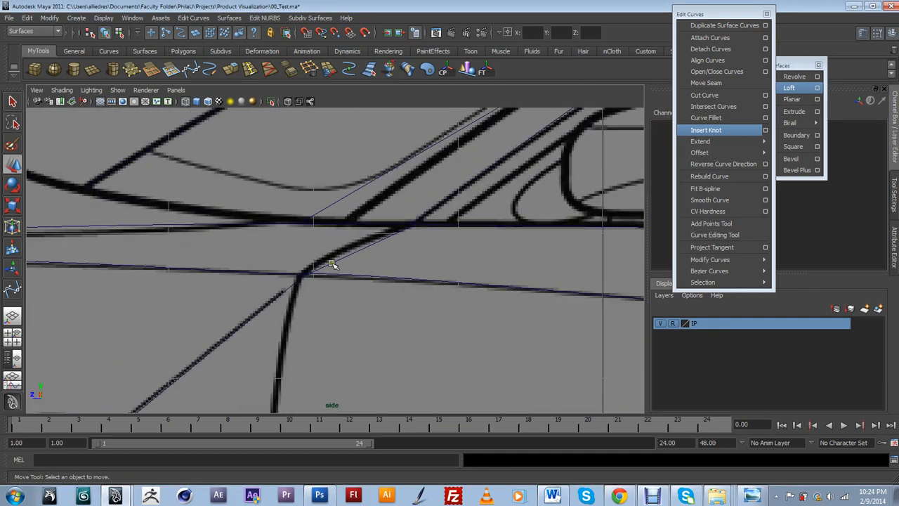
{"action": "left_click", "coordinate": [345, 259]}
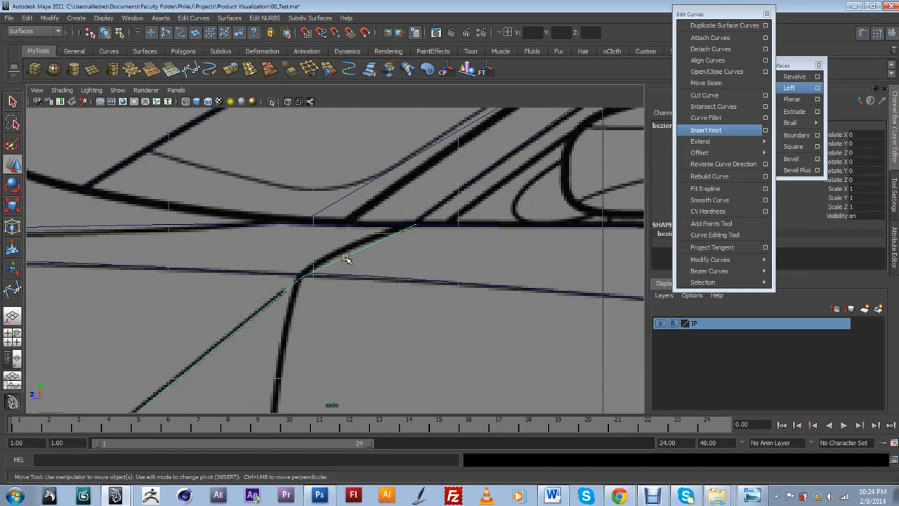
{"action": "left_click", "coordinate": [314, 291]}
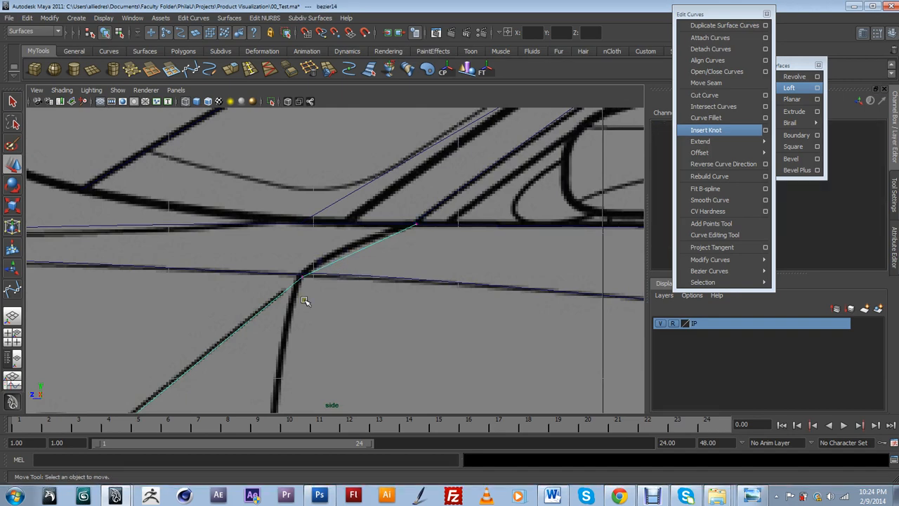
{"action": "scroll", "coordinate": [303, 301], "scroll_direction": "up", "scroll_amount": 6}
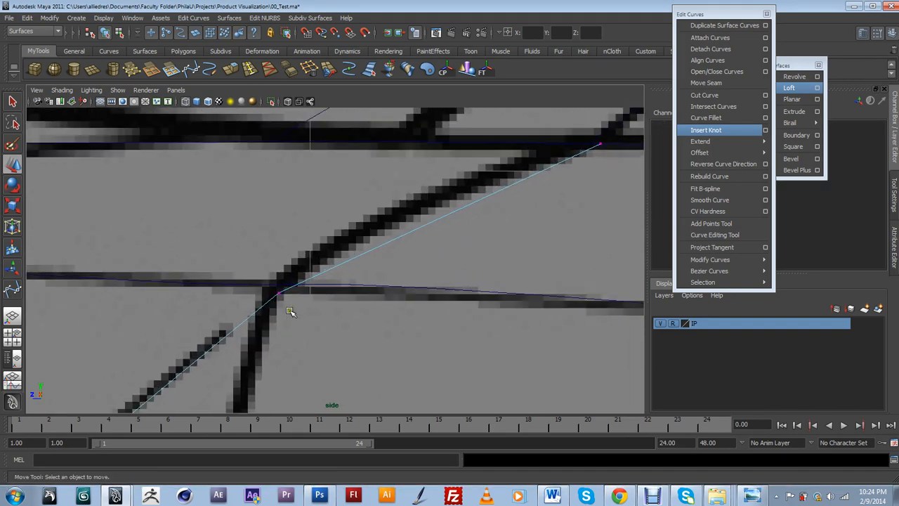
{"action": "left_click", "coordinate": [267, 287]}
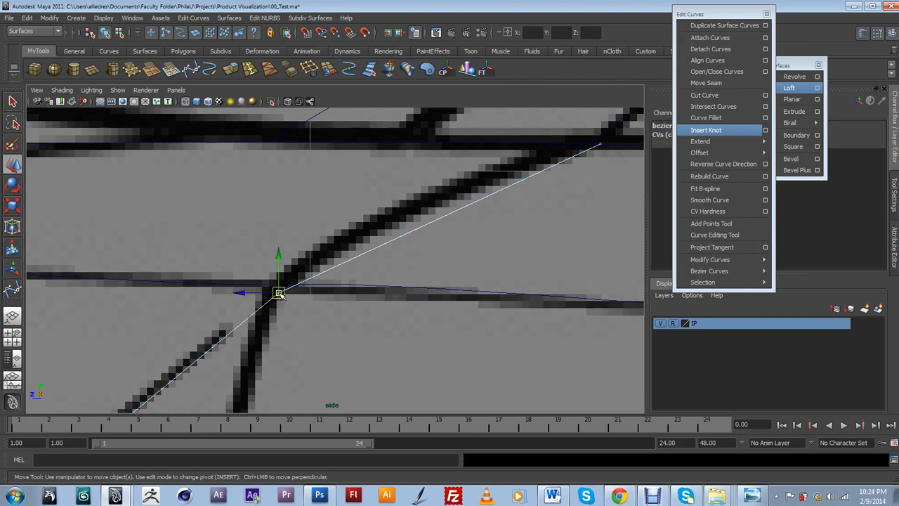
{"action": "left_click_drag", "start_coordinate": [279, 292], "coordinate": [301, 284]}
{"action": "left_click", "coordinate": [282, 281]}
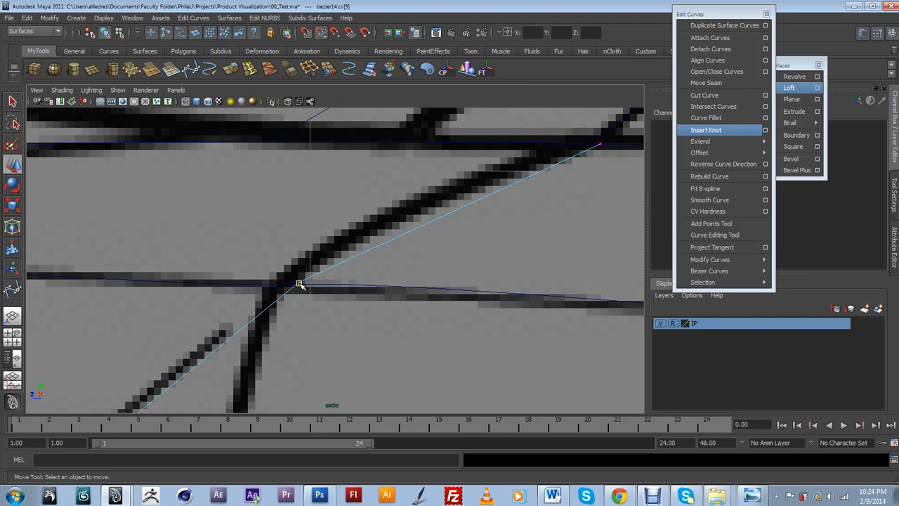
{"action": "left_click", "coordinate": [298, 281]}
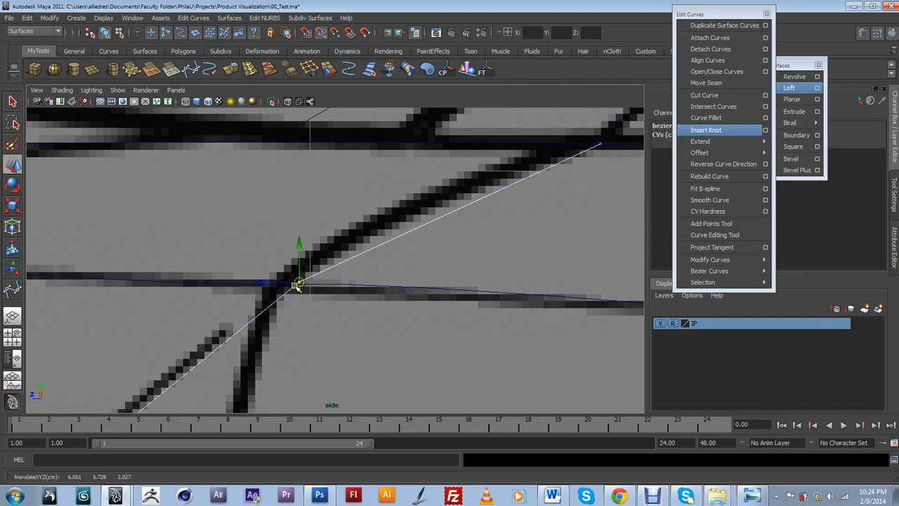
{"action": "left_click", "coordinate": [298, 284]}
{"action": "scroll", "coordinate": [418, 280], "scroll_direction": "down", "scroll_amount": 5}
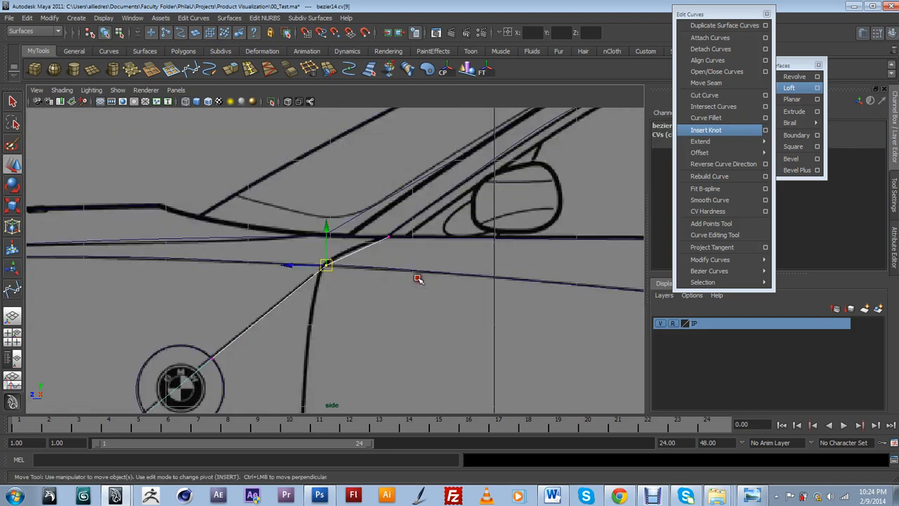
Insert a knot midway between the diagonal curve's door corner and the beltline, and raise it onto the curved blueprint edge
{"action": "scroll", "coordinate": [367, 251], "scroll_direction": "up", "scroll_amount": 2}
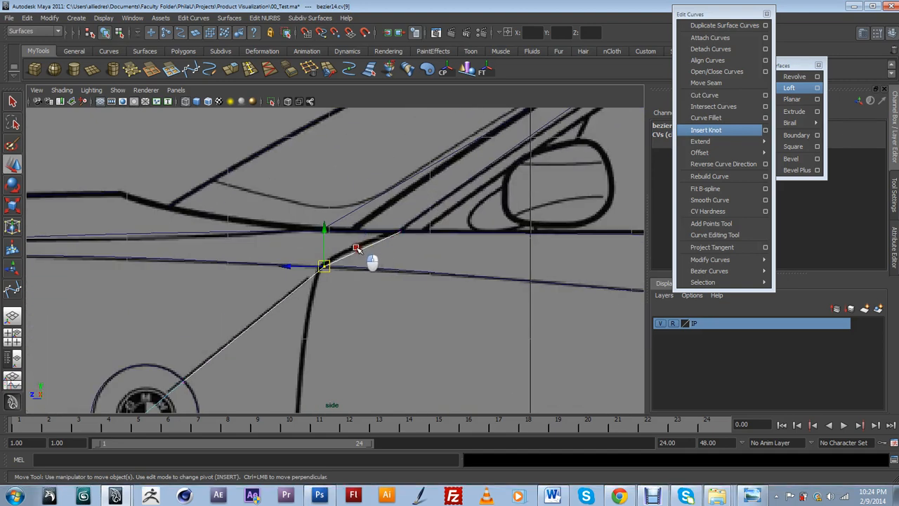
{"action": "left_click", "coordinate": [358, 251]}
{"action": "left_click", "coordinate": [706, 130]}
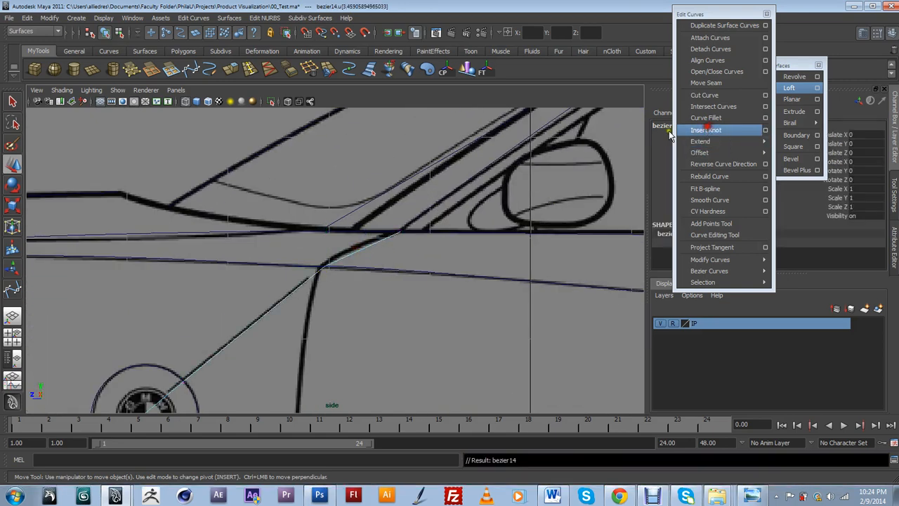
{"action": "left_click", "coordinate": [351, 252]}
{"action": "right_click_drag", "start_coordinate": [350, 253], "coordinate": [320, 248]}
{"action": "left_click", "coordinate": [358, 251]}
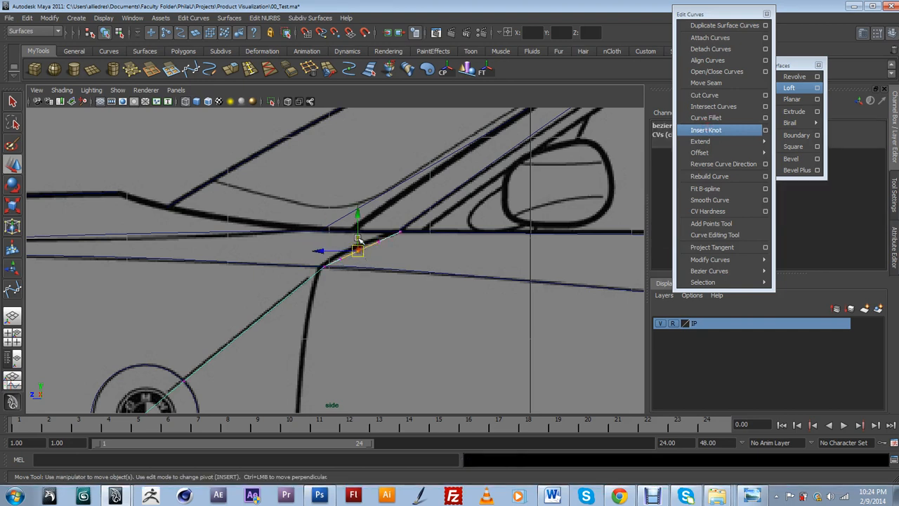
{"action": "left_click_drag", "start_coordinate": [356, 235], "coordinate": [356, 236]}
Examine how the reshaped diagonal curve fits the fender, emblem and door outlines of the side blueprint
{"action": "scroll", "coordinate": [354, 242], "scroll_direction": "down", "scroll_amount": 4}
{"action": "scroll", "coordinate": [354, 241], "scroll_direction": "down", "scroll_amount": 6}
{"action": "middle_click_drag", "start_coordinate": [307, 315], "coordinate": [357, 278], "text": "alt"}
{"action": "scroll", "coordinate": [357, 277], "scroll_direction": "up", "scroll_amount": 8}
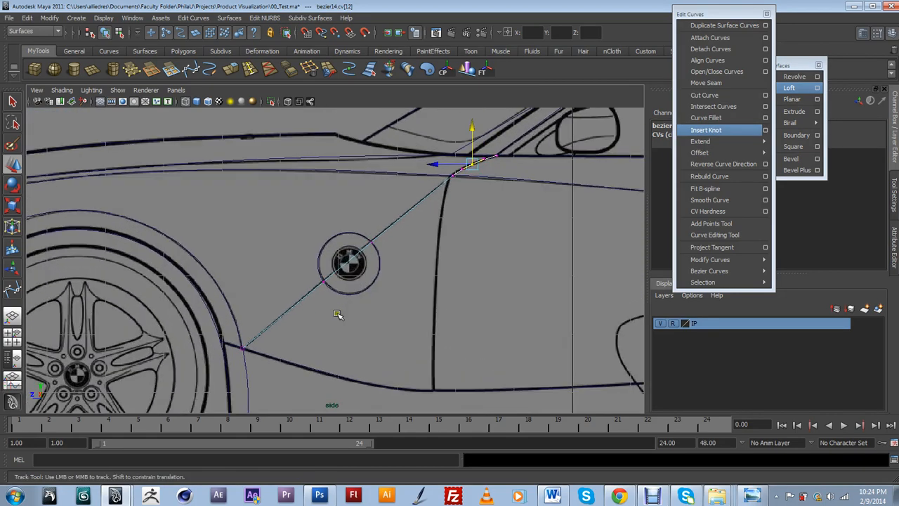
{"action": "middle_click_drag", "start_coordinate": [340, 316], "coordinate": [377, 263], "text": "alt"}
{"action": "scroll", "coordinate": [377, 262], "scroll_direction": "up", "scroll_amount": 2}
{"action": "scroll", "coordinate": [376, 262], "scroll_direction": "down", "scroll_amount": 4}
{"action": "scroll", "coordinate": [445, 261], "scroll_direction": "up", "scroll_amount": 5}
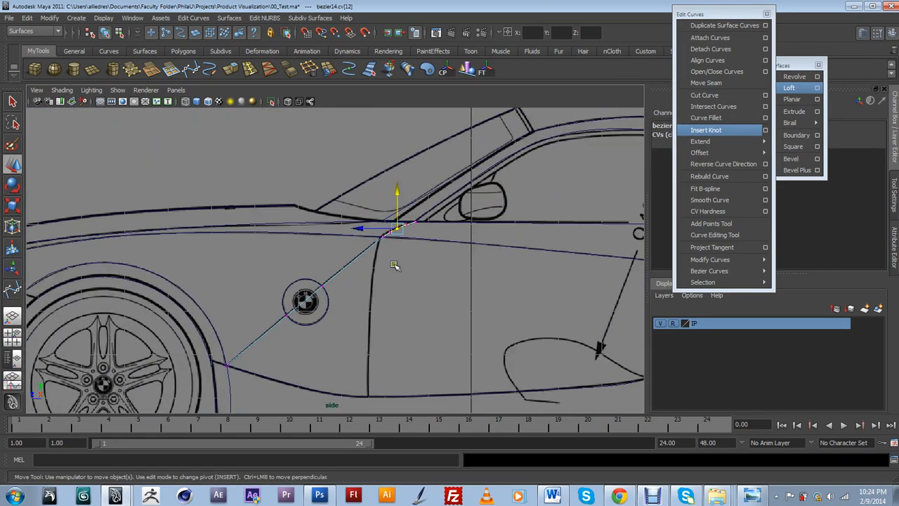
{"action": "scroll", "coordinate": [301, 313], "scroll_direction": "up", "scroll_amount": 1}
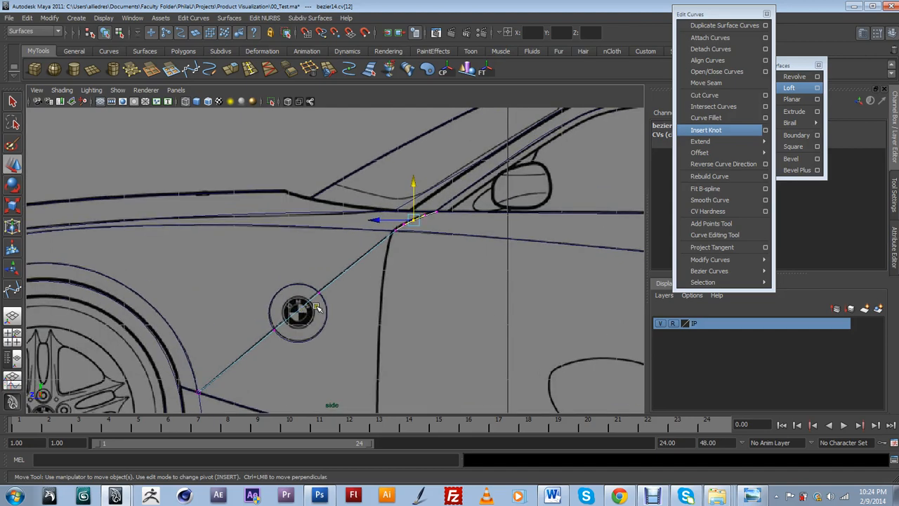
{"action": "scroll", "coordinate": [436, 299], "scroll_direction": "down", "scroll_amount": 4}
{"action": "scroll", "coordinate": [416, 290], "scroll_direction": "up", "scroll_amount": 2}
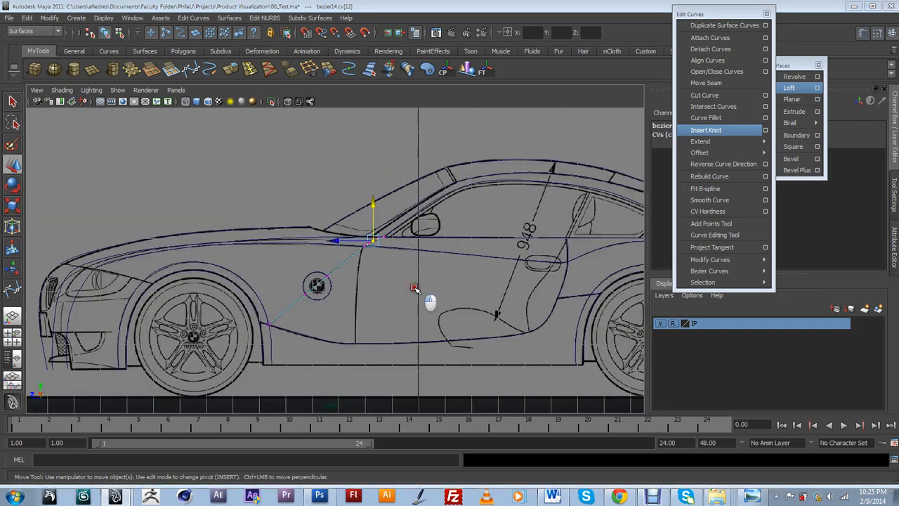
{"action": "key", "text": "space"}
{"action": "key", "text": "space"}
{"action": "left_click_drag", "start_coordinate": [408, 274], "coordinate": [355, 274], "text": "alt"}
{"action": "scroll", "coordinate": [421, 288], "scroll_direction": "up", "scroll_amount": 4}
{"action": "left_click", "coordinate": [320, 278]}
{"action": "scroll", "coordinate": [294, 273], "scroll_direction": "up", "scroll_amount": 5}
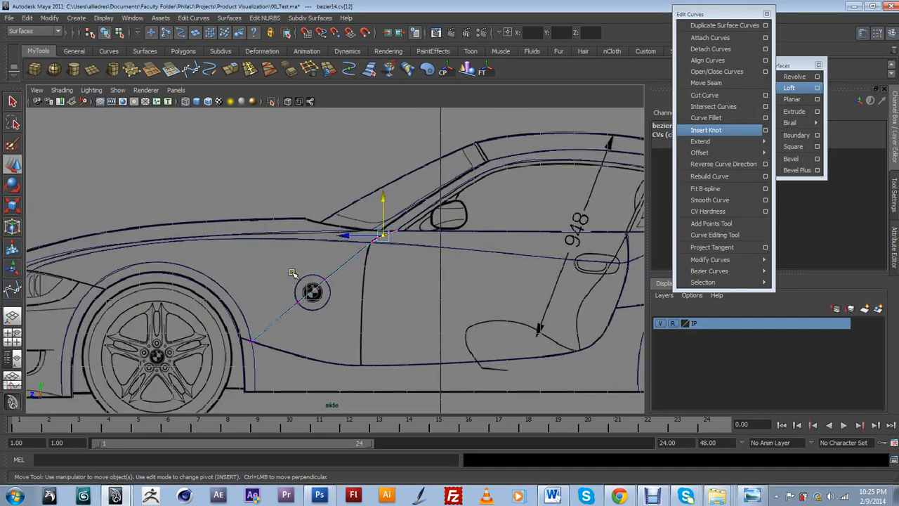
{"action": "middle_click_drag", "start_coordinate": [358, 303], "coordinate": [341, 254], "text": "alt"}
{"action": "middle_click_drag", "start_coordinate": [473, 290], "coordinate": [382, 297], "text": "alt"}
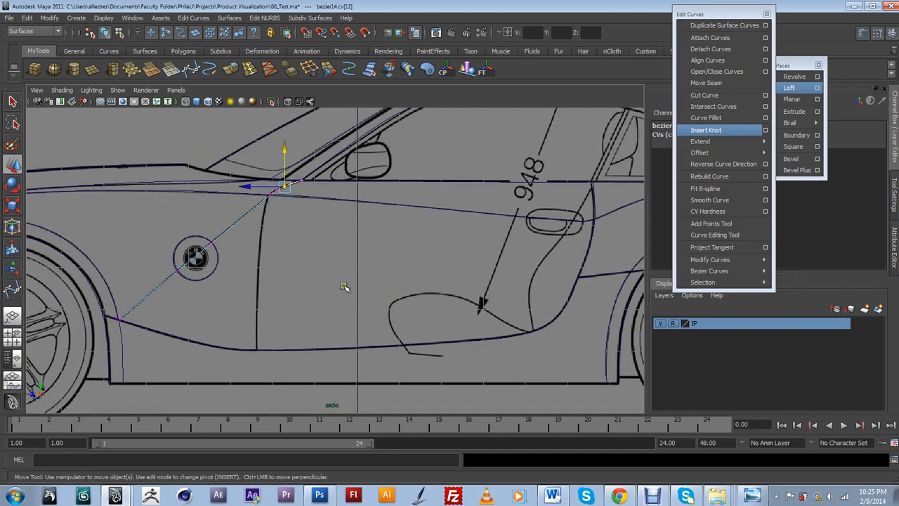
Draw a curve-snapped Bezier curve along the door's front edge, from the lower body curve up to the door's upper front corner
{"action": "left_click", "coordinate": [191, 69]}
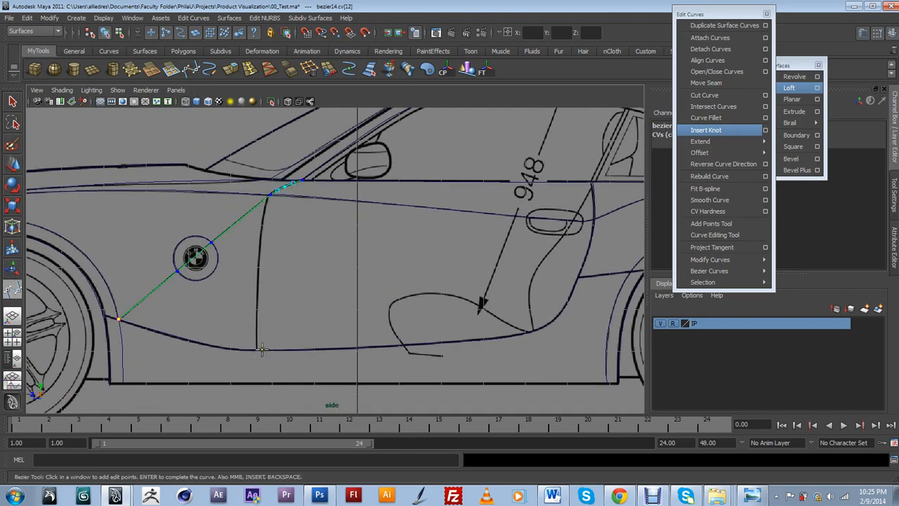
{"action": "key", "text": "w"}
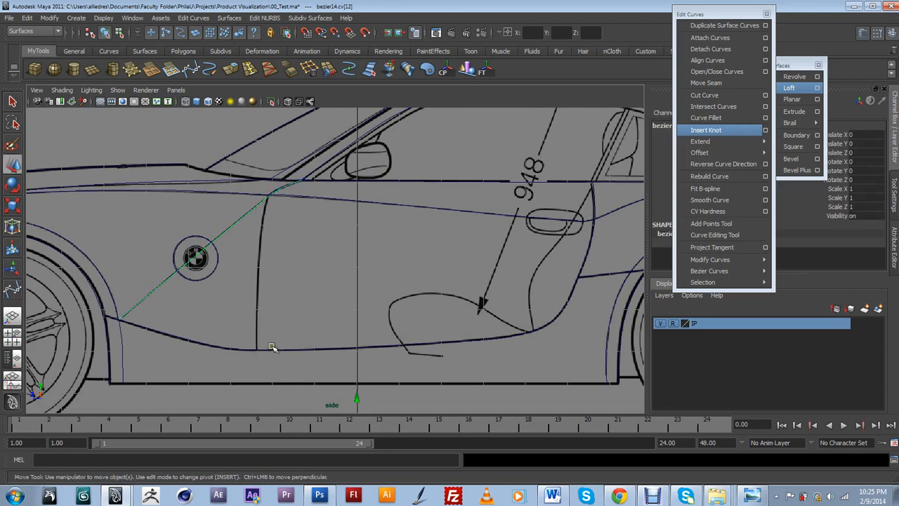
{"action": "left_click", "coordinate": [14, 295]}
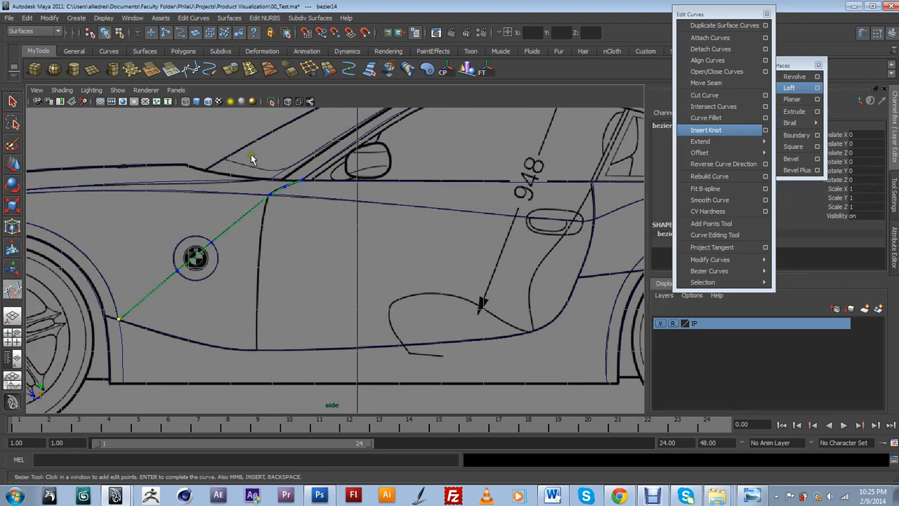
{"action": "left_click", "coordinate": [321, 32]}
{"action": "left_click", "coordinate": [256, 350]}
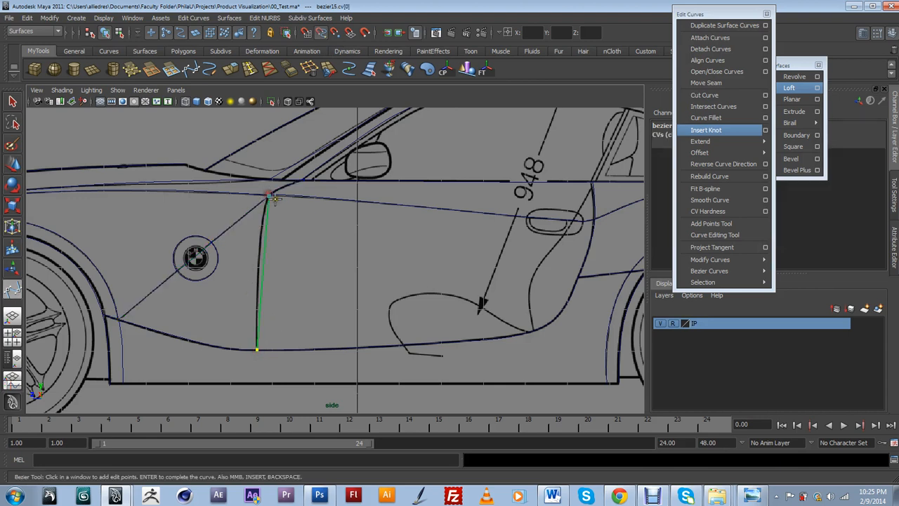
{"action": "left_click", "coordinate": [270, 197]}
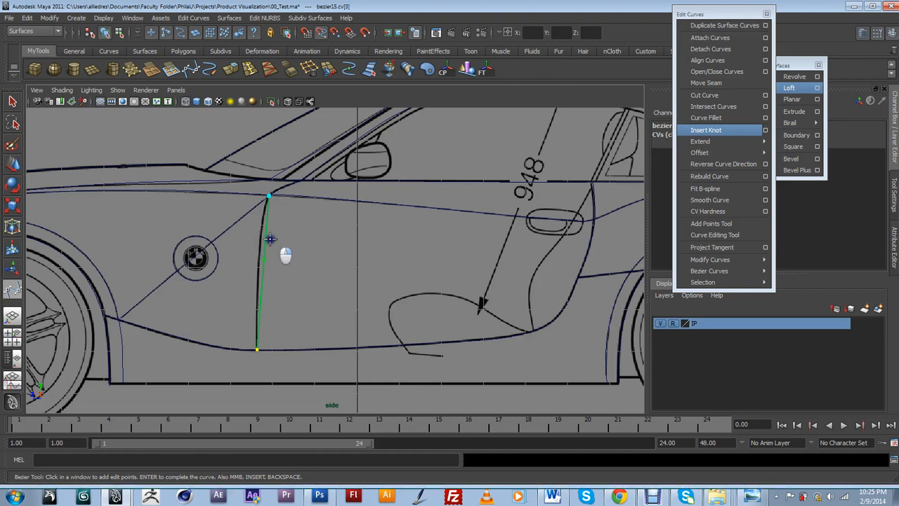
{"action": "left_click", "coordinate": [12, 164]}
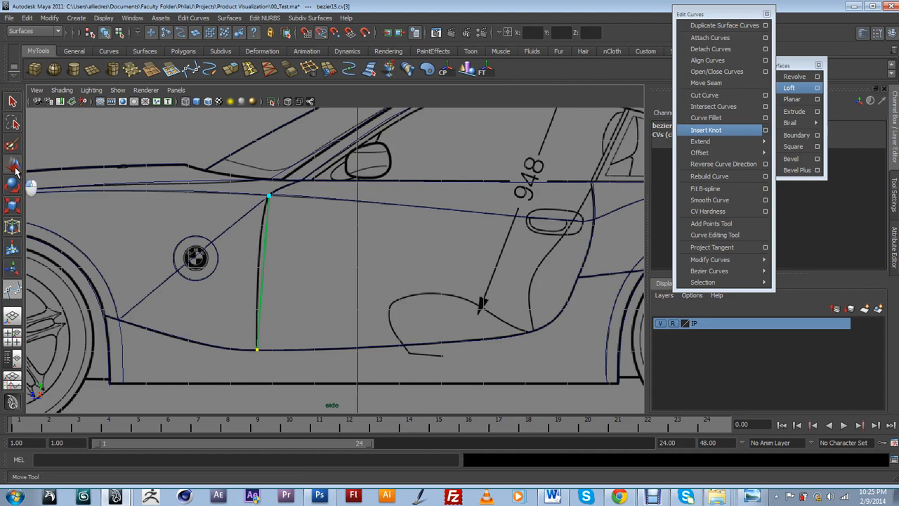
Insert two knots in the door's front edge curve, in its upper and lower parts, and move them forward onto the blueprint line
{"action": "left_click", "coordinate": [274, 220]}
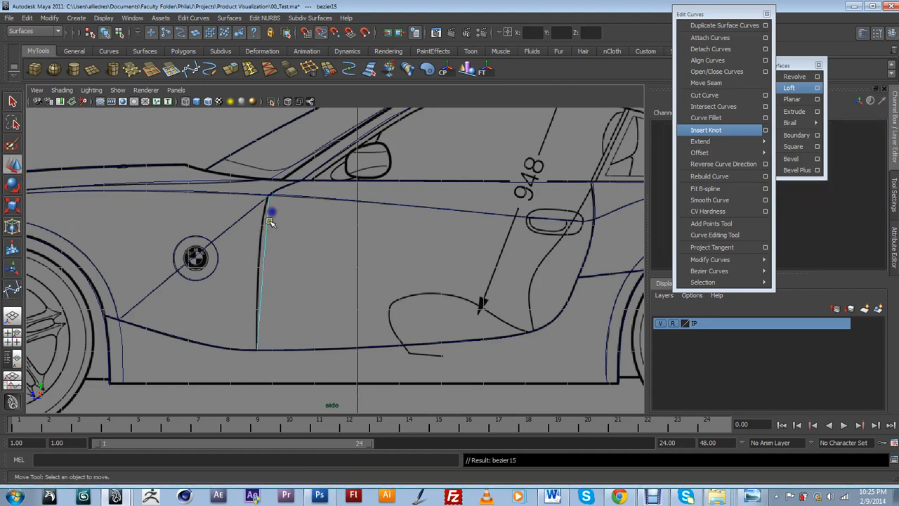
{"action": "mouse_move", "coordinate": [265, 222]}
{"action": "left_mouse_down"}
{"action": "mouse_move", "coordinate": [265, 274]}
{"action": "mouse_move", "coordinate": [267, 226]}
{"action": "left_mouse_up"}
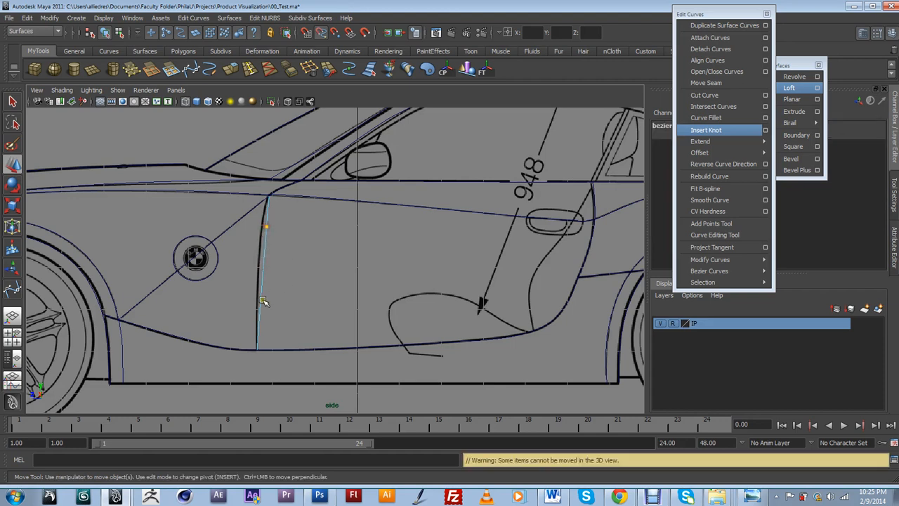
{"action": "left_click", "coordinate": [262, 297], "text": "shift"}
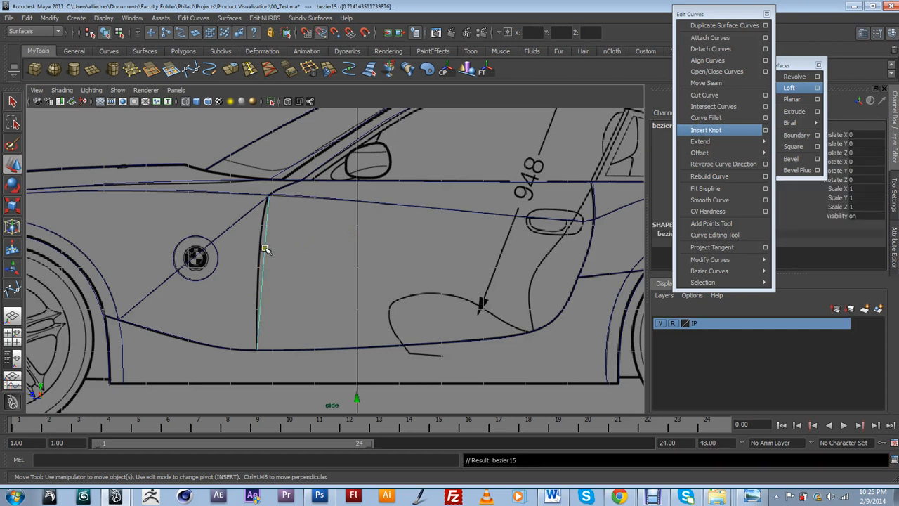
{"action": "left_click", "coordinate": [248, 262]}
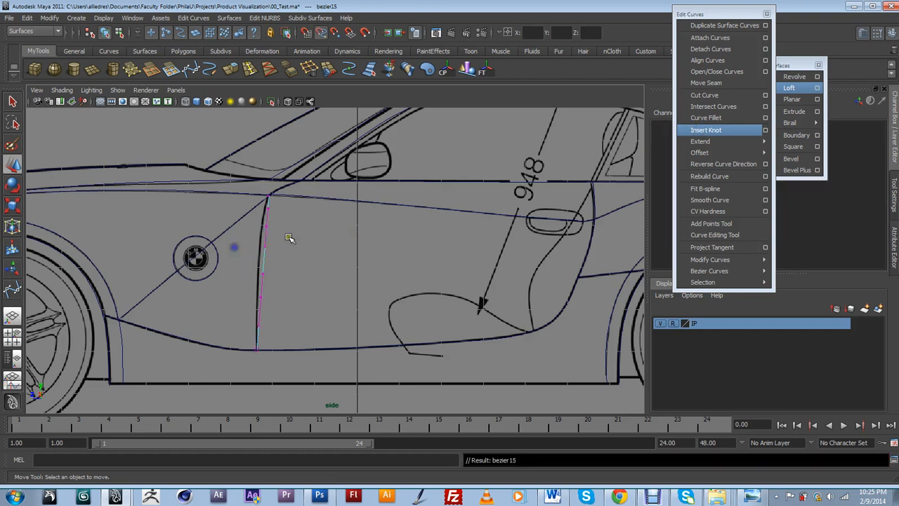
{"action": "left_click", "coordinate": [258, 227]}
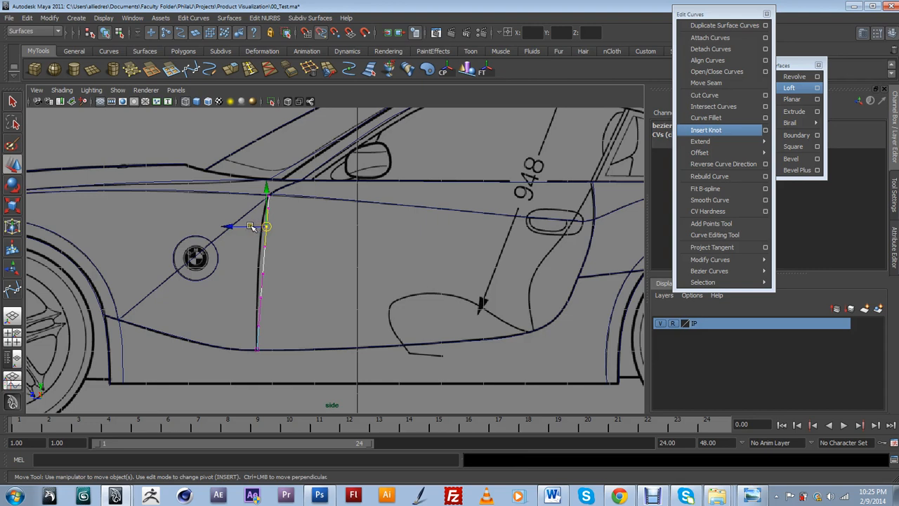
{"action": "left_click_drag", "start_coordinate": [250, 226], "coordinate": [248, 227]}
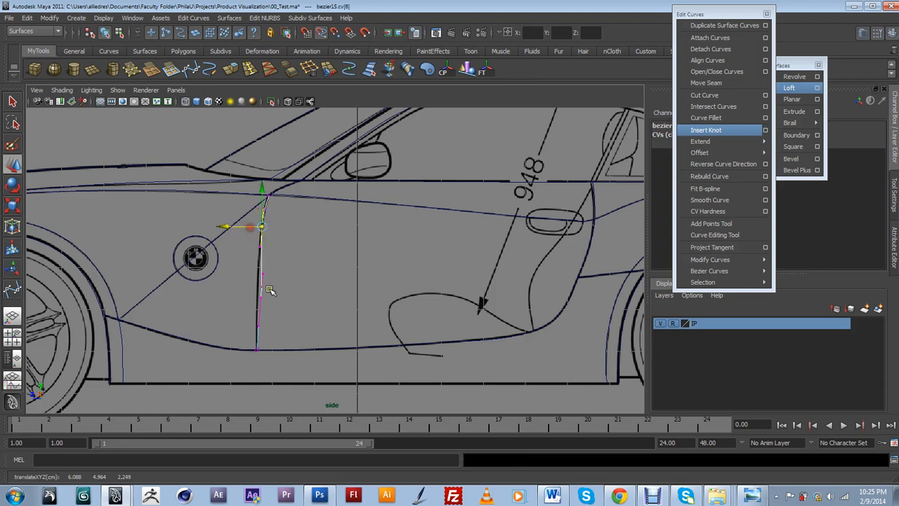
{"action": "left_click", "coordinate": [254, 298]}
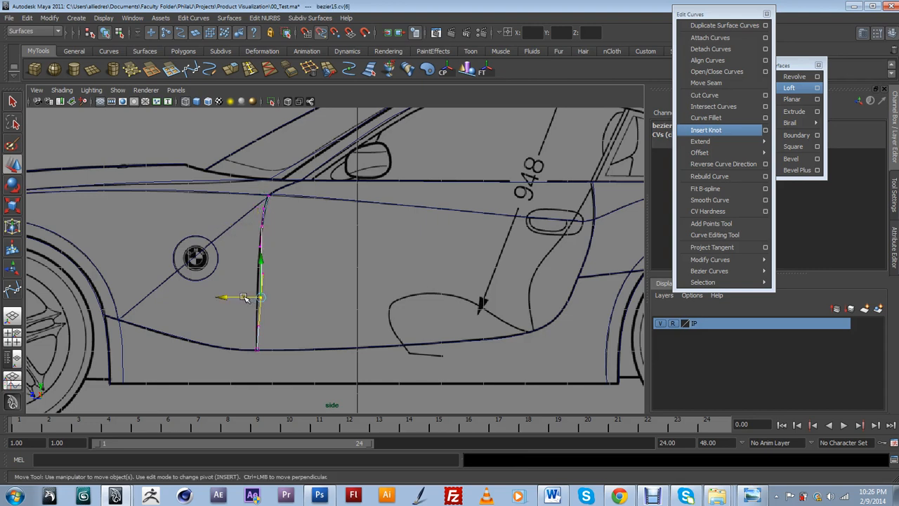
{"action": "left_click_drag", "start_coordinate": [243, 298], "coordinate": [240, 297]}
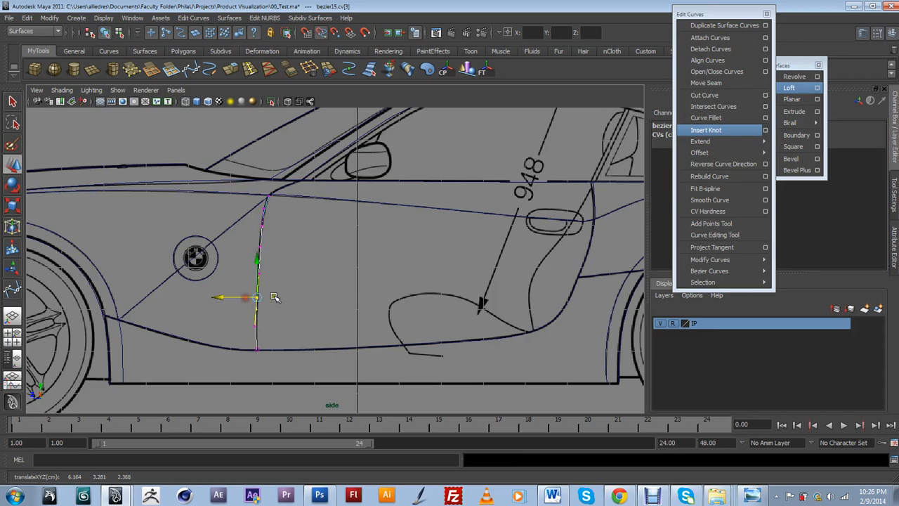
Delete the existing crease curves between the door and rear wheel arch and between that arch and the taillight
{"action": "scroll", "coordinate": [274, 297], "scroll_direction": "down", "scroll_amount": 2}
{"action": "scroll", "coordinate": [288, 300], "scroll_direction": "down", "scroll_amount": 1}
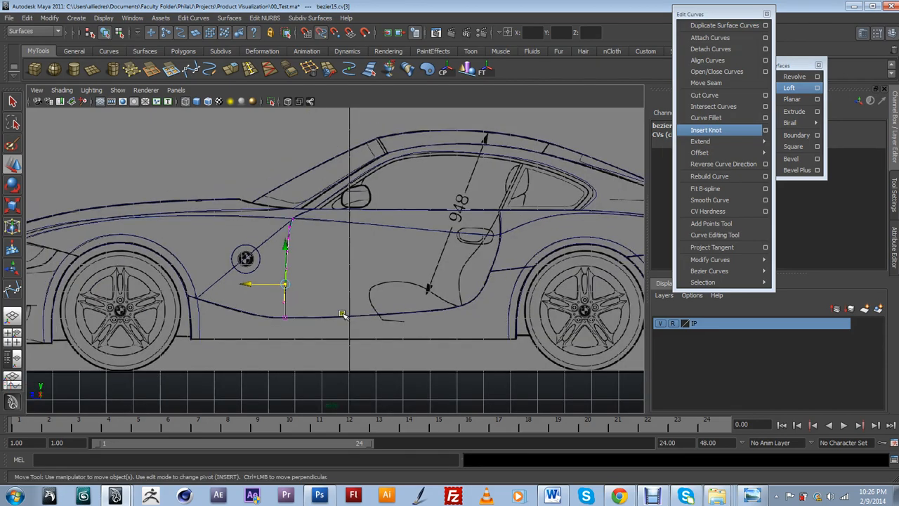
{"action": "scroll", "coordinate": [446, 327], "scroll_direction": "up", "scroll_amount": 1}
{"action": "middle_click_drag", "start_coordinate": [445, 327], "coordinate": [369, 295], "text": "alt"}
{"action": "scroll", "coordinate": [368, 295], "scroll_direction": "down", "scroll_amount": 1}
{"action": "middle_click_drag", "start_coordinate": [481, 329], "coordinate": [428, 331], "text": "alt"}
{"action": "left_click", "coordinate": [397, 248]}
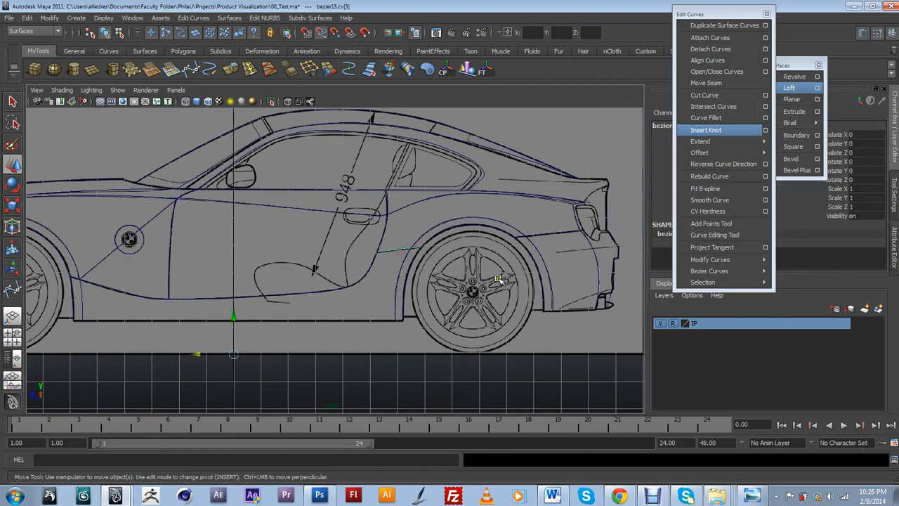
{"action": "scroll", "coordinate": [490, 286], "scroll_direction": "up", "scroll_amount": 2}
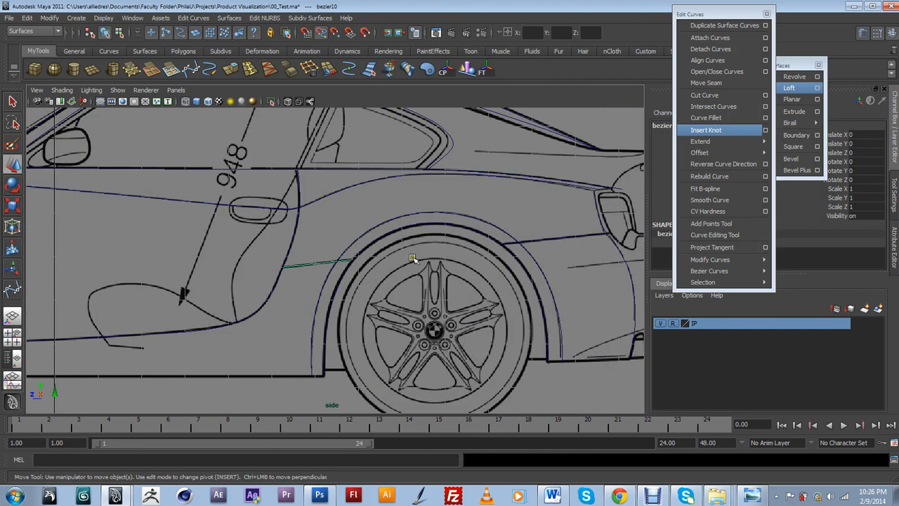
{"action": "left_click", "coordinate": [327, 263]}
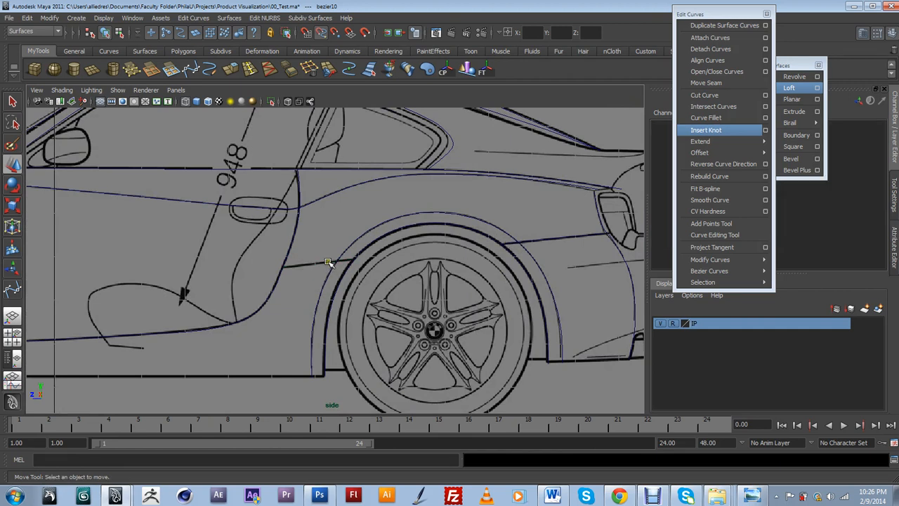
{"action": "left_click", "coordinate": [564, 245]}
{"action": "left_click", "coordinate": [307, 263]}
{"action": "scroll", "coordinate": [301, 263], "scroll_direction": "up", "scroll_amount": 2}
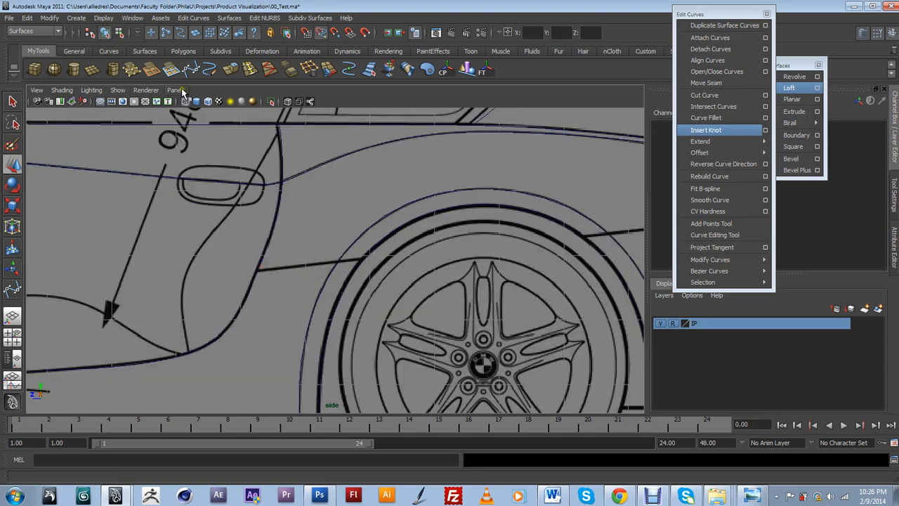
Draw a Bezier curve along the crease from the door's rear edge through the outer rear wheel arch curve to the inner one
{"action": "key", "text": "y"}
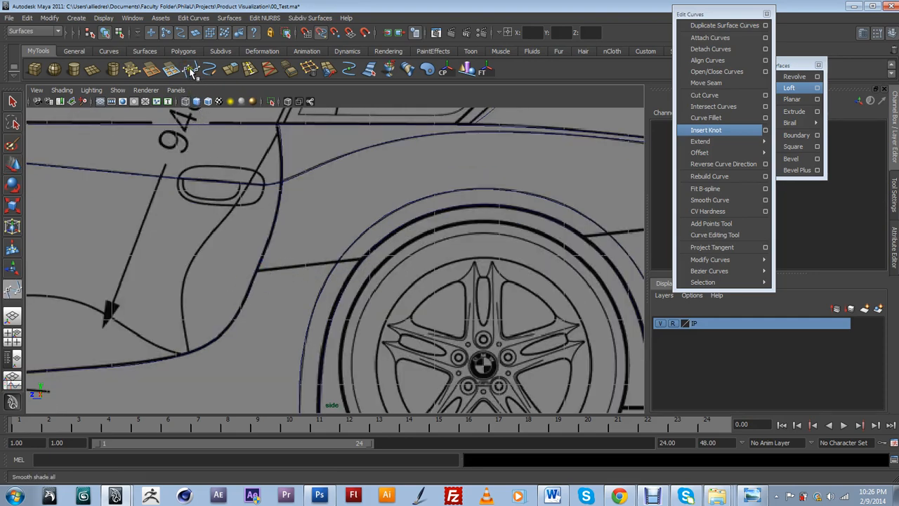
{"action": "left_click", "coordinate": [192, 70]}
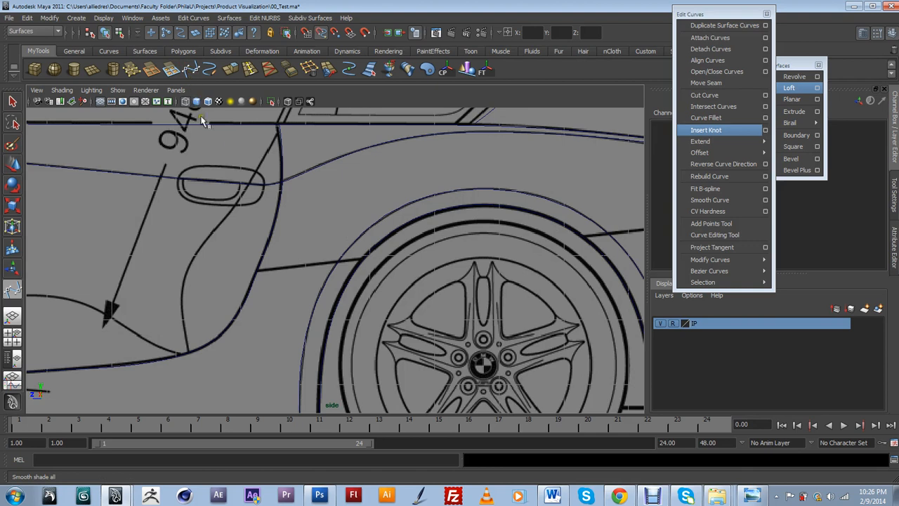
{"action": "left_click", "coordinate": [257, 269]}
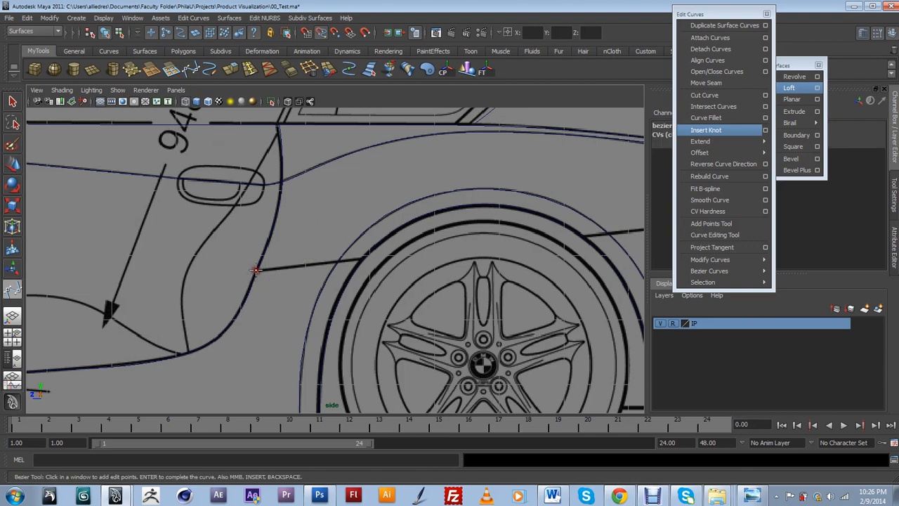
{"action": "left_click", "coordinate": [339, 262]}
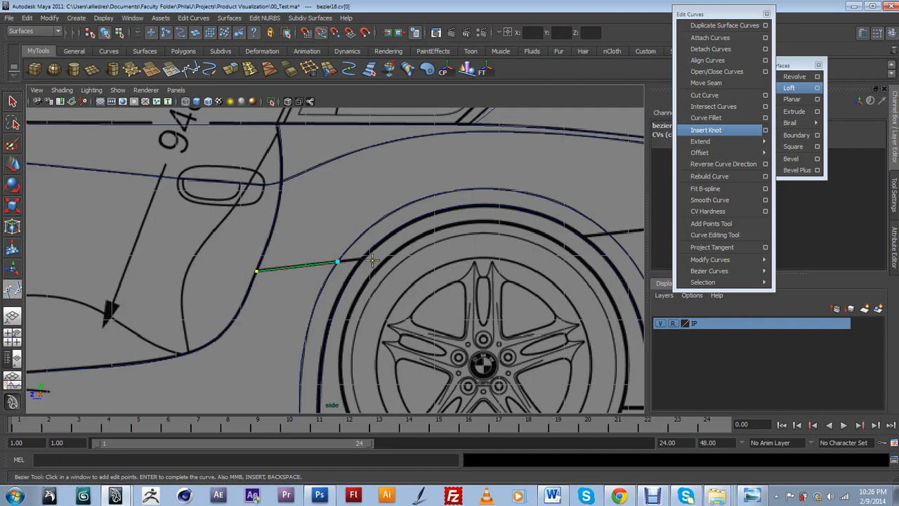
{"action": "left_click", "coordinate": [363, 261]}
{"action": "key", "text": "w"}
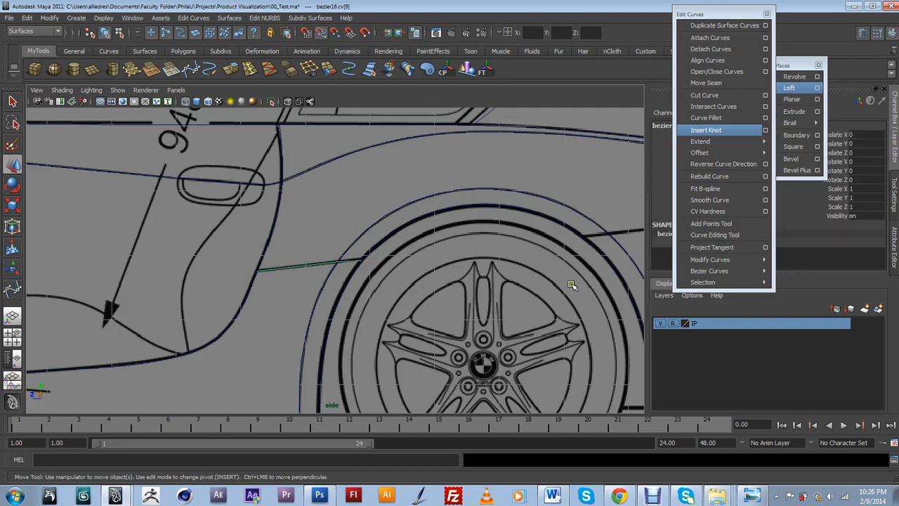
Draw a Bezier curve along the crease behind the rear wheel, from the inner arch curve through the outer one to the taillight curve
{"action": "middle_click_drag", "start_coordinate": [577, 287], "coordinate": [302, 316], "text": "alt"}
{"action": "scroll", "coordinate": [302, 309], "scroll_direction": "up", "scroll_amount": 2}
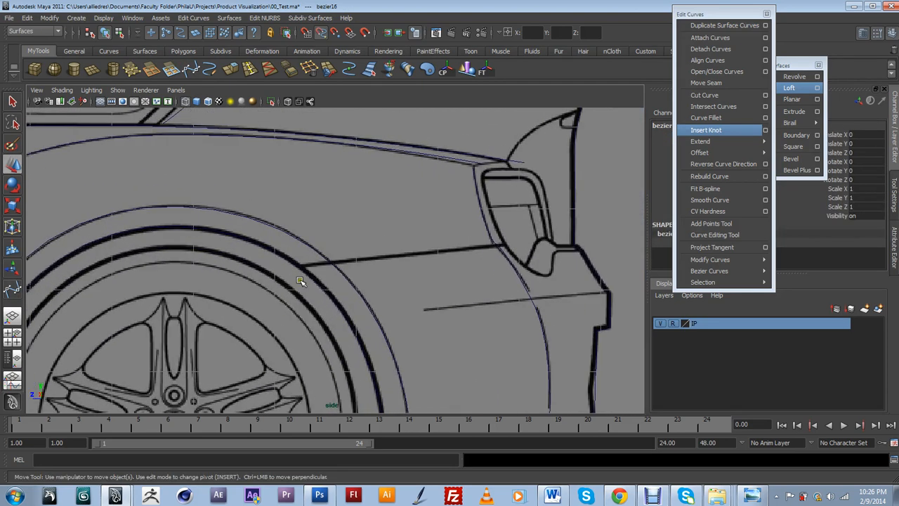
{"action": "key", "text": "y"}
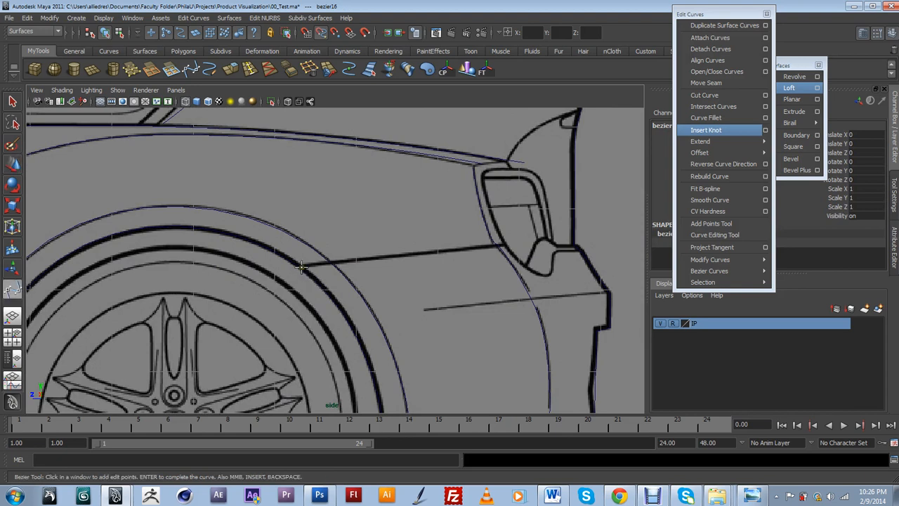
{"action": "left_click_drag", "start_coordinate": [320, 262], "coordinate": [329, 261]}
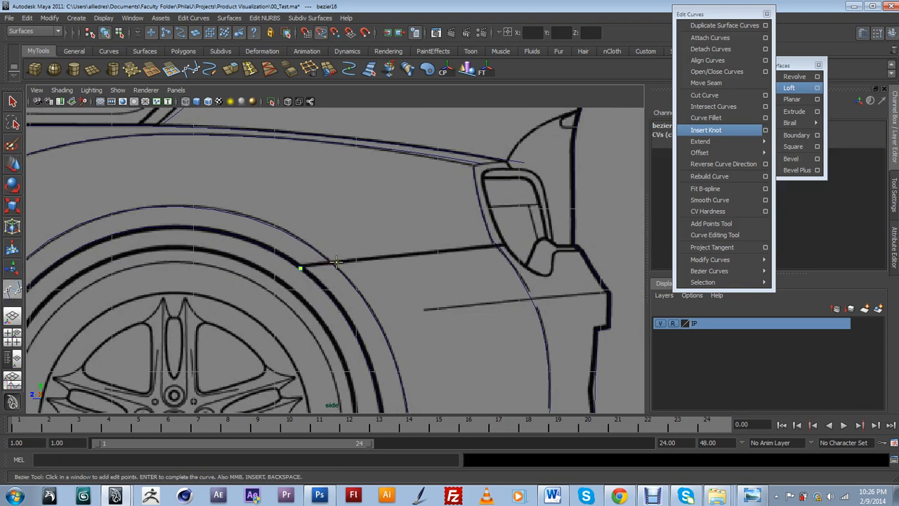
{"action": "left_click_drag", "start_coordinate": [484, 248], "coordinate": [496, 243]}
{"action": "left_click", "coordinate": [497, 245]}
{"action": "key", "text": "w"}
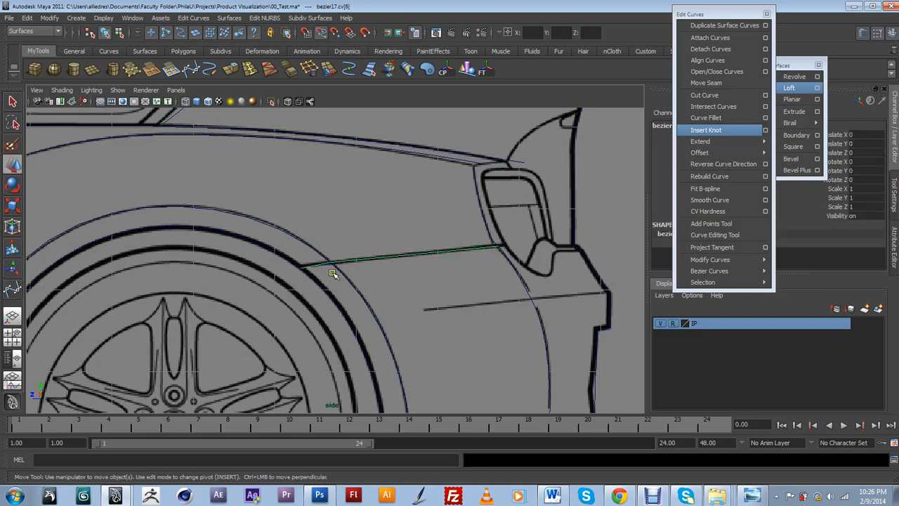
Draw a Bezier curve along the lower sill between the rear and front wheel arches, with points on the inner and outer arch curves
{"action": "scroll", "coordinate": [302, 271], "scroll_direction": "down", "scroll_amount": 5}
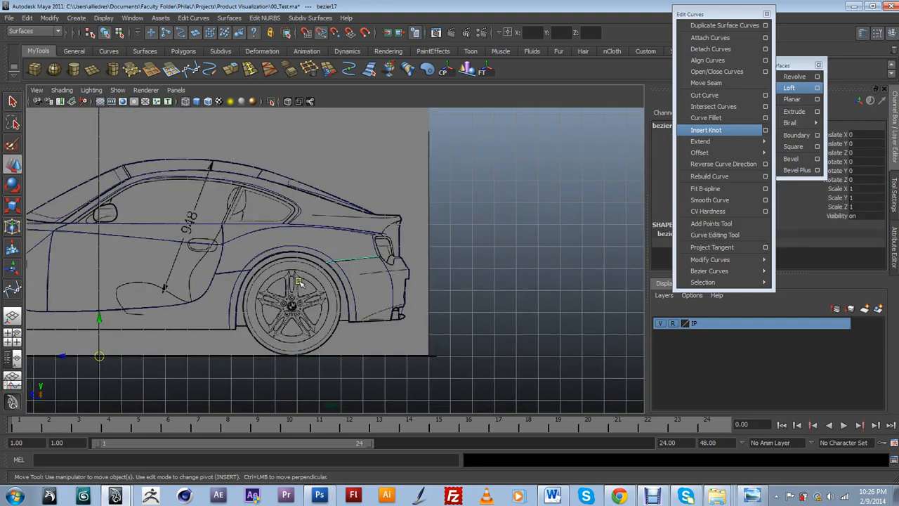
{"action": "mouse_move", "coordinate": [317, 286]}
{"action": "middle_mouse_down", "text": "alt"}
{"action": "mouse_move", "coordinate": [442, 263]}
{"action": "mouse_move", "coordinate": [318, 285]}
{"action": "middle_mouse_up", "text": "alt"}
{"action": "scroll", "coordinate": [429, 266], "scroll_direction": "up", "scroll_amount": 3}
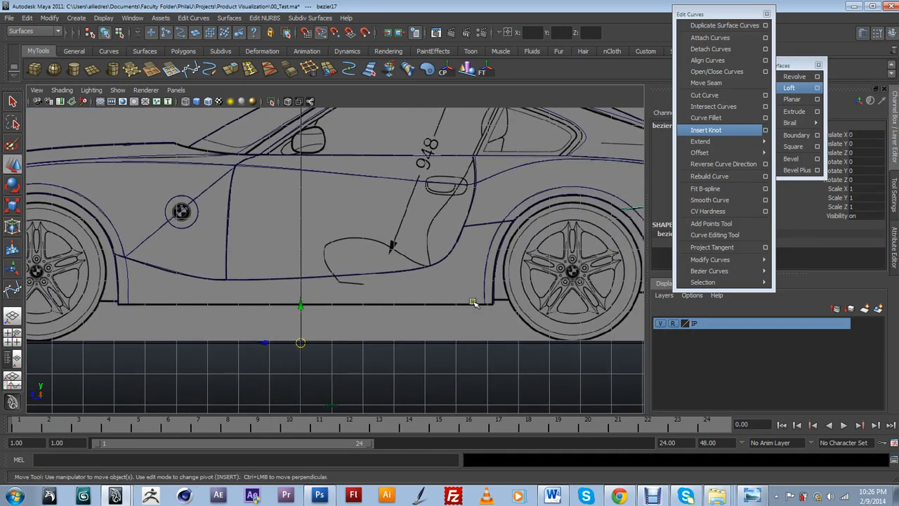
{"action": "left_click", "coordinate": [189, 70]}
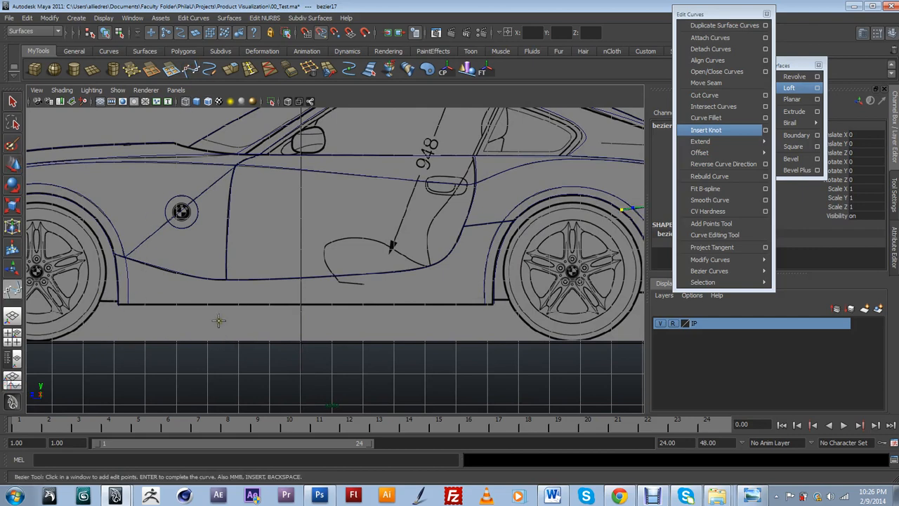
{"action": "scroll", "coordinate": [218, 320], "scroll_direction": "up", "scroll_amount": 1}
{"action": "middle_click_drag", "start_coordinate": [140, 327], "coordinate": [132, 299], "text": "alt"}
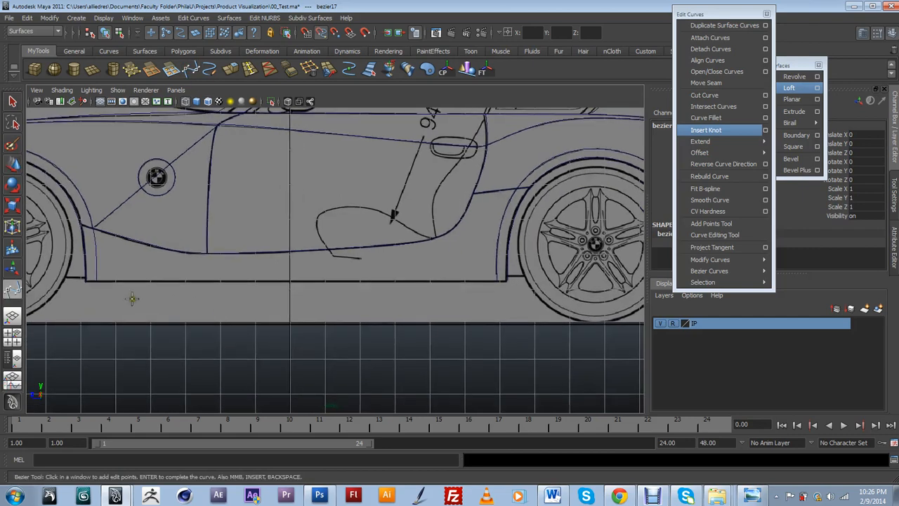
{"action": "left_click", "coordinate": [506, 281]}
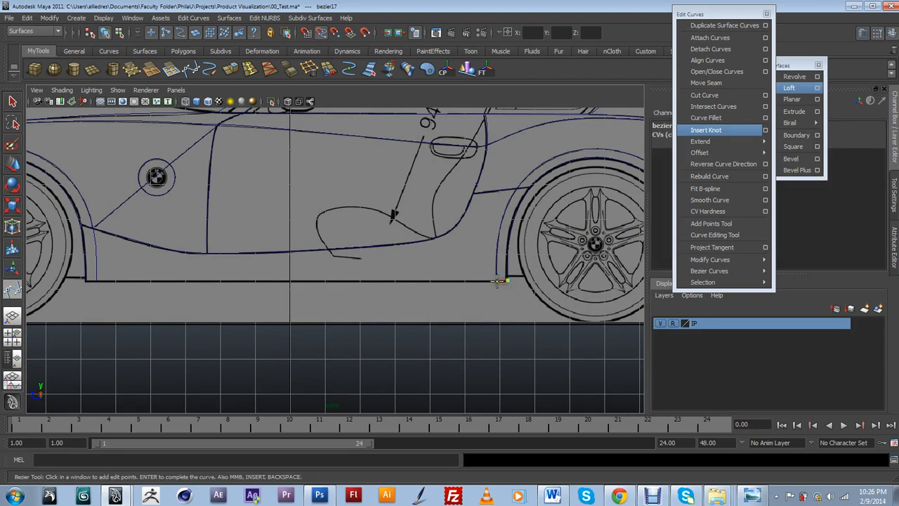
{"action": "left_click", "coordinate": [497, 281]}
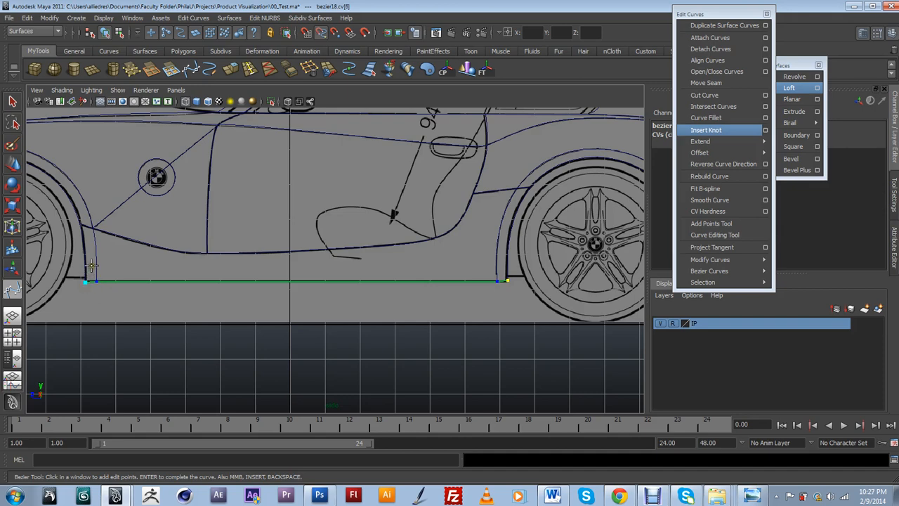
{"action": "key", "text": "Return"}
{"action": "key", "text": "w"}
{"action": "scroll", "coordinate": [93, 265], "scroll_direction": "down", "scroll_amount": 3}
{"action": "scroll", "coordinate": [288, 230], "scroll_direction": "up", "scroll_amount": 2}
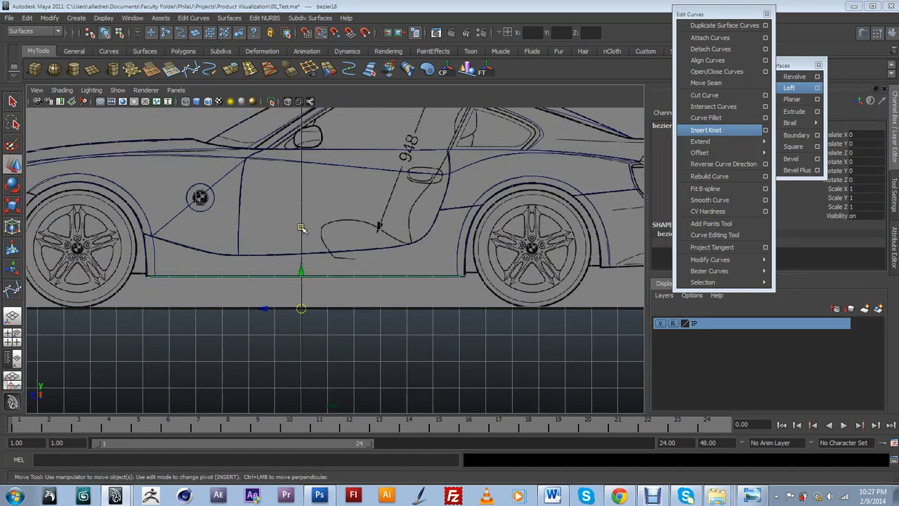
Examine the curve network in perspective from several angles against the side, front and top blueprints, and clear the selection
{"action": "left_click_drag", "start_coordinate": [305, 208], "coordinate": [391, 331], "text": "alt"}
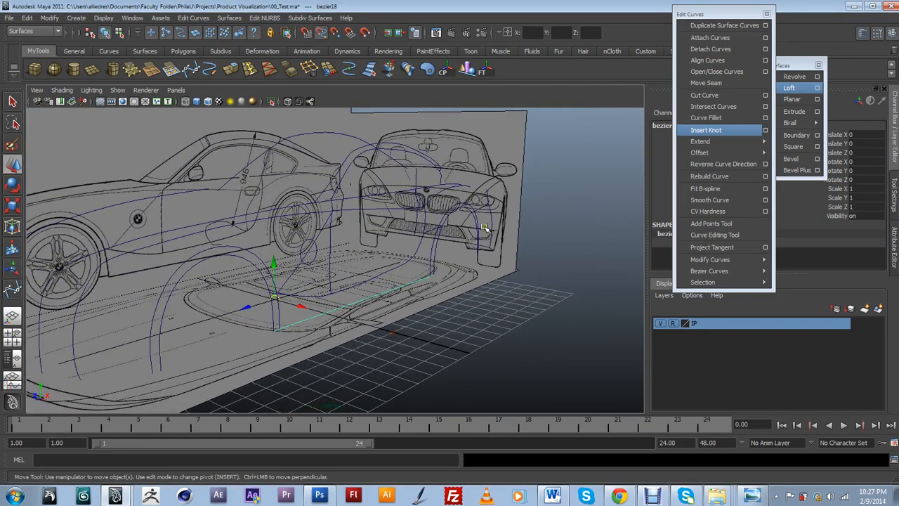
{"action": "left_click_drag", "start_coordinate": [484, 228], "coordinate": [498, 218], "text": "alt"}
{"action": "left_click_drag", "start_coordinate": [447, 258], "coordinate": [422, 265], "text": "alt"}
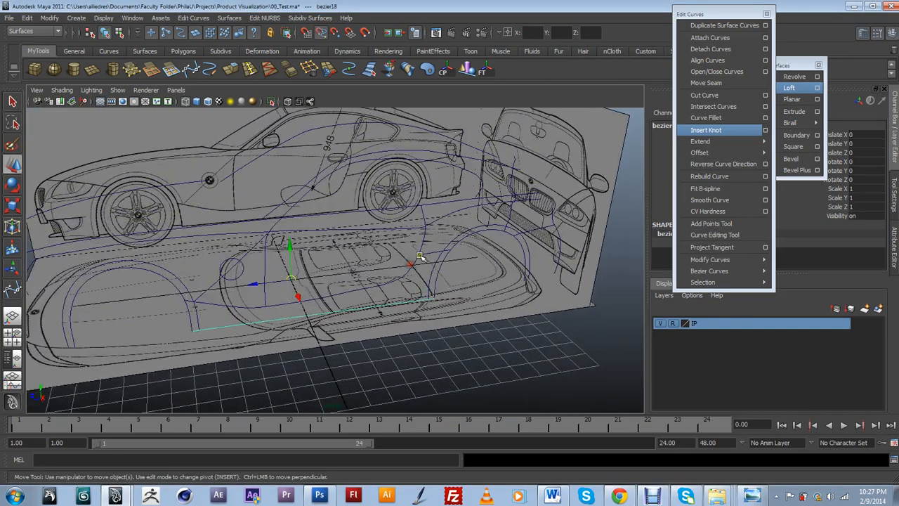
{"action": "left_click_drag", "start_coordinate": [427, 216], "coordinate": [410, 253], "text": "alt"}
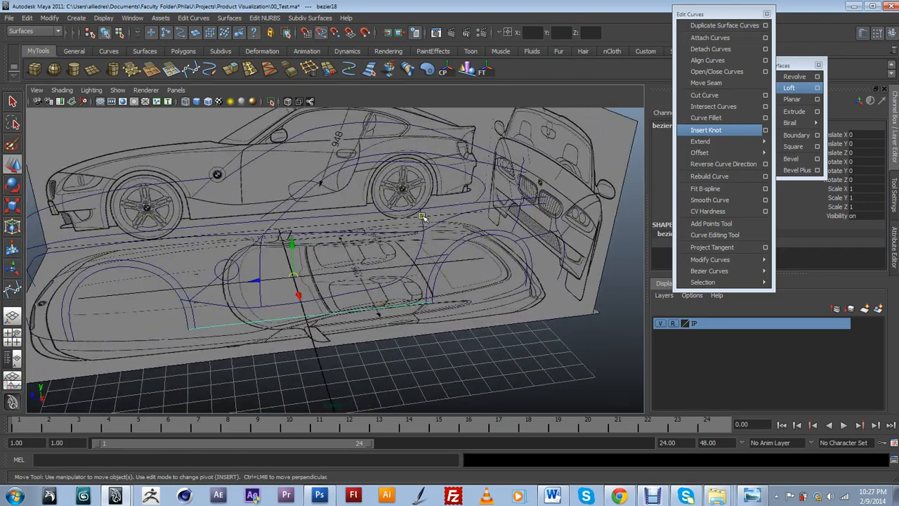
{"action": "left_click_drag", "start_coordinate": [307, 304], "coordinate": [394, 309], "text": "alt"}
{"action": "left_click_drag", "start_coordinate": [312, 241], "coordinate": [394, 252], "text": "alt"}
{"action": "left_click_drag", "start_coordinate": [289, 278], "coordinate": [306, 325], "text": "alt"}
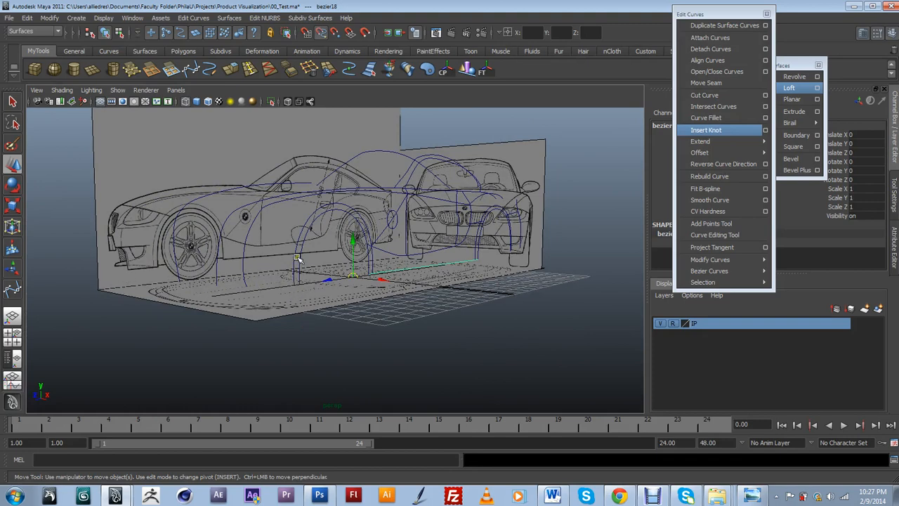
{"action": "left_click_drag", "start_coordinate": [298, 260], "coordinate": [363, 254], "text": "alt"}
{"action": "key", "text": "alt+space"}
{"action": "left_click", "coordinate": [427, 233]}
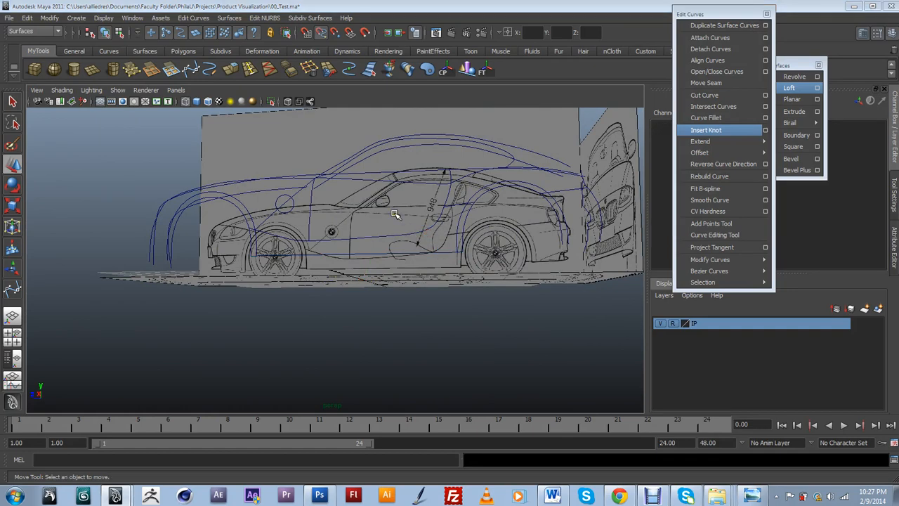
In the side view, move the bottom control vertex of the front centre profile curve forward and slightly up, and adjust the handle above it
{"action": "key", "text": "space"}
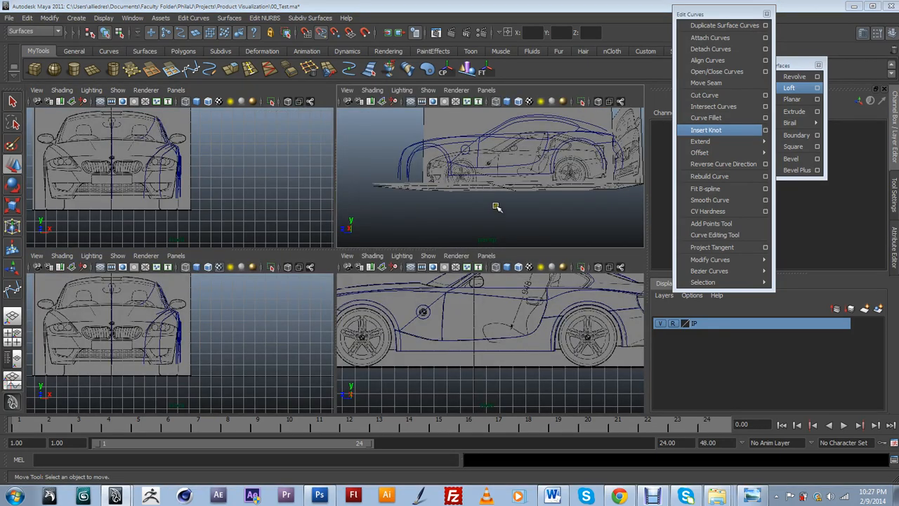
{"action": "key", "text": "space"}
{"action": "key", "text": "space"}
{"action": "left_click_drag", "start_coordinate": [366, 242], "coordinate": [404, 241]}
{"action": "middle_click_drag", "start_coordinate": [244, 261], "coordinate": [484, 287], "text": "alt"}
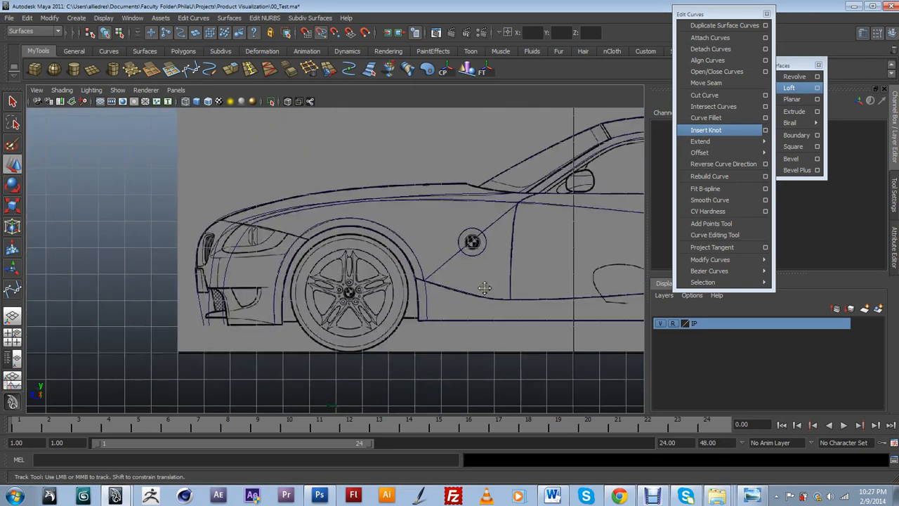
{"action": "scroll", "coordinate": [331, 338], "scroll_direction": "up", "scroll_amount": 1}
{"action": "middle_click_drag", "start_coordinate": [313, 337], "coordinate": [382, 293], "text": "alt"}
{"action": "scroll", "coordinate": [382, 293], "scroll_direction": "up", "scroll_amount": 2}
{"action": "scroll", "coordinate": [355, 325], "scroll_direction": "up", "scroll_amount": 1}
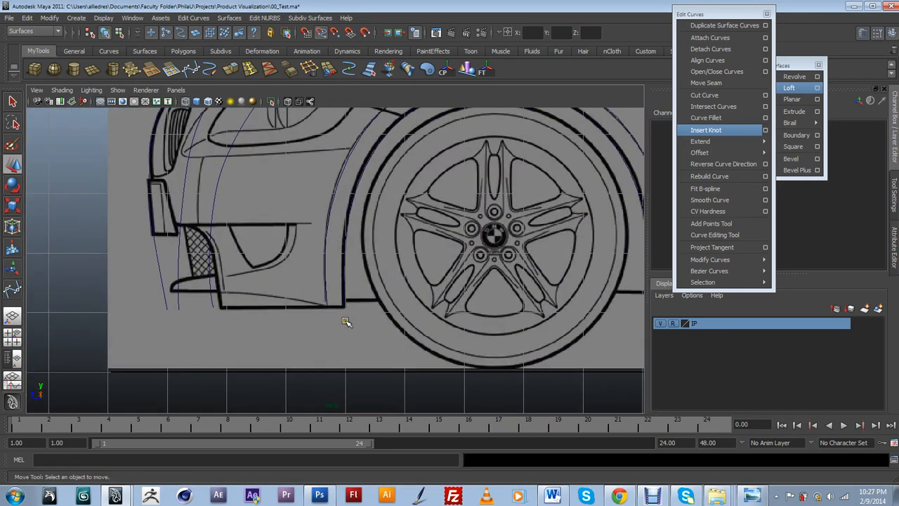
{"action": "middle_click_drag", "start_coordinate": [346, 322], "coordinate": [347, 361], "text": "alt"}
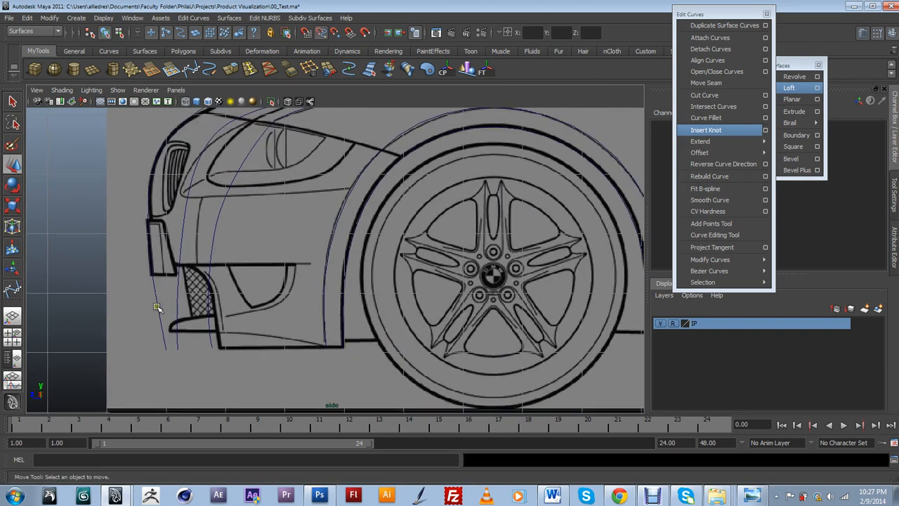
{"action": "left_click", "coordinate": [164, 339]}
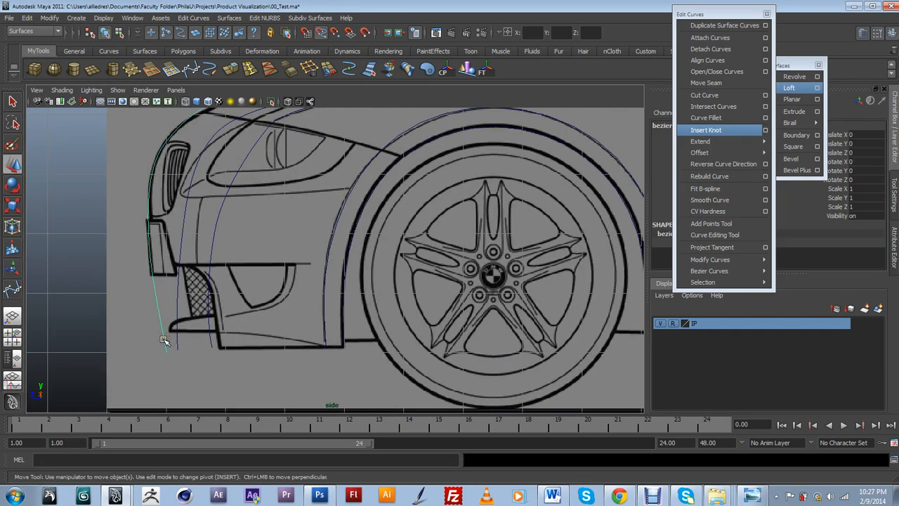
{"action": "right_click_drag", "start_coordinate": [175, 342], "coordinate": [127, 329]}
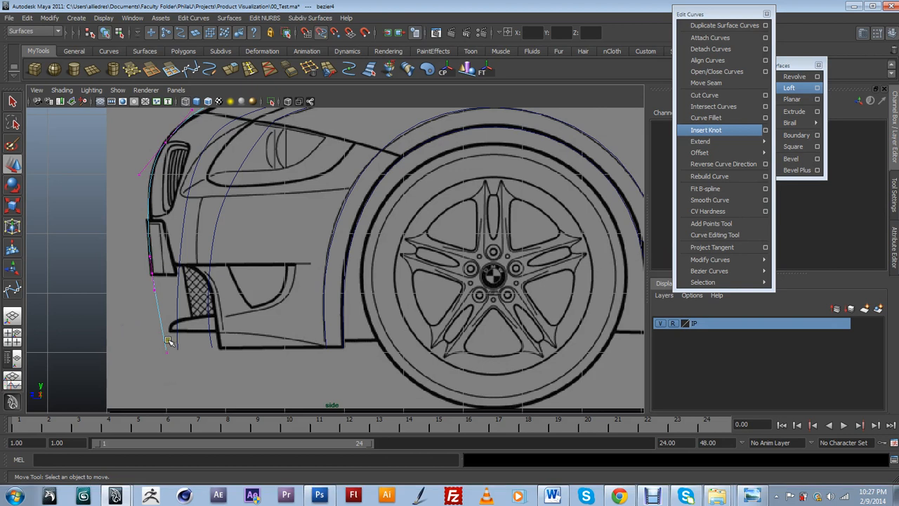
{"action": "left_click_drag", "start_coordinate": [165, 342], "coordinate": [177, 367]}
{"action": "left_click_drag", "start_coordinate": [166, 334], "coordinate": [166, 332]}
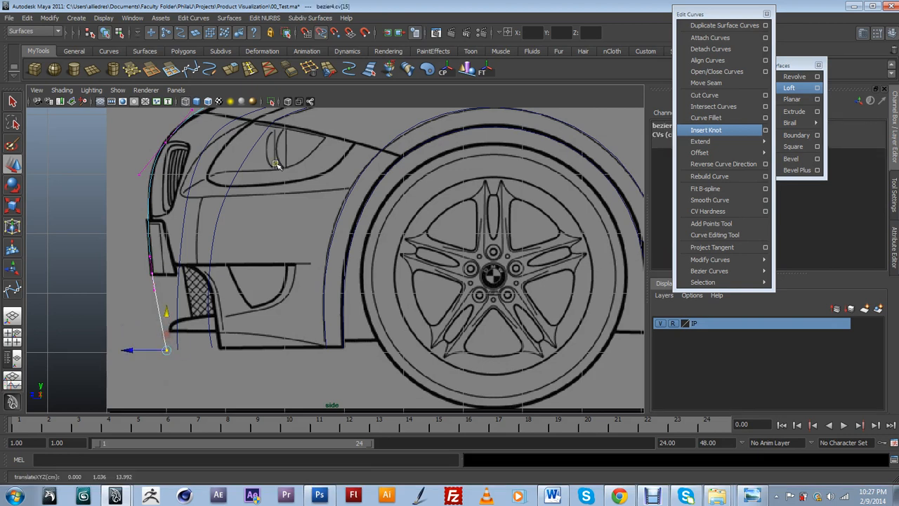
{"action": "key", "text": "ctrl+z"}
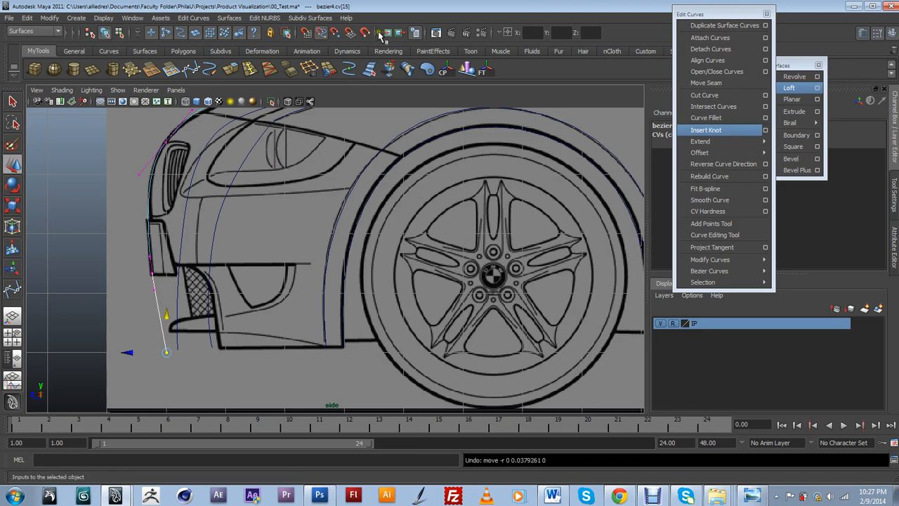
{"action": "left_click_drag", "start_coordinate": [167, 351], "coordinate": [161, 347]}
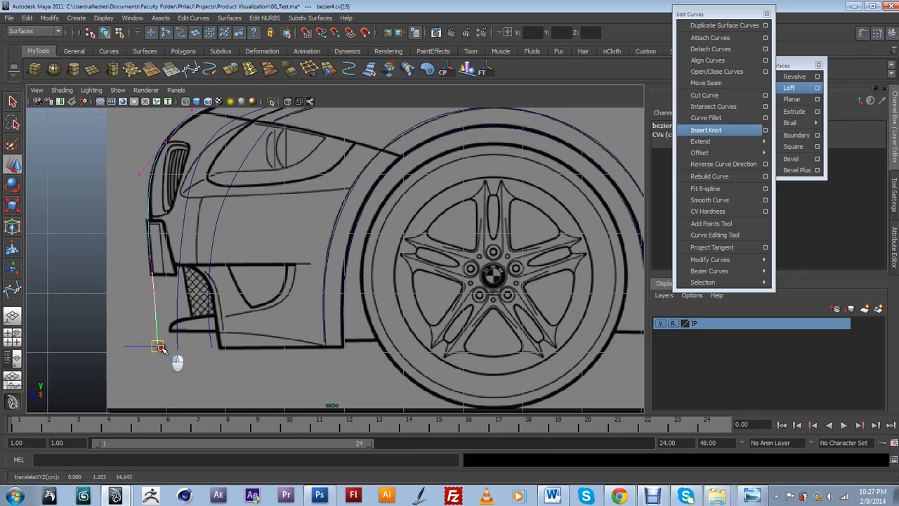
{"action": "left_click", "coordinate": [153, 290]}
{"action": "left_click_drag", "start_coordinate": [150, 292], "coordinate": [154, 296]}
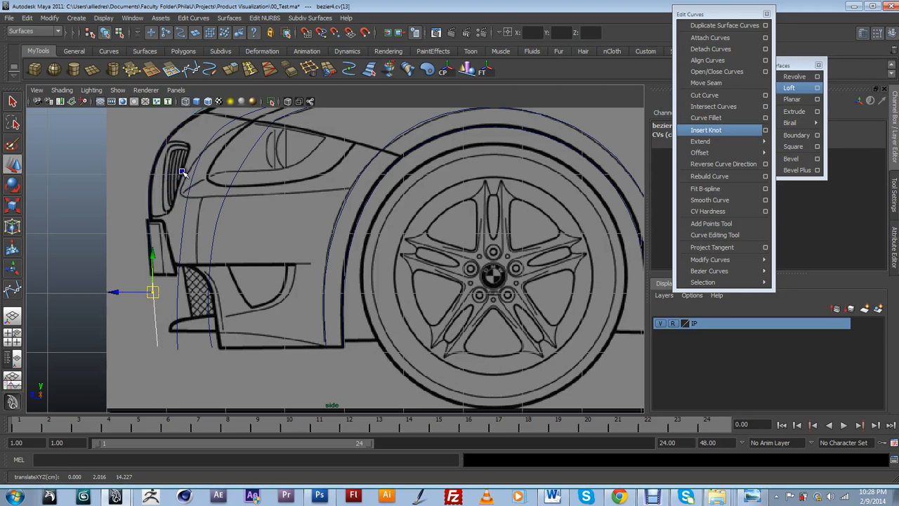
Draw a Bezier curve along the front bumper's bottom edge, from the inner wheel arch curve through the intermediate curves to the front centre profile
{"action": "left_click", "coordinate": [193, 71]}
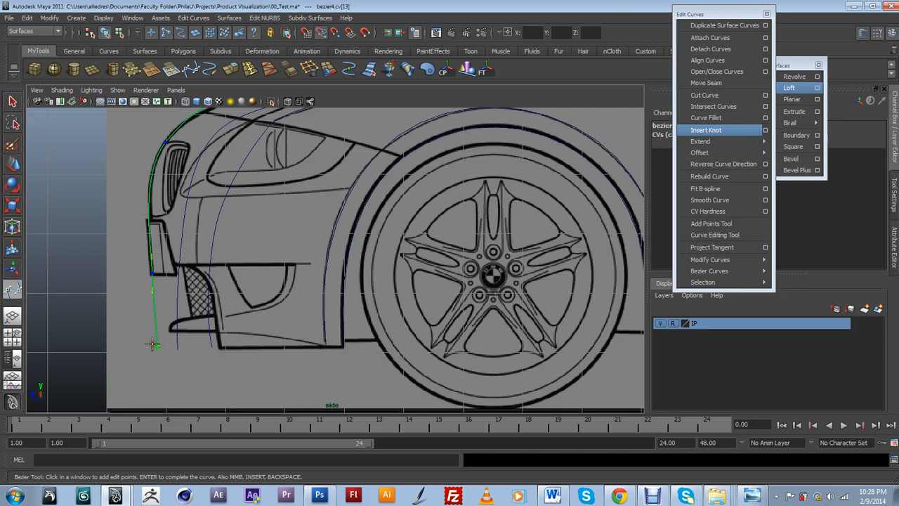
{"action": "key", "text": "Return"}
{"action": "left_click", "coordinate": [343, 347]}
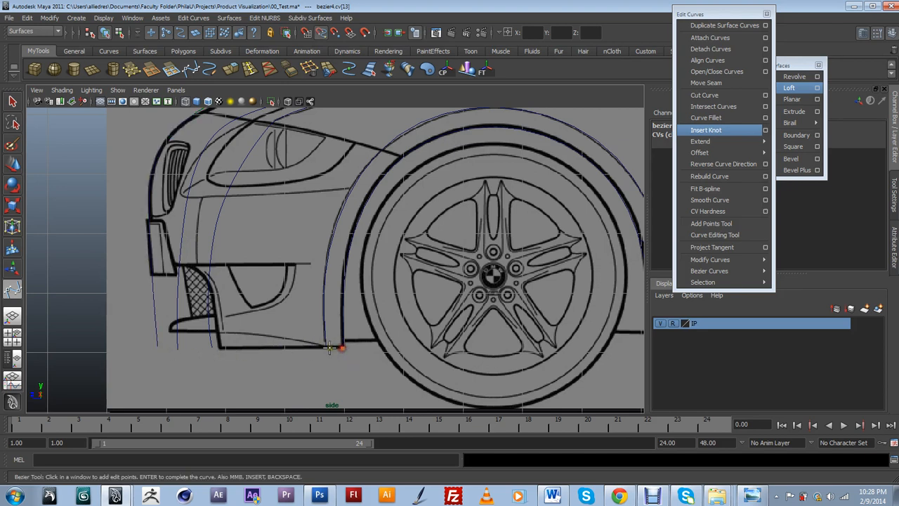
{"action": "left_click", "coordinate": [326, 347]}
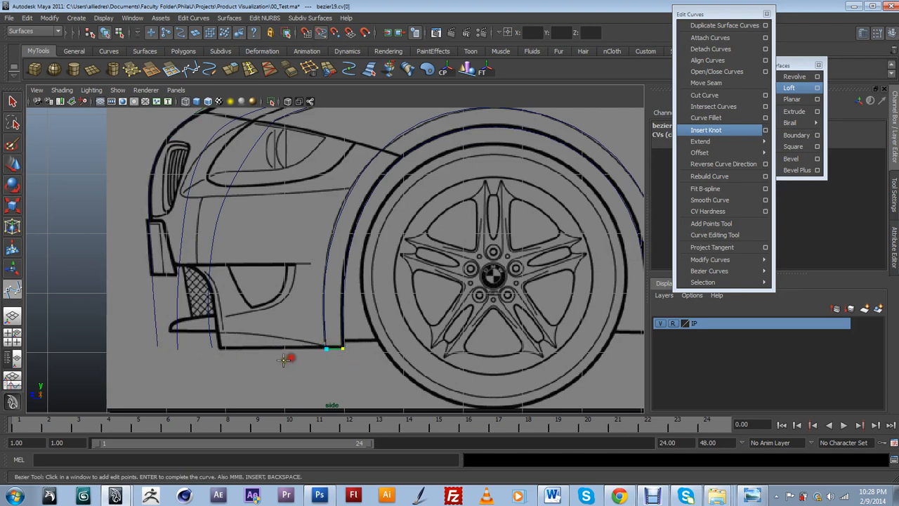
{"action": "left_click", "coordinate": [211, 347]}
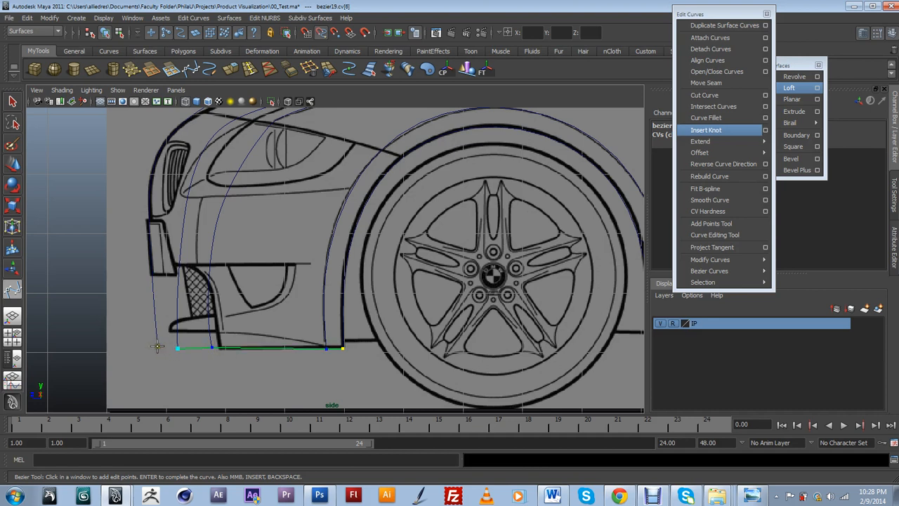
{"action": "left_click", "coordinate": [157, 346]}
{"action": "key", "text": "w"}
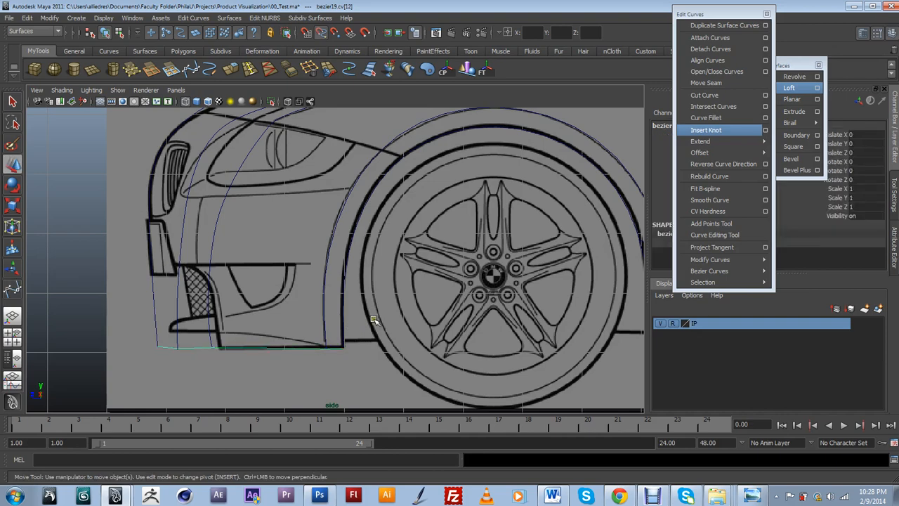
Draw a Bezier curve along the crease below the headlight, from the outer wheel arch curve through the two bumper curves to the front centre profile
{"action": "scroll", "coordinate": [377, 318], "scroll_direction": "down", "scroll_amount": 9}
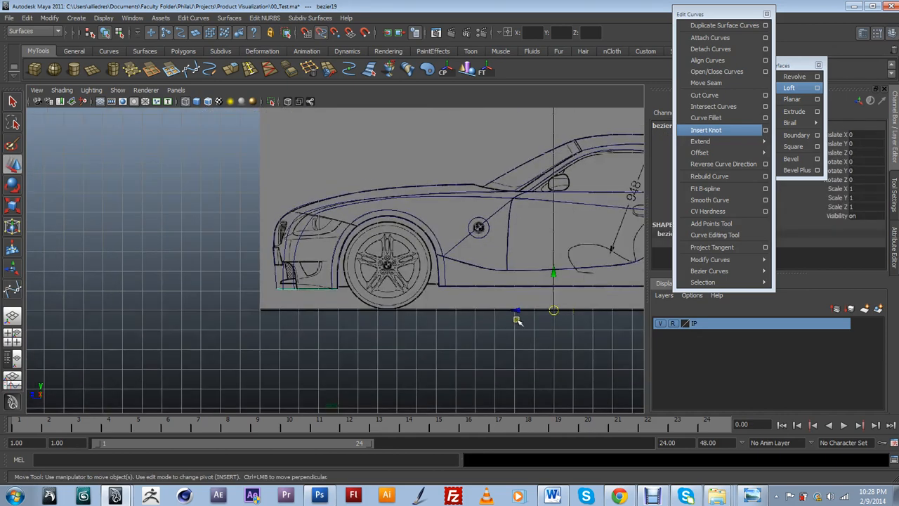
{"action": "middle_click_drag", "start_coordinate": [518, 320], "coordinate": [336, 321], "text": "alt"}
{"action": "scroll", "coordinate": [336, 321], "scroll_direction": "up", "scroll_amount": 2}
{"action": "scroll", "coordinate": [335, 321], "scroll_direction": "down", "scroll_amount": 1}
{"action": "middle_click_drag", "start_coordinate": [93, 247], "coordinate": [357, 305], "text": "alt"}
{"action": "scroll", "coordinate": [309, 297], "scroll_direction": "up", "scroll_amount": 4}
{"action": "scroll", "coordinate": [357, 281], "scroll_direction": "up", "scroll_amount": 2}
{"action": "middle_click_drag", "start_coordinate": [361, 260], "coordinate": [375, 237], "text": "alt"}
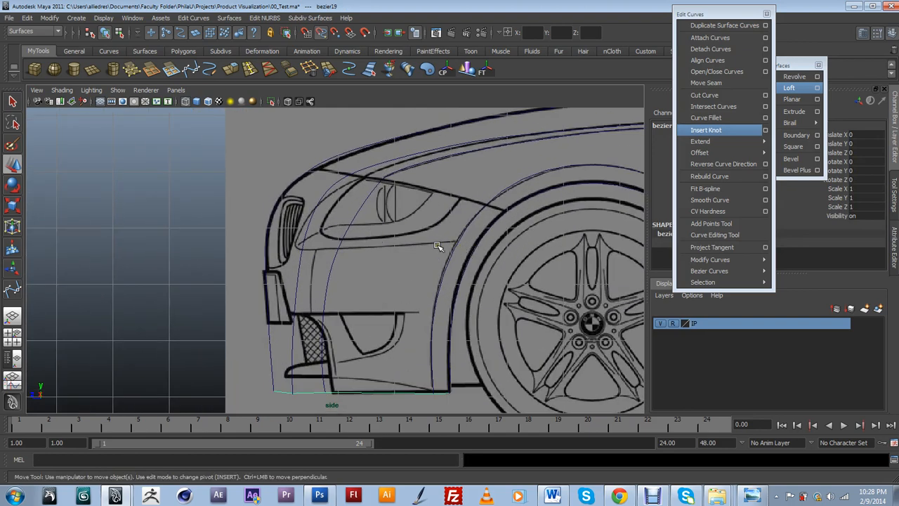
{"action": "key", "text": "y"}
{"action": "left_click", "coordinate": [456, 243]}
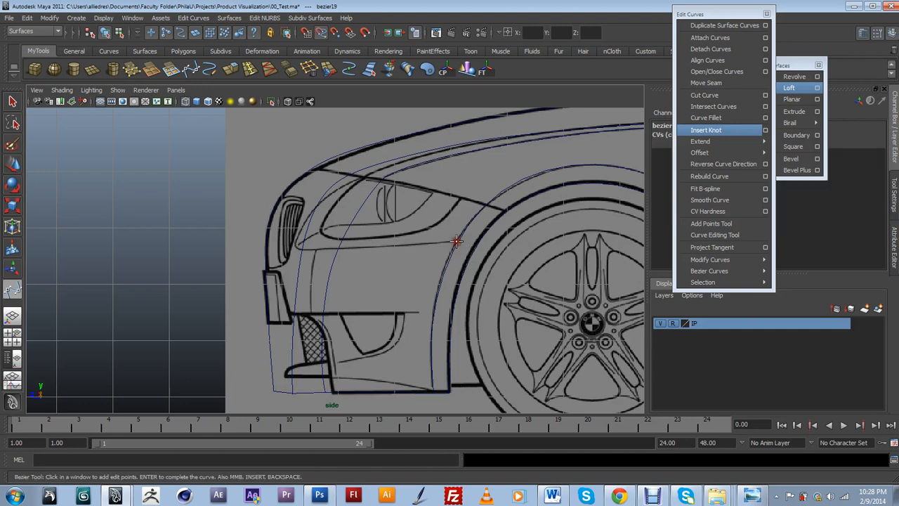
{"action": "left_click", "coordinate": [339, 248]}
{"action": "left_click", "coordinate": [302, 250]}
{"action": "left_click", "coordinate": [265, 250]}
{"action": "key", "text": "w"}
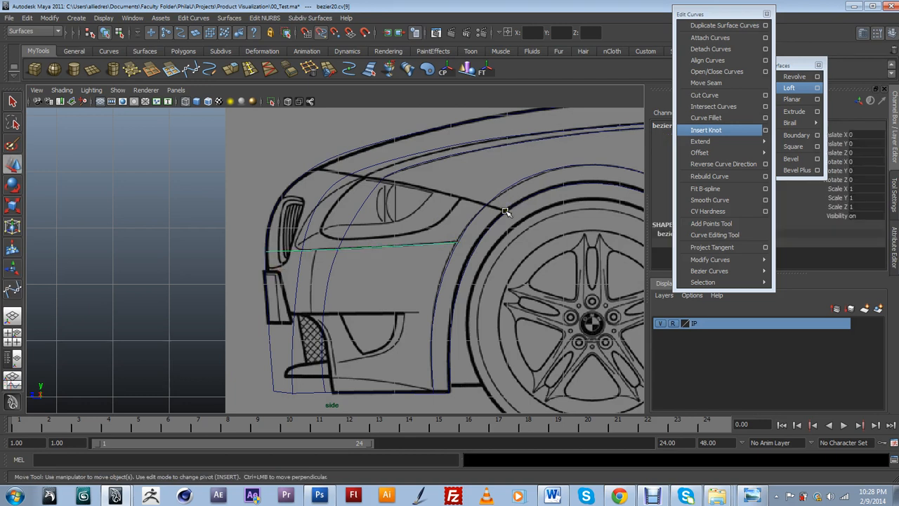
Draw a Bezier curve along the hood seam above the headlight, from the inner wheel arch curve across the intermediate curves to the front centre profile
{"action": "key", "text": "y"}
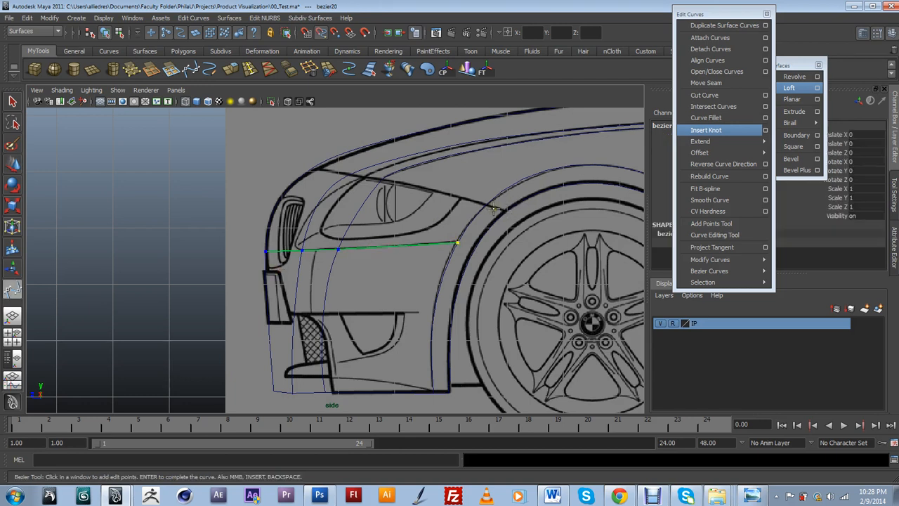
{"action": "left_click", "coordinate": [506, 211]}
{"action": "left_click", "coordinate": [385, 180]}
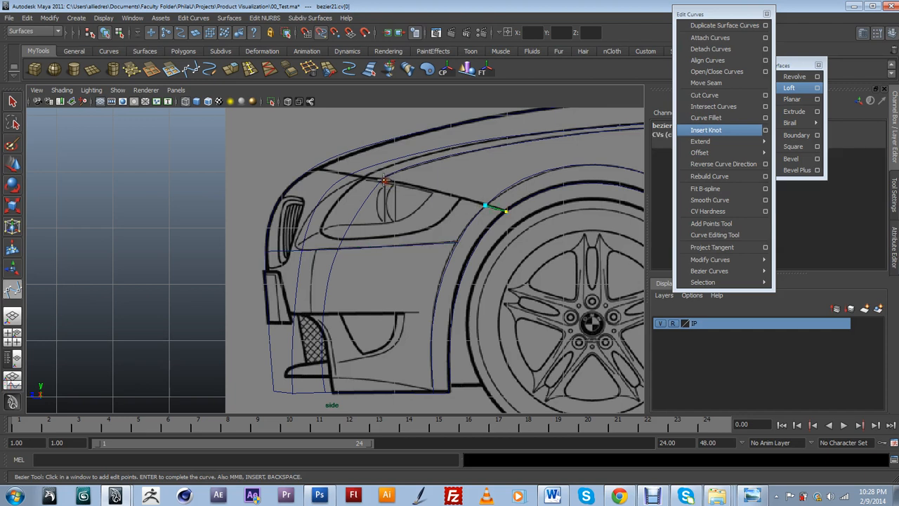
{"action": "left_click", "coordinate": [349, 175]}
{"action": "left_click", "coordinate": [310, 170]}
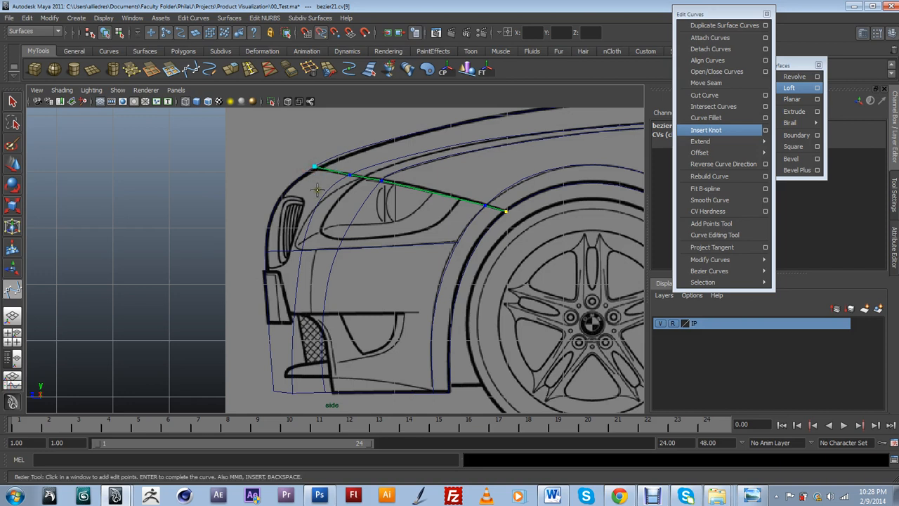
{"action": "key", "text": "w"}
Examine the new front-end curves in perspective from the side, above and front against the blueprints
{"action": "left_click", "coordinate": [405, 259]}
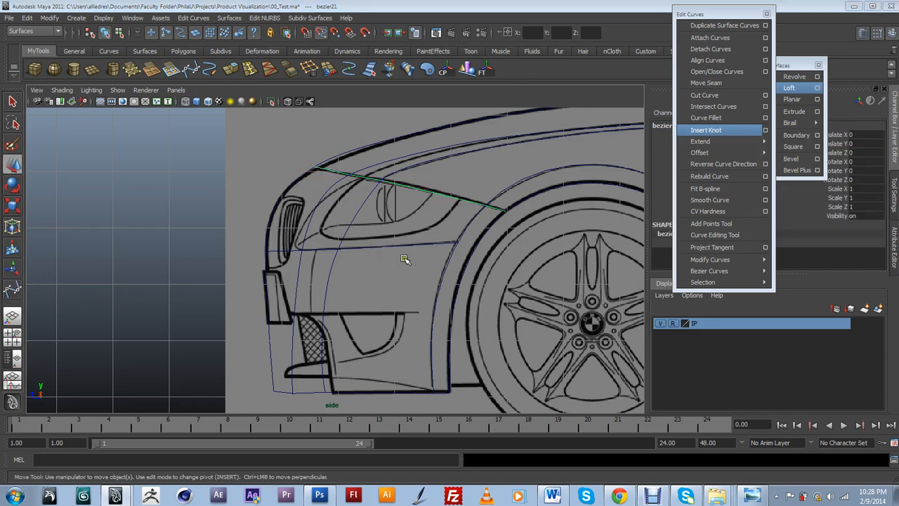
{"action": "key", "text": "space"}
{"action": "left_click_drag", "start_coordinate": [405, 259], "coordinate": [403, 235]}
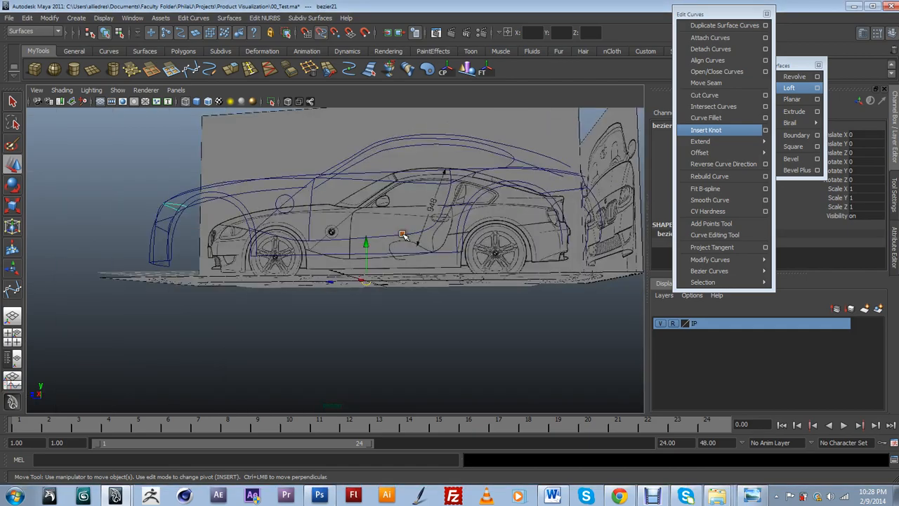
{"action": "scroll", "coordinate": [403, 235], "scroll_direction": "down", "scroll_amount": 3}
{"action": "left_click_drag", "start_coordinate": [391, 286], "coordinate": [239, 263], "text": "alt"}
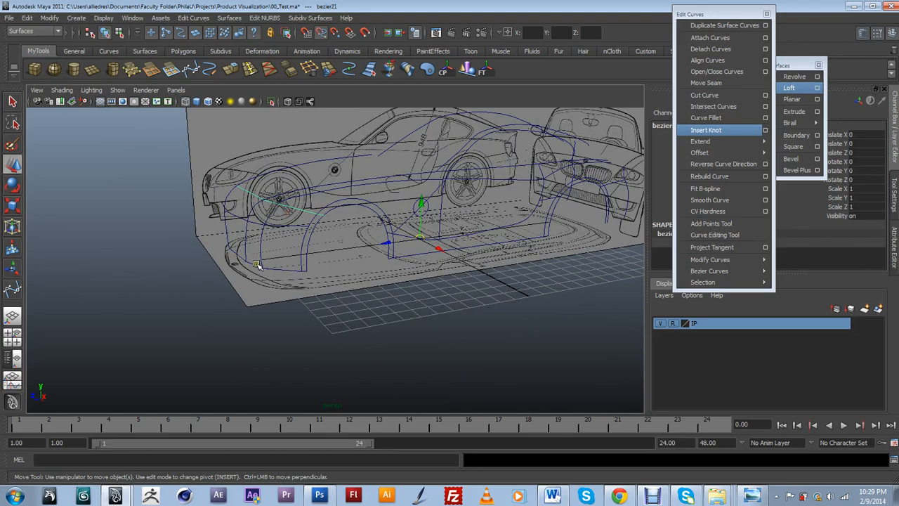
{"action": "left_click_drag", "start_coordinate": [278, 224], "coordinate": [218, 277], "text": "alt"}
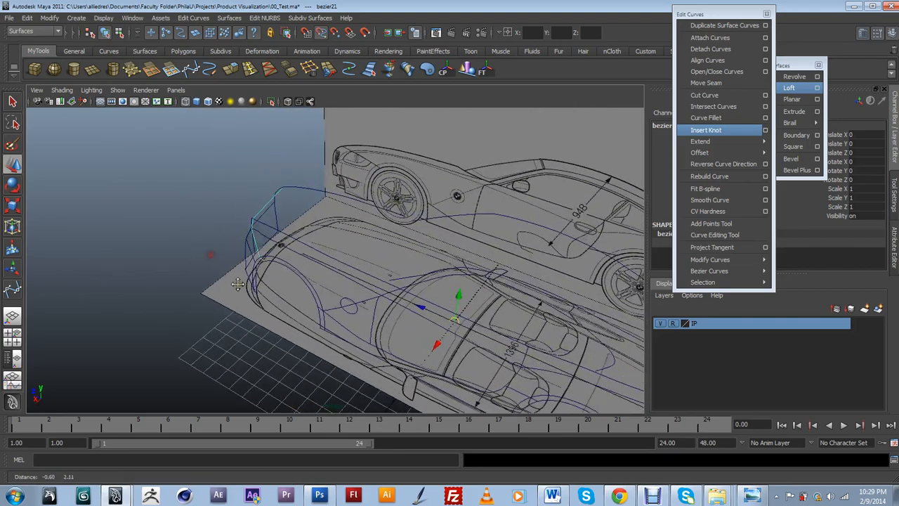
{"action": "right_click_drag", "start_coordinate": [218, 278], "coordinate": [293, 321], "text": "alt"}
{"action": "left_click_drag", "start_coordinate": [293, 321], "coordinate": [344, 347], "text": "alt"}
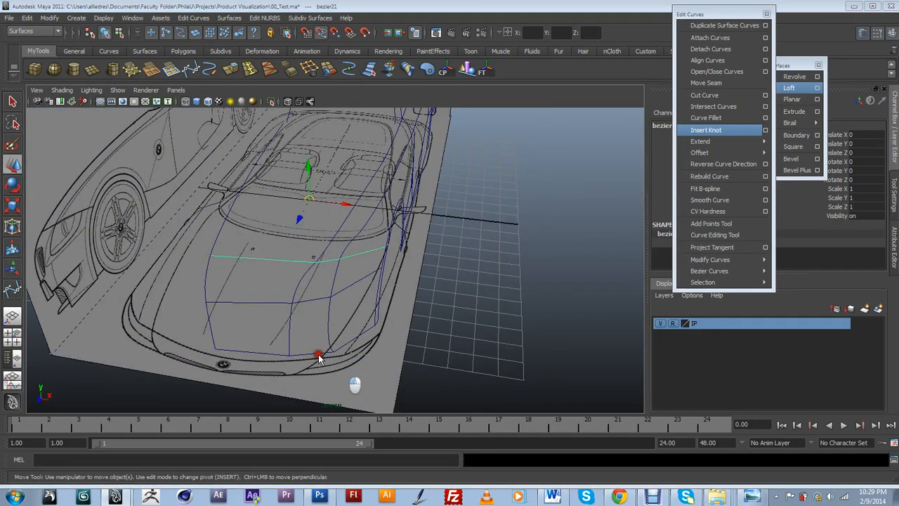
In the top view, mark a curve point on the hood seam curve between the centreline and the first crossing curve
{"action": "key", "text": "space"}
{"action": "key", "text": "space"}
{"action": "scroll", "coordinate": [239, 267], "scroll_direction": "down", "scroll_amount": 2}
{"action": "middle_click_drag", "start_coordinate": [195, 213], "coordinate": [419, 314], "text": "alt"}
{"action": "scroll", "coordinate": [421, 312], "scroll_direction": "up", "scroll_amount": 4}
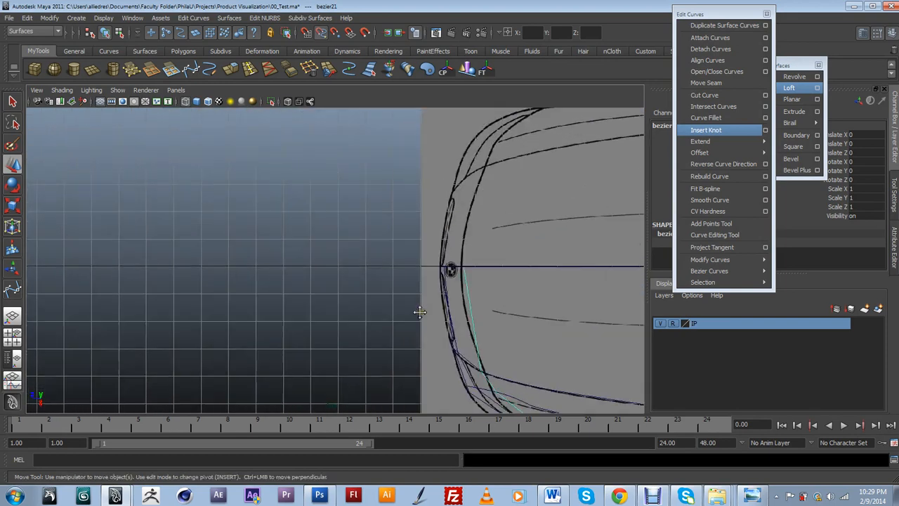
{"action": "middle_click_drag", "start_coordinate": [537, 378], "coordinate": [422, 271], "text": "alt"}
{"action": "scroll", "coordinate": [425, 272], "scroll_direction": "up", "scroll_amount": 2}
{"action": "middle_click_drag", "start_coordinate": [485, 356], "coordinate": [412, 316], "text": "alt"}
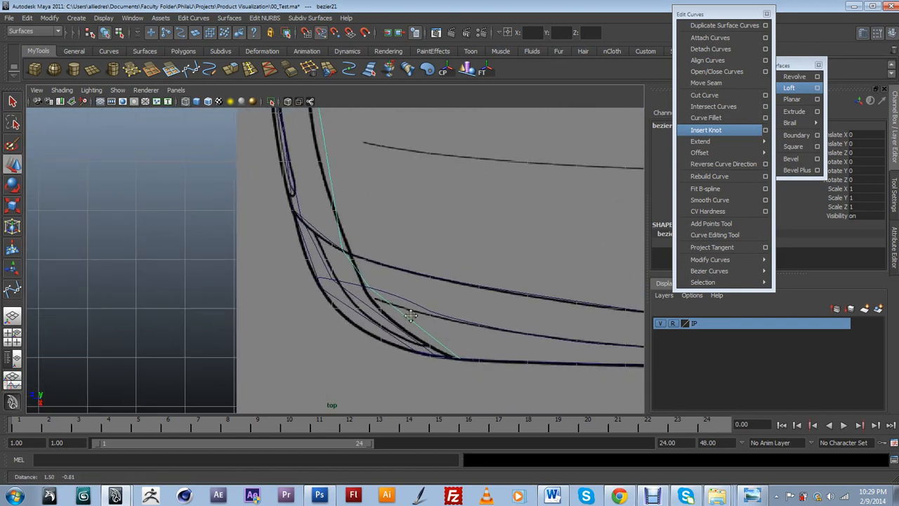
{"action": "middle_click_drag", "start_coordinate": [377, 258], "coordinate": [391, 355], "text": "alt"}
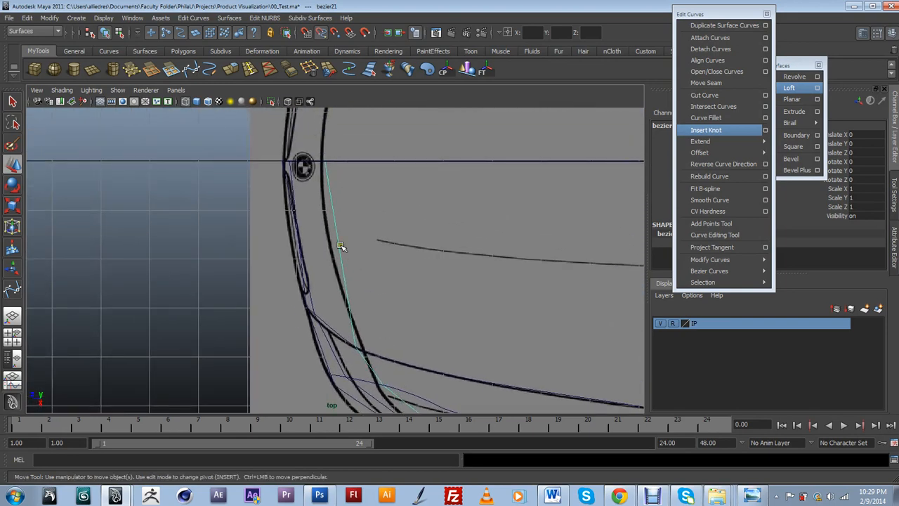
{"action": "right_click", "coordinate": [341, 245]}
{"action": "right_click_drag", "start_coordinate": [340, 246], "coordinate": [343, 219]}
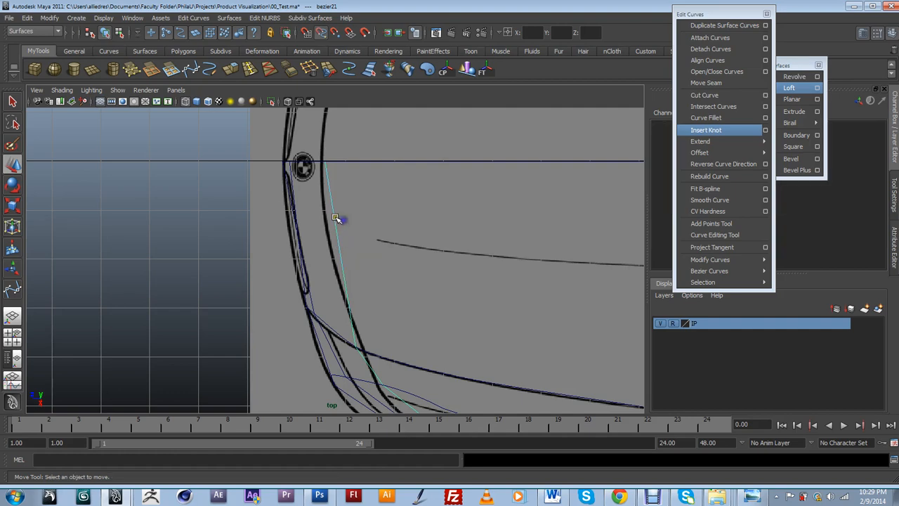
{"action": "left_click", "coordinate": [340, 242]}
Mark two more curve points on the outer half of the hood seam curve and insert knots at all three marks
{"action": "scroll", "coordinate": [377, 281], "scroll_direction": "down", "scroll_amount": 3}
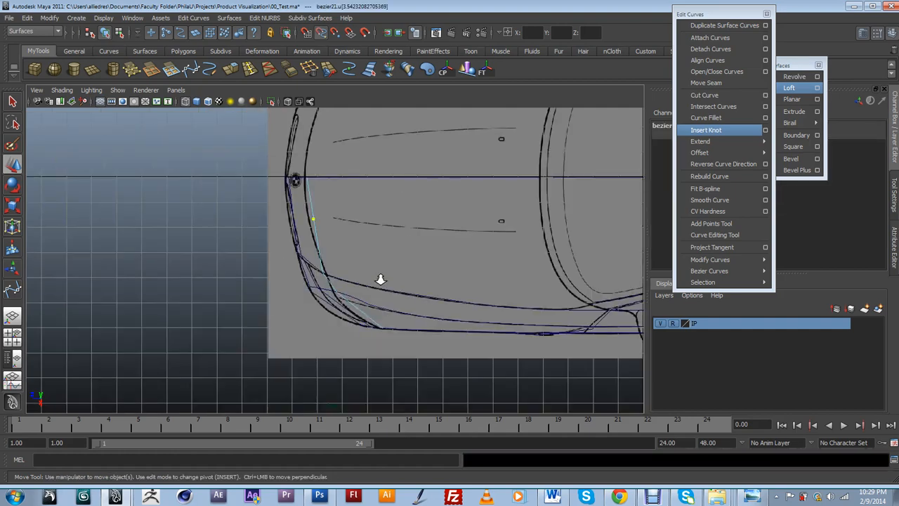
{"action": "middle_click_drag", "start_coordinate": [377, 281], "coordinate": [441, 311], "text": "alt"}
{"action": "scroll", "coordinate": [441, 311], "scroll_direction": "up", "scroll_amount": 4}
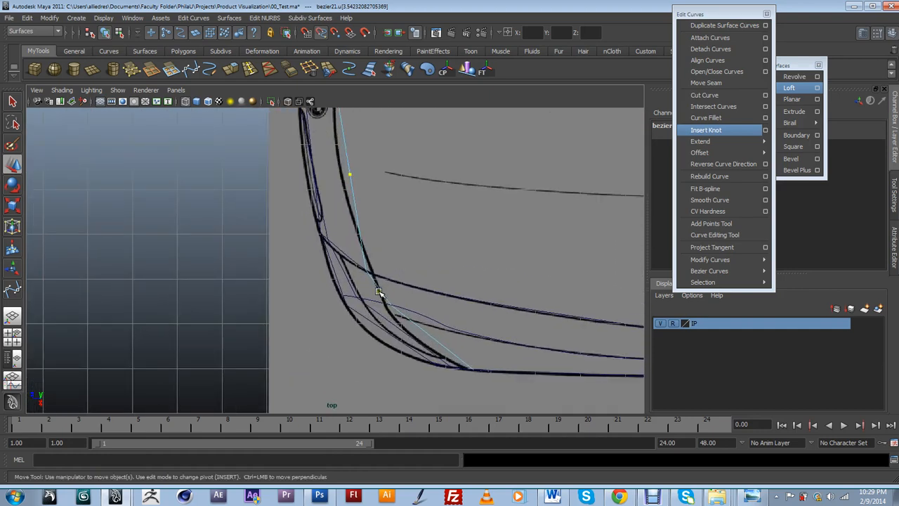
{"action": "left_click", "coordinate": [379, 290]}
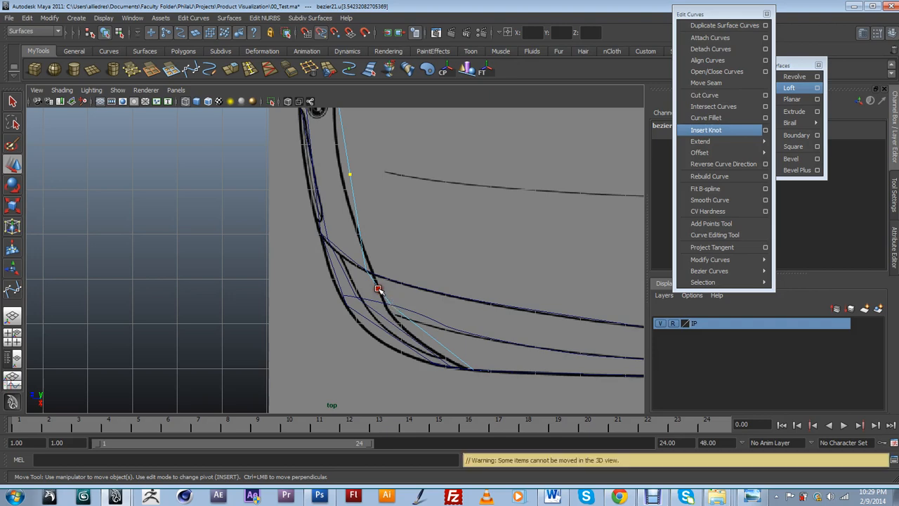
{"action": "left_click", "coordinate": [428, 334]}
{"action": "scroll", "coordinate": [424, 316], "scroll_direction": "down", "scroll_amount": 8}
{"action": "scroll", "coordinate": [393, 266], "scroll_direction": "up", "scroll_amount": 6}
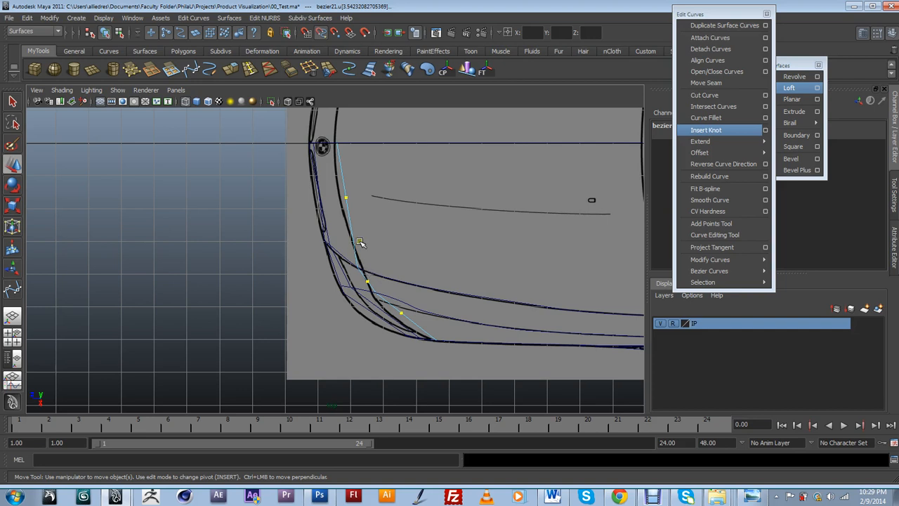
{"action": "left_click", "coordinate": [706, 130]}
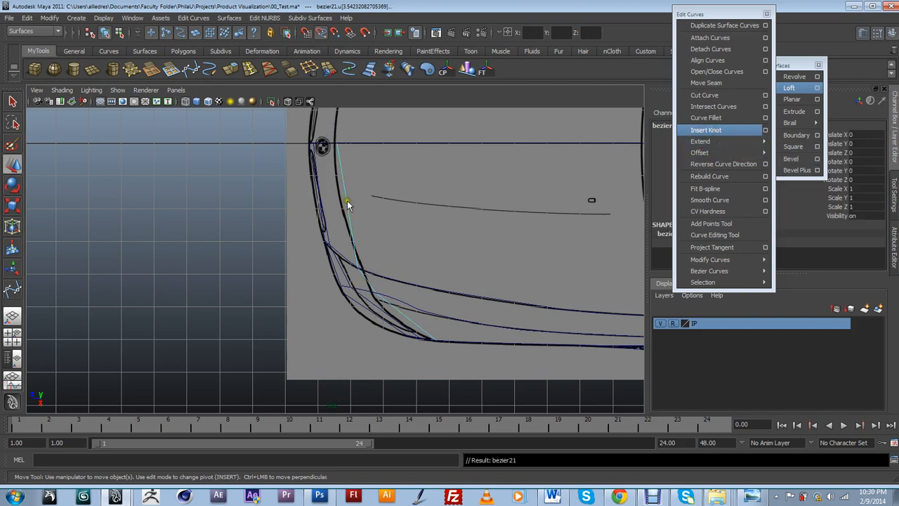
Show the hood seam curve's control vertices and move the inserted vertex nearest the centreline onto the top-view hood outline
{"action": "right_click_drag", "start_coordinate": [346, 200], "coordinate": [311, 201]}
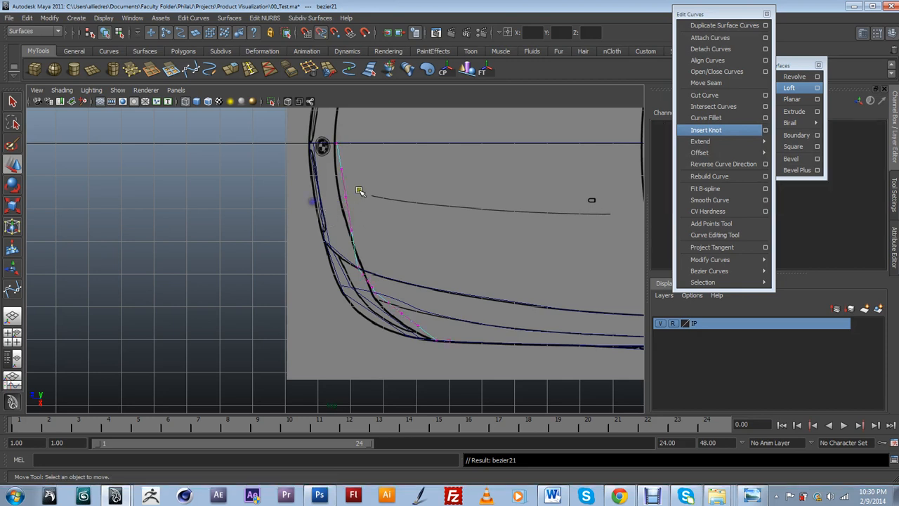
{"action": "left_click", "coordinate": [324, 200]}
{"action": "mouse_move", "coordinate": [318, 197]}
{"action": "left_mouse_down"}
{"action": "mouse_move", "coordinate": [310, 197]}
{"action": "mouse_move", "coordinate": [320, 201]}
{"action": "left_mouse_up"}
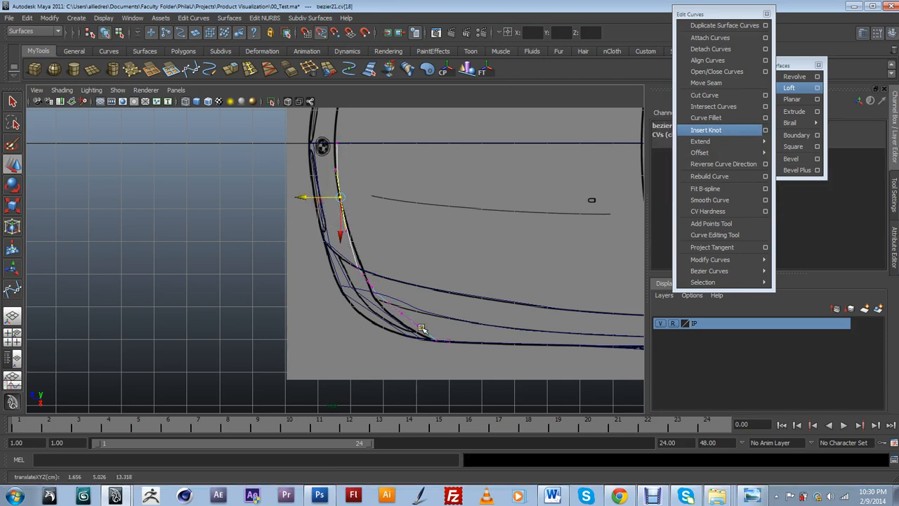
Shift the hood seam curve's vertices at and just beyond the first crossing curve towards the blueprint outline
{"action": "scroll", "coordinate": [423, 327], "scroll_direction": "up", "scroll_amount": 3}
{"action": "left_click", "coordinate": [369, 272]}
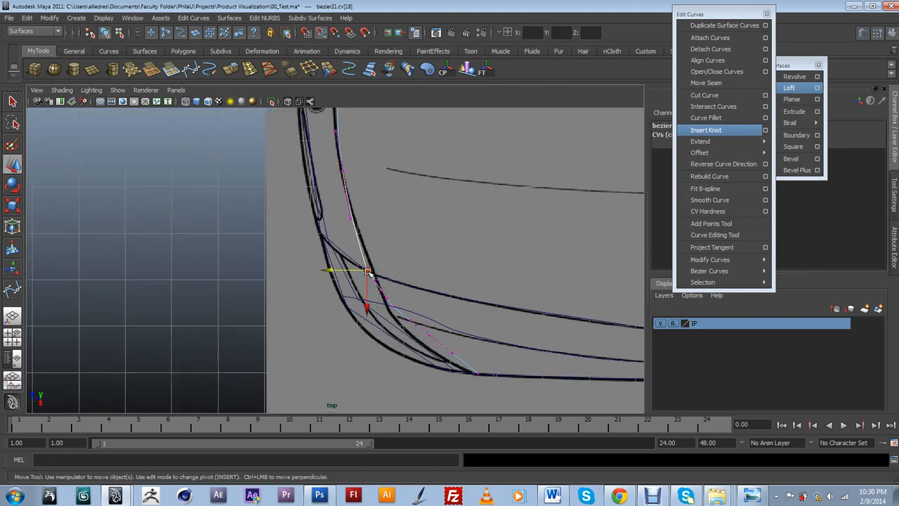
{"action": "left_click", "coordinate": [351, 256]}
{"action": "left_click_drag", "start_coordinate": [367, 271], "coordinate": [392, 304]}
{"action": "scroll", "coordinate": [405, 287], "scroll_direction": "up", "scroll_amount": 2}
{"action": "scroll", "coordinate": [405, 287], "scroll_direction": "down", "scroll_amount": 5}
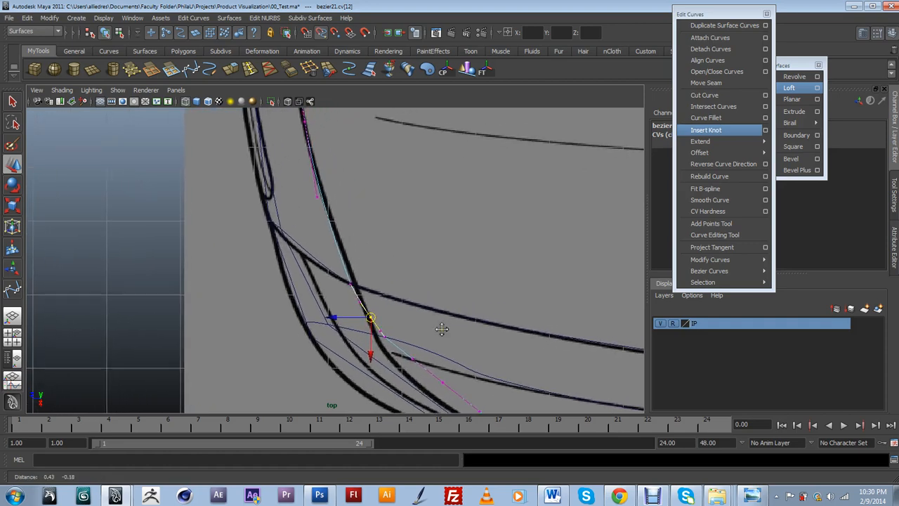
Turn off curve snapping and move the hood seam curve's outermost inserted vertex onto the outline near the wheel arch
{"action": "left_click", "coordinate": [323, 35]}
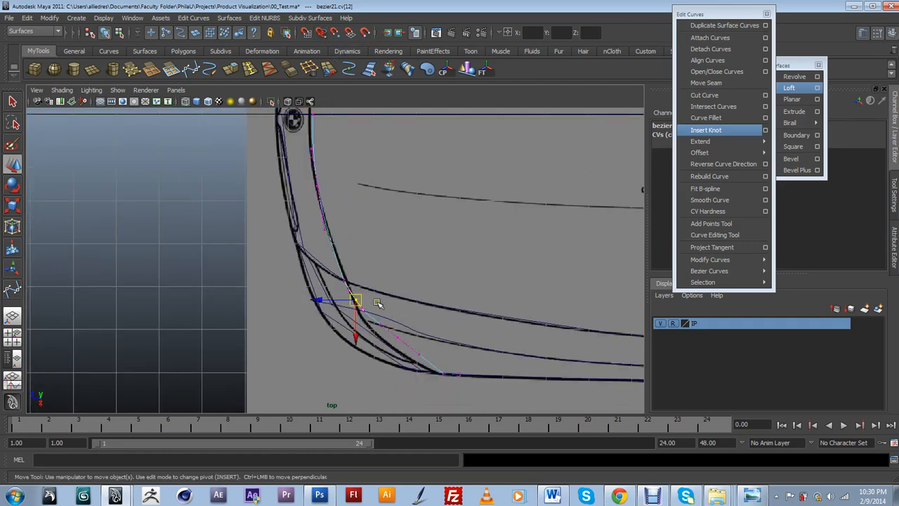
{"action": "middle_click_drag", "start_coordinate": [385, 357], "coordinate": [360, 304], "text": "alt"}
{"action": "scroll", "coordinate": [361, 305], "scroll_direction": "up", "scroll_amount": 4}
{"action": "scroll", "coordinate": [373, 311], "scroll_direction": "down", "scroll_amount": 6}
{"action": "scroll", "coordinate": [376, 313], "scroll_direction": "up", "scroll_amount": 3}
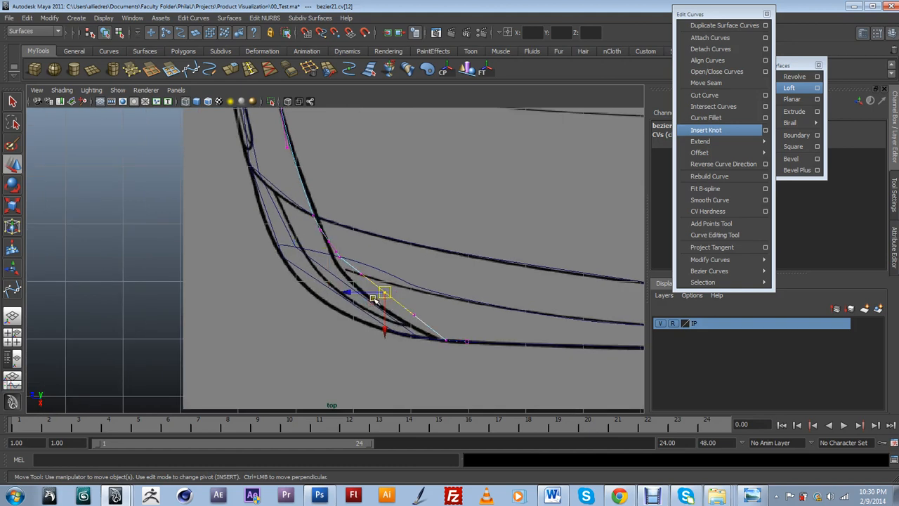
{"action": "mouse_move", "coordinate": [384, 293]}
{"action": "left_mouse_down"}
{"action": "mouse_move", "coordinate": [363, 312]}
{"action": "mouse_move", "coordinate": [375, 303]}
{"action": "left_mouse_up"}
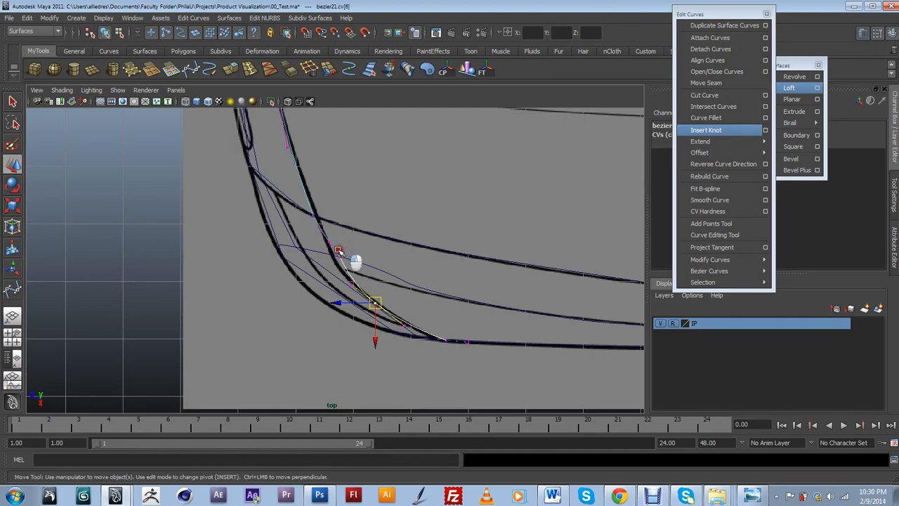
Delete the inserted hood seam vertex between the two crossing curves after trying a small move
{"action": "left_click", "coordinate": [341, 249]}
{"action": "left_click_drag", "start_coordinate": [333, 261], "coordinate": [343, 258]}
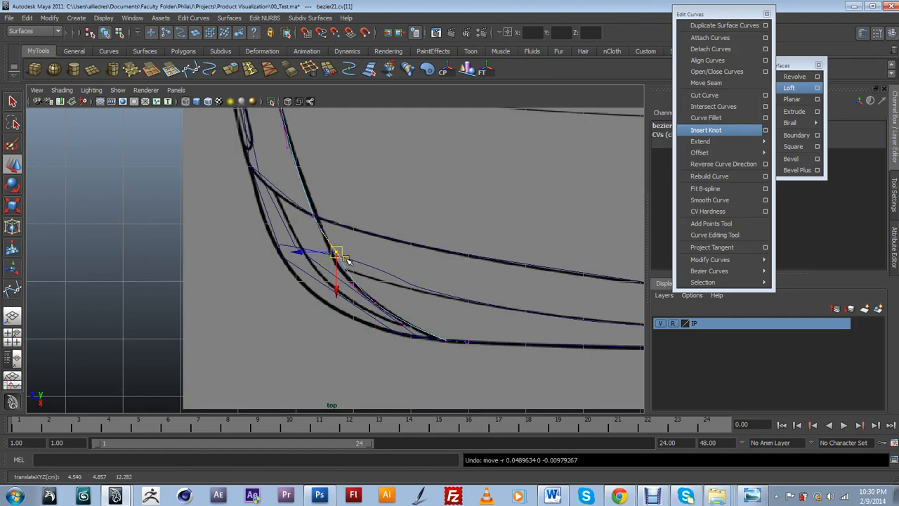
{"action": "scroll", "coordinate": [340, 258], "scroll_direction": "up", "scroll_amount": 5}
{"action": "scroll", "coordinate": [363, 246], "scroll_direction": "down", "scroll_amount": 3}
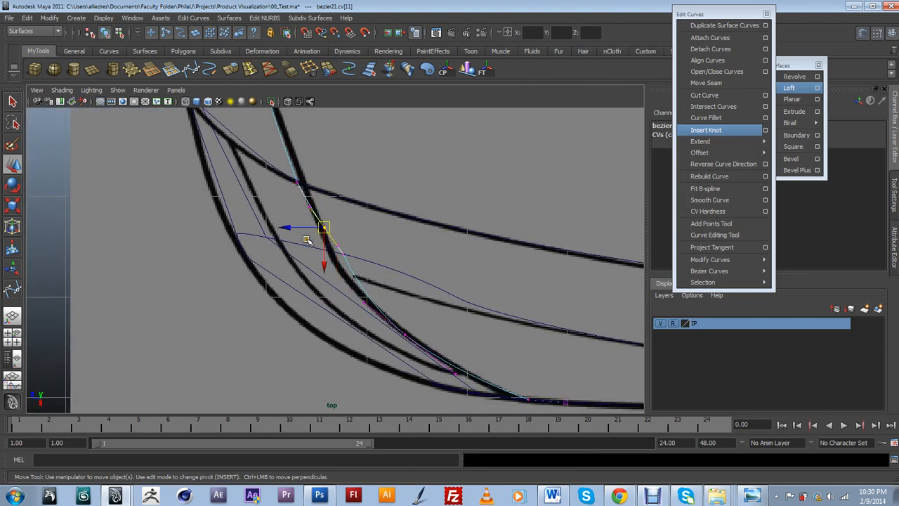
{"action": "left_click", "coordinate": [307, 239]}
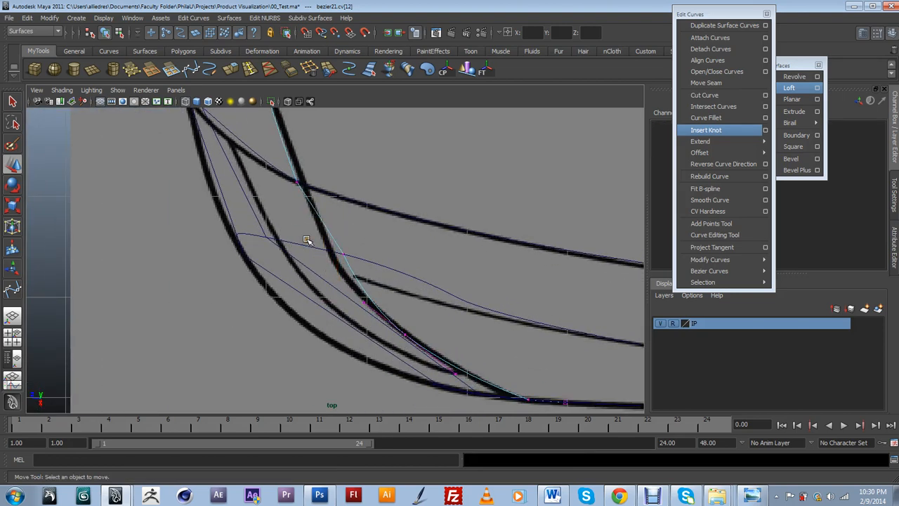
Slide the hood seam curve's vertices at both crossing curves along those curves onto the top-view outline
{"action": "left_click", "coordinate": [341, 256]}
{"action": "key", "text": "c"}
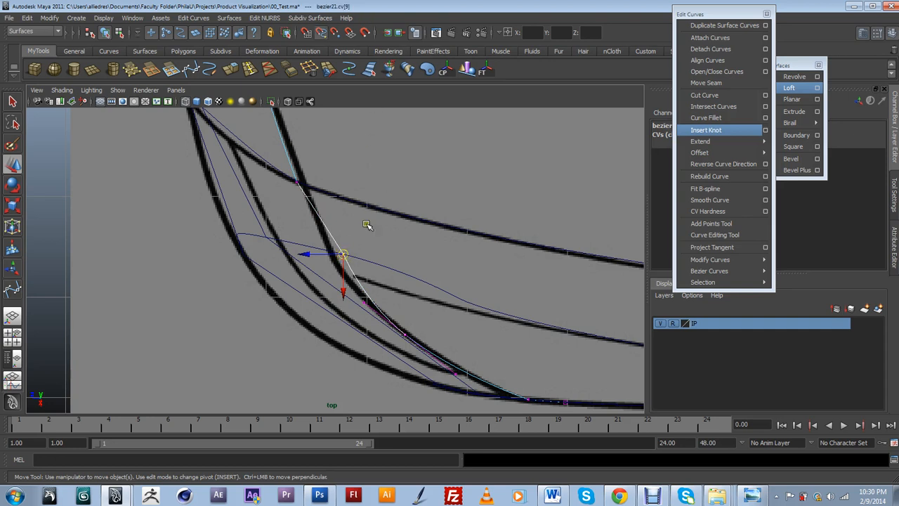
{"action": "left_click_drag", "start_coordinate": [342, 253], "coordinate": [344, 261]}
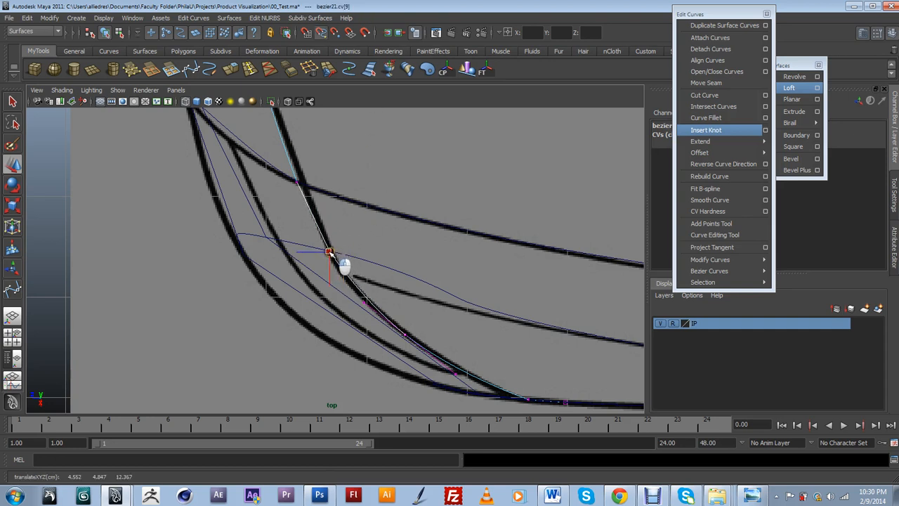
{"action": "left_click", "coordinate": [298, 180]}
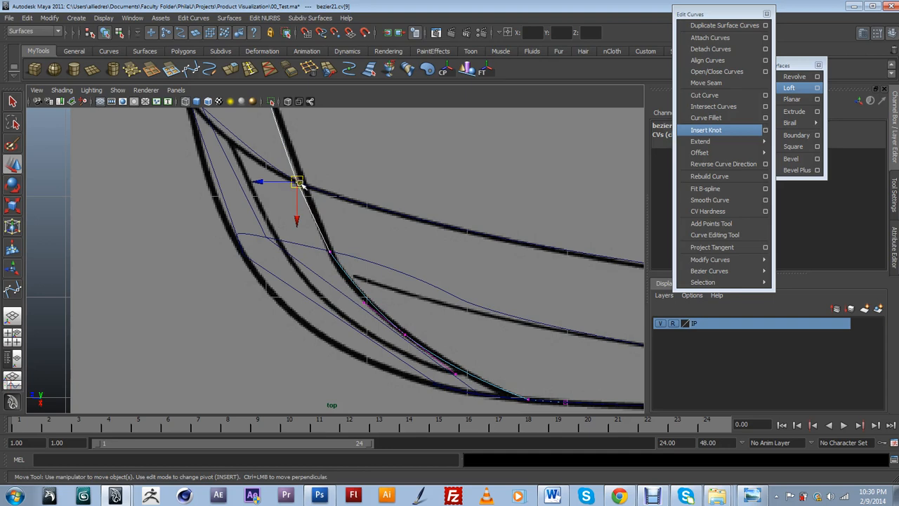
{"action": "scroll", "coordinate": [365, 246], "scroll_direction": "down", "scroll_amount": 5}
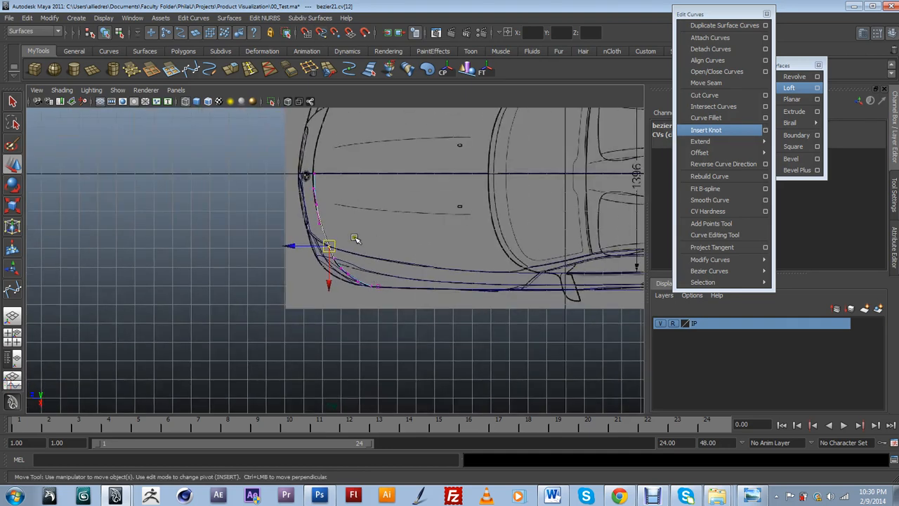
{"action": "scroll", "coordinate": [336, 205], "scroll_direction": "up", "scroll_amount": 5}
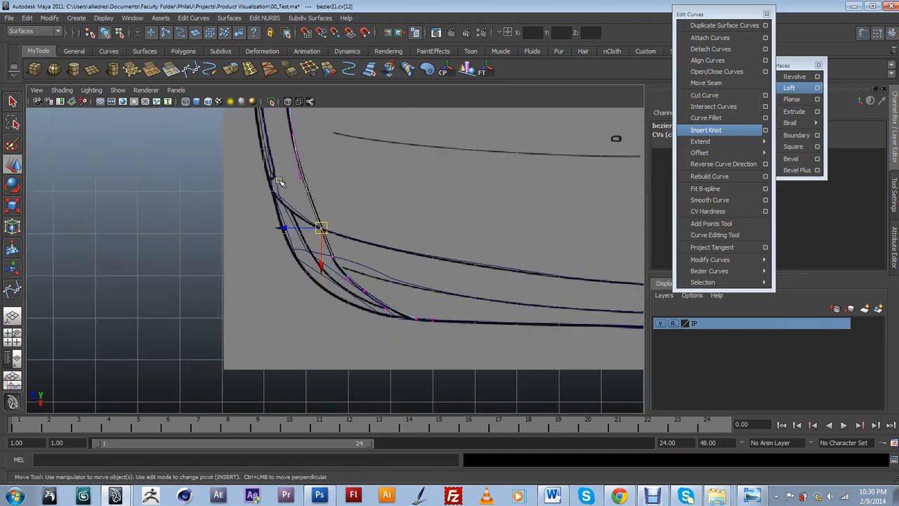
Mark three curve points along the headlight crease curve, one between each pair of crossings, and insert knots there
{"action": "key", "text": "F8"}
{"action": "scroll", "coordinate": [320, 218], "scroll_direction": "down", "scroll_amount": 3}
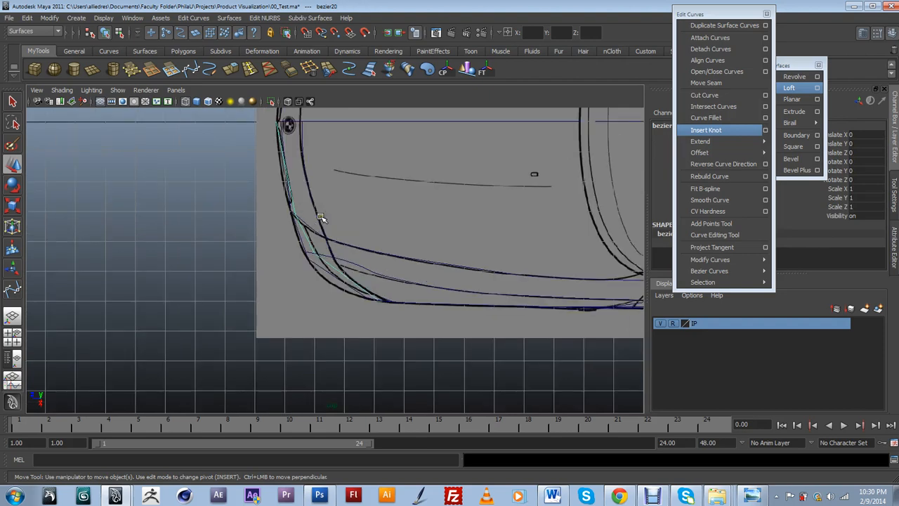
{"action": "scroll", "coordinate": [320, 218], "scroll_direction": "up", "scroll_amount": 3}
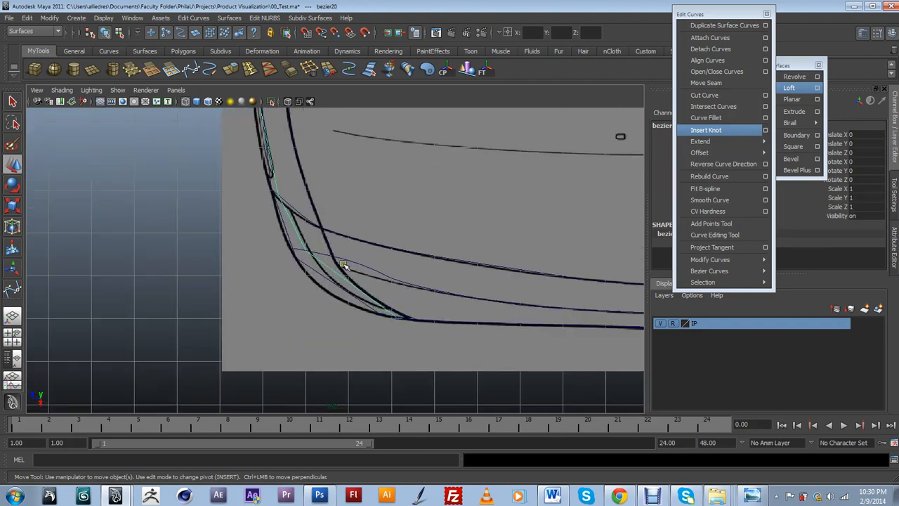
{"action": "middle_click_drag", "start_coordinate": [376, 240], "coordinate": [463, 327], "text": "alt"}
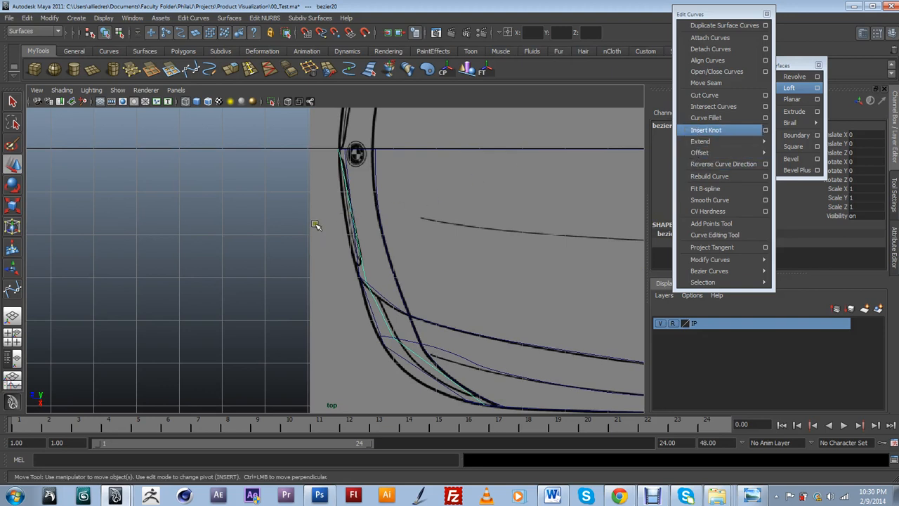
{"action": "left_click", "coordinate": [352, 208]}
{"action": "left_click", "coordinate": [354, 222]}
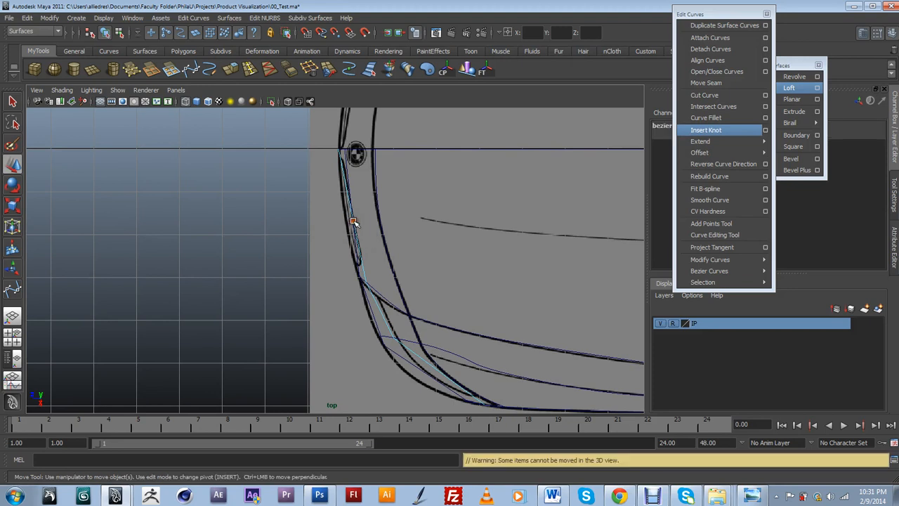
{"action": "left_click", "coordinate": [383, 316], "text": "shift"}
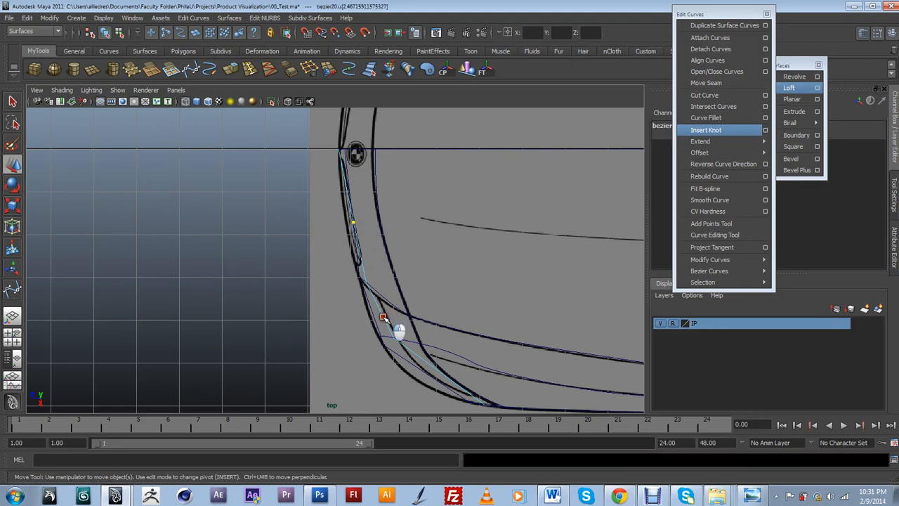
{"action": "left_click", "coordinate": [443, 373], "text": "shift"}
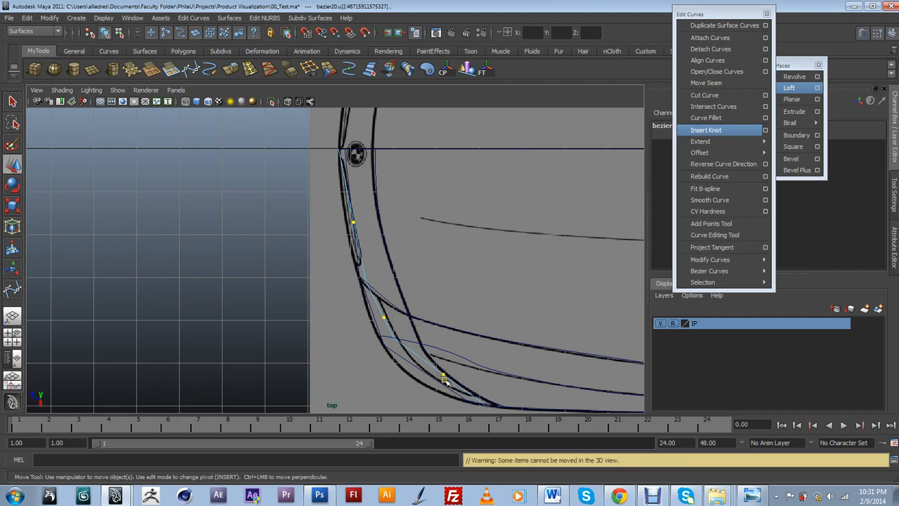
{"action": "left_click", "coordinate": [704, 131]}
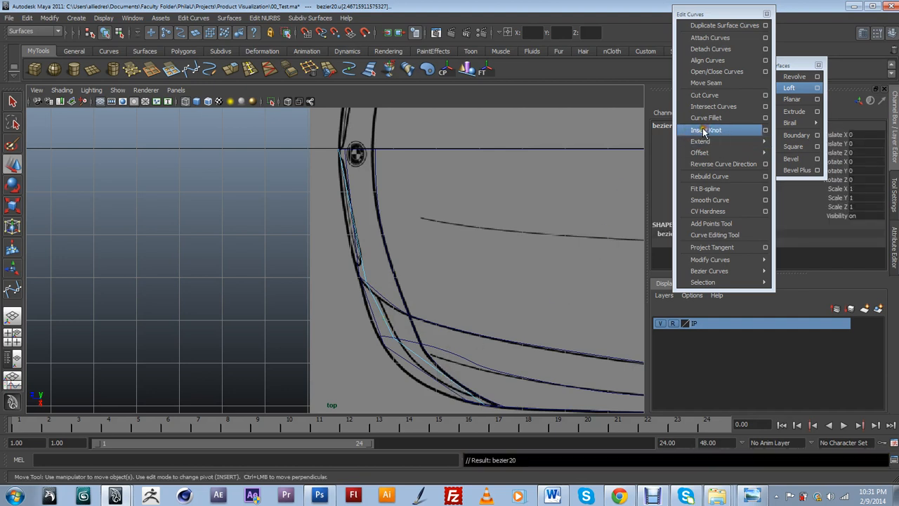
Show the crease curve's control vertices and move the inserted vertex nearest the centreline onto the front bumper outline
{"action": "left_click", "coordinate": [354, 223]}
{"action": "left_click", "coordinate": [317, 223]}
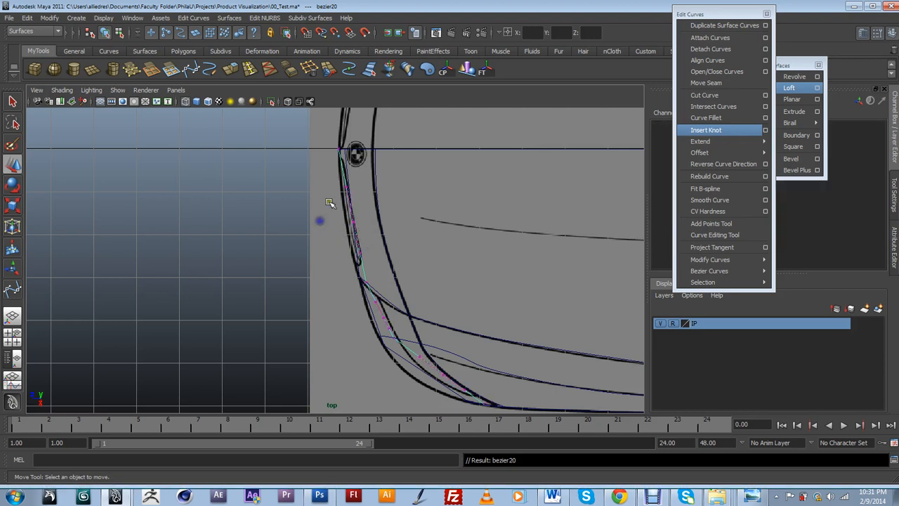
{"action": "left_click", "coordinate": [341, 152]}
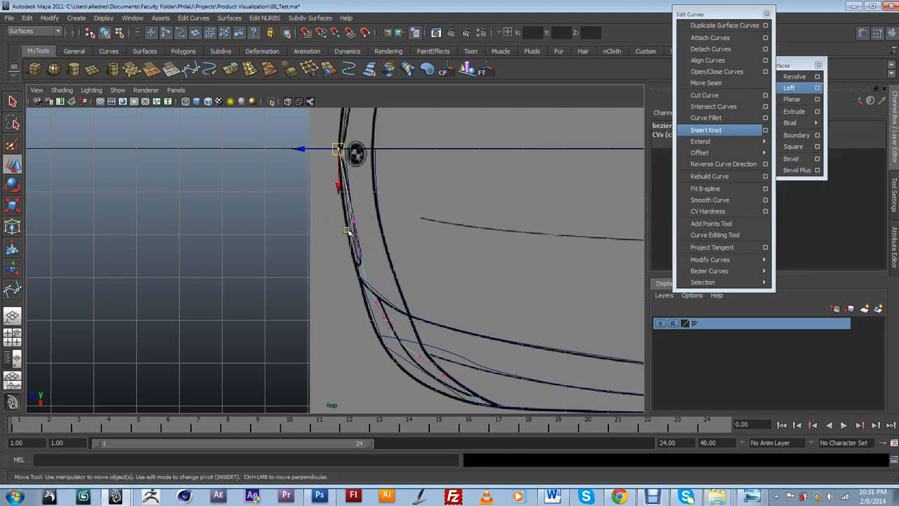
{"action": "left_click", "coordinate": [354, 224]}
{"action": "left_click", "coordinate": [352, 223]}
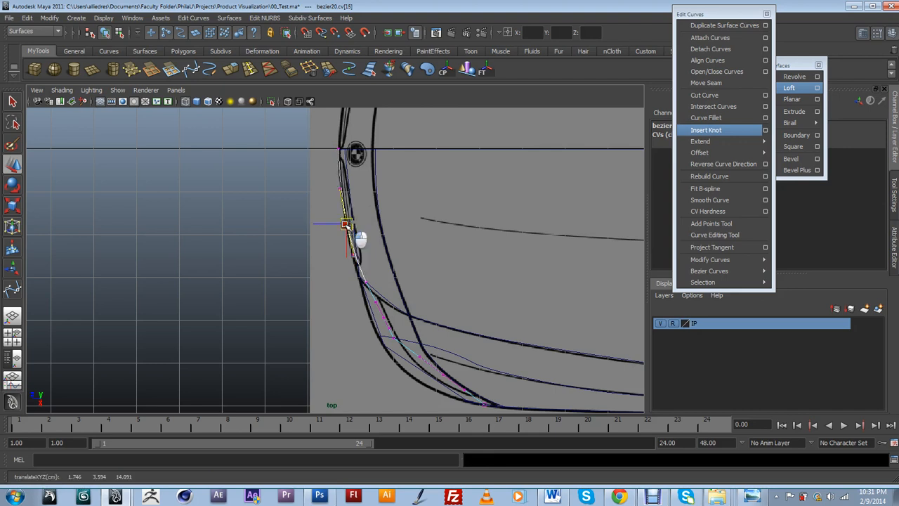
{"action": "left_click_drag", "start_coordinate": [345, 223], "coordinate": [347, 227]}
Try to move one of the headlight crease curve's tangent handles beside the headlight toward the top-view outline
{"action": "left_click", "coordinate": [384, 319]}
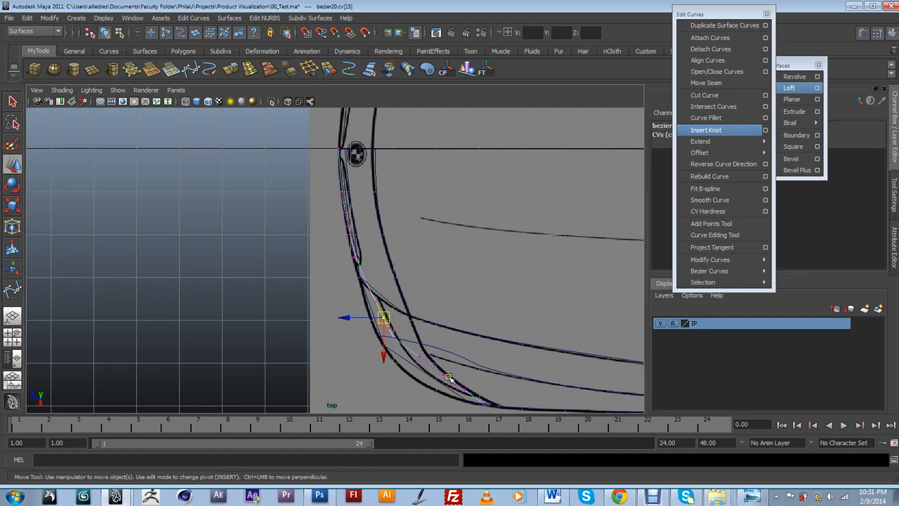
{"action": "scroll", "coordinate": [447, 378], "scroll_direction": "up", "scroll_amount": 1}
{"action": "middle_click_drag", "start_coordinate": [484, 374], "coordinate": [411, 311], "text": "alt"}
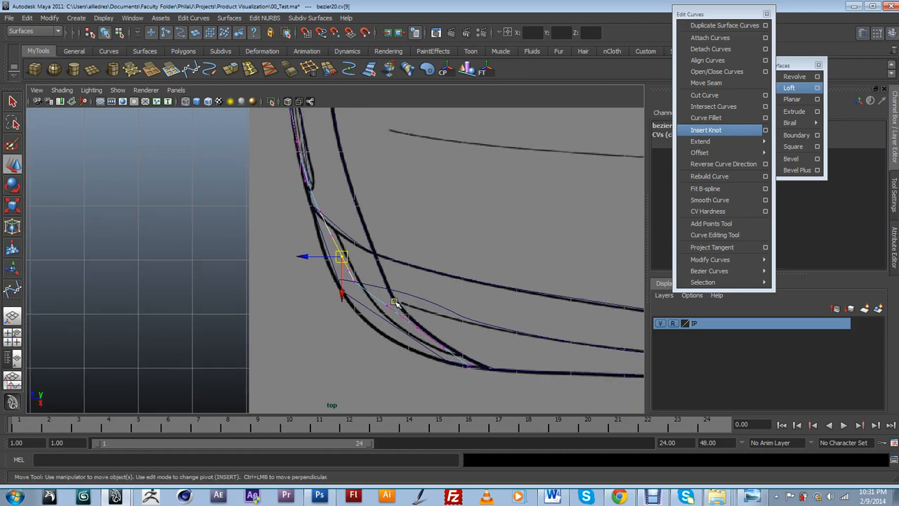
{"action": "left_click", "coordinate": [380, 315]}
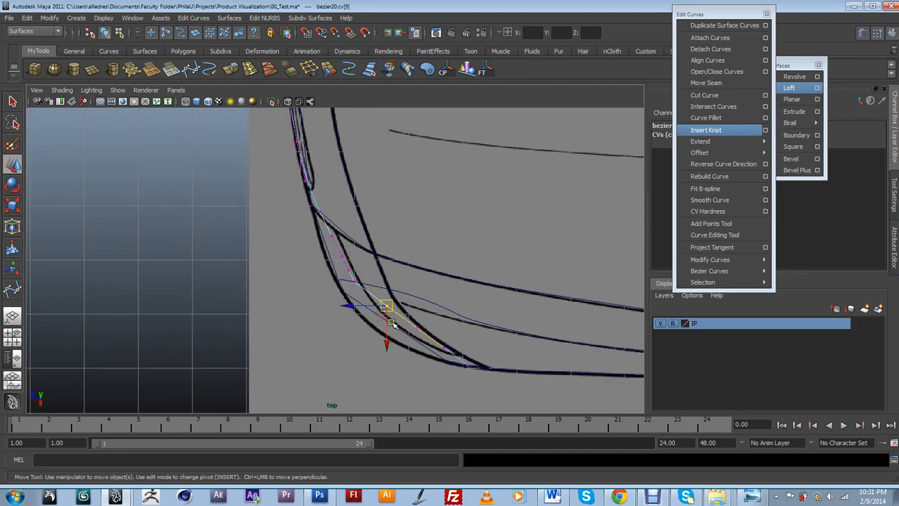
{"action": "mouse_move", "coordinate": [390, 307]}
{"action": "left_mouse_down"}
{"action": "mouse_move", "coordinate": [394, 326]}
{"action": "mouse_move", "coordinate": [392, 319]}
{"action": "left_mouse_up"}
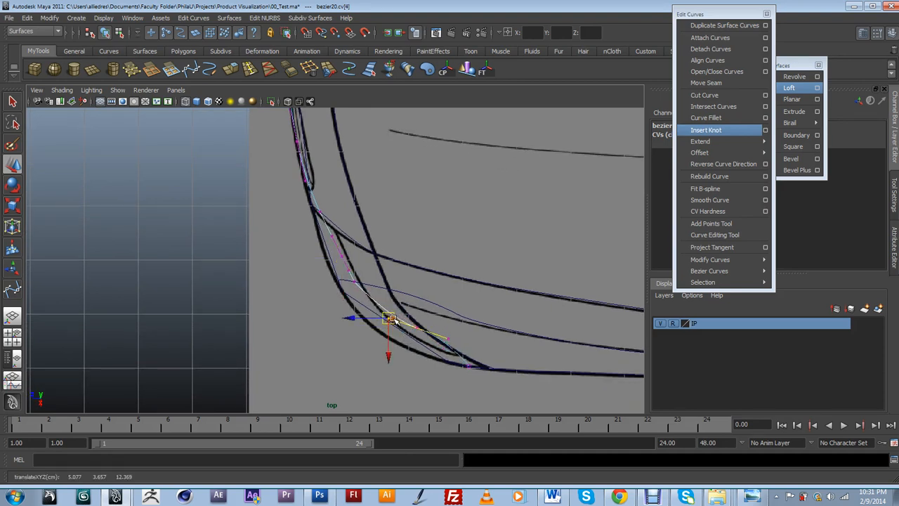
{"action": "key", "text": "ctrl+z"}
Show the crease curve's control vertices again, move the outermost inserted vertex onto the headlight outline and adjust the tangent handle near the hood seam
{"action": "left_click", "coordinate": [421, 329]}
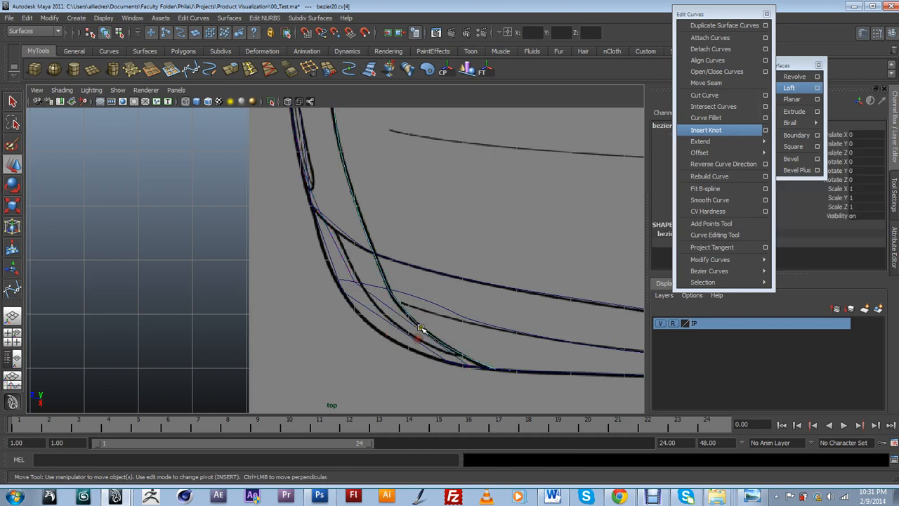
{"action": "left_click", "coordinate": [406, 320]}
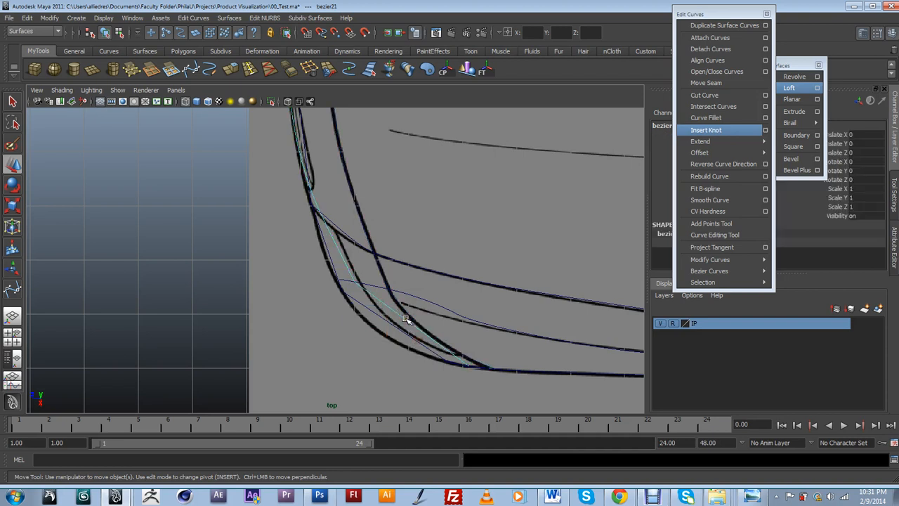
{"action": "right_click_drag", "start_coordinate": [420, 328], "coordinate": [375, 321]}
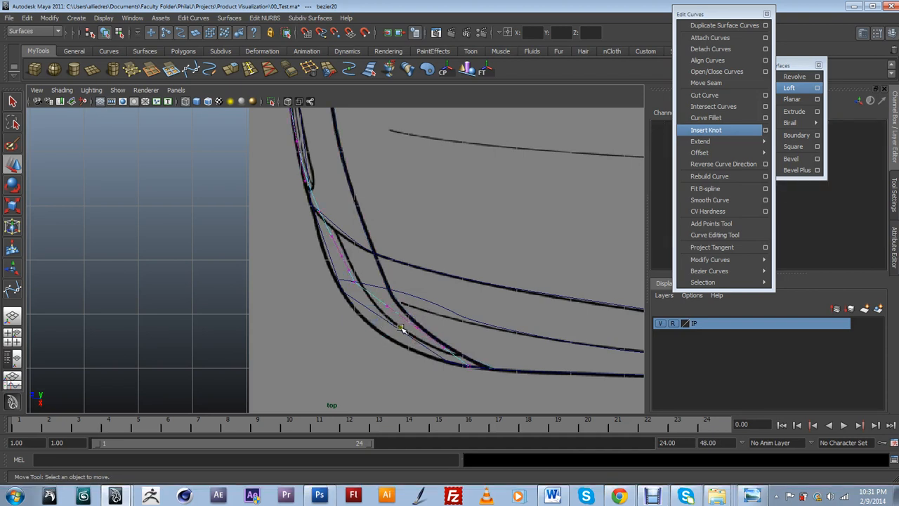
{"action": "left_click", "coordinate": [407, 327]}
{"action": "left_click_drag", "start_coordinate": [413, 336], "coordinate": [409, 330]}
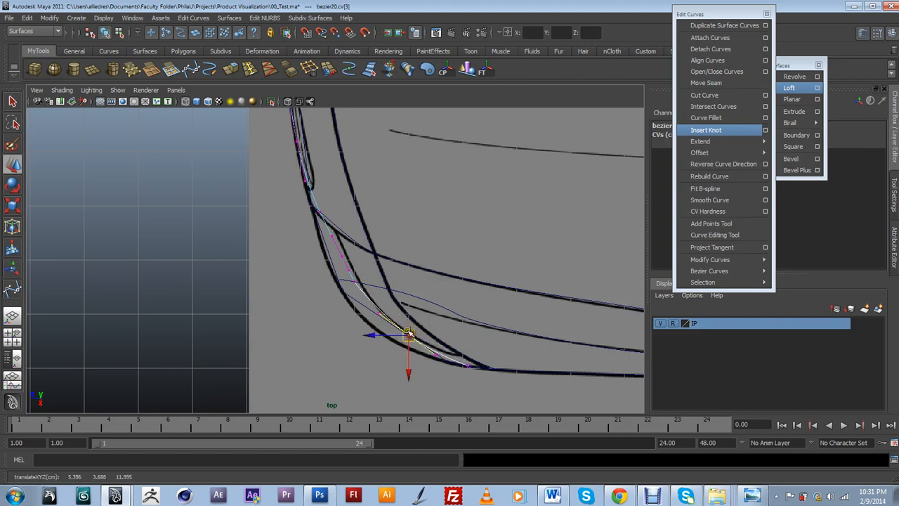
{"action": "left_click", "coordinate": [336, 232]}
{"action": "left_click_drag", "start_coordinate": [336, 234], "coordinate": [331, 234]}
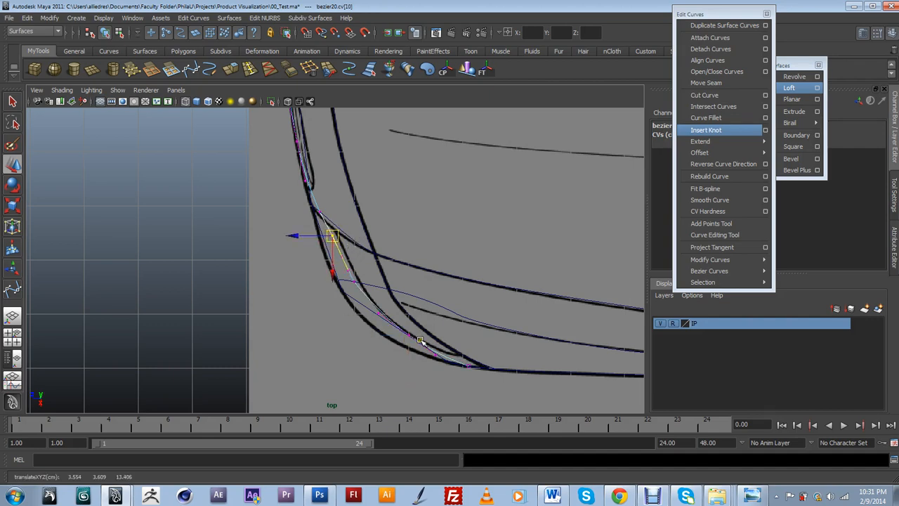
{"action": "scroll", "coordinate": [358, 305], "scroll_direction": "down", "scroll_amount": 2}
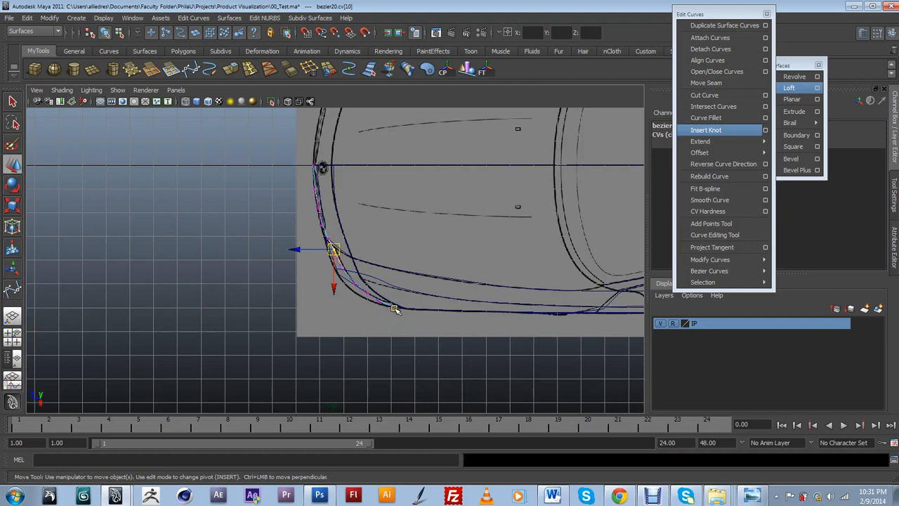
Examine the front-end curves in perspective from several angles against the side and top blueprints
{"action": "left_click", "coordinate": [367, 292]}
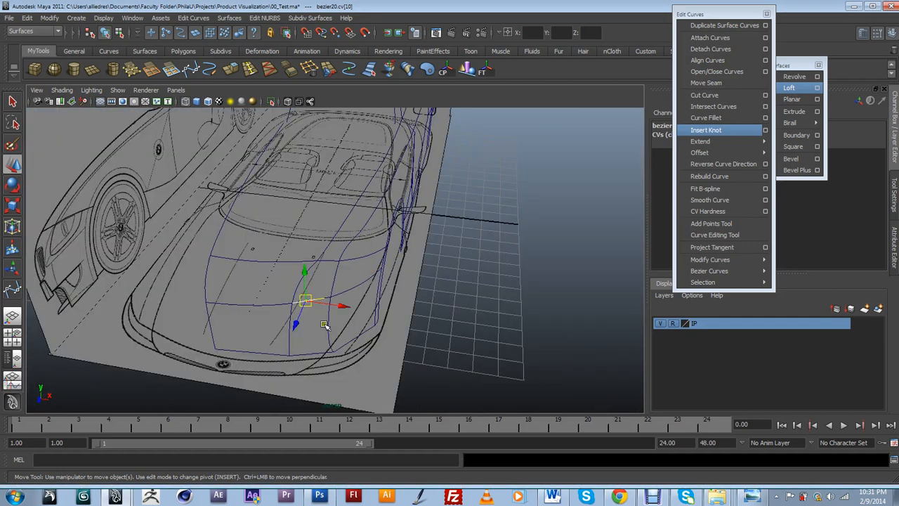
{"action": "left_click", "coordinate": [490, 304]}
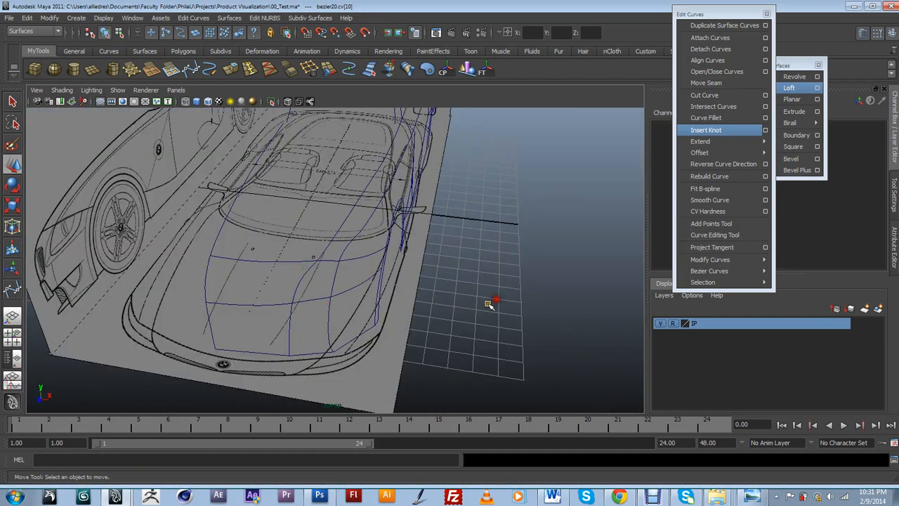
{"action": "right_click_drag", "start_coordinate": [434, 342], "coordinate": [400, 333], "text": "alt"}
{"action": "left_click_drag", "start_coordinate": [400, 333], "coordinate": [353, 309], "text": "alt"}
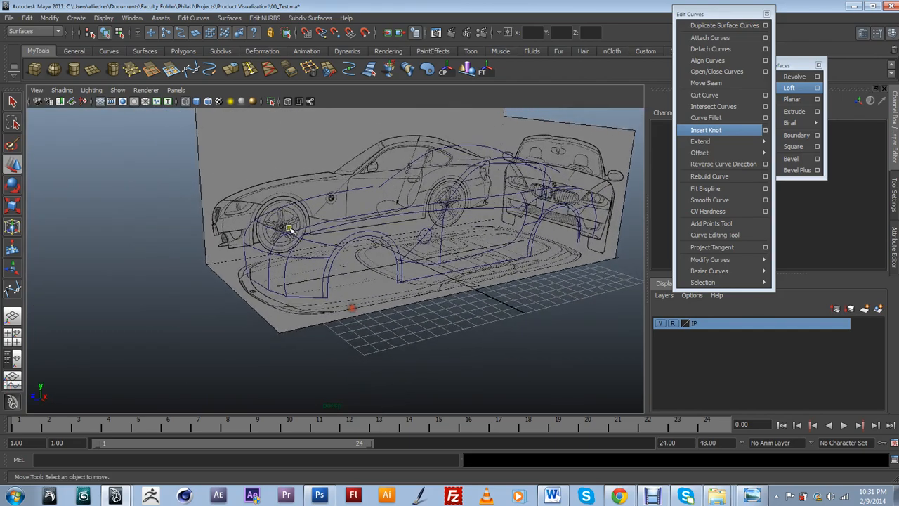
{"action": "left_click_drag", "start_coordinate": [288, 227], "coordinate": [247, 247], "text": "alt"}
{"action": "right_click_drag", "start_coordinate": [247, 247], "coordinate": [297, 246], "text": "alt"}
{"action": "left_click_drag", "start_coordinate": [288, 247], "coordinate": [251, 190], "text": "alt"}
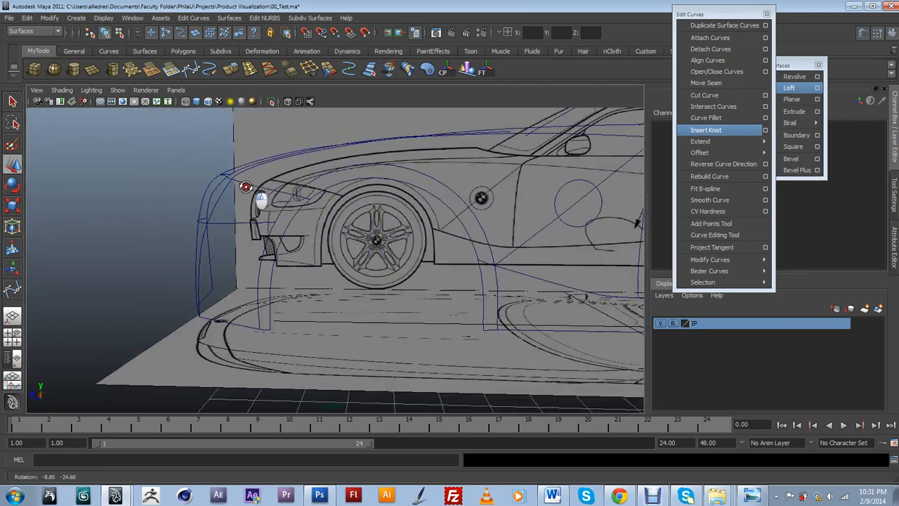
{"action": "left_click_drag", "start_coordinate": [227, 327], "coordinate": [271, 315], "text": "alt"}
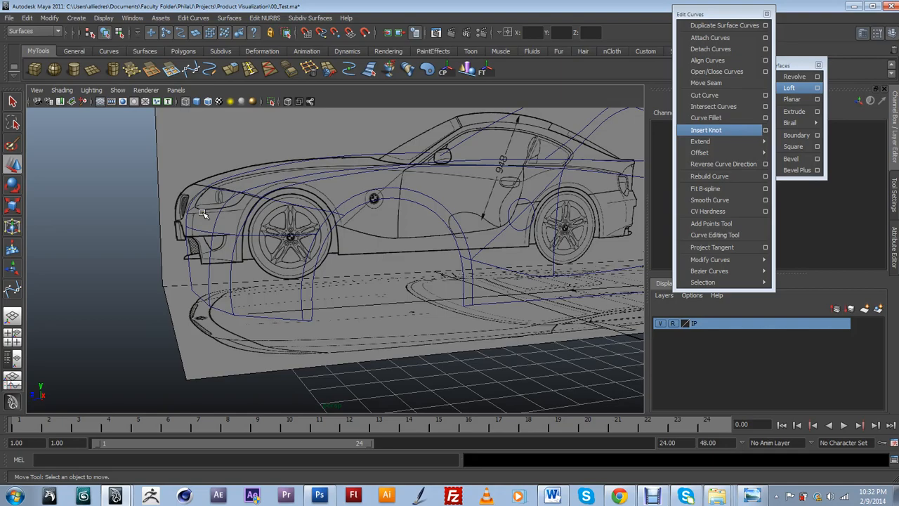
{"action": "left_click_drag", "start_coordinate": [200, 222], "coordinate": [237, 263], "text": "alt"}
{"action": "right_click_drag", "start_coordinate": [237, 263], "coordinate": [372, 264], "text": "alt"}
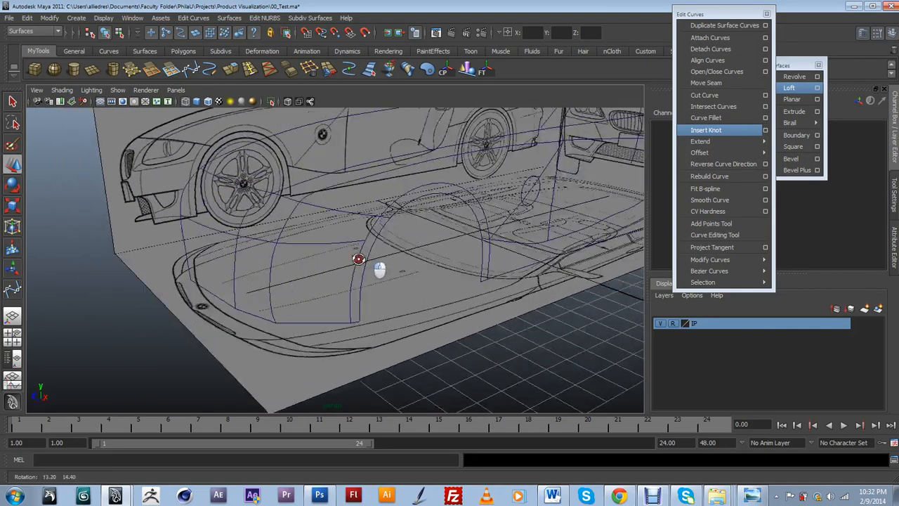
{"action": "middle_click_drag", "start_coordinate": [373, 264], "coordinate": [346, 261], "text": "alt"}
{"action": "right_click_drag", "start_coordinate": [346, 261], "coordinate": [382, 288], "text": "alt"}
{"action": "left_click_drag", "start_coordinate": [381, 288], "coordinate": [385, 305], "text": "alt"}
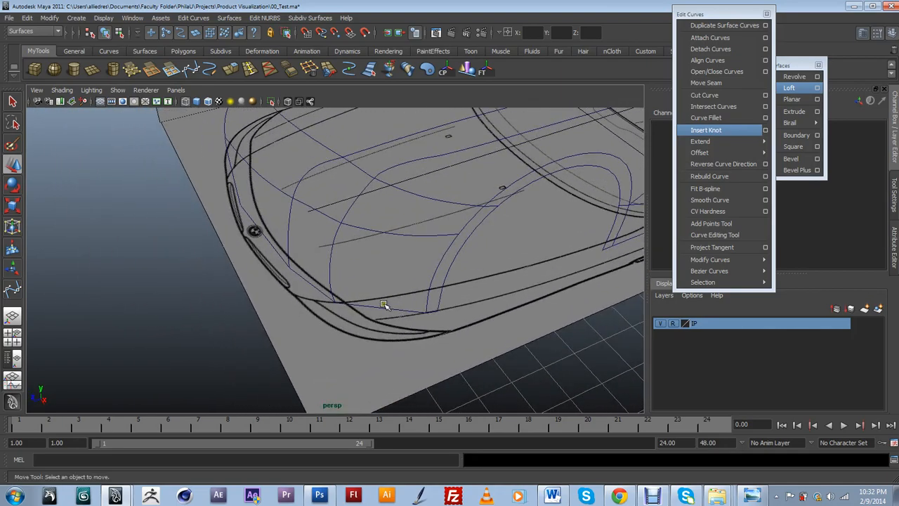
Mark three curve points along the lower front bumper curve, one between each pair of crossing curves
{"action": "left_click", "coordinate": [381, 308]}
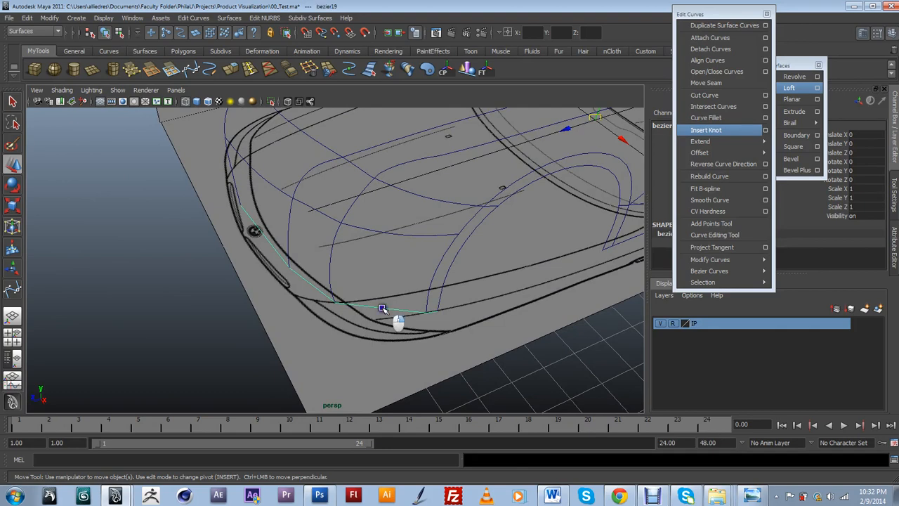
{"action": "left_click", "coordinate": [344, 307]}
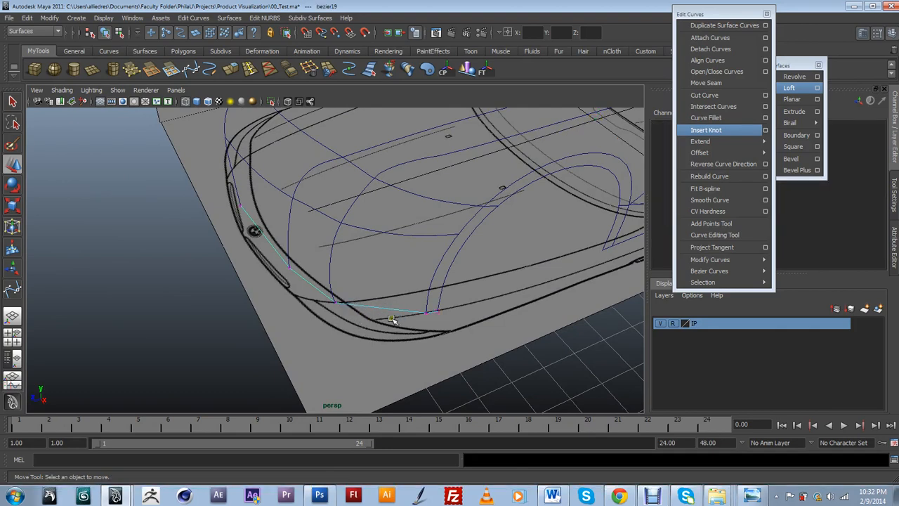
{"action": "left_click_drag", "start_coordinate": [392, 320], "coordinate": [411, 331], "text": "alt"}
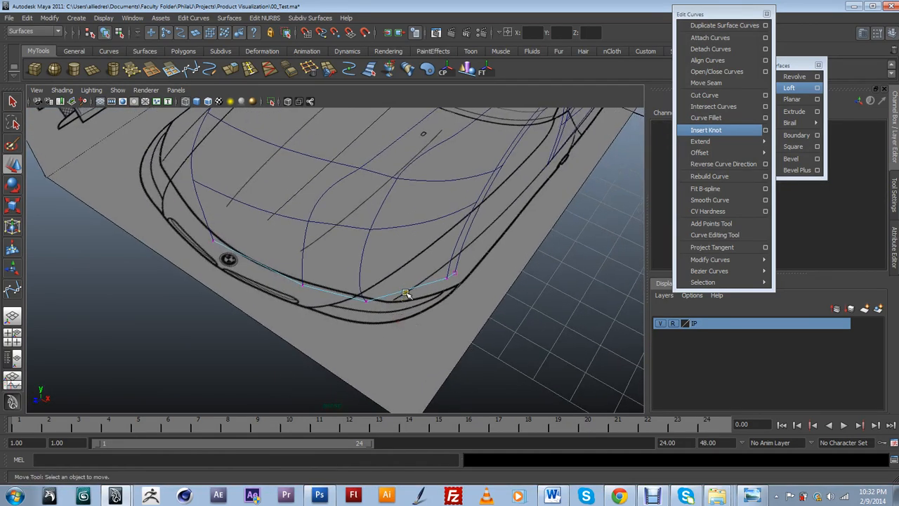
{"action": "mouse_move", "coordinate": [407, 292]}
{"action": "left_mouse_down"}
{"action": "mouse_move", "coordinate": [404, 269]}
{"action": "mouse_move", "coordinate": [417, 285]}
{"action": "mouse_move", "coordinate": [400, 287]}
{"action": "left_mouse_up"}
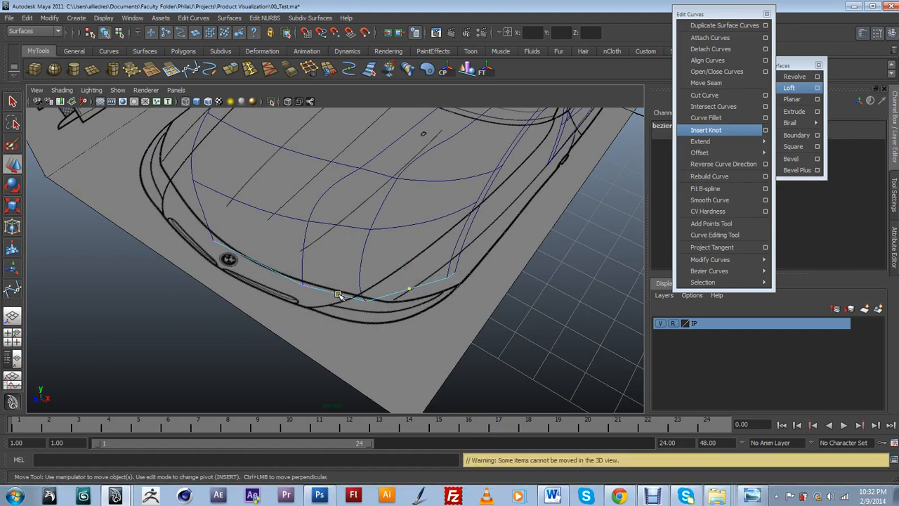
{"action": "left_click", "coordinate": [333, 293], "text": "shift"}
{"action": "left_click_drag", "start_coordinate": [261, 265], "coordinate": [258, 264], "text": "shift"}
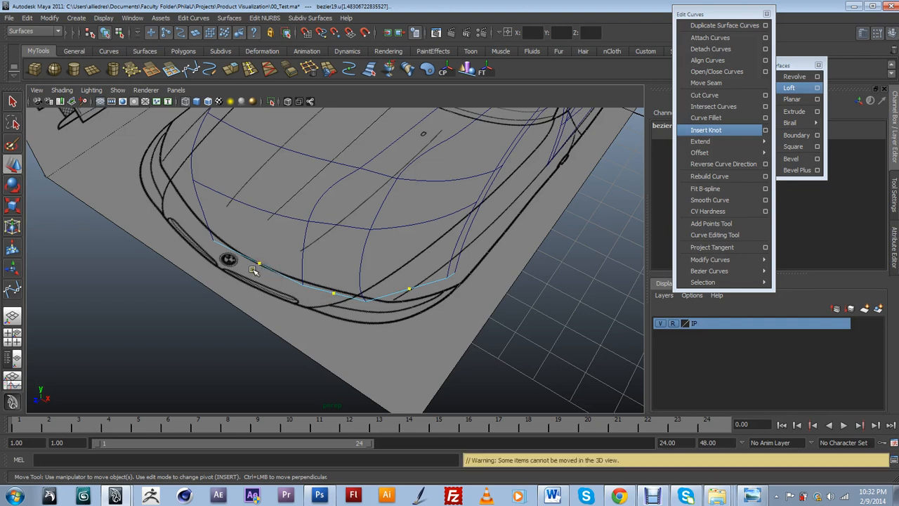
{"action": "left_click", "coordinate": [431, 314], "text": "shift"}
Insert knots at the three marked points on the lower front bumper curve
{"action": "left_click_drag", "start_coordinate": [478, 251], "coordinate": [451, 274], "text": "alt"}
{"action": "left_click_drag", "start_coordinate": [461, 225], "coordinate": [383, 262], "text": "alt"}
{"action": "middle_click_drag", "start_coordinate": [341, 313], "coordinate": [391, 298], "text": "alt"}
{"action": "scroll", "coordinate": [383, 305], "scroll_direction": "up", "scroll_amount": 4}
{"action": "left_click_drag", "start_coordinate": [381, 307], "coordinate": [428, 315], "text": "alt"}
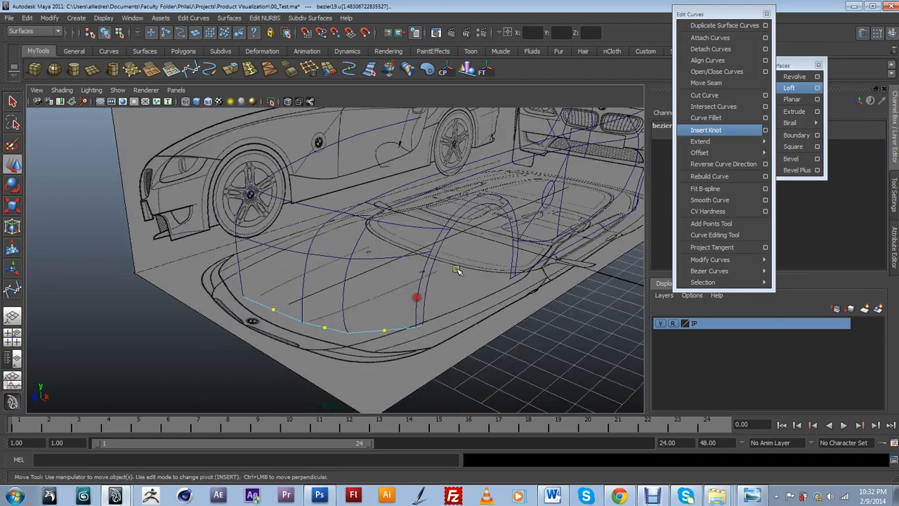
{"action": "scroll", "coordinate": [458, 269], "scroll_direction": "down", "scroll_amount": 4}
{"action": "left_click_drag", "start_coordinate": [455, 277], "coordinate": [419, 264], "text": "alt"}
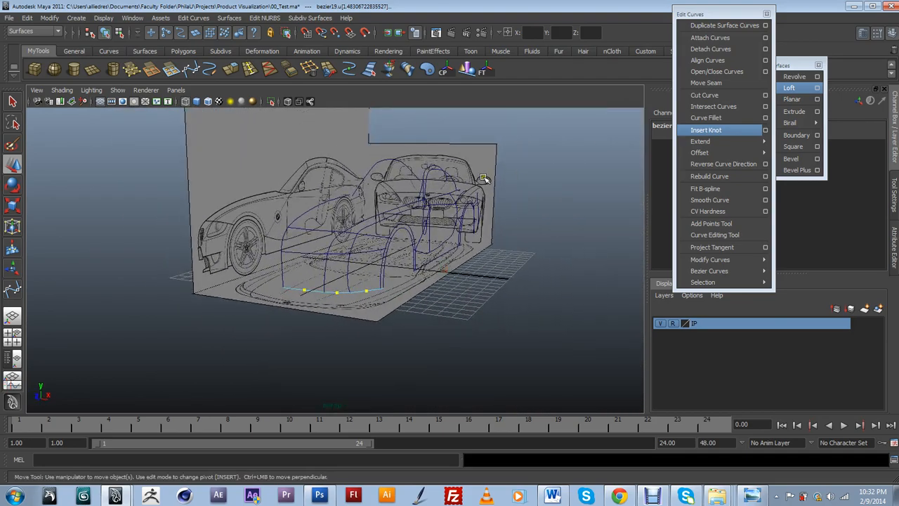
{"action": "scroll", "coordinate": [473, 264], "scroll_direction": "up", "scroll_amount": 5}
{"action": "left_click_drag", "start_coordinate": [458, 296], "coordinate": [415, 329], "text": "alt"}
{"action": "middle_click_drag", "start_coordinate": [424, 310], "coordinate": [427, 296], "text": "alt"}
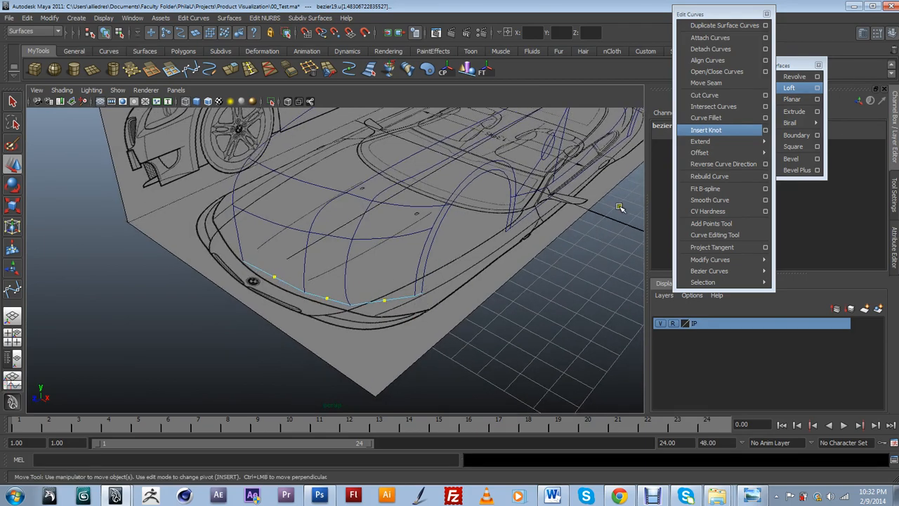
{"action": "left_click", "coordinate": [696, 130]}
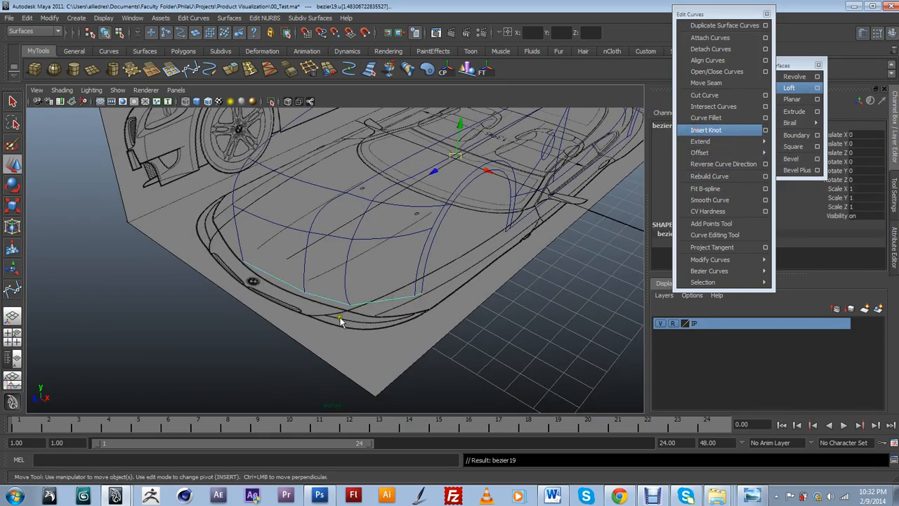
Show the lower bumper curve's control vertices in the top view and move the centreline vertex and the nearest inserted vertex onto the front outline
{"action": "left_click_drag", "start_coordinate": [341, 321], "coordinate": [243, 298], "text": "alt"}
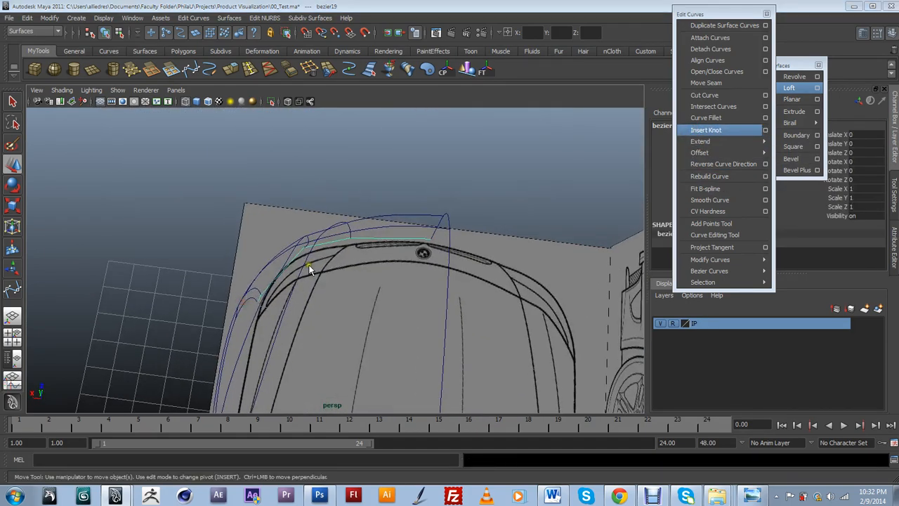
{"action": "left_click_drag", "start_coordinate": [309, 266], "coordinate": [277, 259]}
{"action": "scroll", "coordinate": [295, 247], "scroll_direction": "down", "scroll_amount": 1}
{"action": "scroll", "coordinate": [329, 246], "scroll_direction": "up", "scroll_amount": 5}
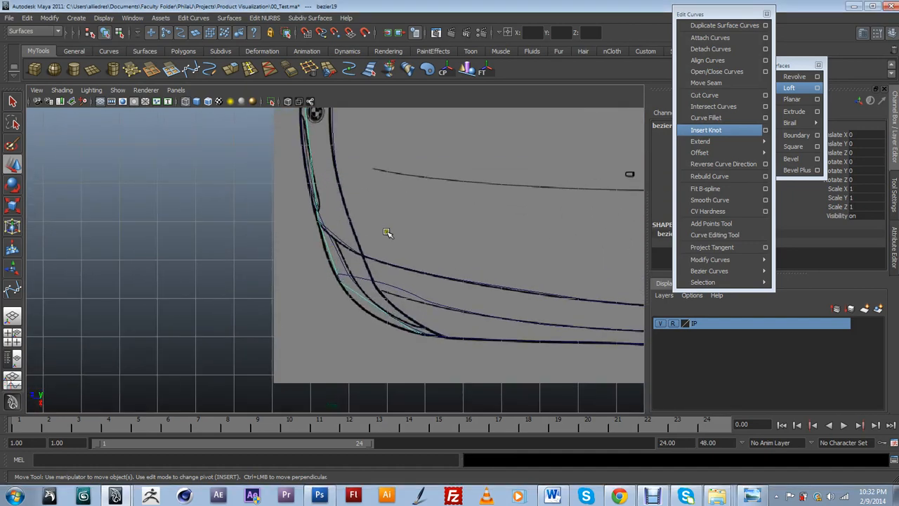
{"action": "middle_click_drag", "start_coordinate": [387, 233], "coordinate": [412, 331], "text": "alt"}
{"action": "scroll", "coordinate": [412, 340], "scroll_direction": "up", "scroll_amount": 3}
{"action": "right_click_drag", "start_coordinate": [338, 254], "coordinate": [310, 262]}
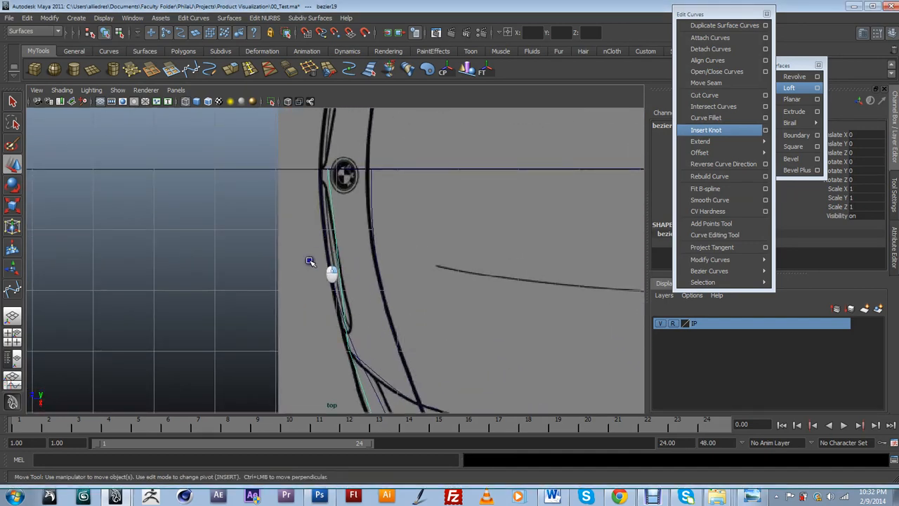
{"action": "left_click", "coordinate": [298, 253]}
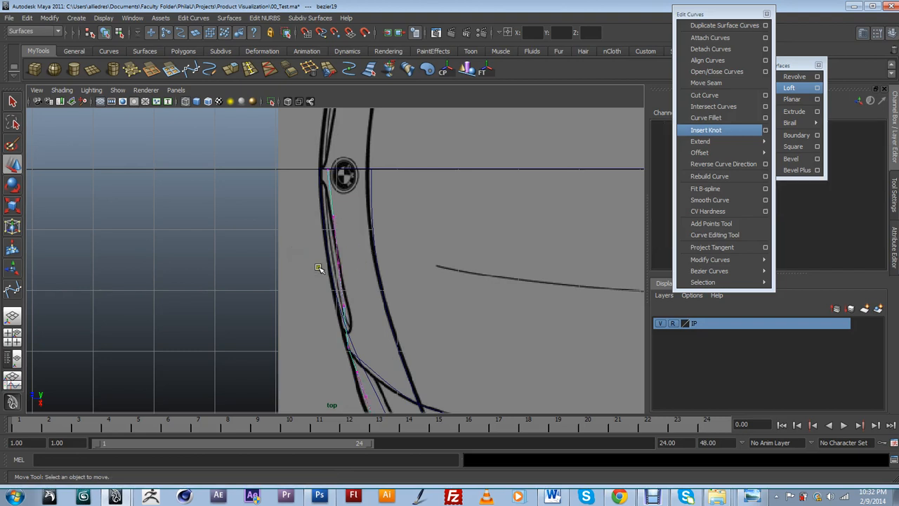
{"action": "left_click", "coordinate": [329, 265]}
{"action": "mouse_move", "coordinate": [316, 263]}
{"action": "left_mouse_down"}
{"action": "mouse_move", "coordinate": [306, 263]}
{"action": "mouse_move", "coordinate": [316, 263]}
{"action": "left_mouse_up"}
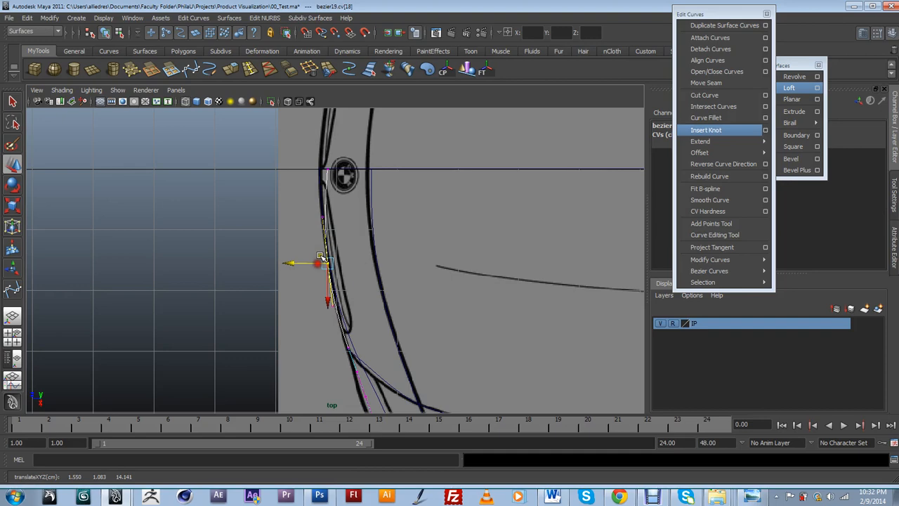
{"action": "left_click", "coordinate": [320, 170]}
{"action": "left_click_drag", "start_coordinate": [306, 168], "coordinate": [300, 169]}
Move the lower bumper curve's middle inserted vertex outward onto the bumper outline in the top view
{"action": "middle_click_drag", "start_coordinate": [426, 327], "coordinate": [386, 197], "text": "alt"}
{"action": "scroll", "coordinate": [372, 241], "scroll_direction": "up", "scroll_amount": 2}
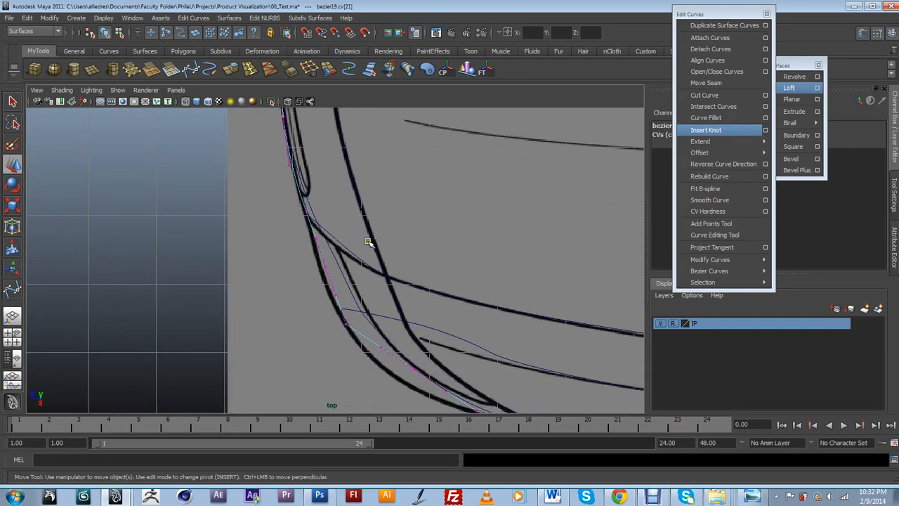
{"action": "scroll", "coordinate": [327, 267], "scroll_direction": "up", "scroll_amount": 2}
{"action": "left_click", "coordinate": [319, 269]}
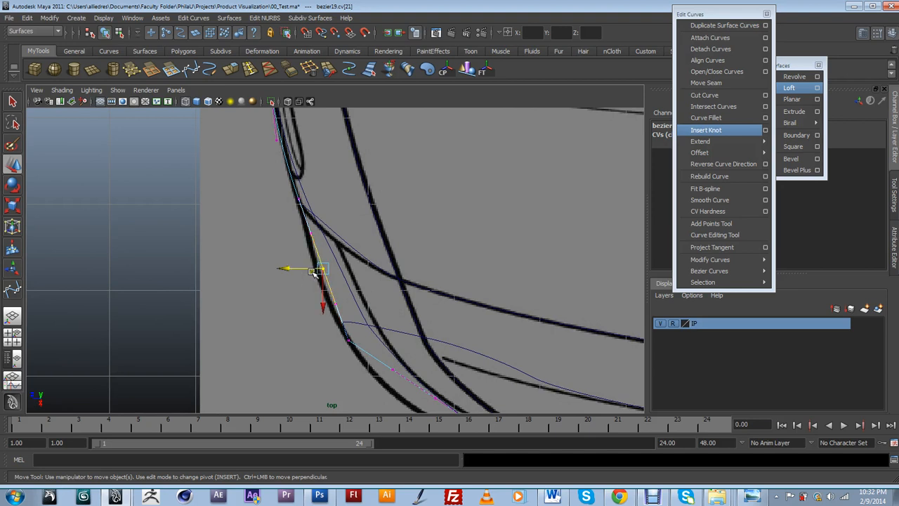
{"action": "left_click_drag", "start_coordinate": [321, 269], "coordinate": [316, 274]}
Move the lower bumper curve's outermost inserted vertex onto the rounded bumper corner of the top-view outline
{"action": "middle_click_drag", "start_coordinate": [438, 388], "coordinate": [420, 296], "text": "alt"}
{"action": "left_click", "coordinate": [415, 306]}
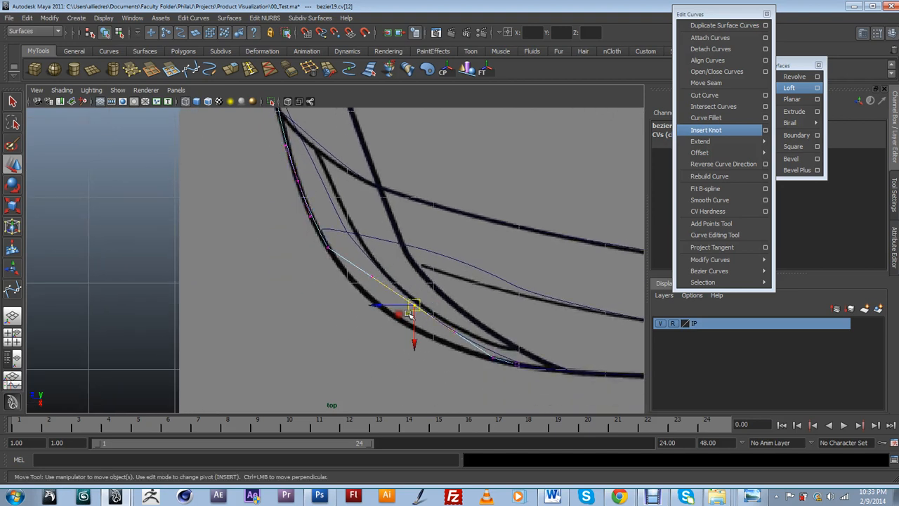
{"action": "left_click_drag", "start_coordinate": [415, 306], "coordinate": [407, 325]}
{"action": "middle_click_drag", "start_coordinate": [514, 370], "coordinate": [499, 305], "text": "alt"}
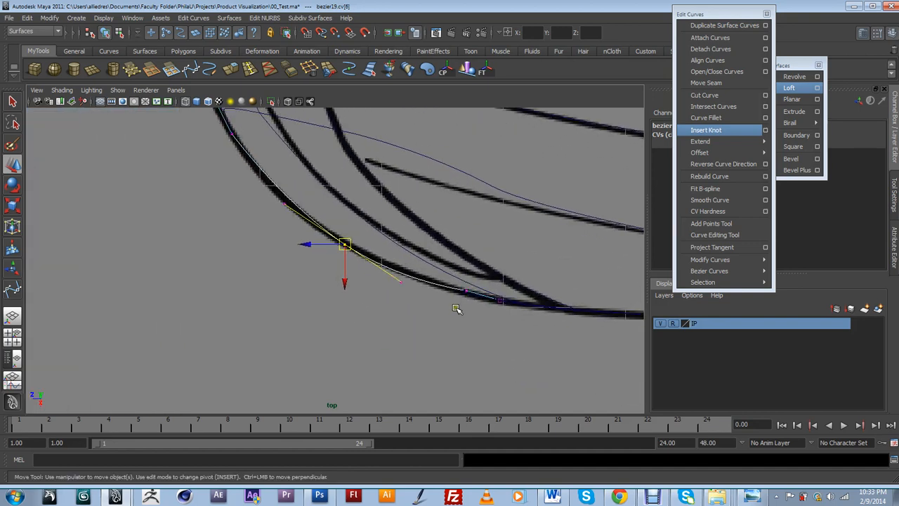
Move the tangent handle beside the lower bumper curve's outer end onto the bumper outline in the top view
{"action": "left_click", "coordinate": [472, 290]}
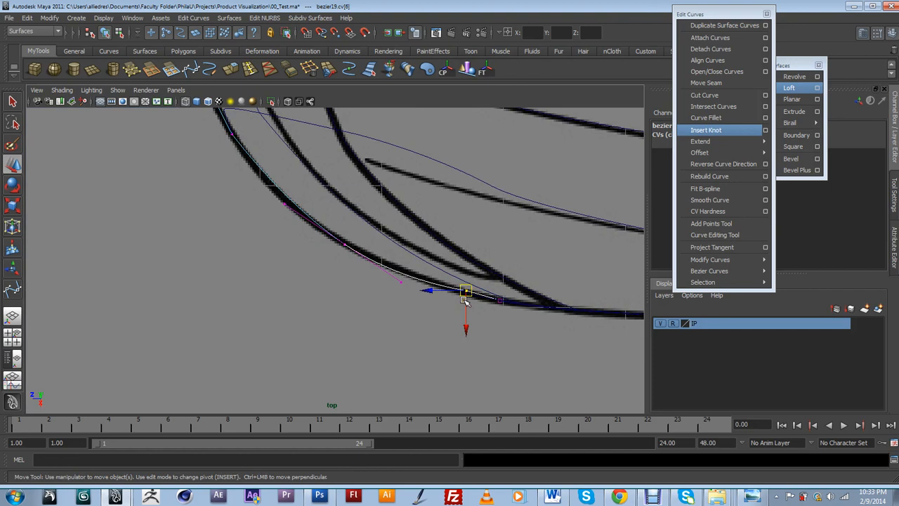
{"action": "left_click_drag", "start_coordinate": [465, 298], "coordinate": [484, 309]}
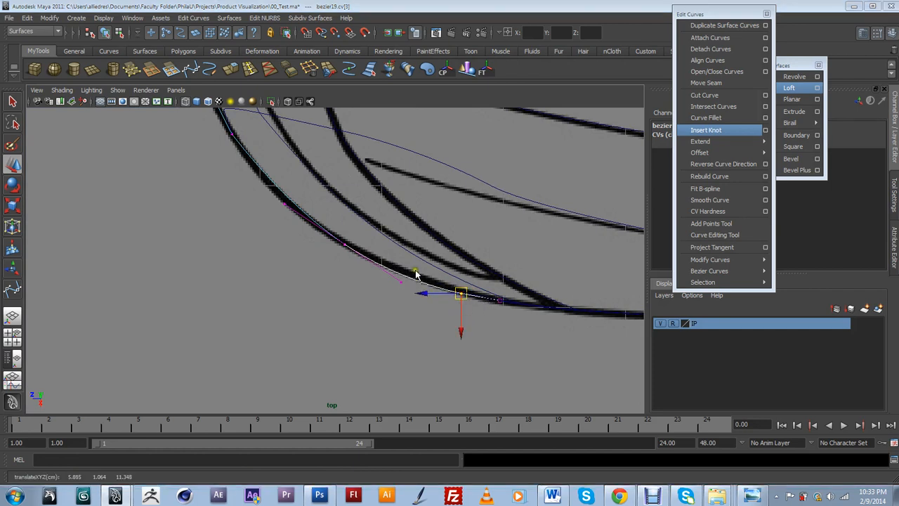
{"action": "left_click_drag", "start_coordinate": [415, 273], "coordinate": [421, 252]}
{"action": "scroll", "coordinate": [425, 256], "scroll_direction": "down", "scroll_amount": 5}
Return the lower bumper curve to object selection and examine the body curve network against the blueprints from several perspective angles
{"action": "left_click", "coordinate": [462, 185]}
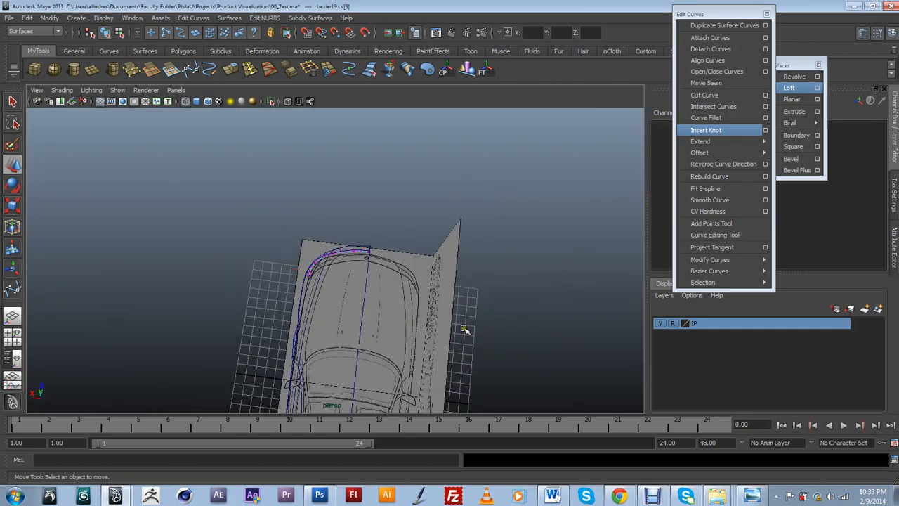
{"action": "left_click_drag", "start_coordinate": [466, 329], "coordinate": [384, 327], "text": "alt"}
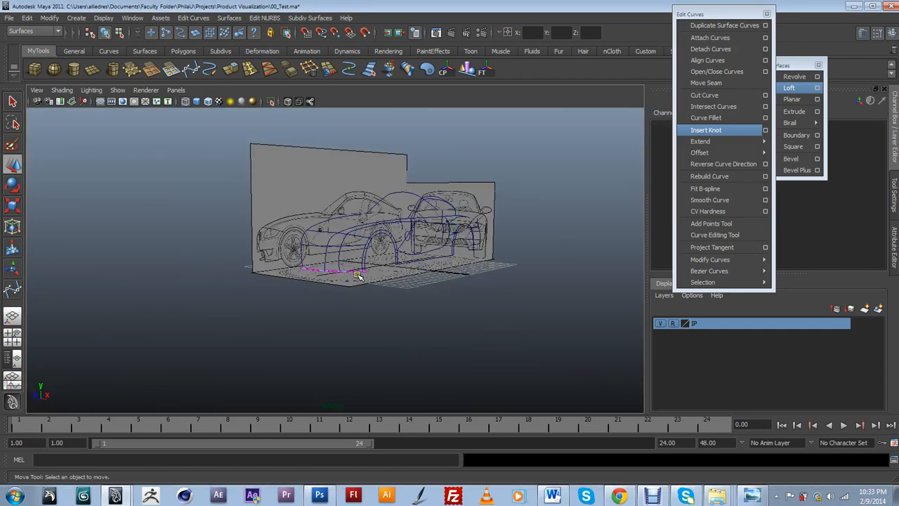
{"action": "left_click", "coordinate": [358, 273]}
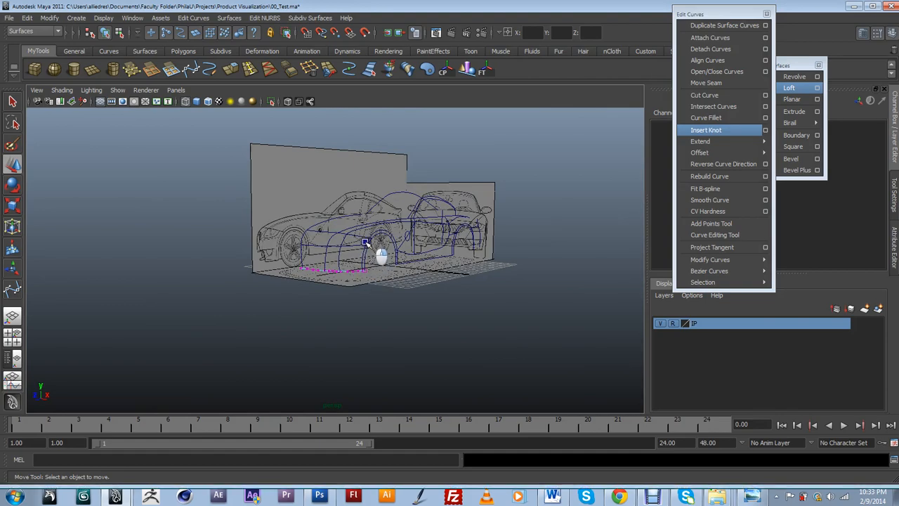
{"action": "left_click_drag", "start_coordinate": [485, 295], "coordinate": [283, 257], "text": "alt"}
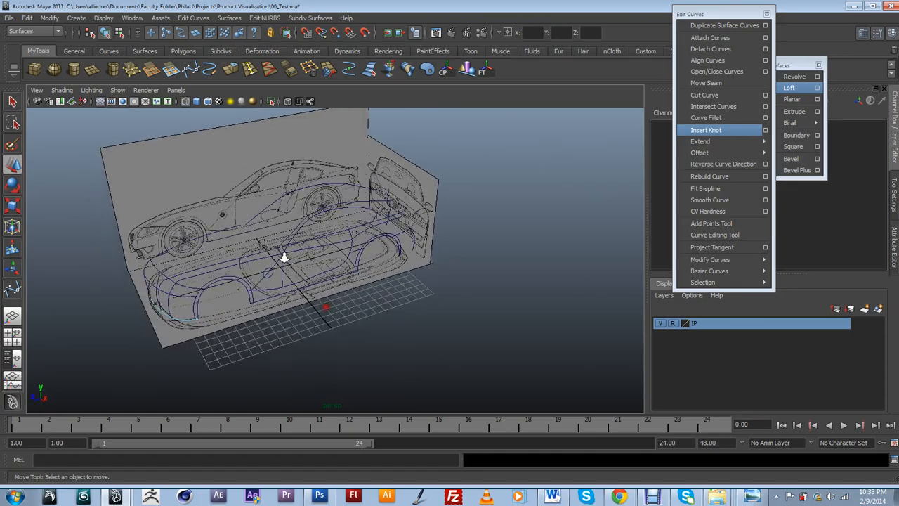
{"action": "scroll", "coordinate": [283, 258], "scroll_direction": "up", "scroll_amount": 5}
{"action": "middle_click_drag", "start_coordinate": [283, 257], "coordinate": [429, 301], "text": "alt"}
{"action": "left_click_drag", "start_coordinate": [430, 301], "coordinate": [497, 303], "text": "alt"}
{"action": "scroll", "coordinate": [418, 300], "scroll_direction": "down", "scroll_amount": 5}
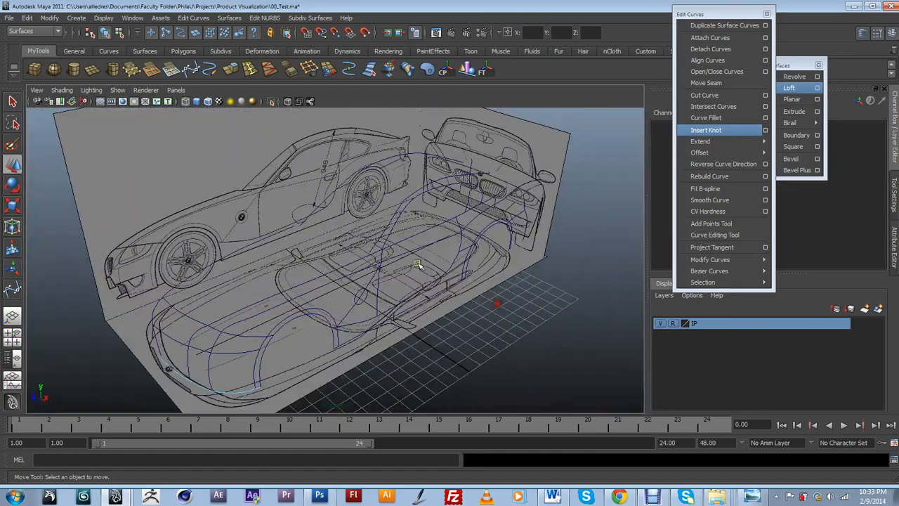
{"action": "left_click_drag", "start_coordinate": [487, 233], "coordinate": [362, 224], "text": "alt"}
{"action": "left_click_drag", "start_coordinate": [453, 218], "coordinate": [439, 275], "text": "alt"}
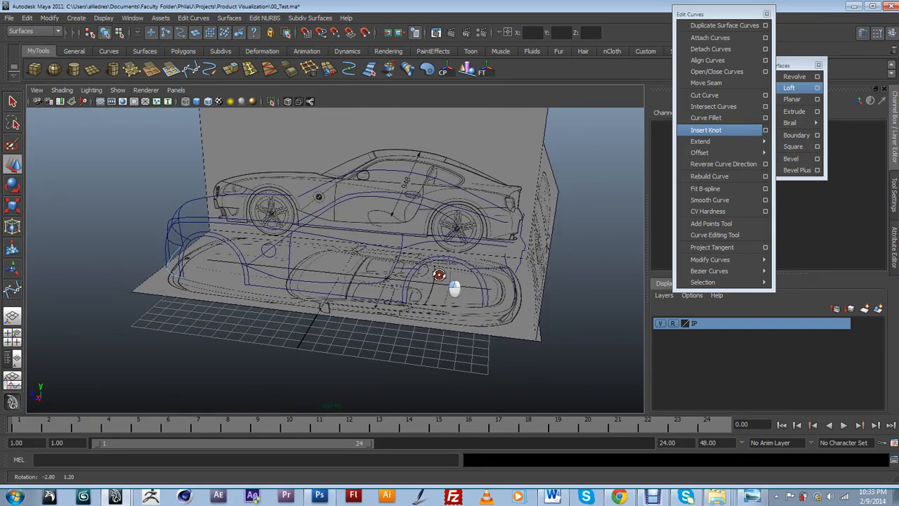
{"action": "mouse_move", "coordinate": [723, 260]}
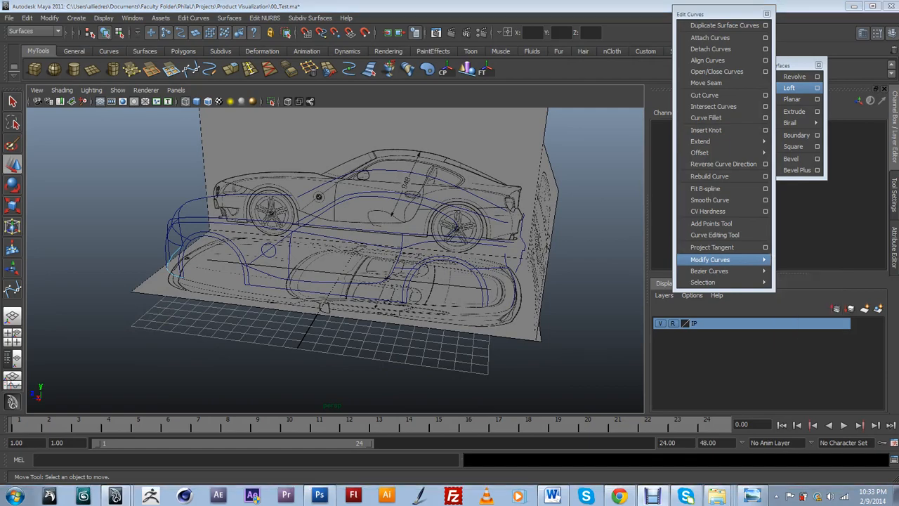